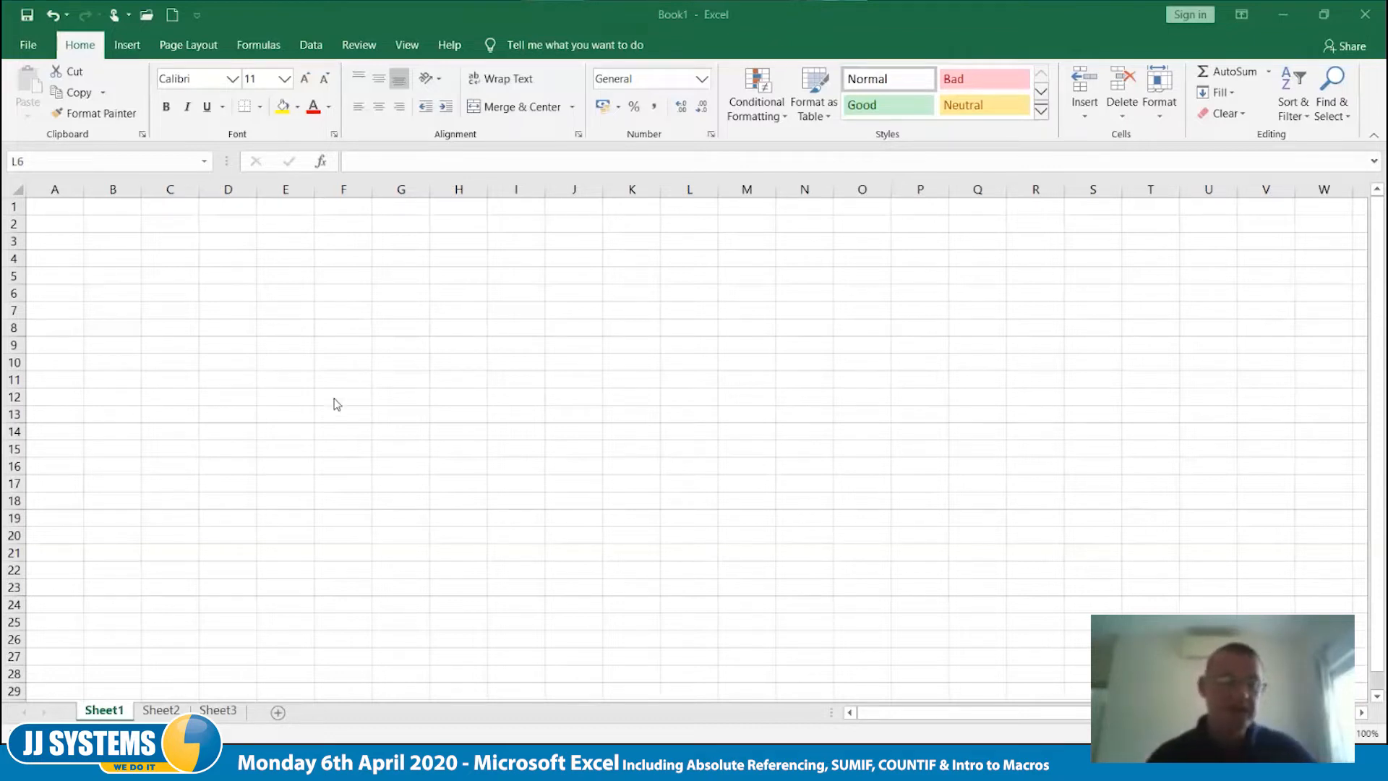
# - Enter the label "Exch Rate" in cell D4 and the value 1.12 in E4
pyautogui.click(235, 264)
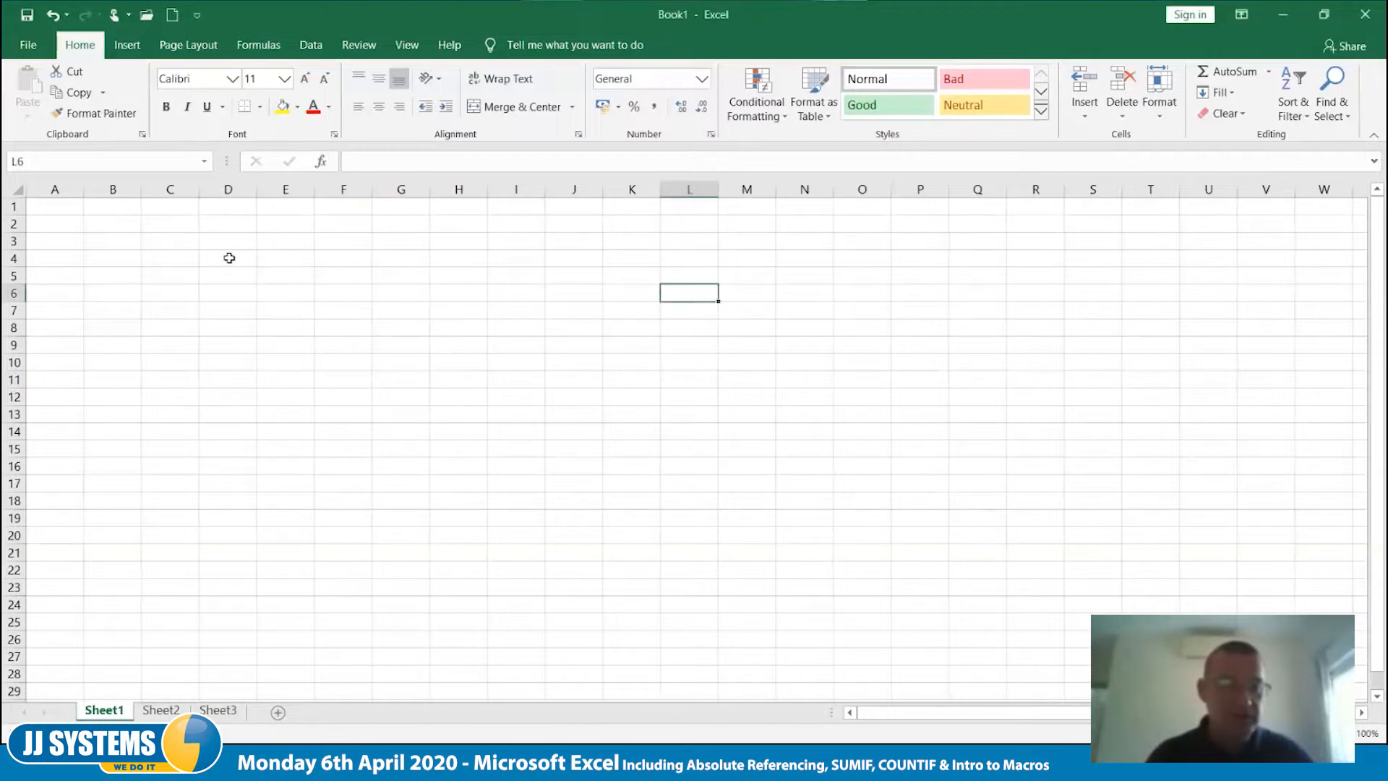
pyautogui.click(229, 258)
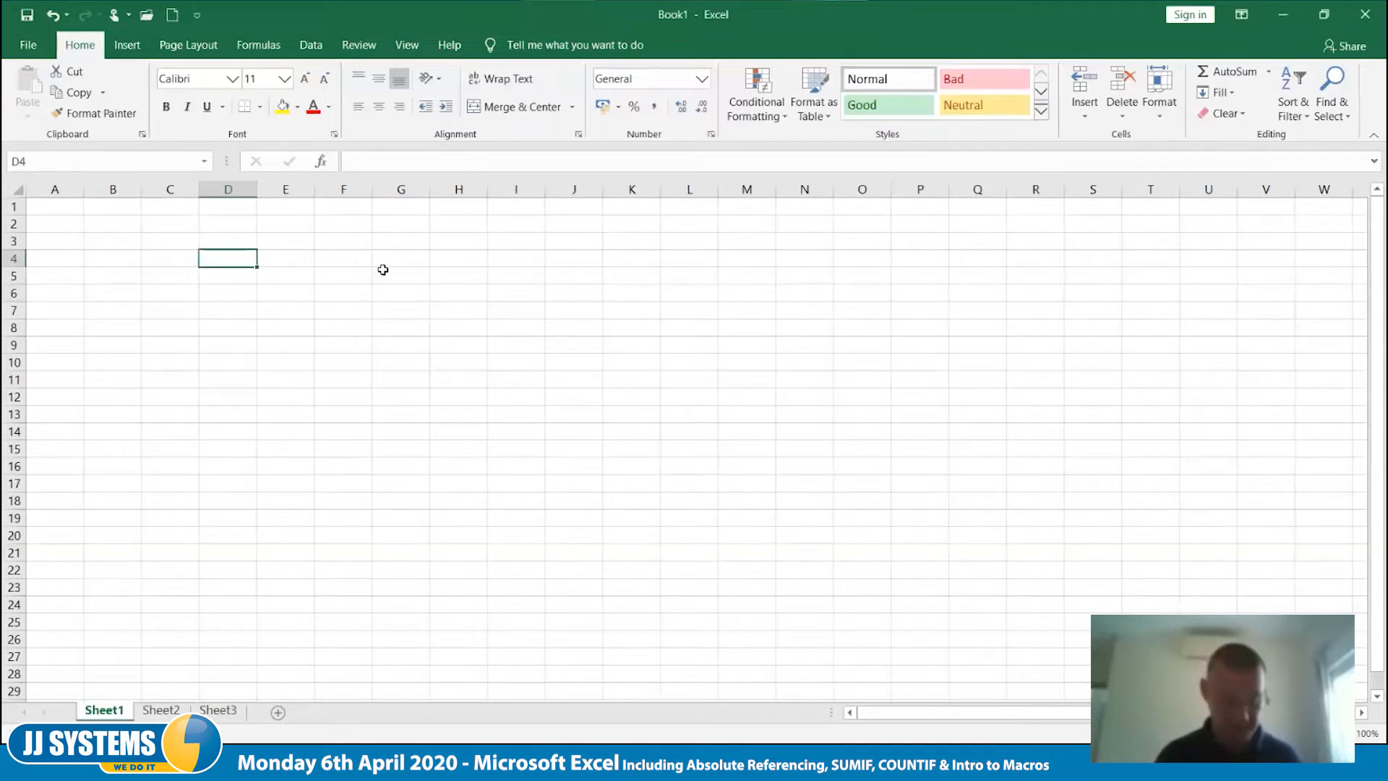
pyautogui.write('eXCH')
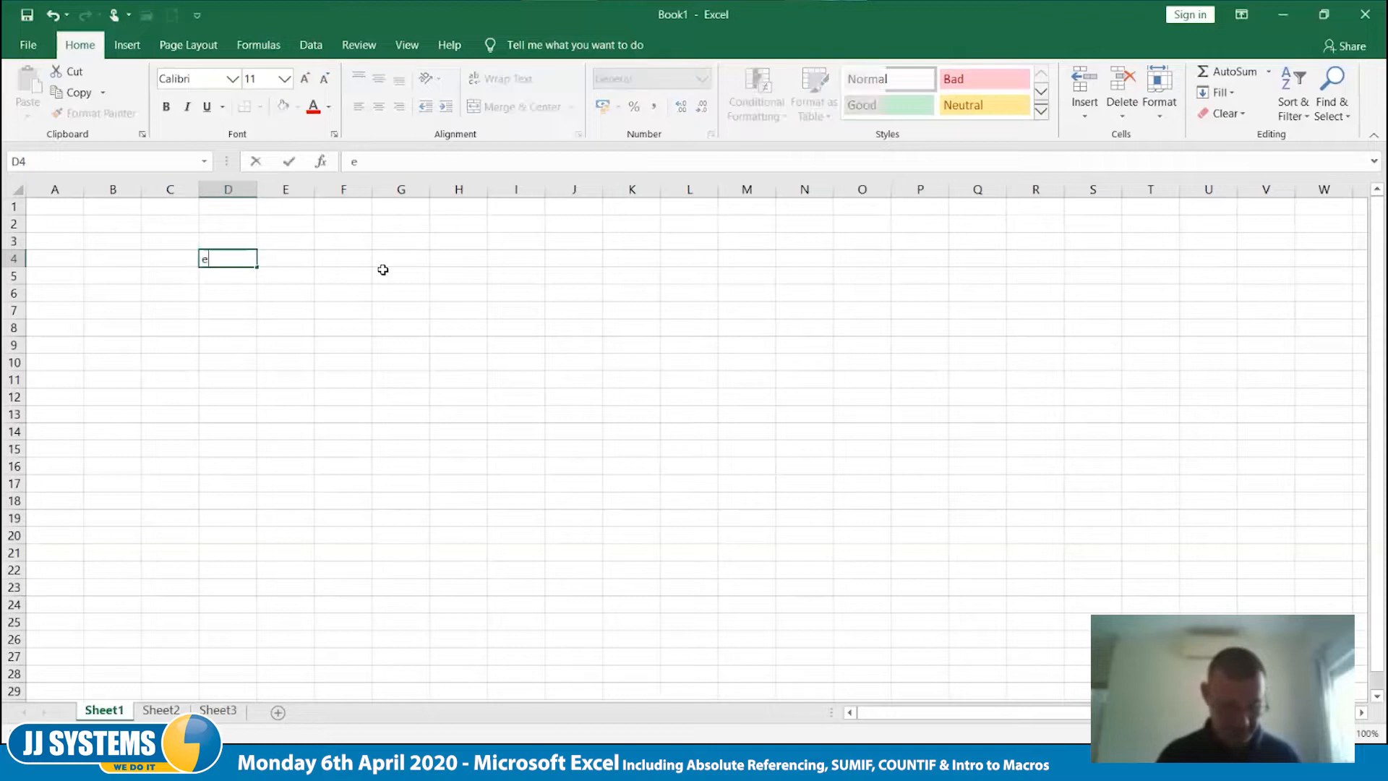
pyautogui.press('BackSpace')
pyautogui.press('BackSpace')
pyautogui.press('BackSpace')
pyautogui.press('BackSpace')
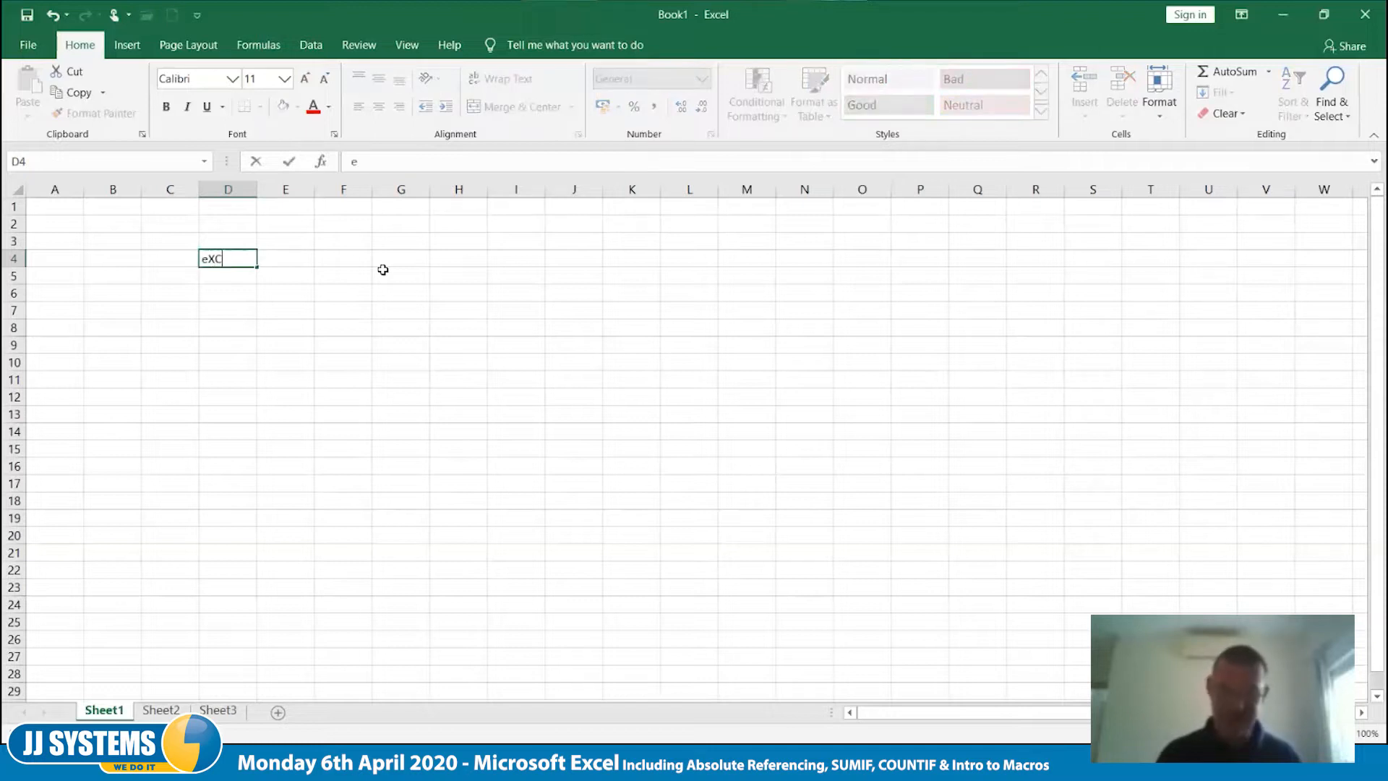
pyautogui.write('E')
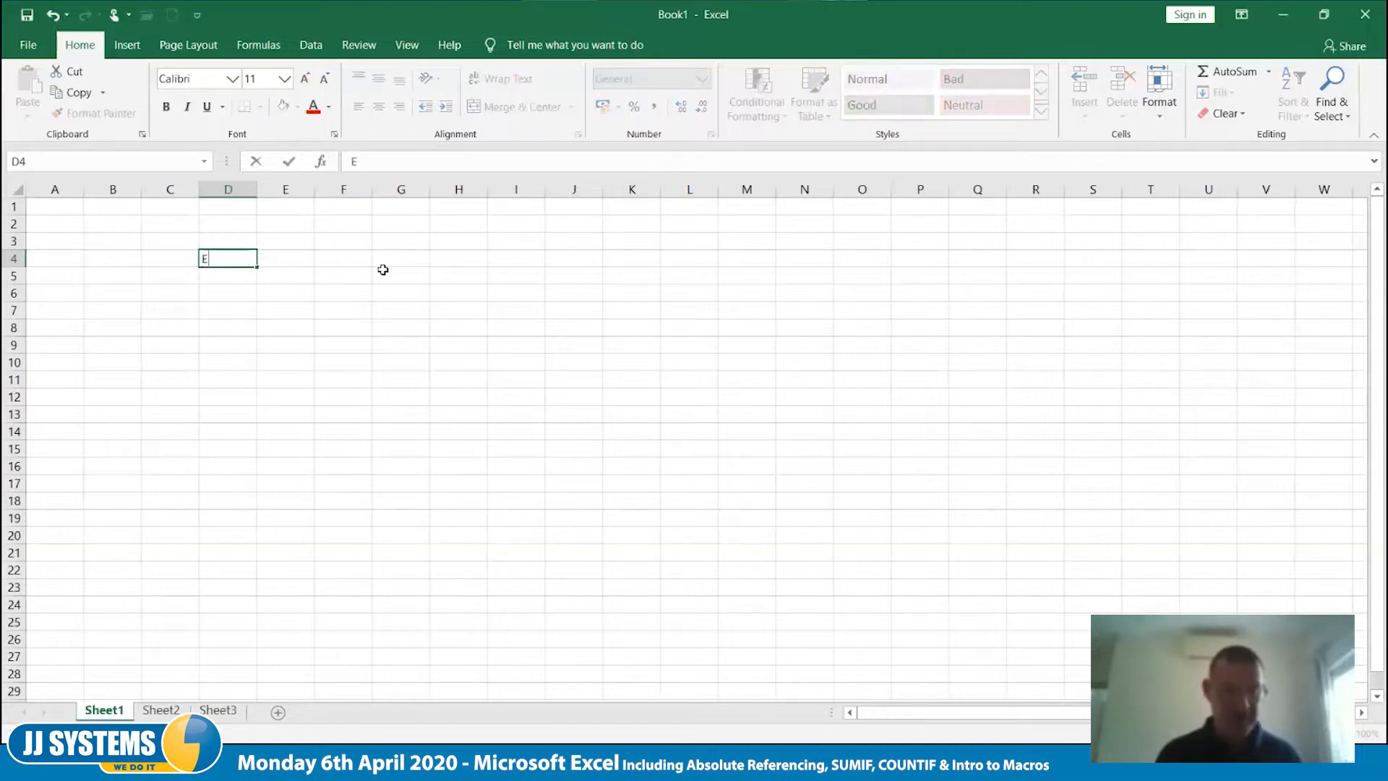
pyautogui.write('xh')
pyautogui.press('BackSpace')
pyautogui.press('BackSpace')
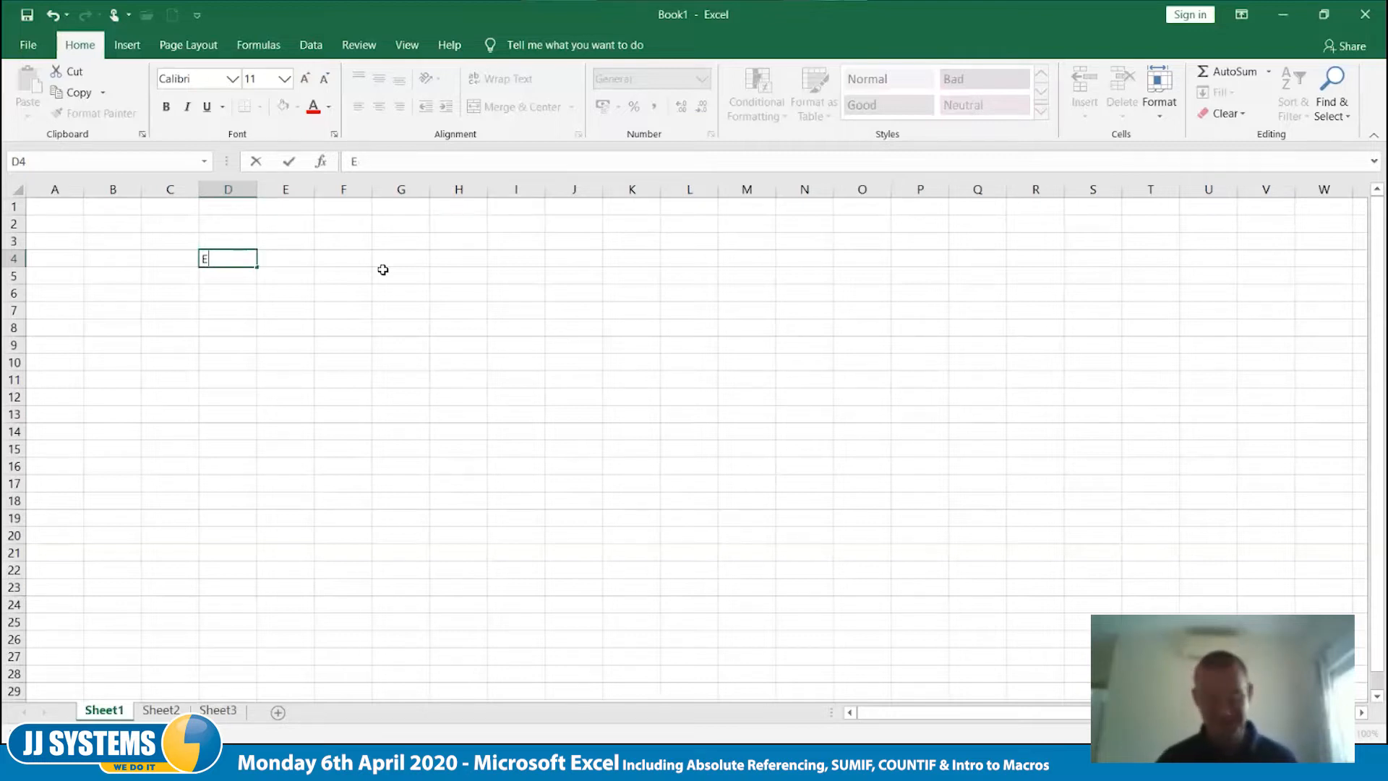
pyautogui.write('xch Rate')
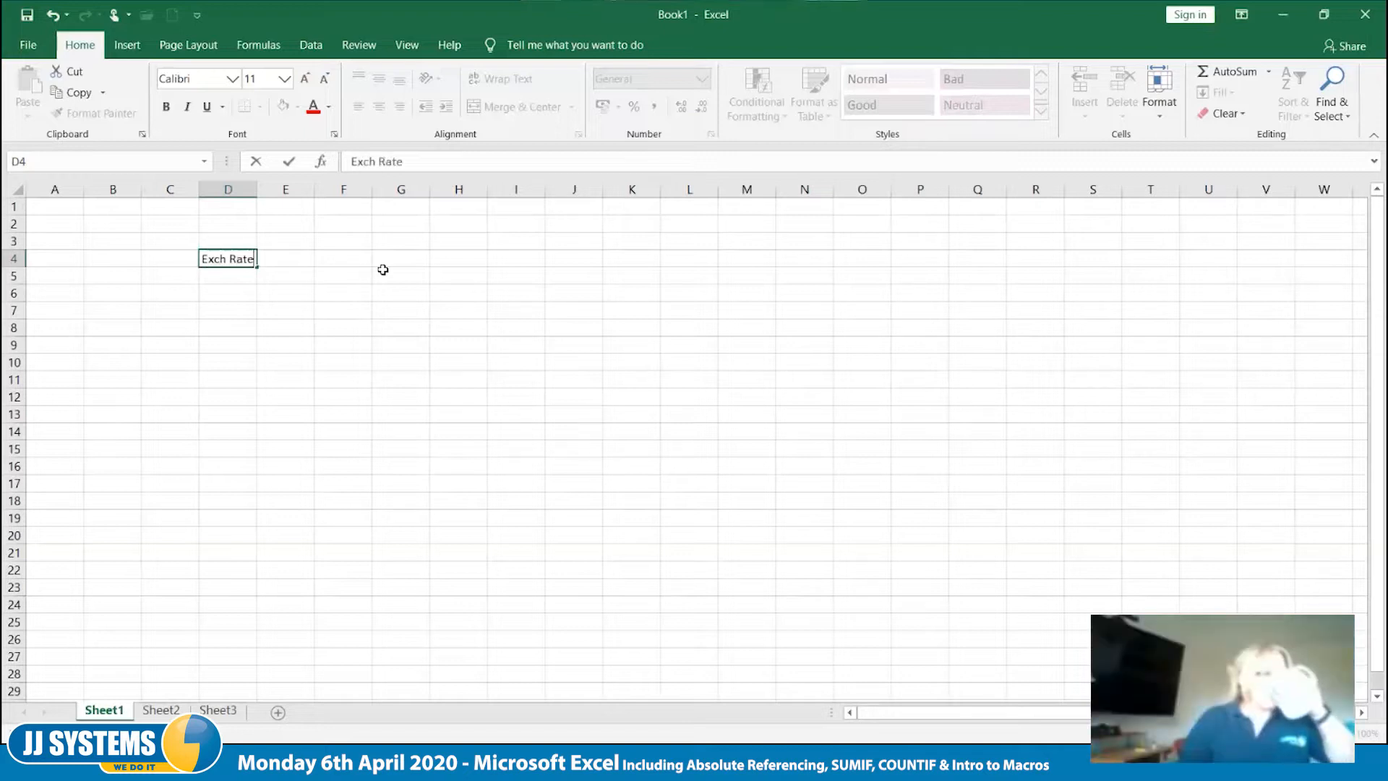
pyautogui.press('Tab')
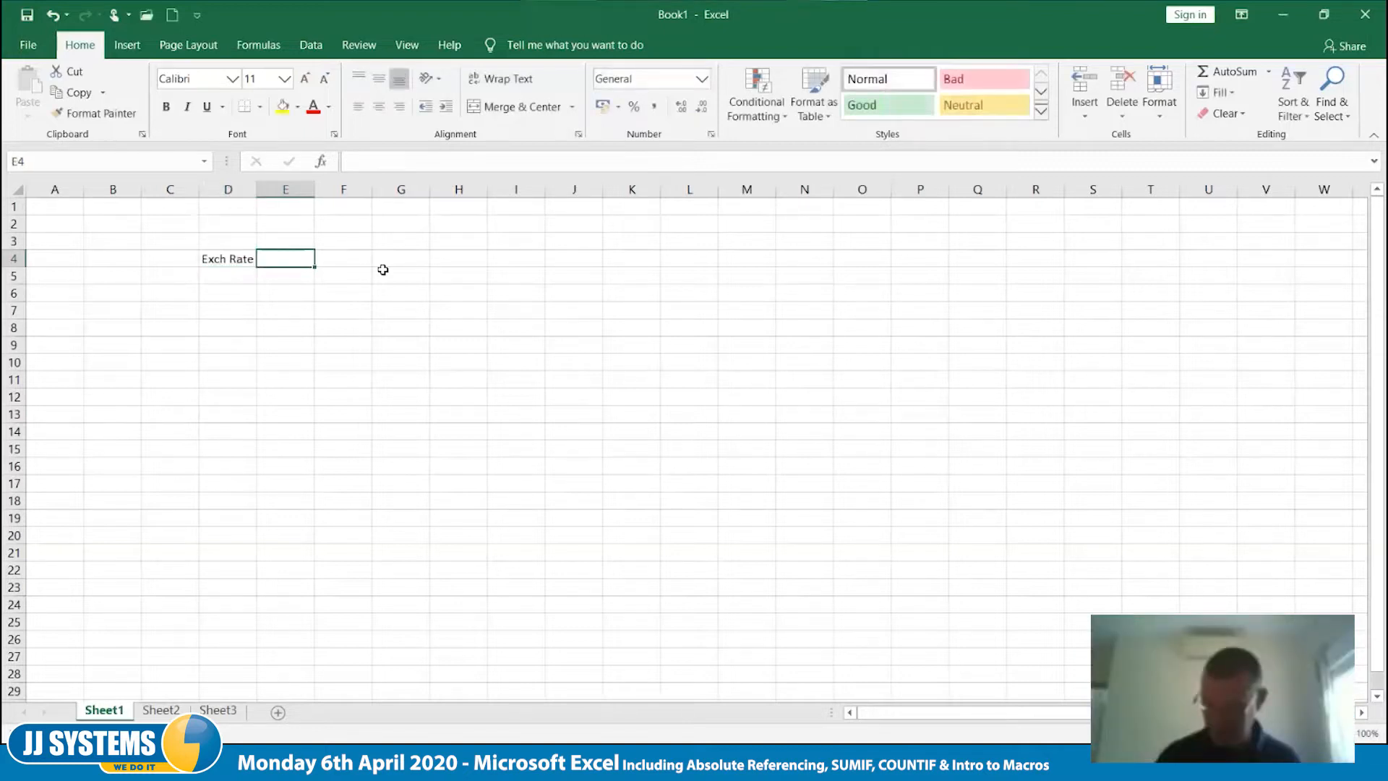
pyautogui.write('1.12')
pyautogui.press('Tab')
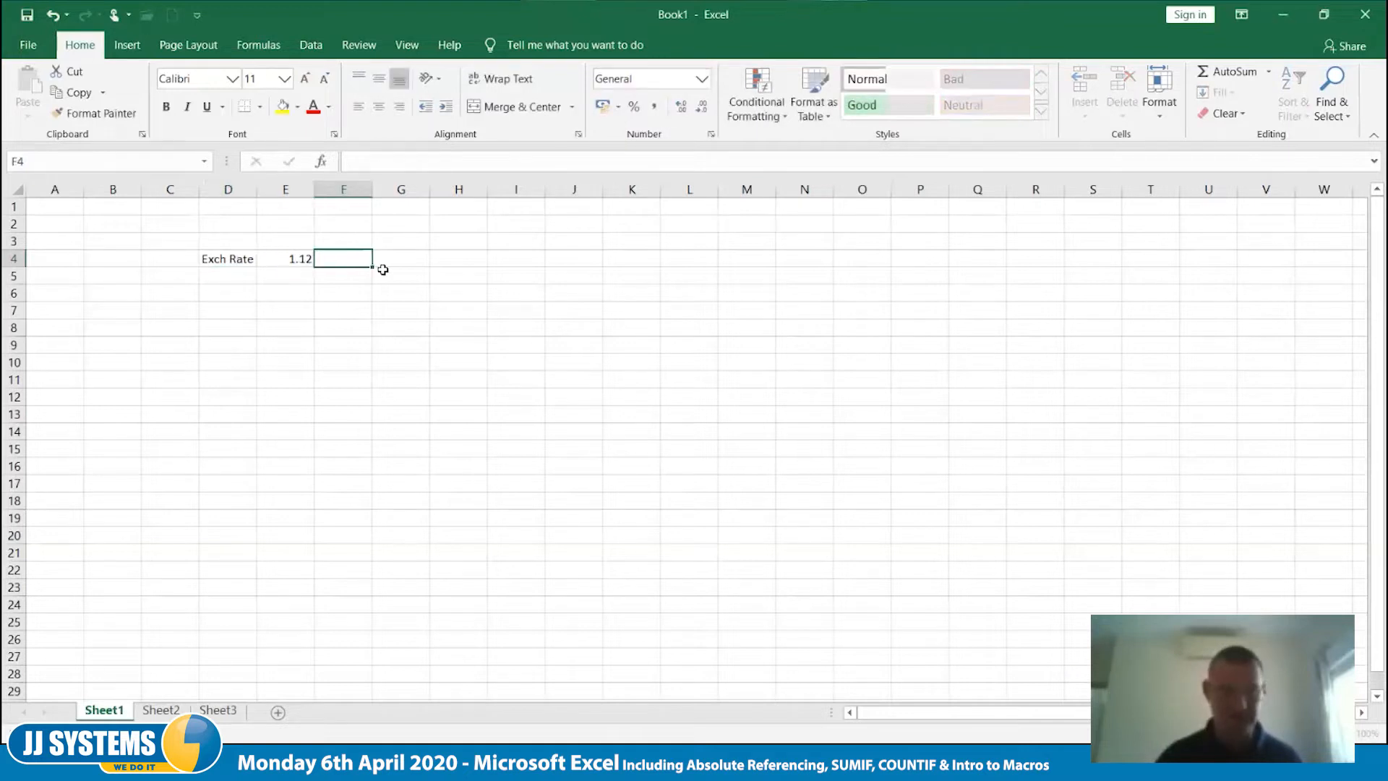
# - Enter the currency headings £ in cell D6 and € in E6
pyautogui.press('Down')
pyautogui.press('Down')
pyautogui.press('Left')
pyautogui.press('Left')
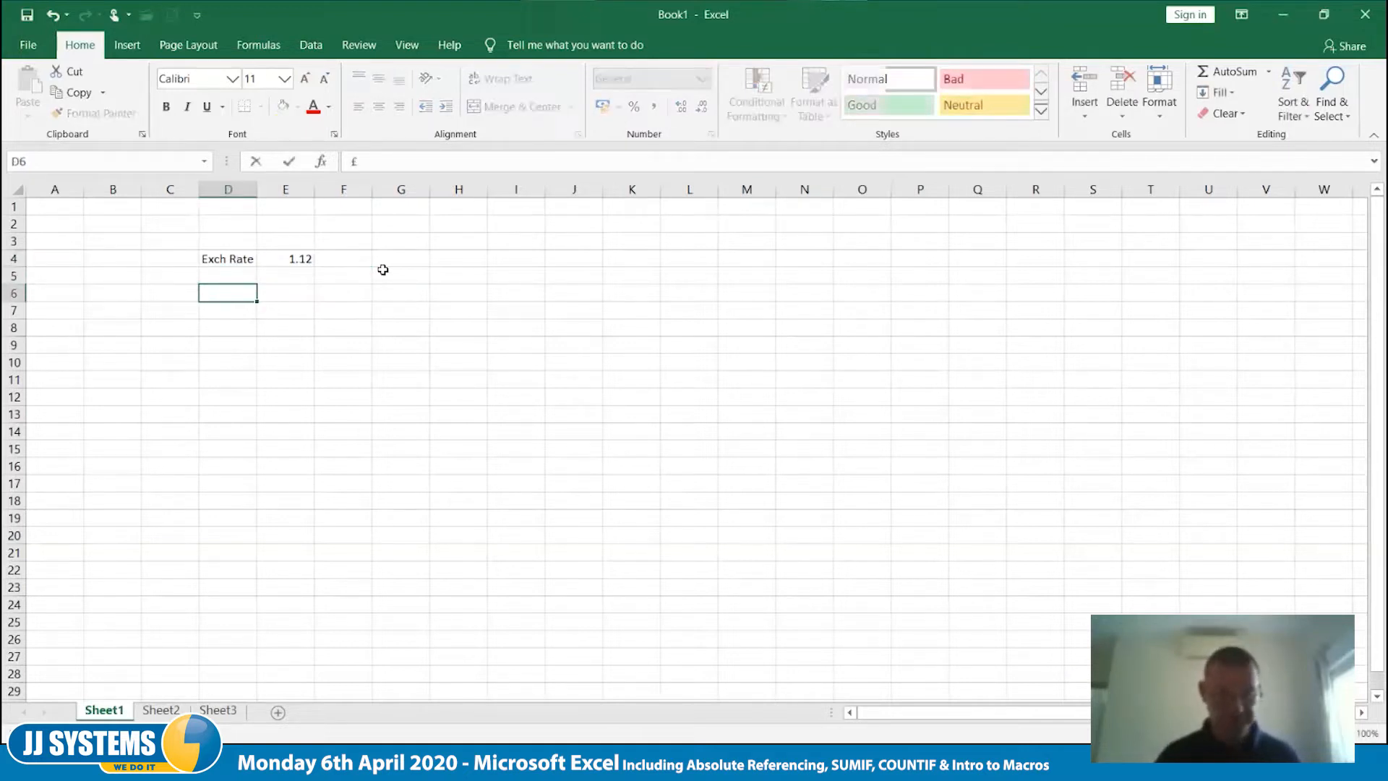
pyautogui.write('£')
pyautogui.press('Tab')
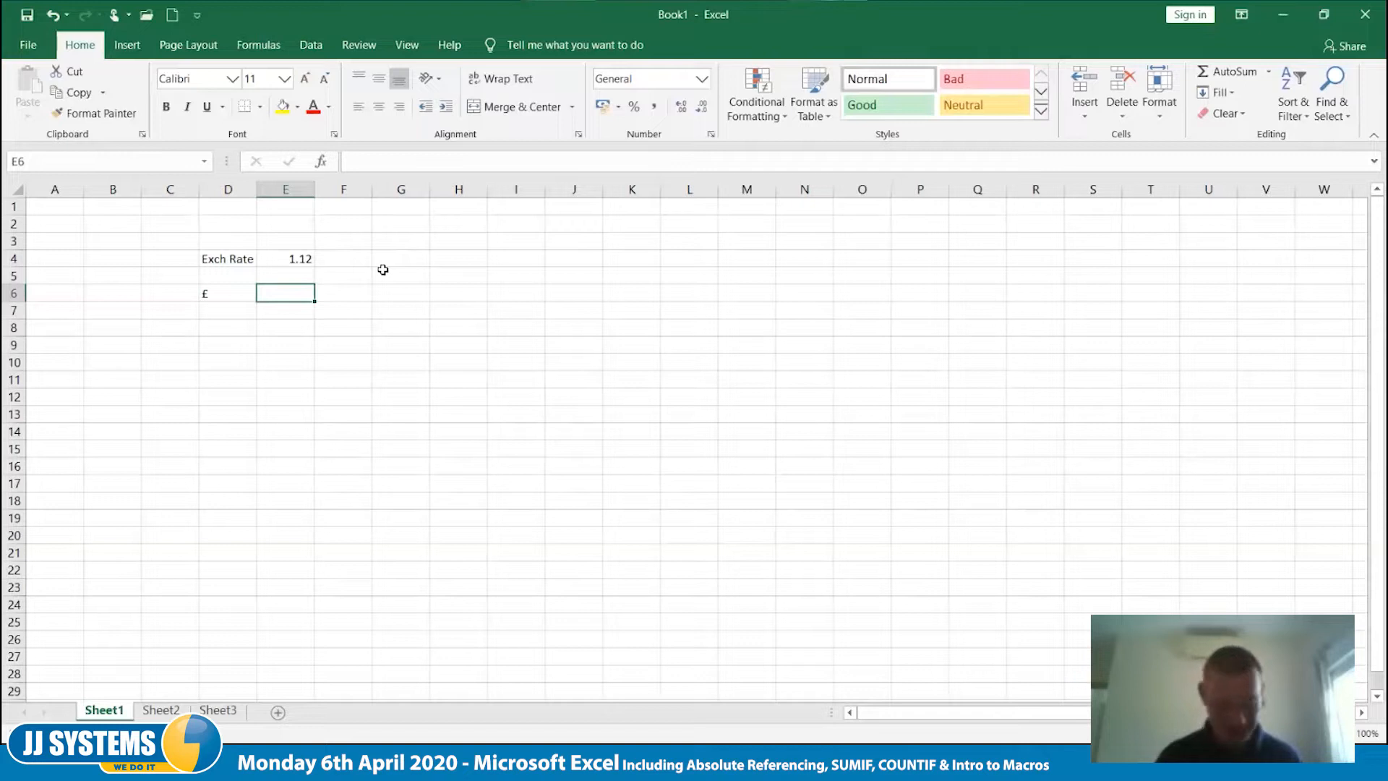
pyautogui.write('€')
pyautogui.press('Tab')
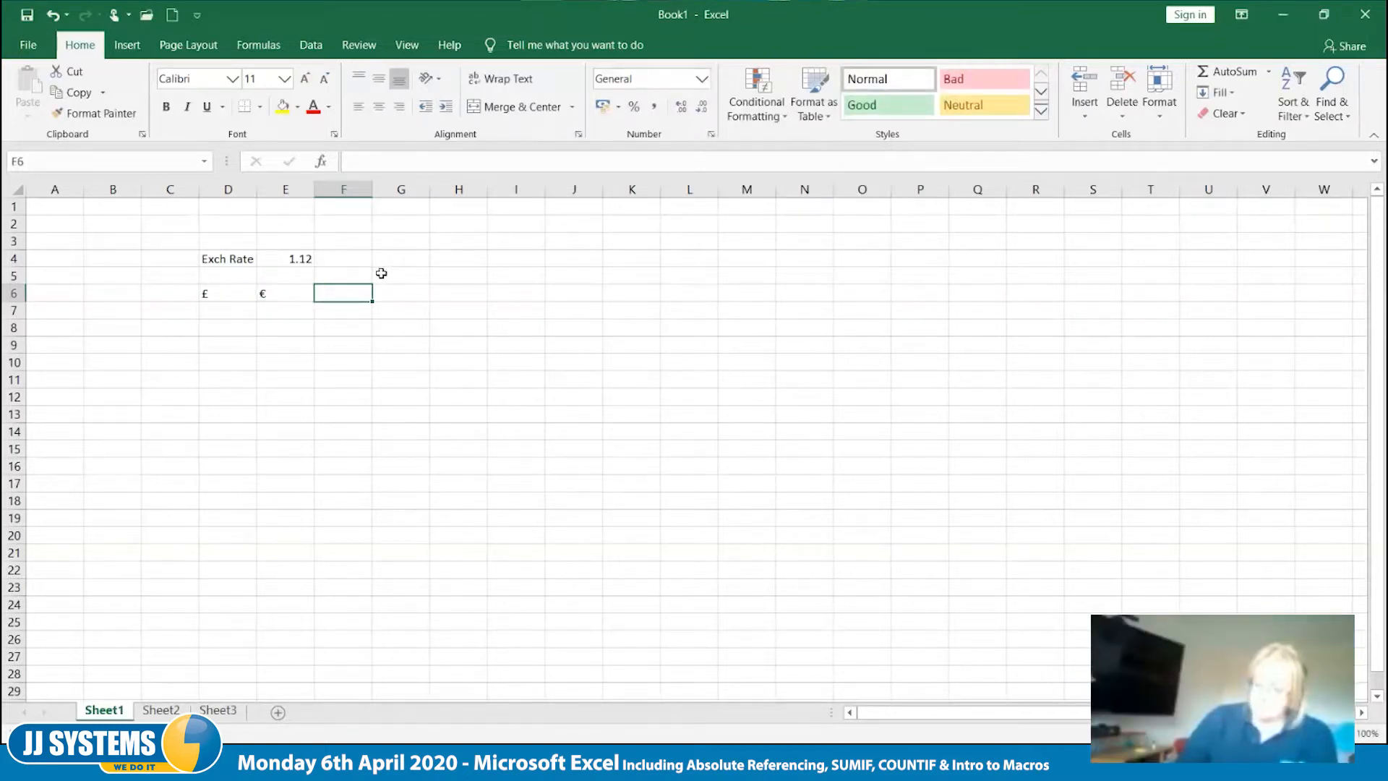
# - Centre the contents of all cells on the sheet horizontally
pyautogui.click(20, 191)
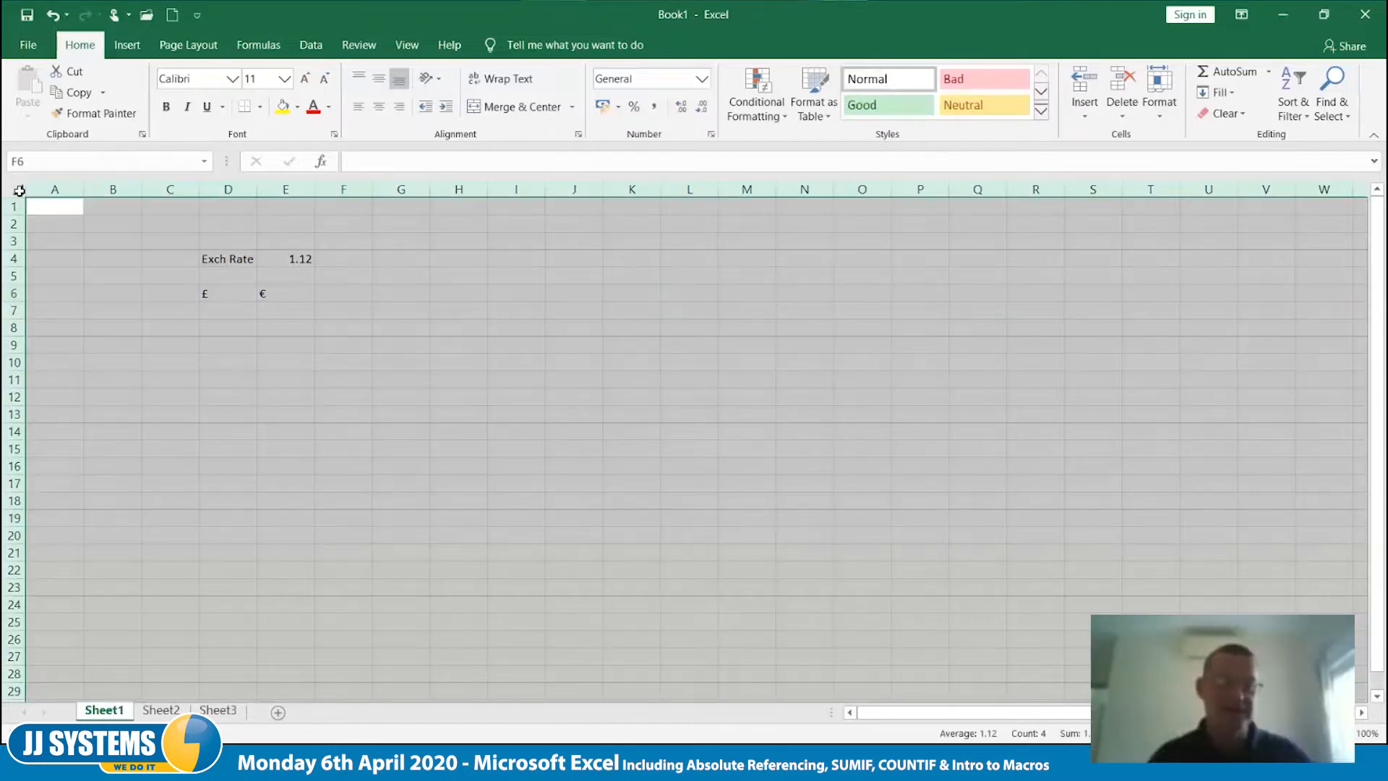
pyautogui.click(379, 108)
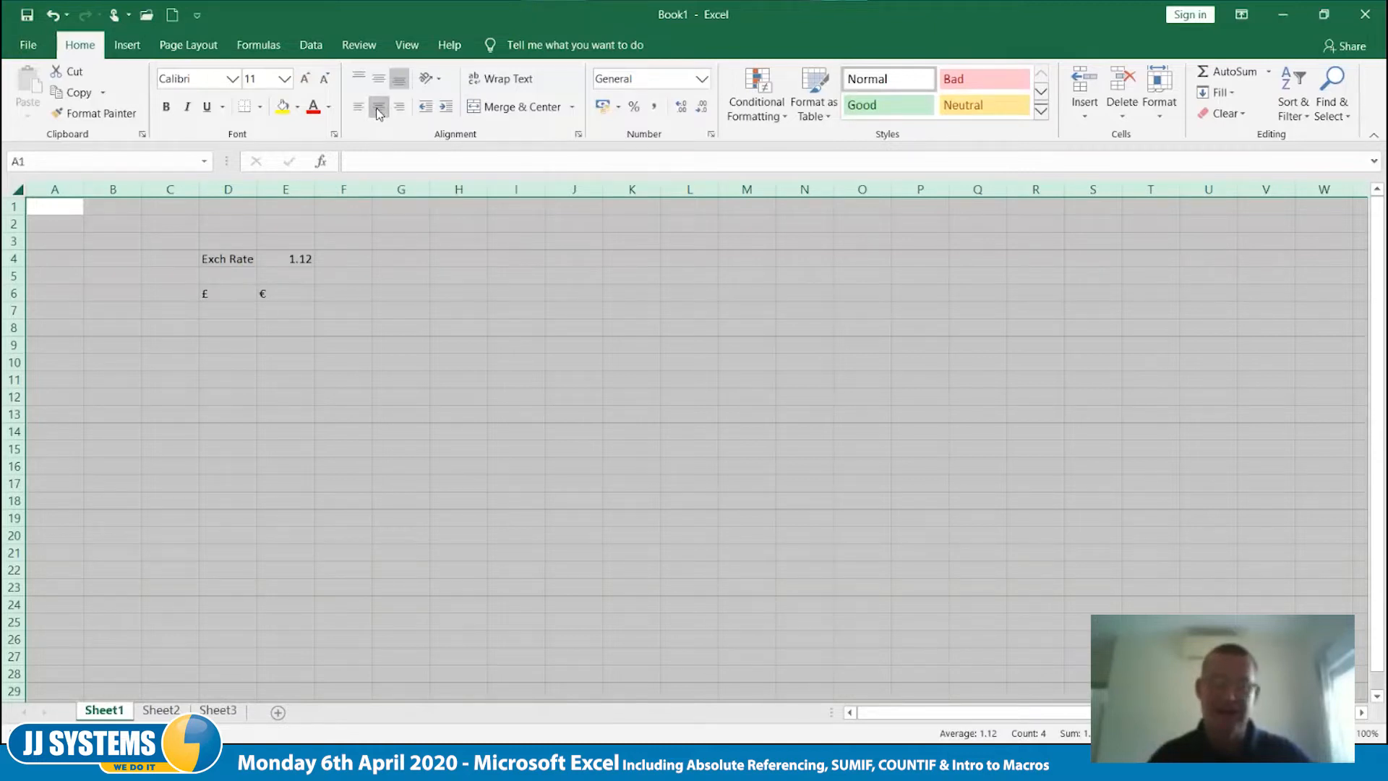
pyautogui.click(371, 262)
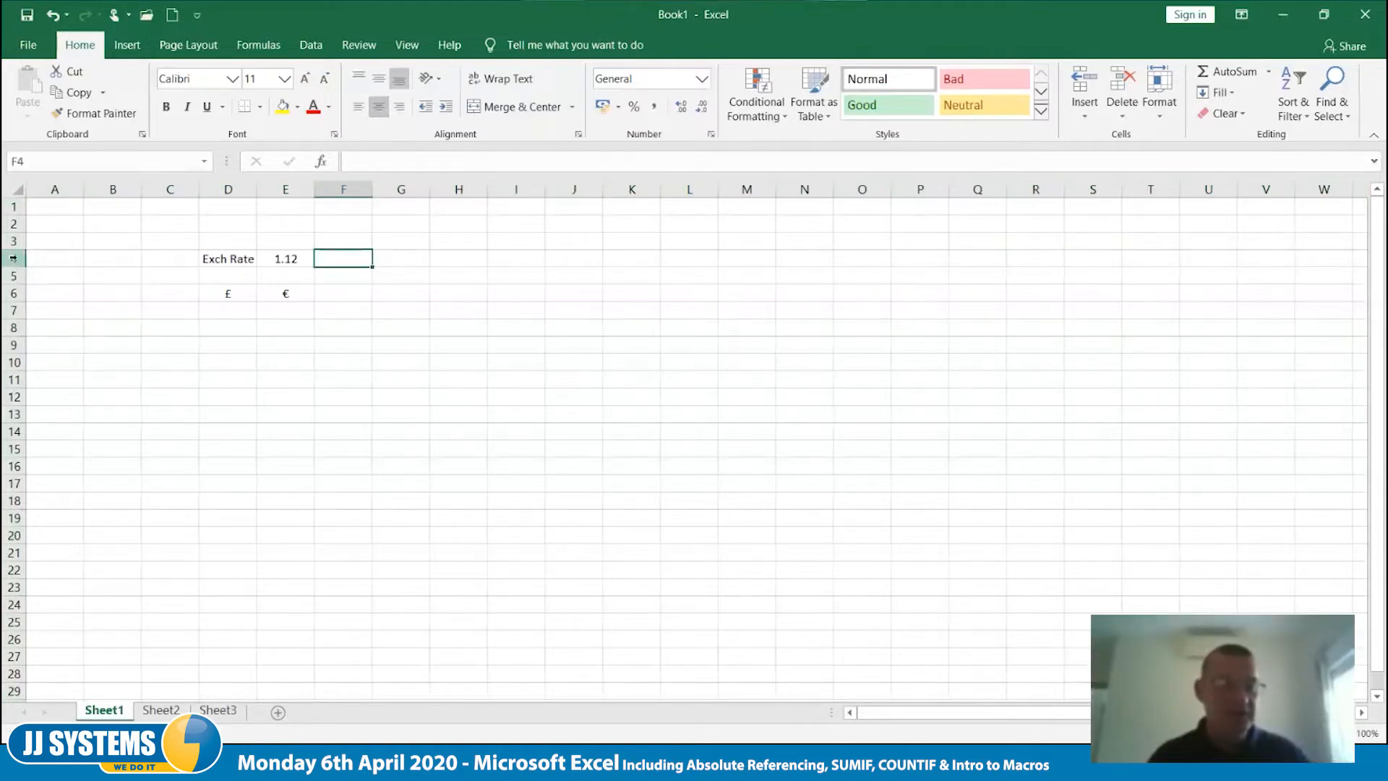
# - Make the exchange rate and currency heading rows, 4 to 6, bold
pyautogui.moveTo(13, 258); pyautogui.dragTo(13, 293)
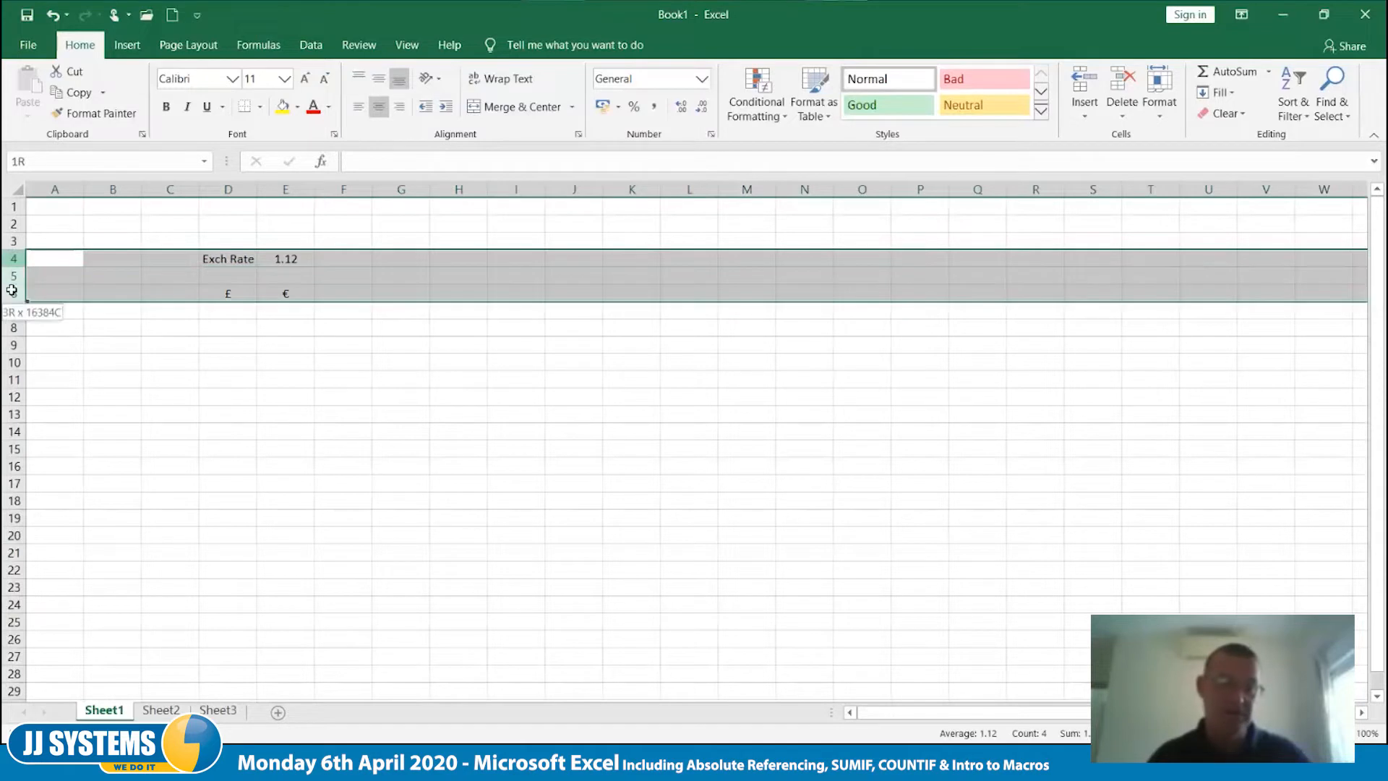
pyautogui.click(167, 110)
pyautogui.click(347, 297)
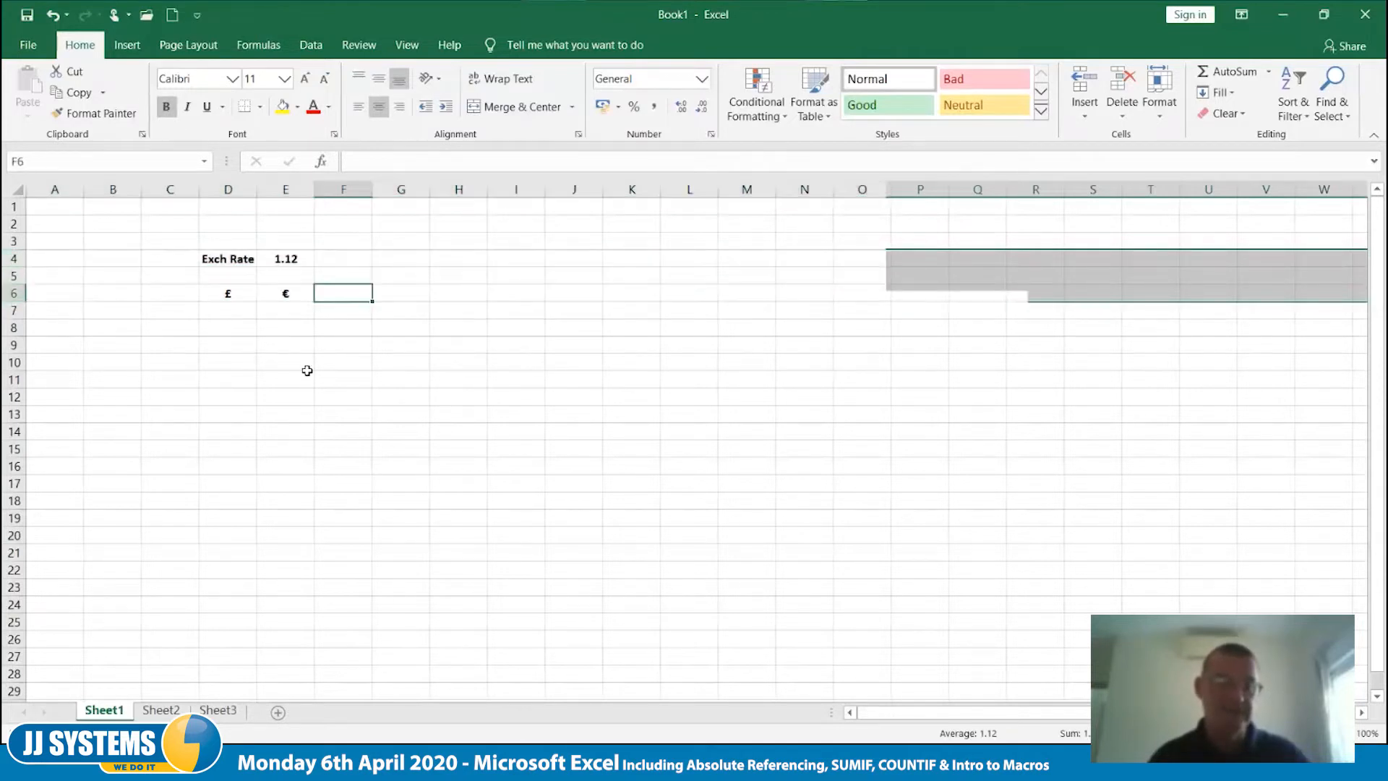
# - Enter 1 in cell D8 as the first pound amount
pyautogui.click(226, 328)
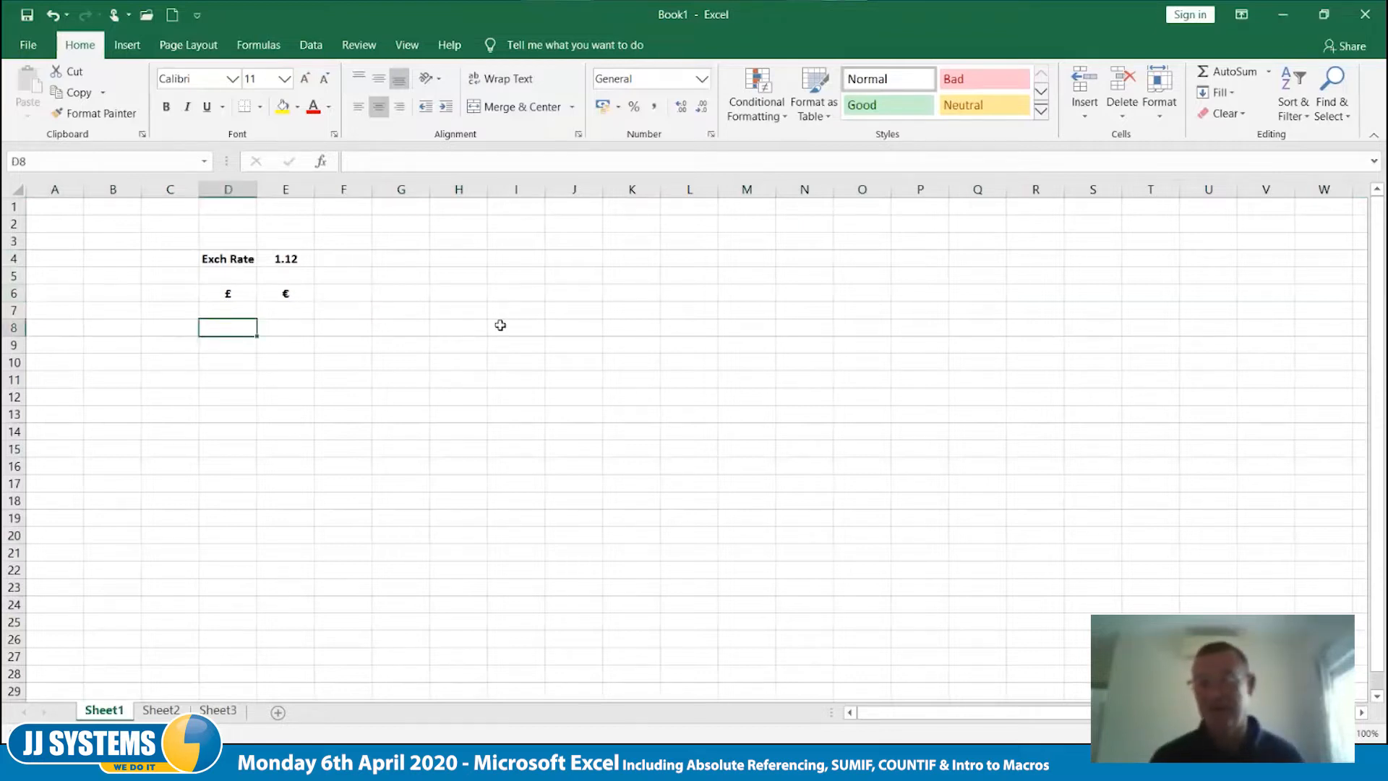
pyautogui.write('1')
pyautogui.press('Tab')
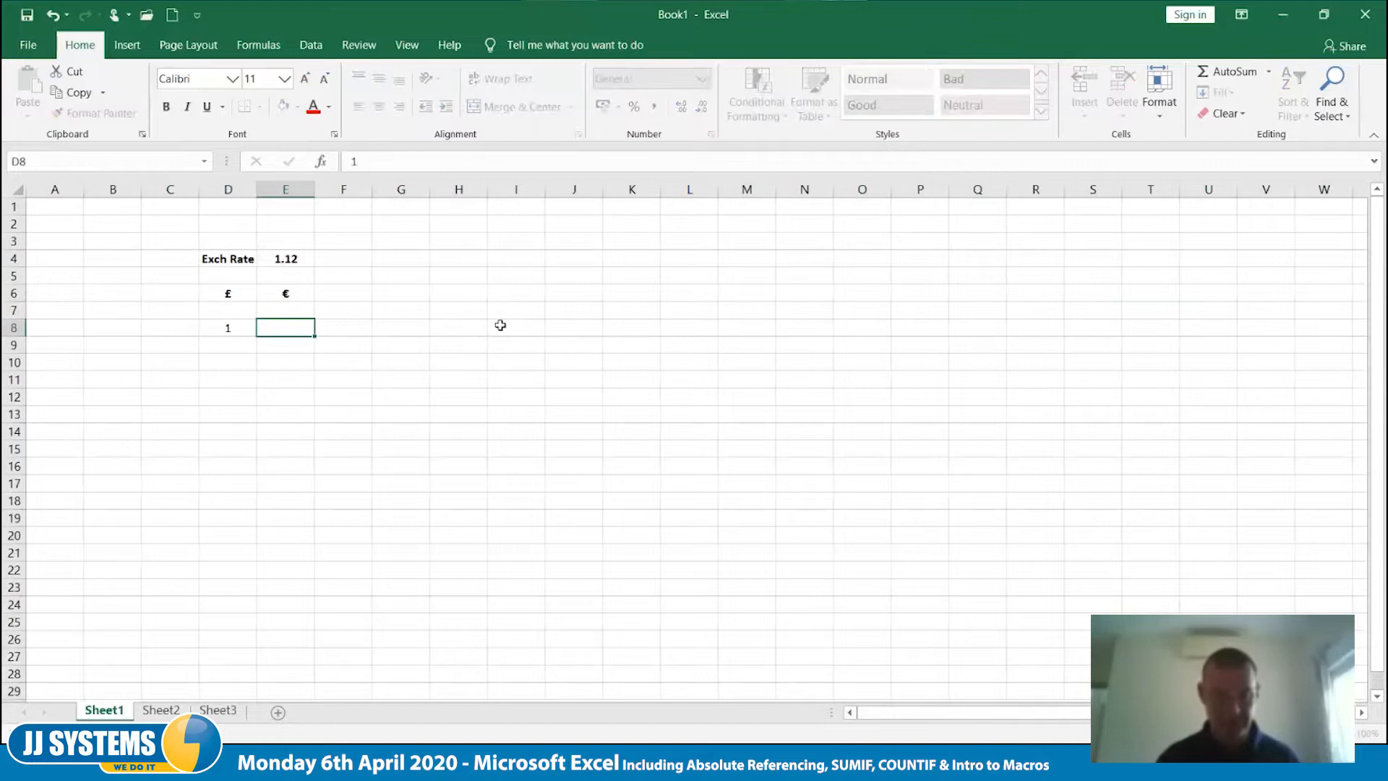
# - Try filling the value in D8 down to D21, and undo the fill
pyautogui.click(239, 328)
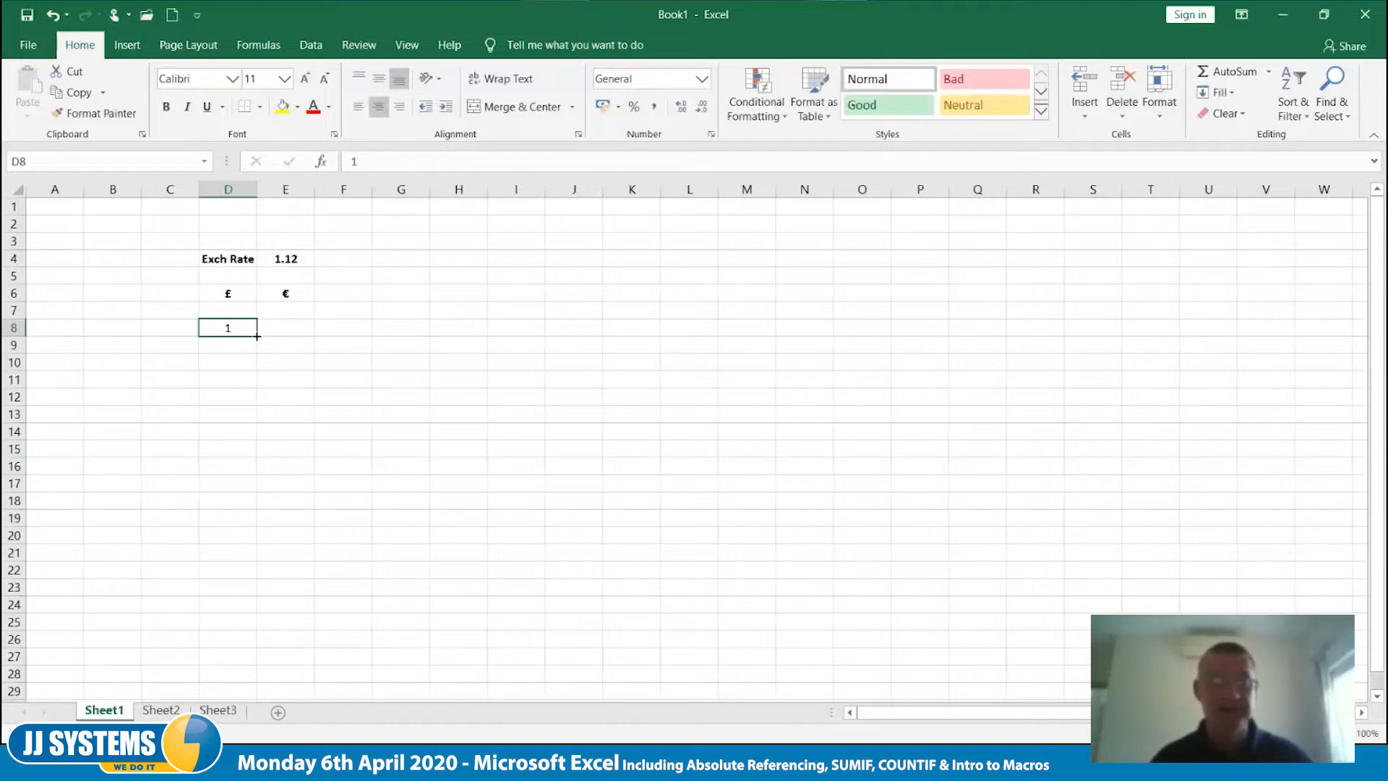
pyautogui.moveTo(257, 337); pyautogui.dragTo(255, 555)
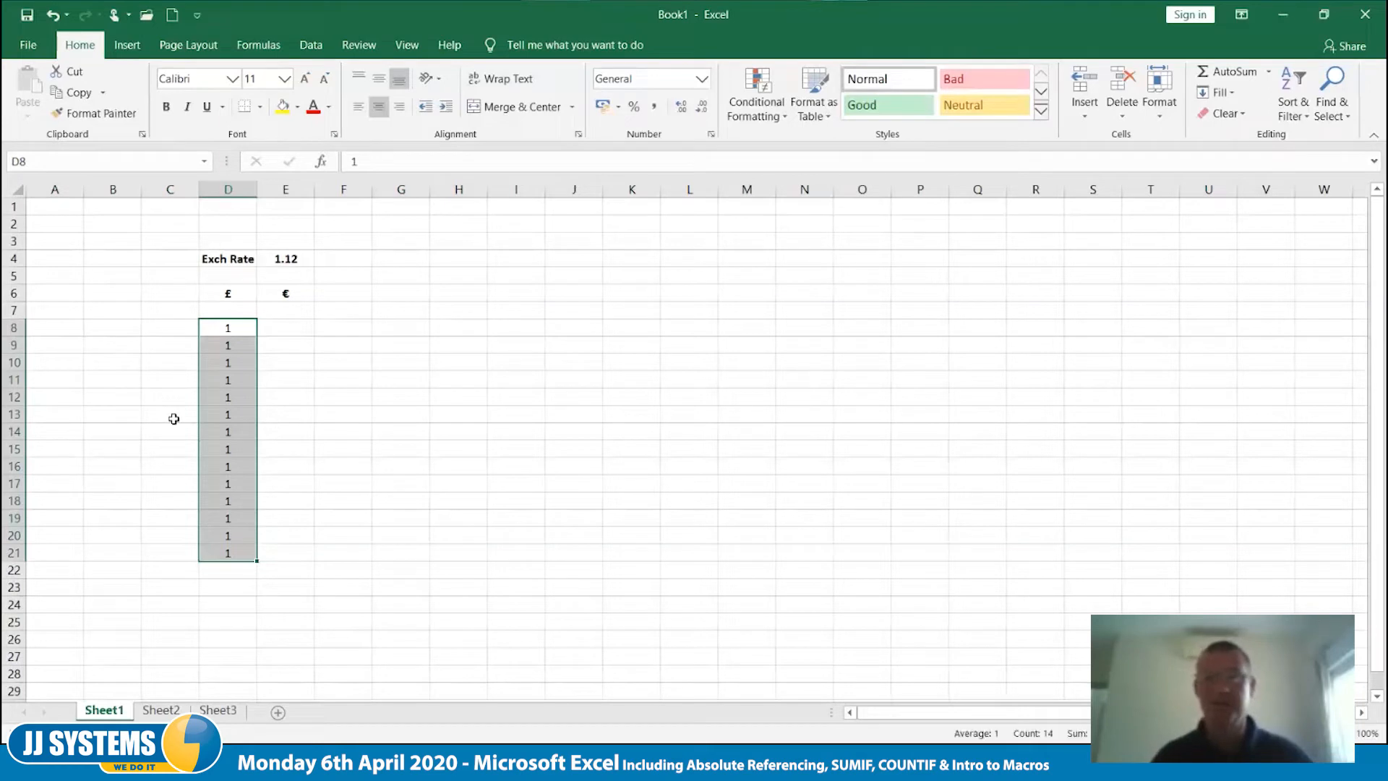
pyautogui.hotkey('ctrl', 'z')
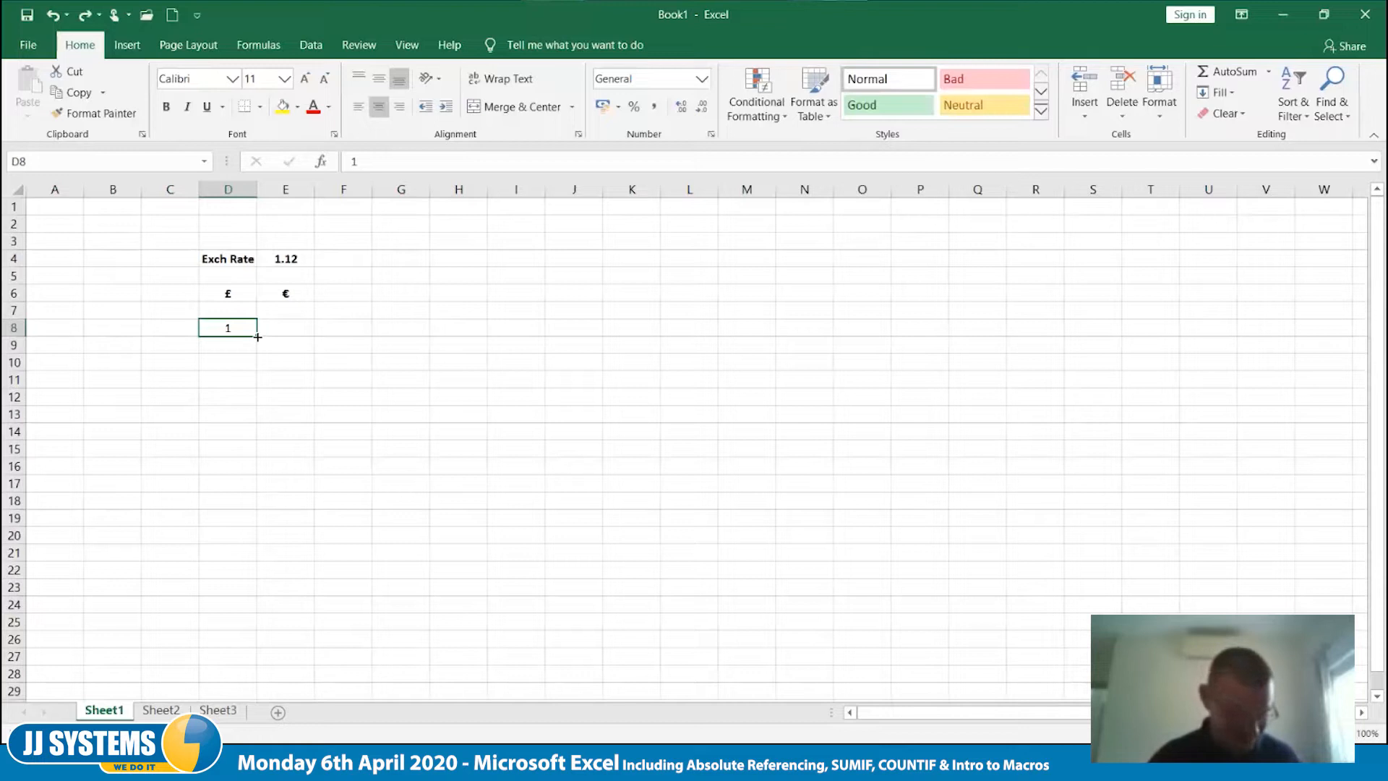
# - Fill from D8 down to D17 as an incrementing series from 1 to 10
pyautogui.moveTo(258, 336); pyautogui.dragTo(261, 491)
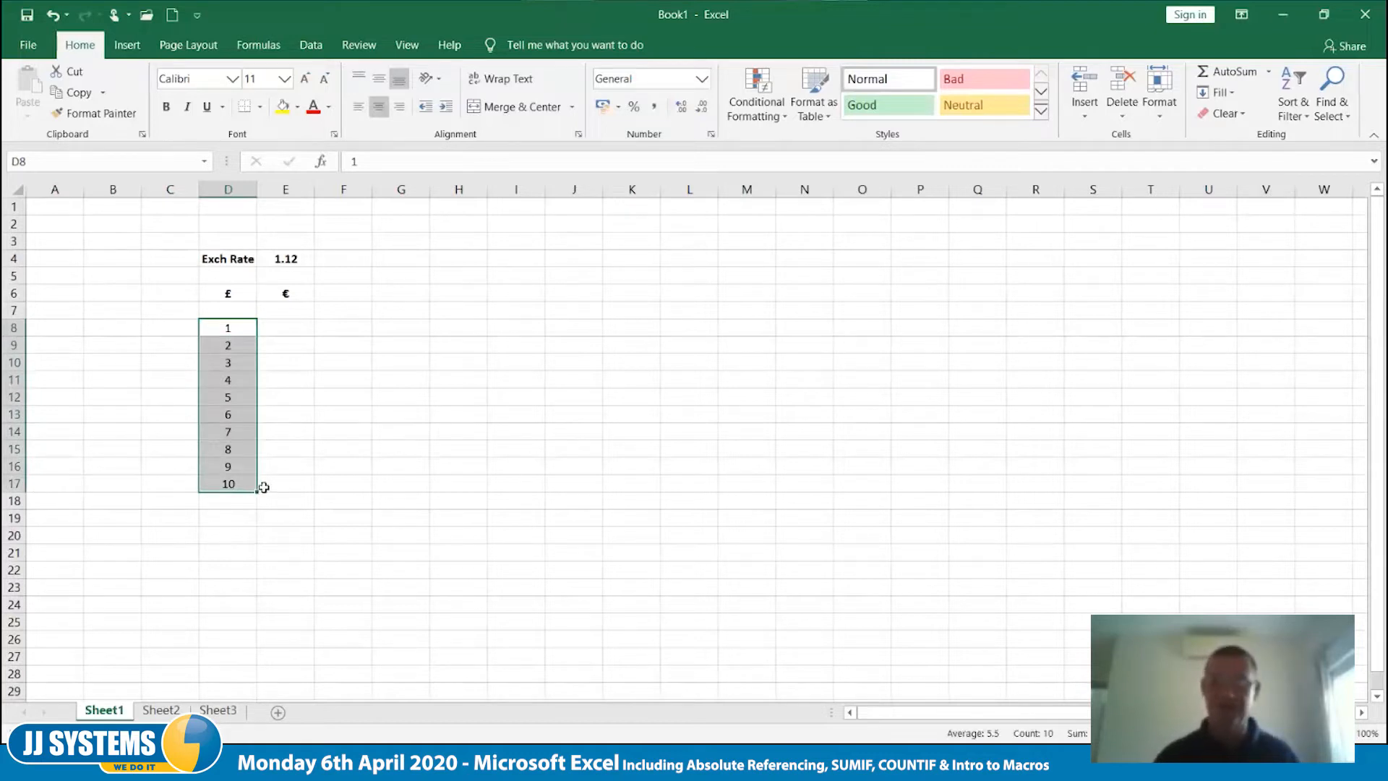
# - Enter the formula =D8*E4 in cell E8 to convert the first pound amount to euros
pyautogui.click(295, 328)
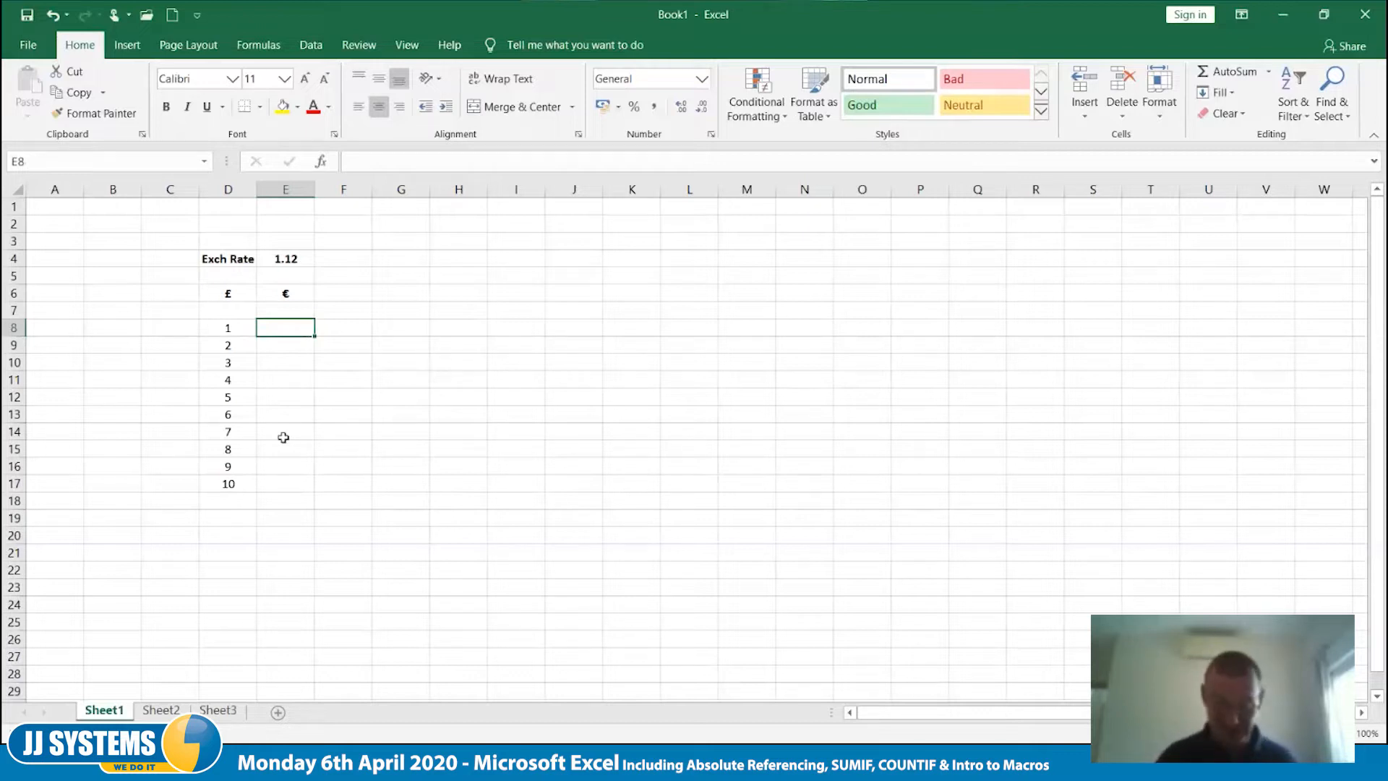
pyautogui.write('=')
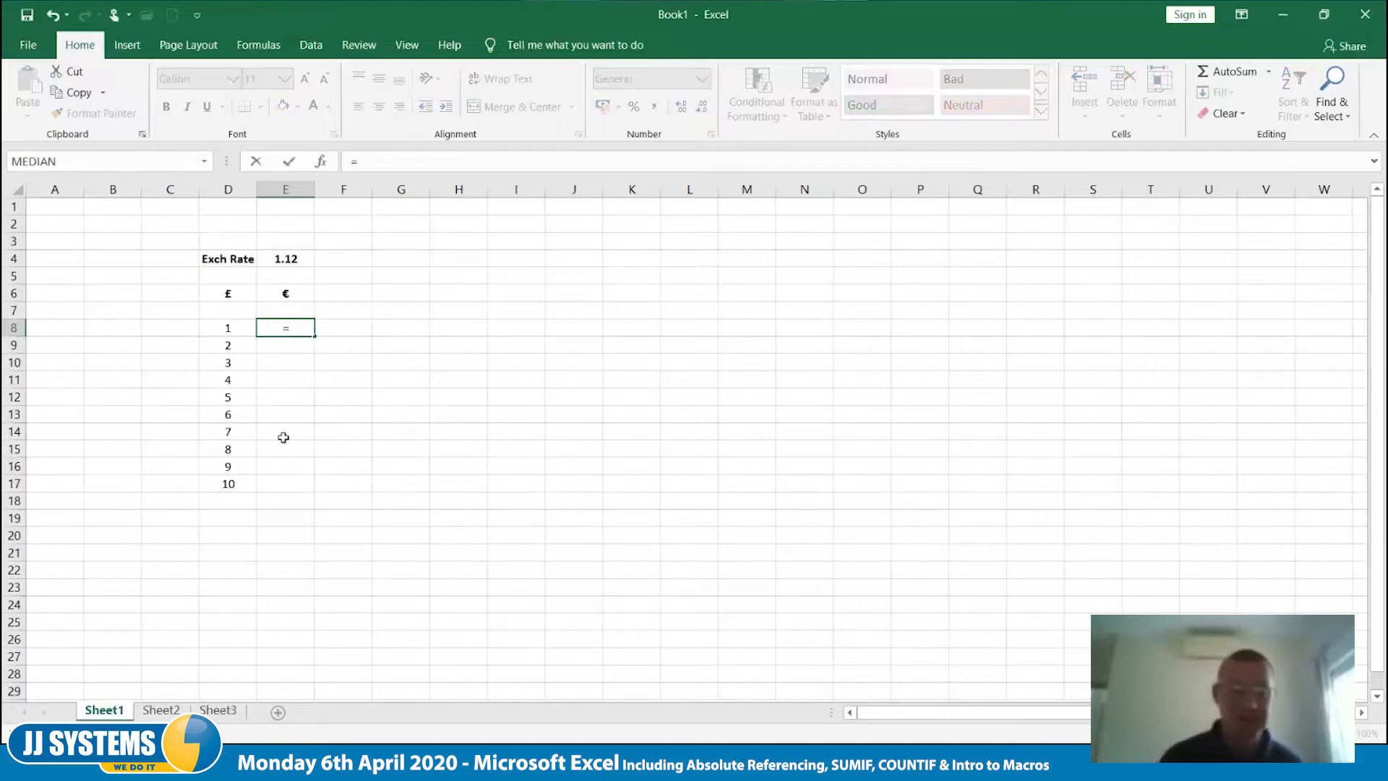
pyautogui.press('Left')
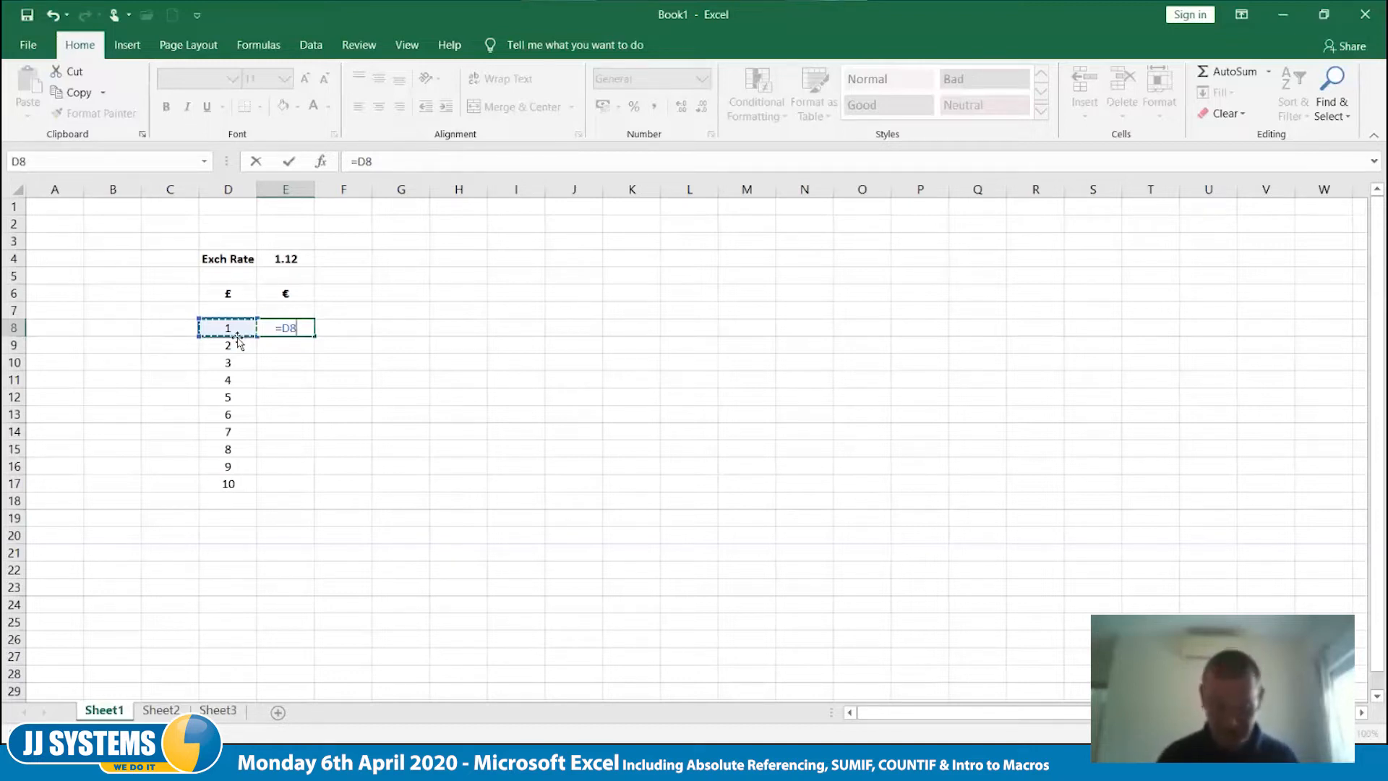
pyautogui.write('*')
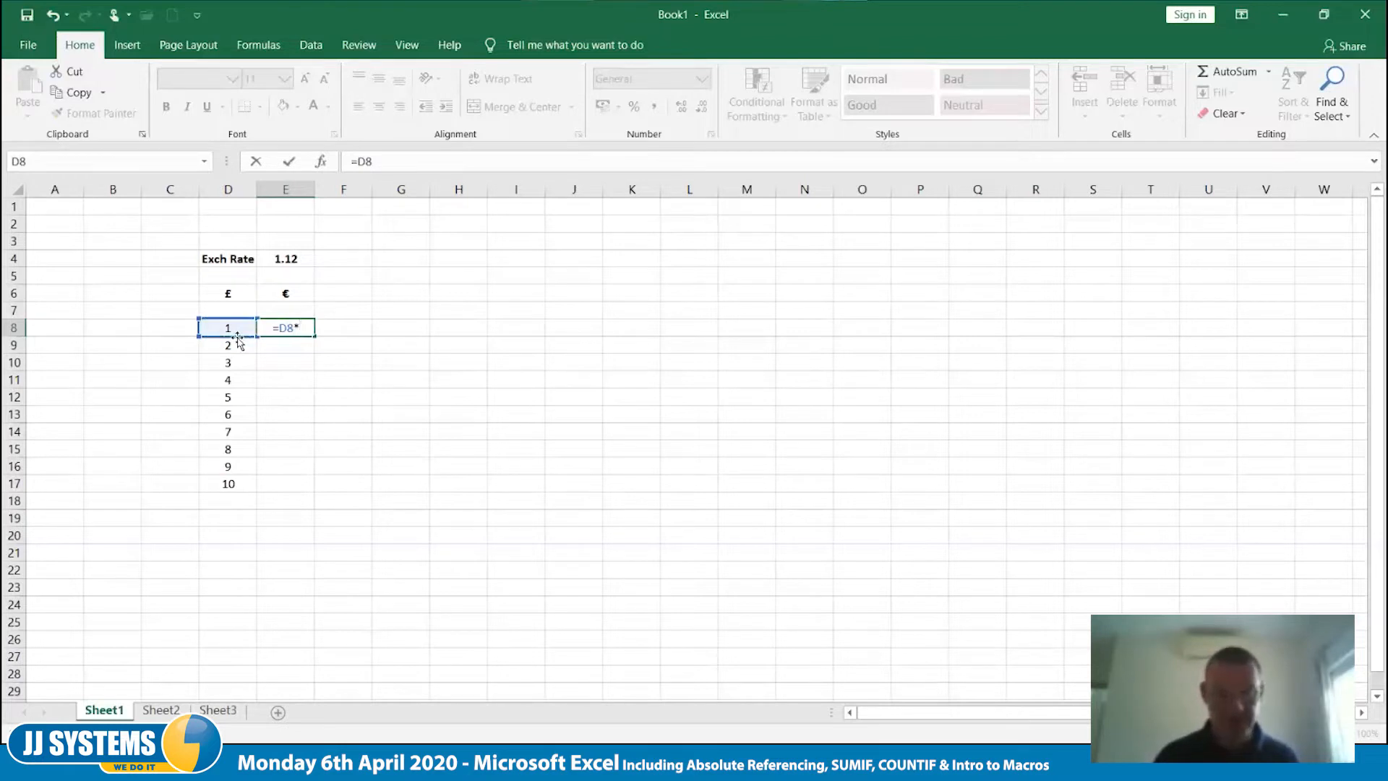
pyautogui.click(288, 260)
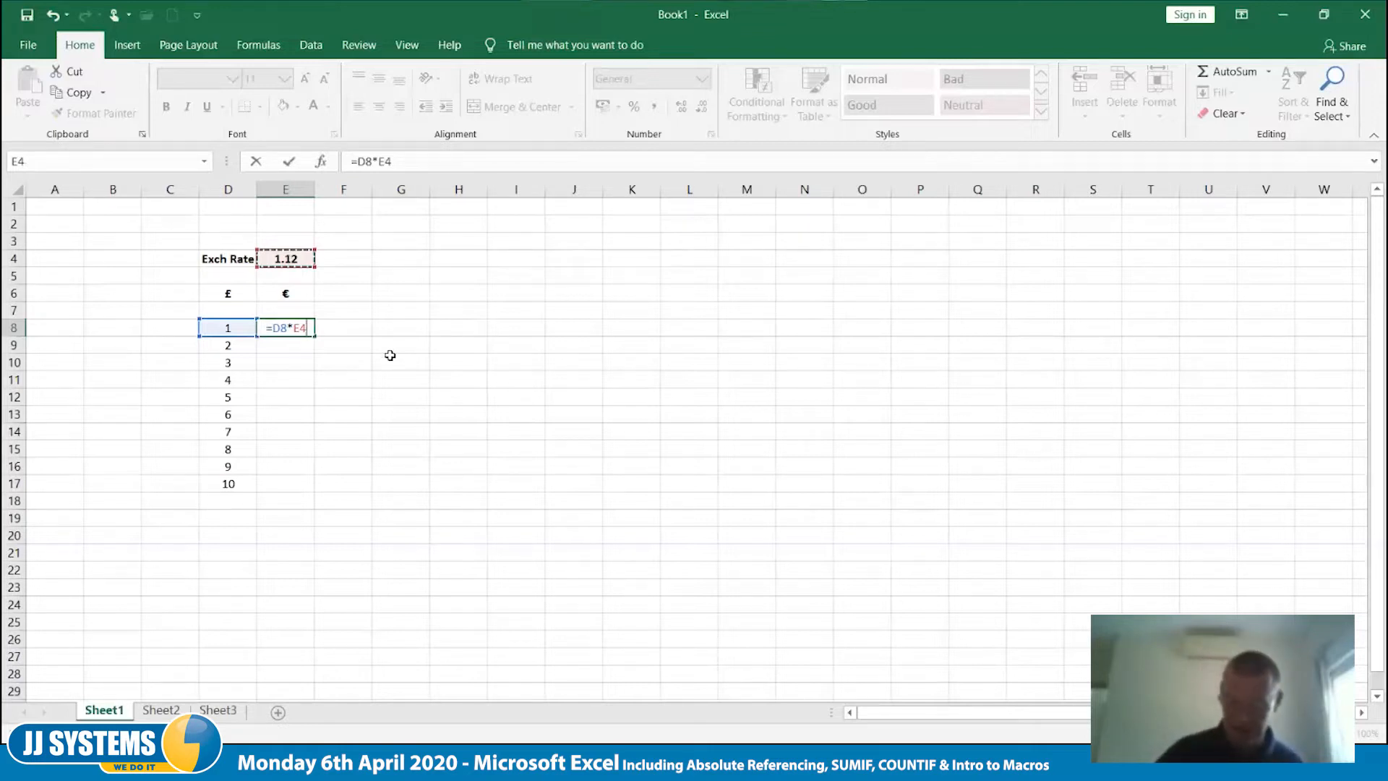
pyautogui.press('Tab')
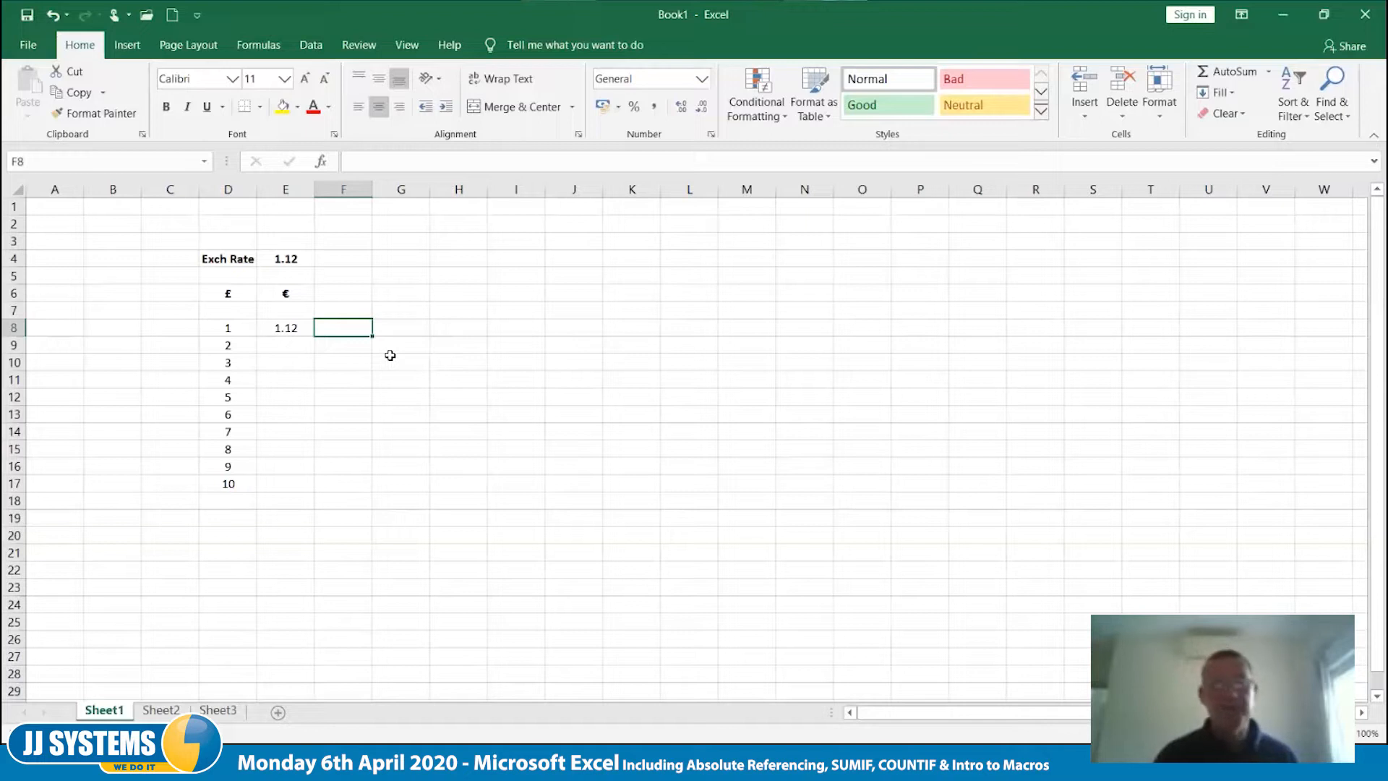
# - Copy the formula in E8 down to E17 and inspect the cell references used in E8 and E9
pyautogui.click(293, 327)
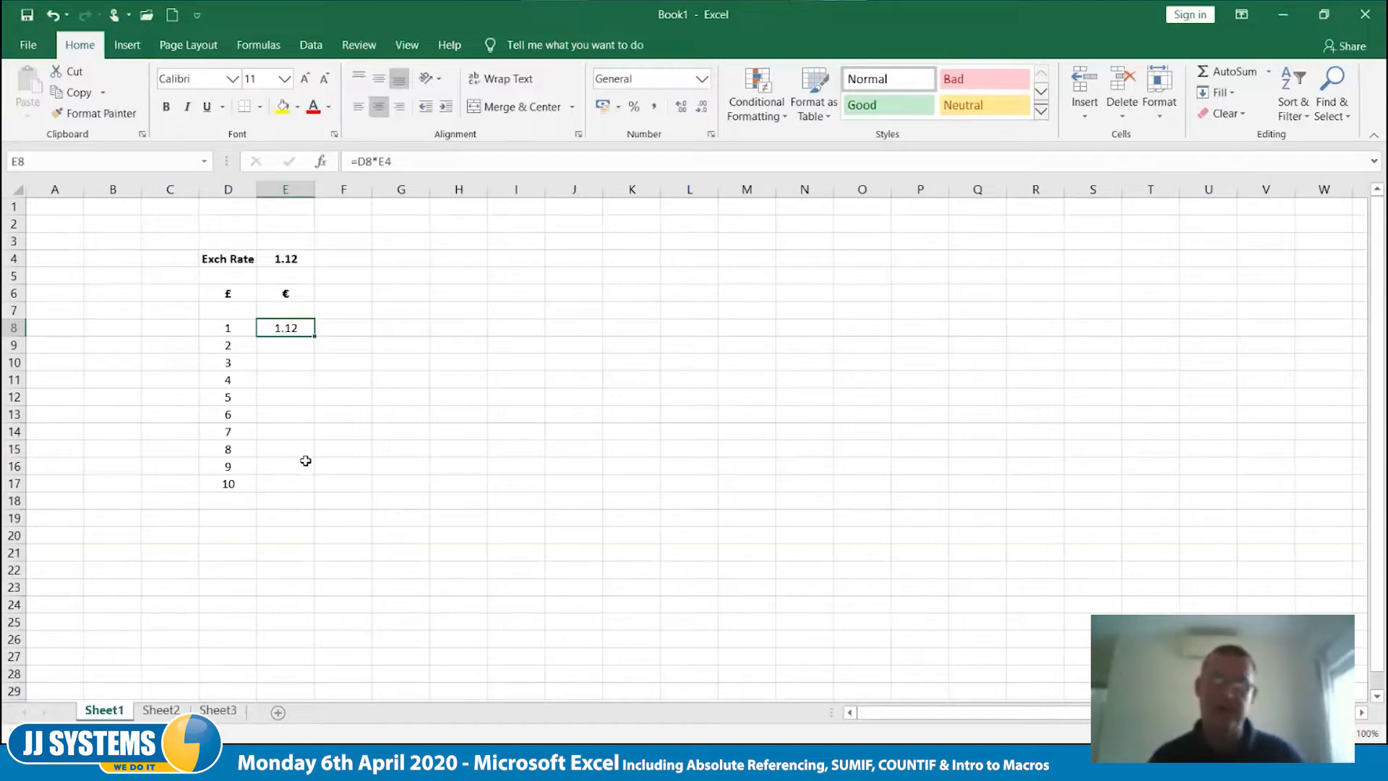
pyautogui.moveTo(315, 338); pyautogui.dragTo(311, 484)
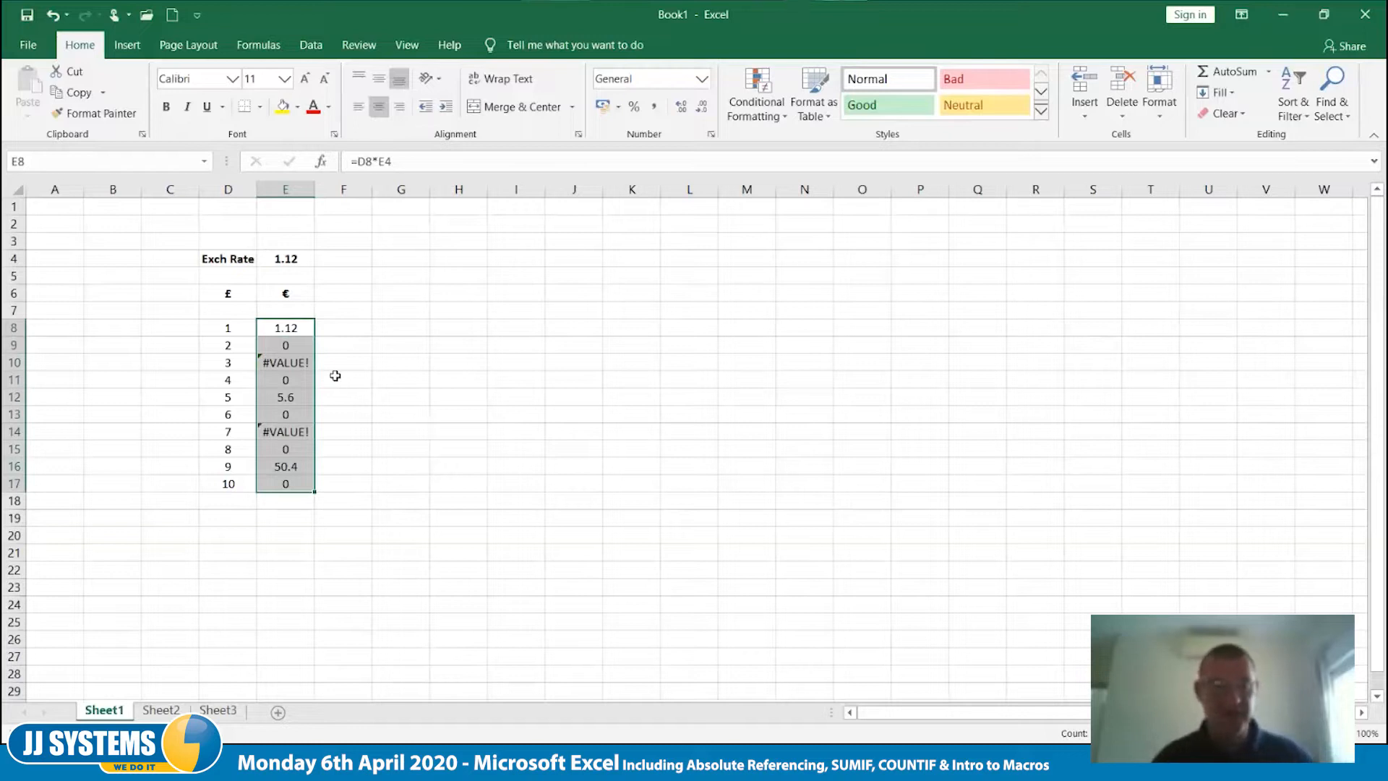
pyautogui.doubleClick(289, 329)
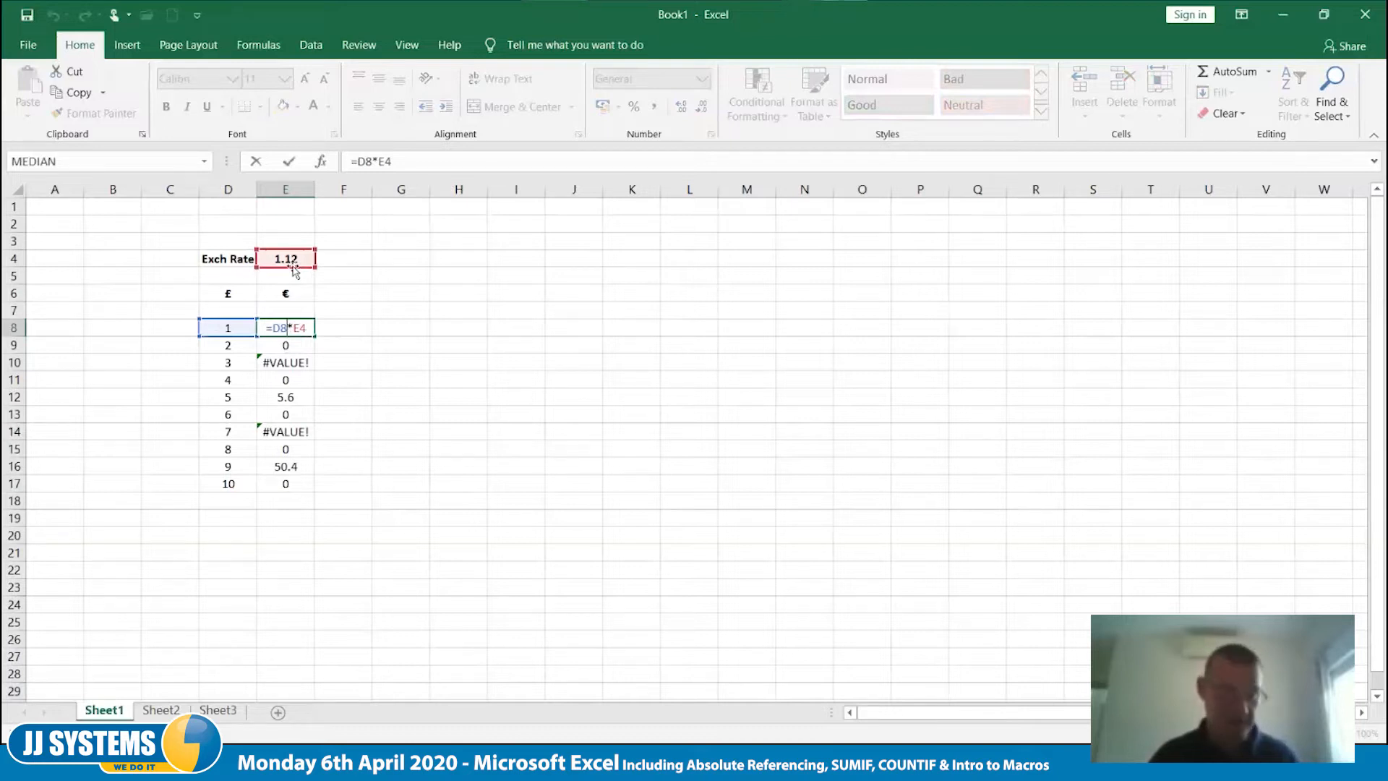
pyautogui.press('Return')
pyautogui.doubleClick(290, 346)
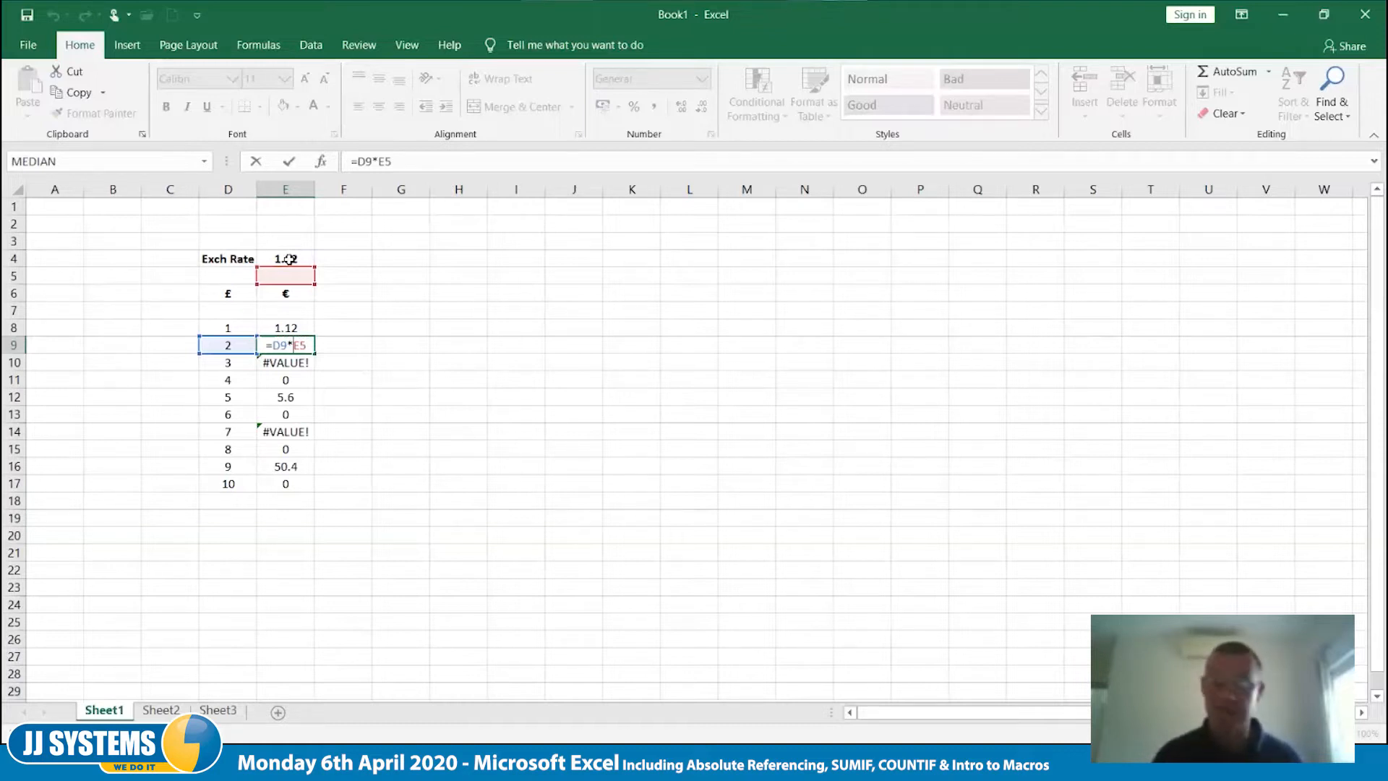
pyautogui.hotkey('ctrl', 'Return')
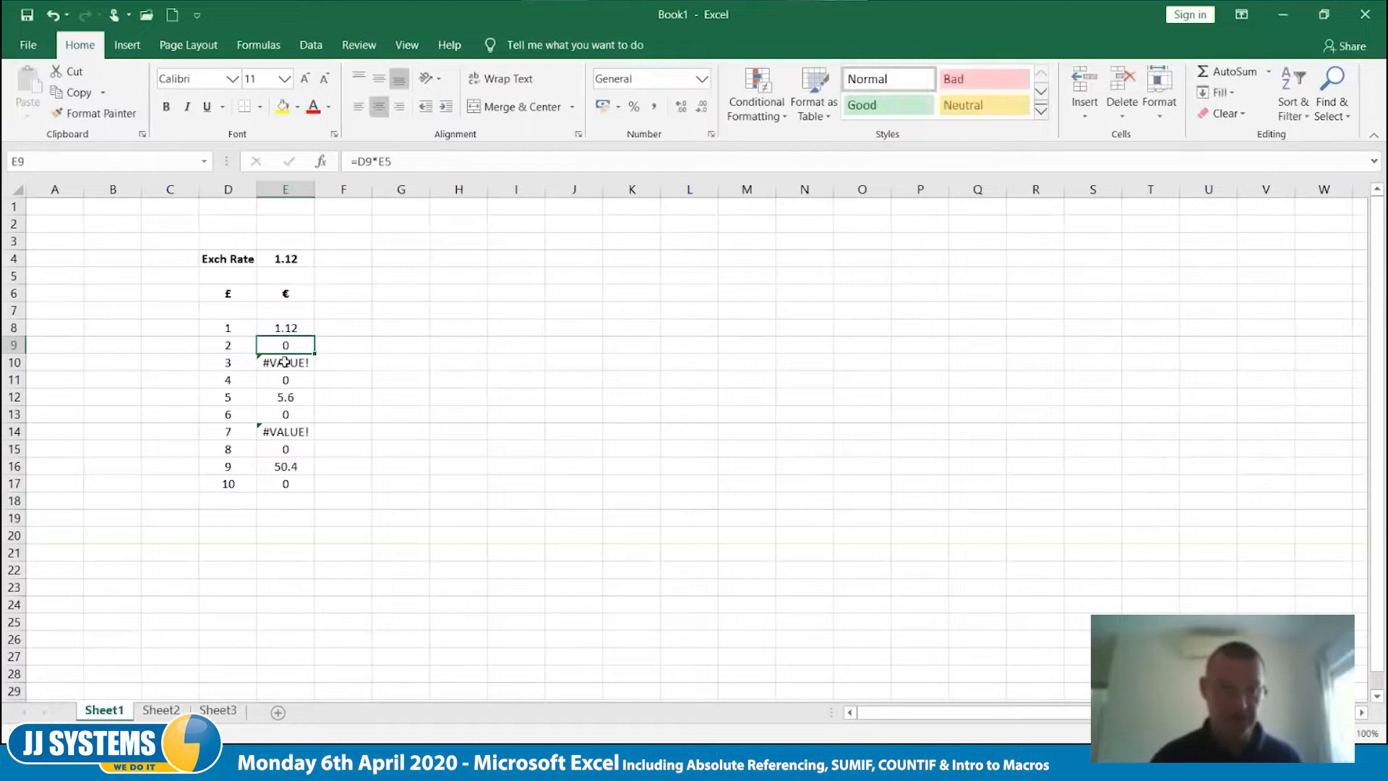
# - Clear the copied formulas below E8 in the euro column and return to E8
pyautogui.moveTo(284, 345); pyautogui.dragTo(282, 512)
pyautogui.press('Delete')
pyautogui.press('Up')
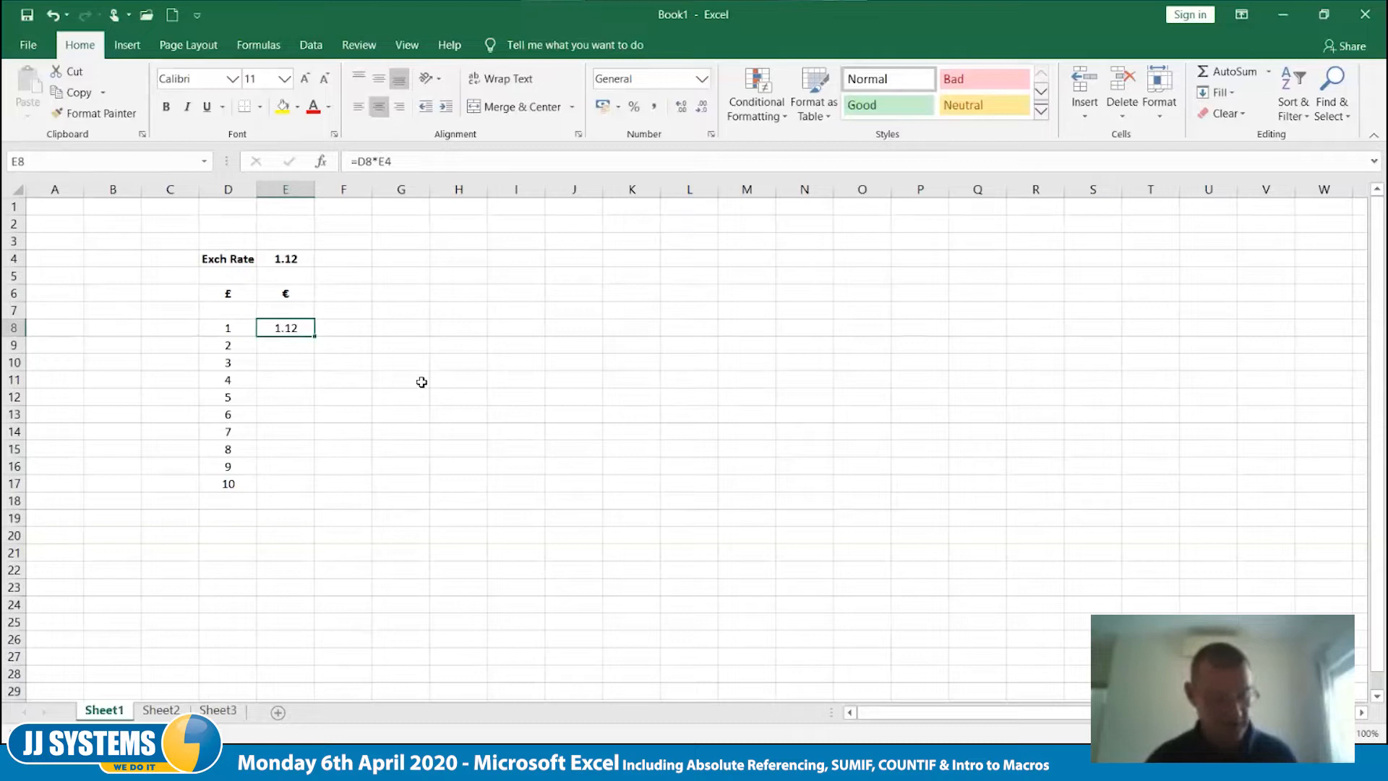
# - Make the exchange rate reference in E8 absolute so the formula reads =D8*$E$4
pyautogui.press('F2')
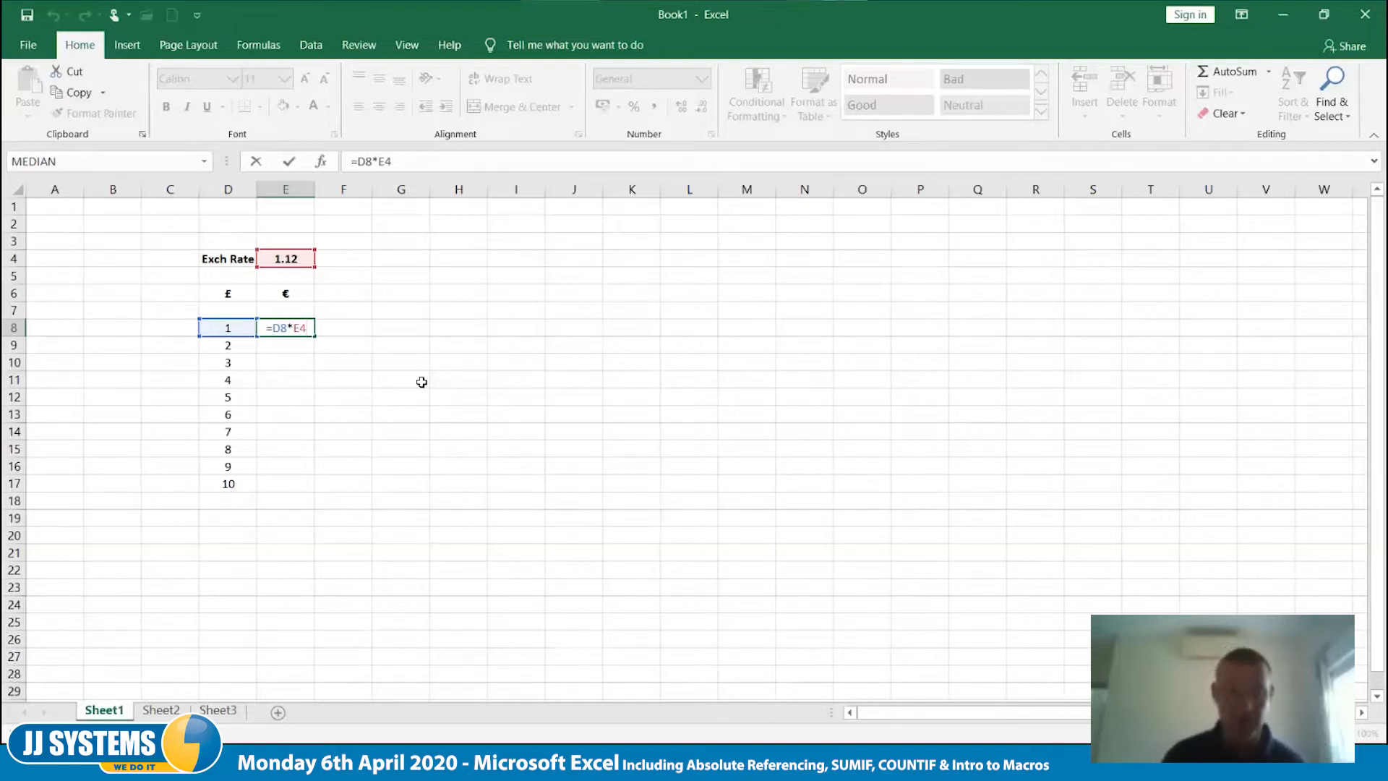
pyautogui.write('$')
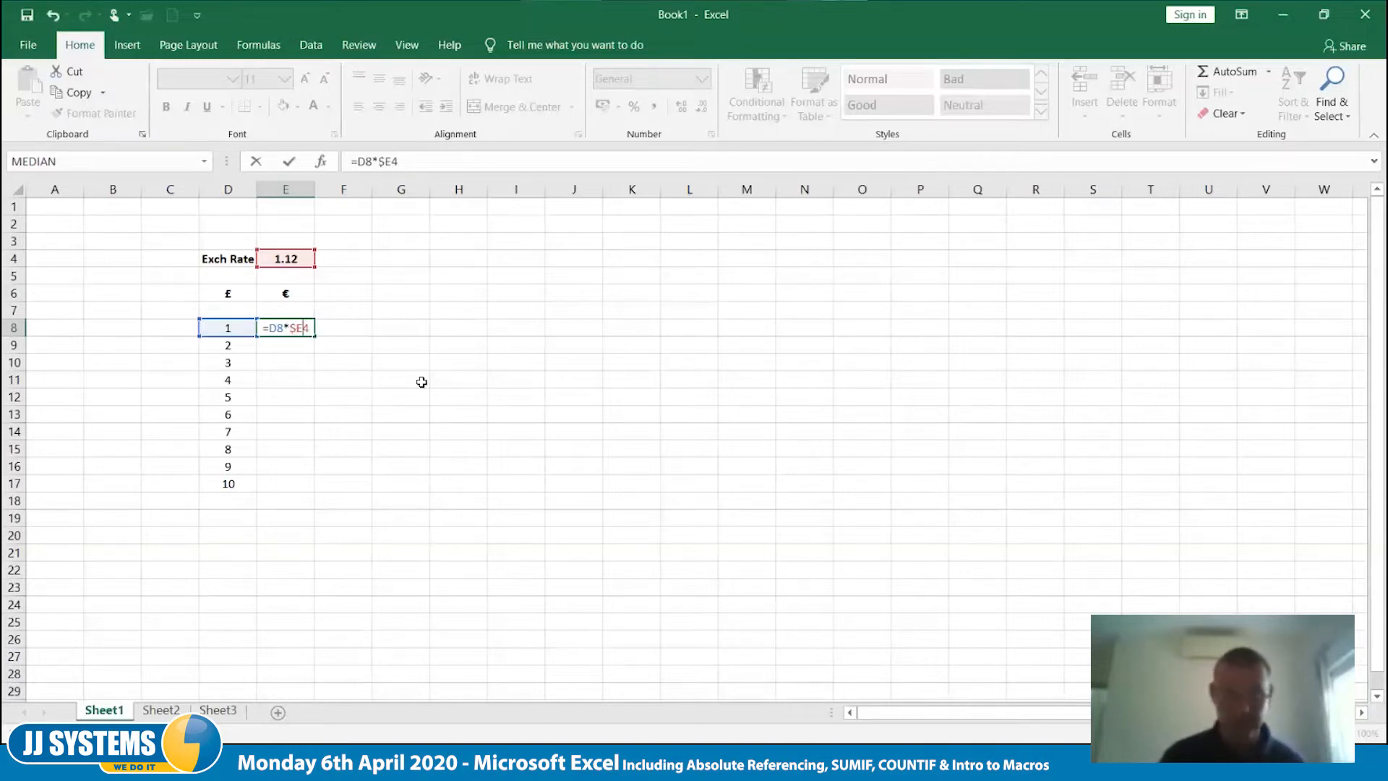
pyautogui.press('Right')
pyautogui.write('$')
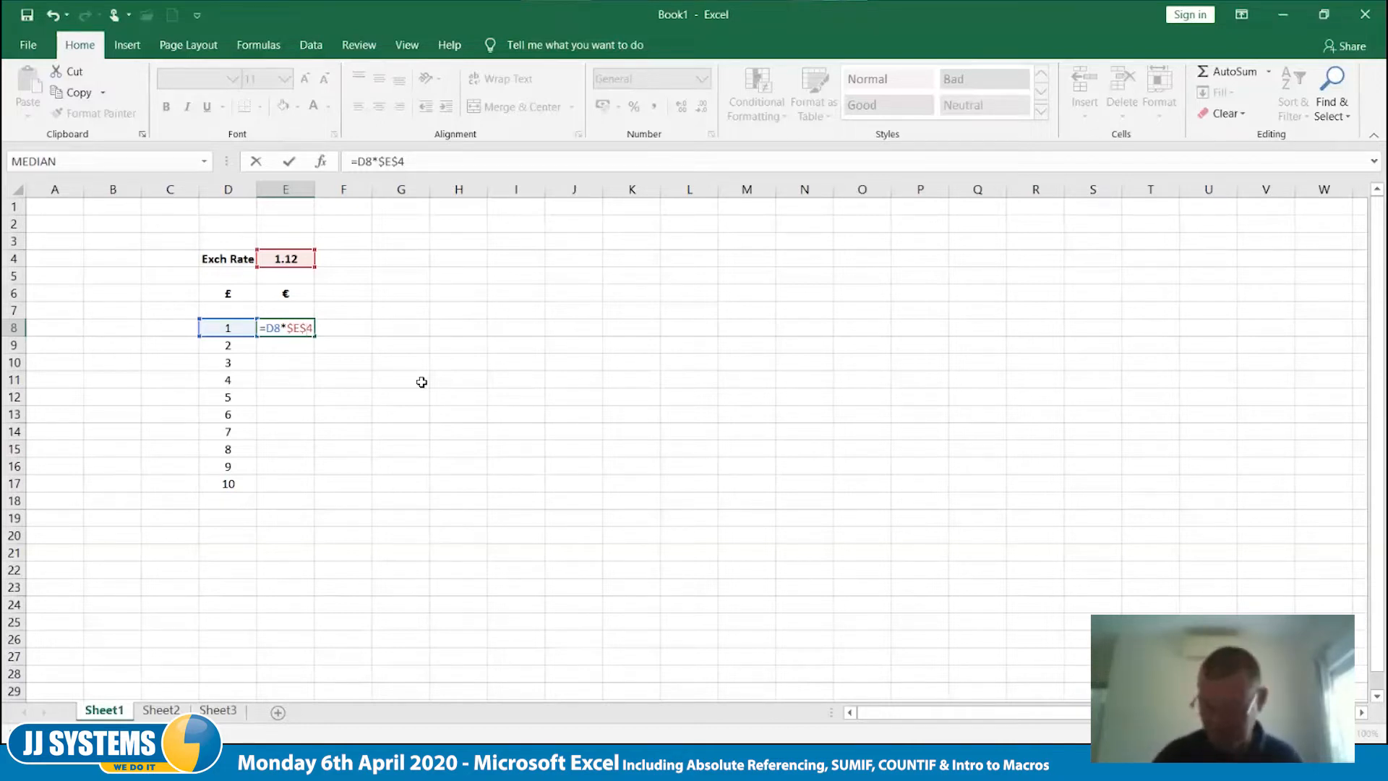
pyautogui.press('Tab')
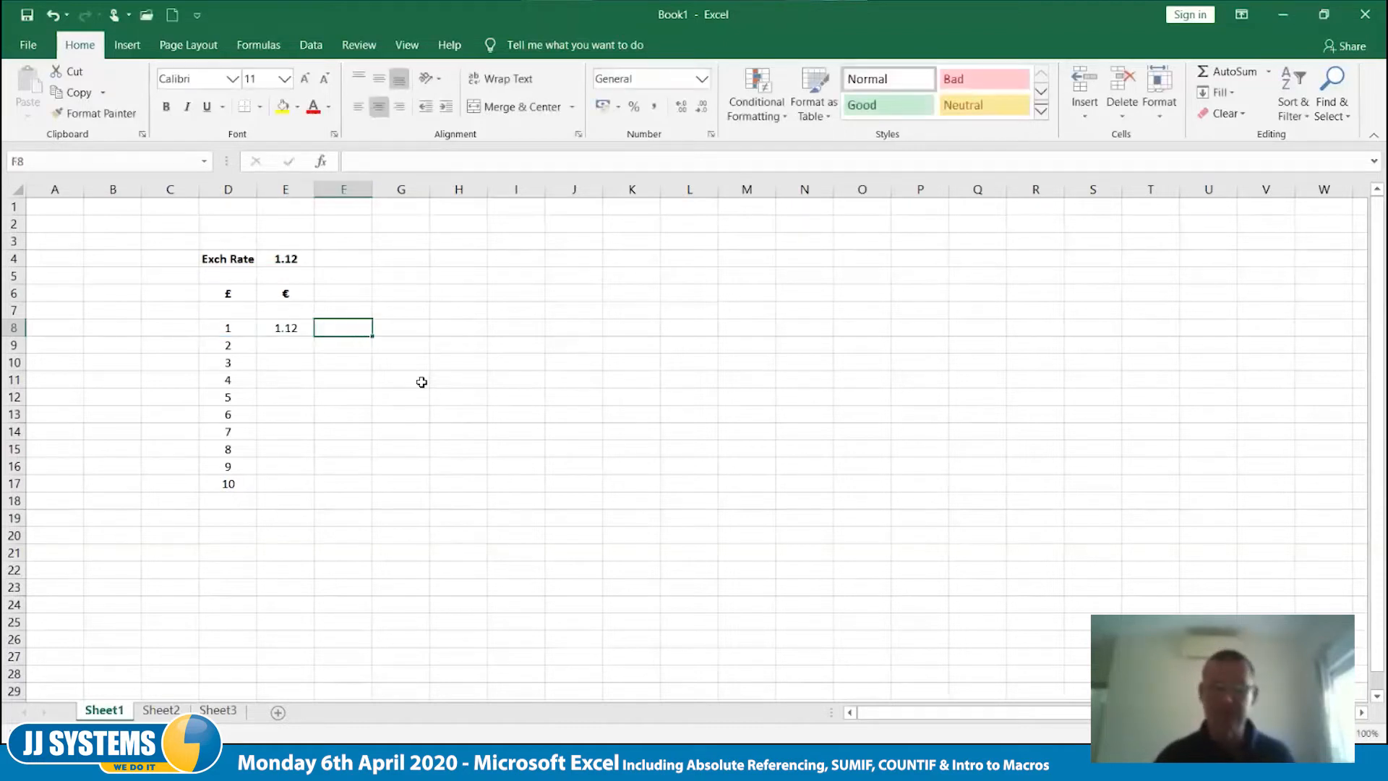
# - Copy the formula in E8 down to E17 and inspect the cell references used in E17
pyautogui.click(303, 329)
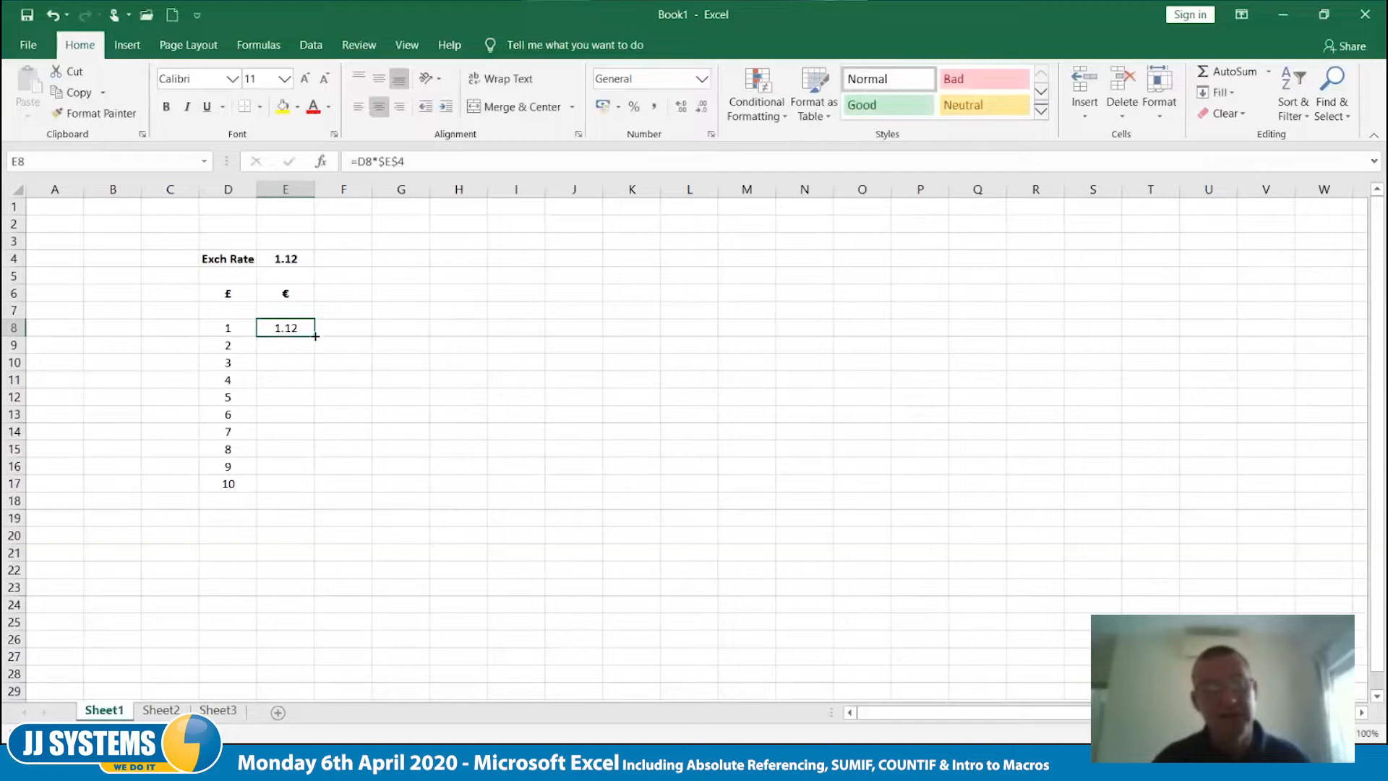
pyautogui.moveTo(315, 337); pyautogui.dragTo(315, 491)
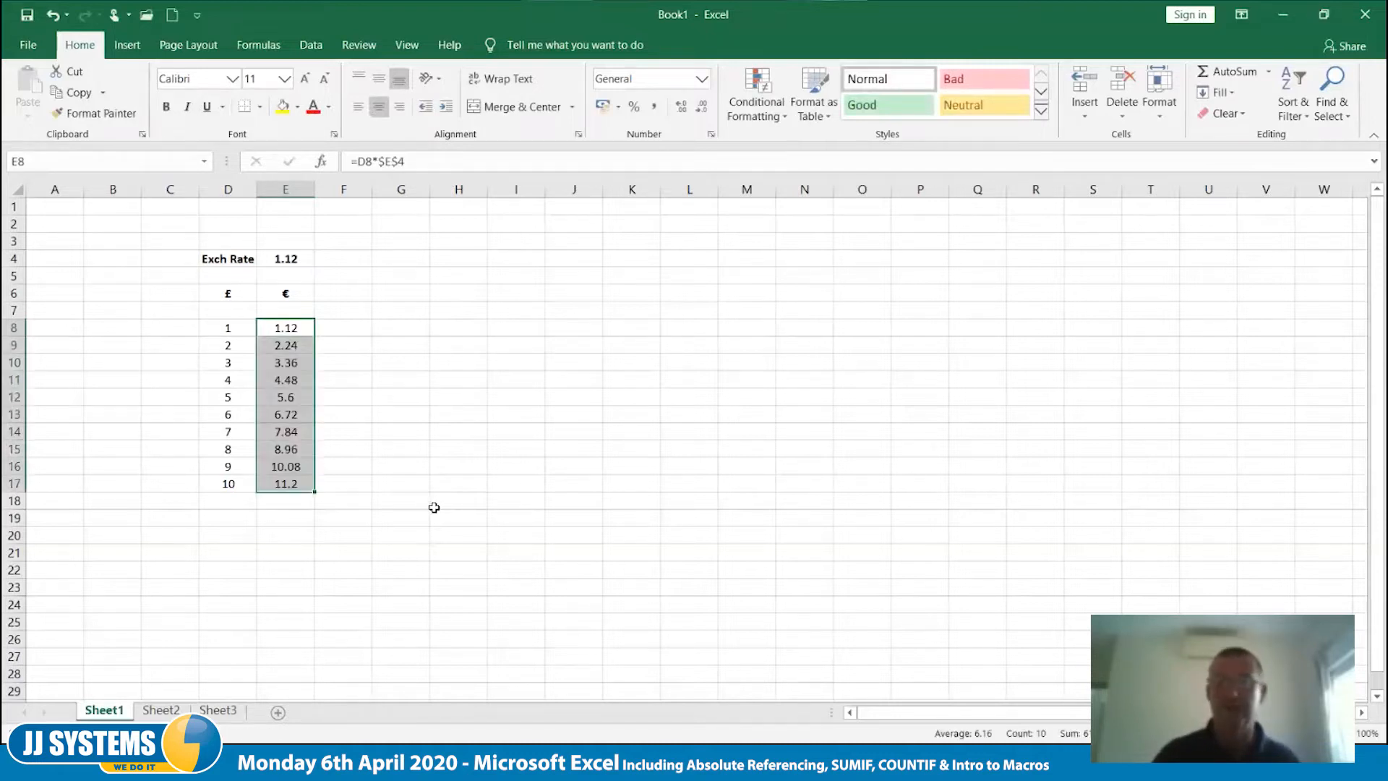
pyautogui.click(289, 489)
pyautogui.doubleClick(286, 485)
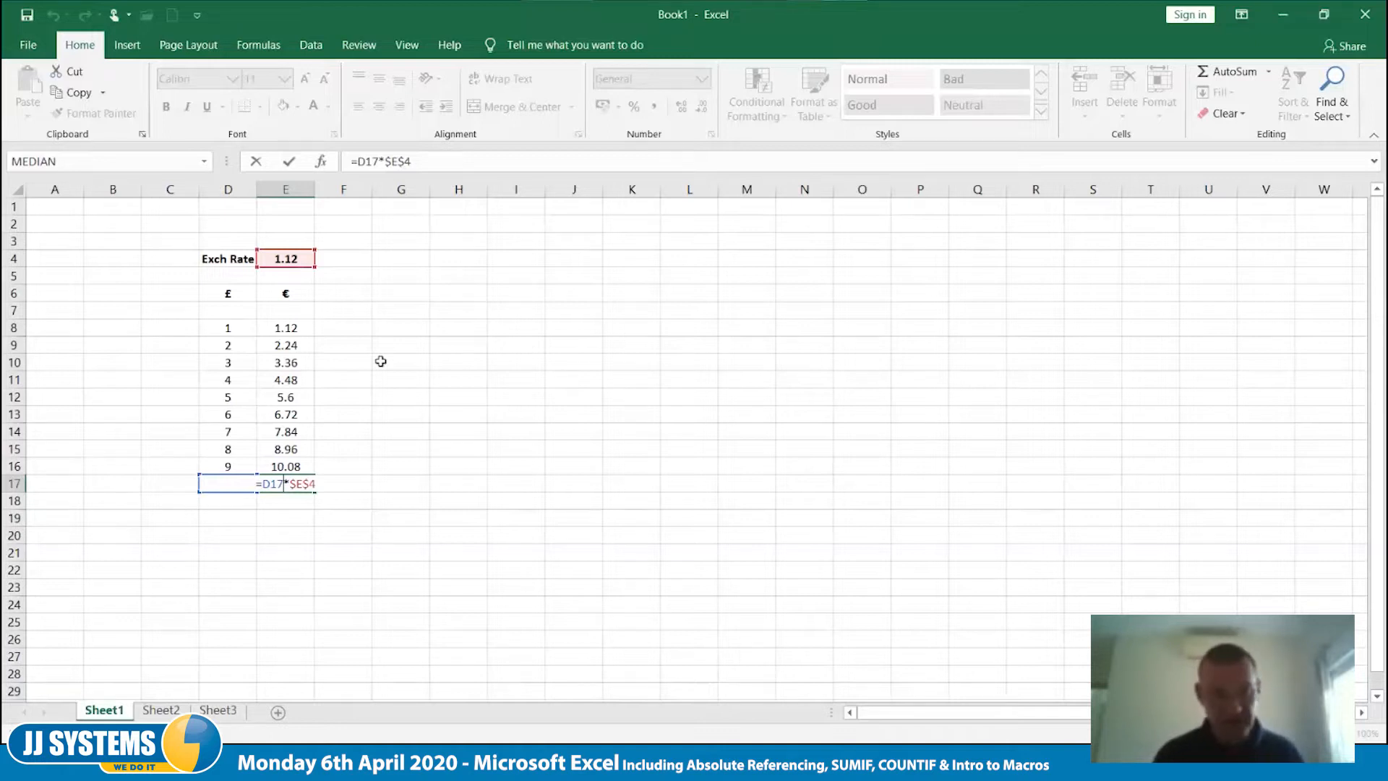
pyautogui.hotkey('ctrl', 'Return')
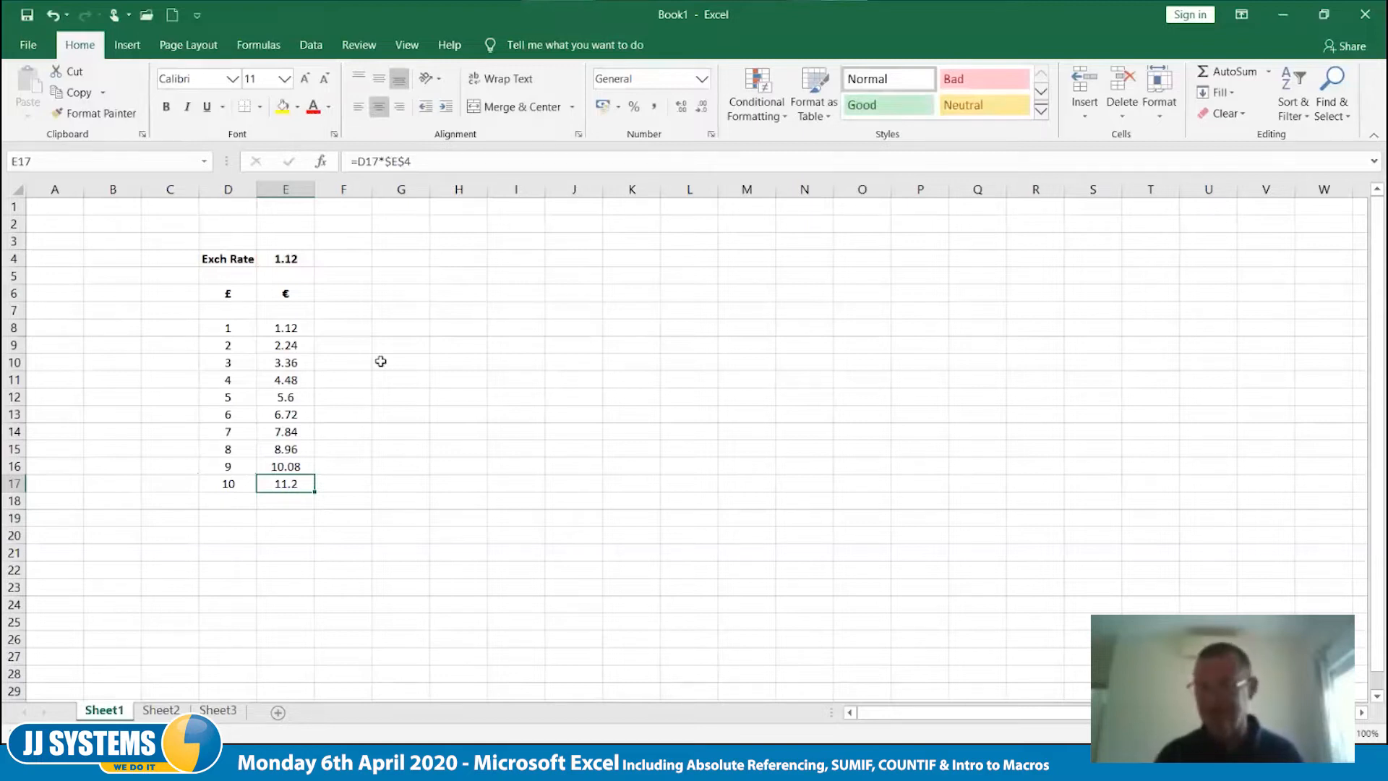
# - Clear the copied euro formulas in E9:E17 and go back to E8
pyautogui.moveTo(293, 345); pyautogui.dragTo(302, 484)
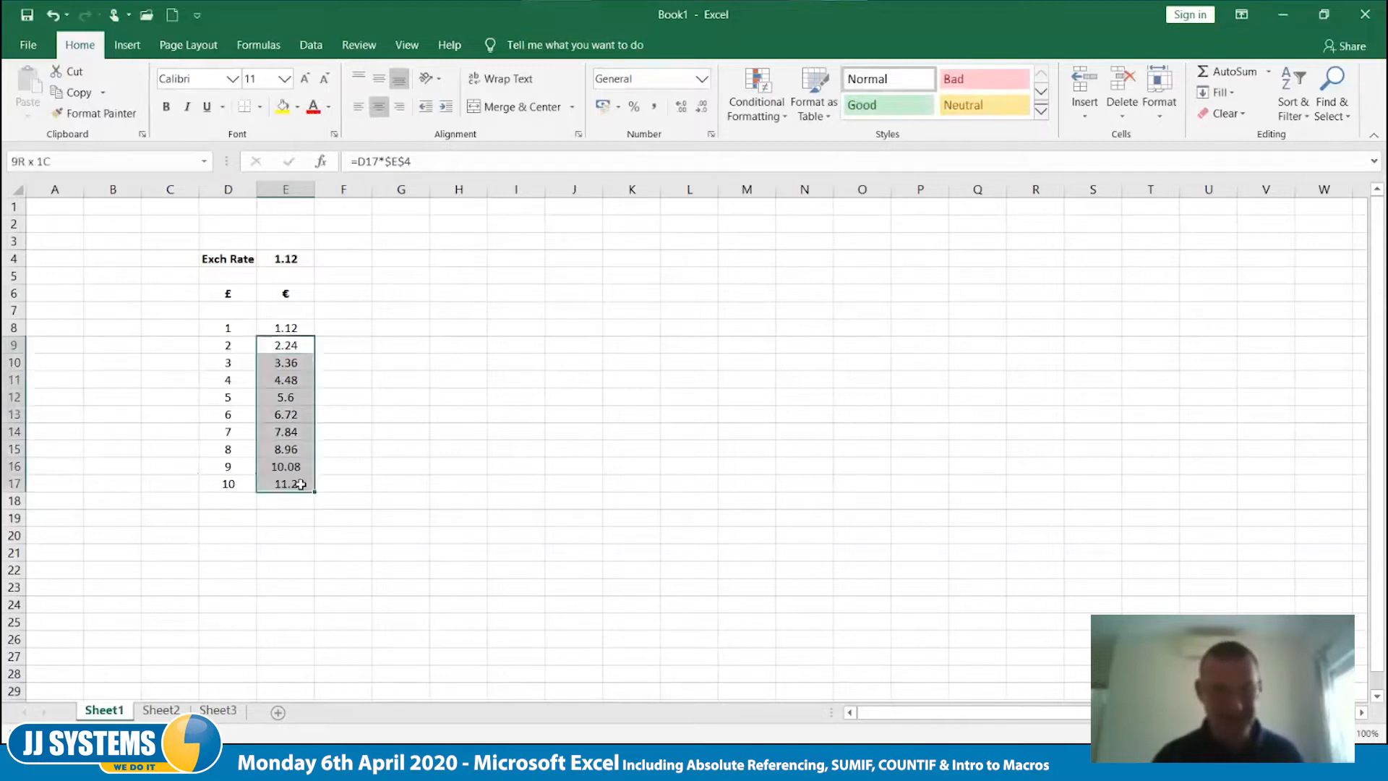
pyautogui.press('Delete')
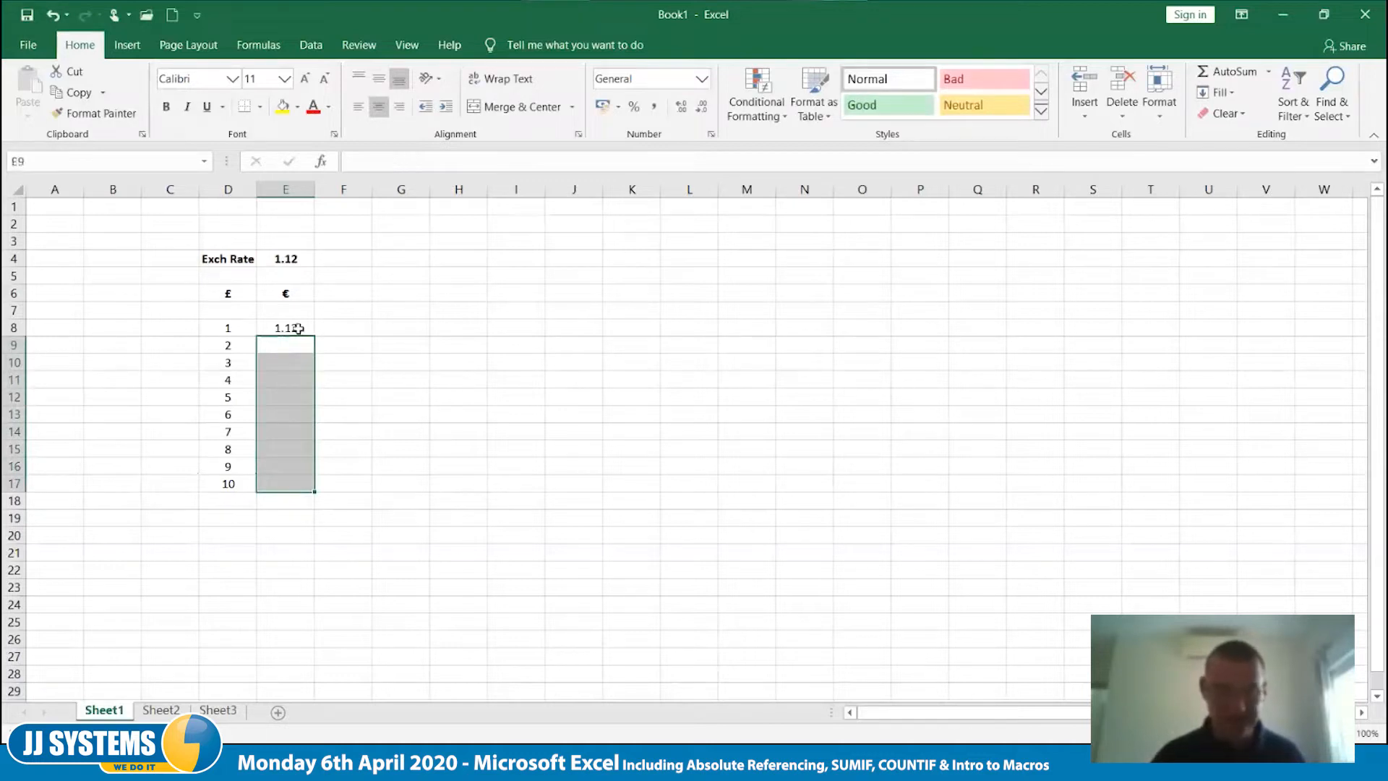
pyautogui.click(298, 329)
# - Cycle the exchange rate reference in E8's formula through its mixed, relative and absolute forms, ending on $E$4
pyautogui.press('F2')
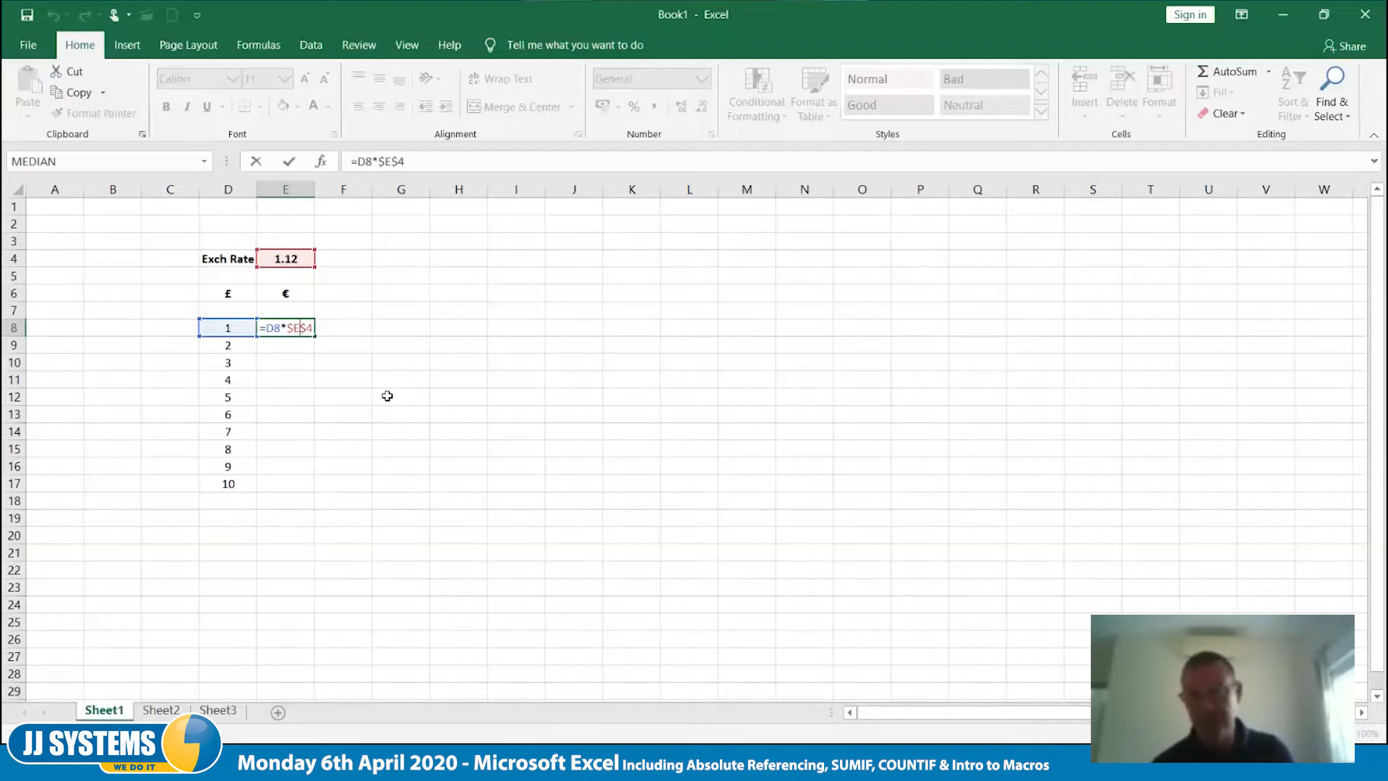
pyautogui.press('F4')
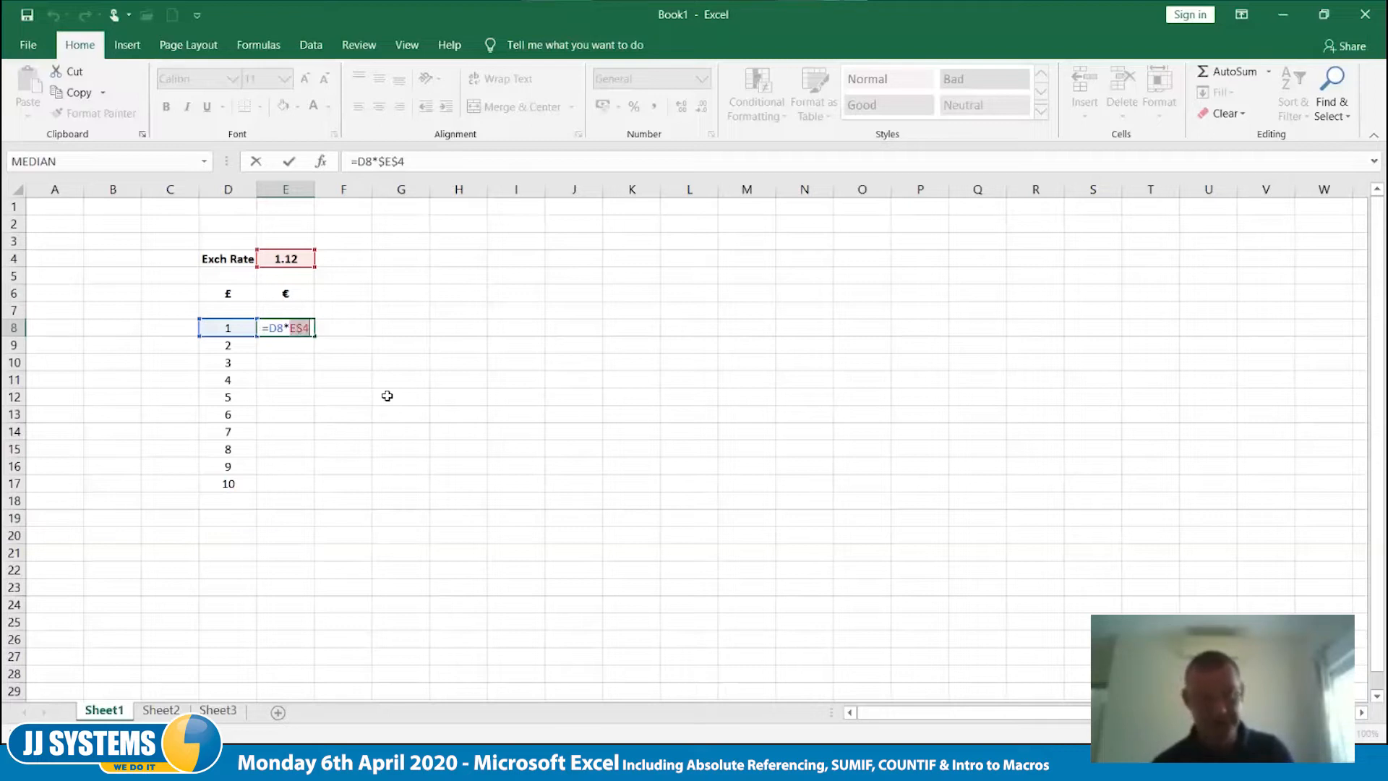
pyautogui.press('F4')
pyautogui.press('F4')
pyautogui.press('F4')
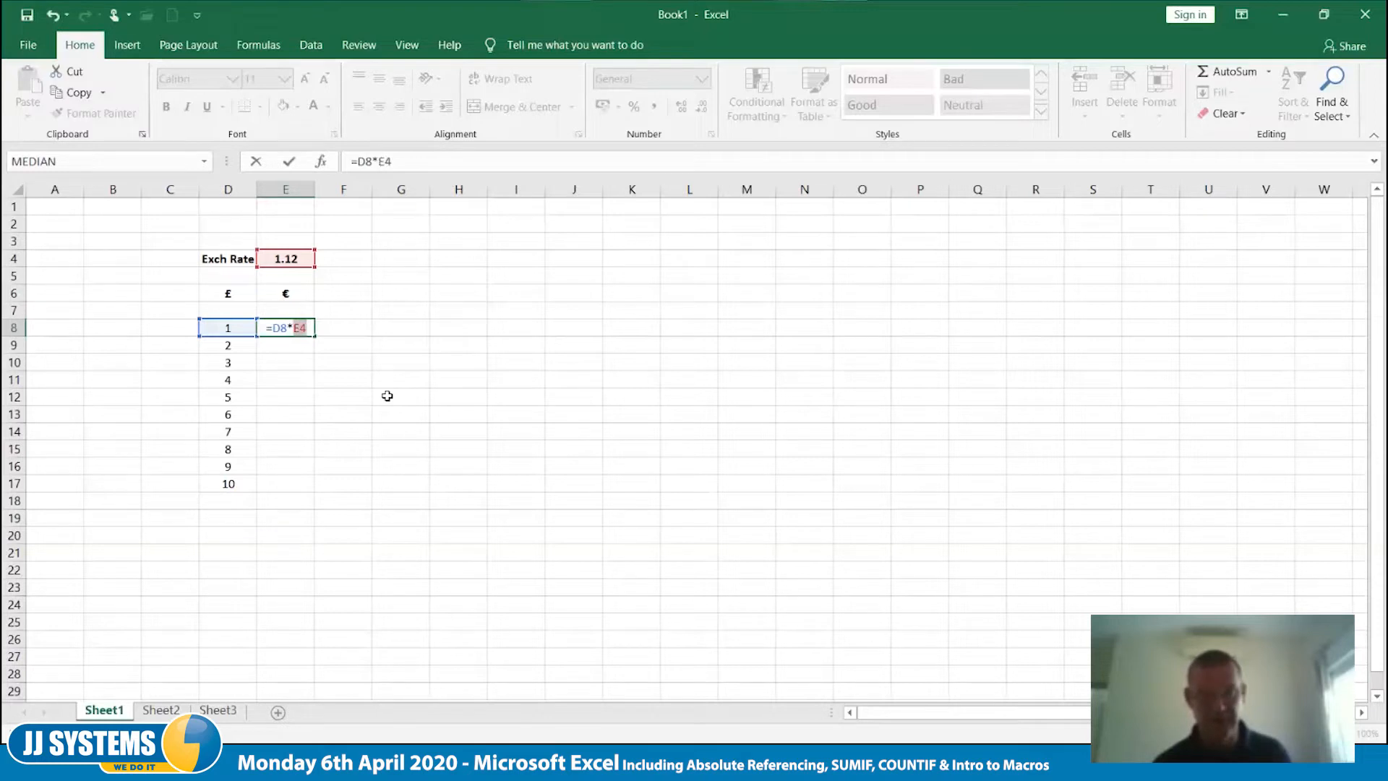
pyautogui.press('F4')
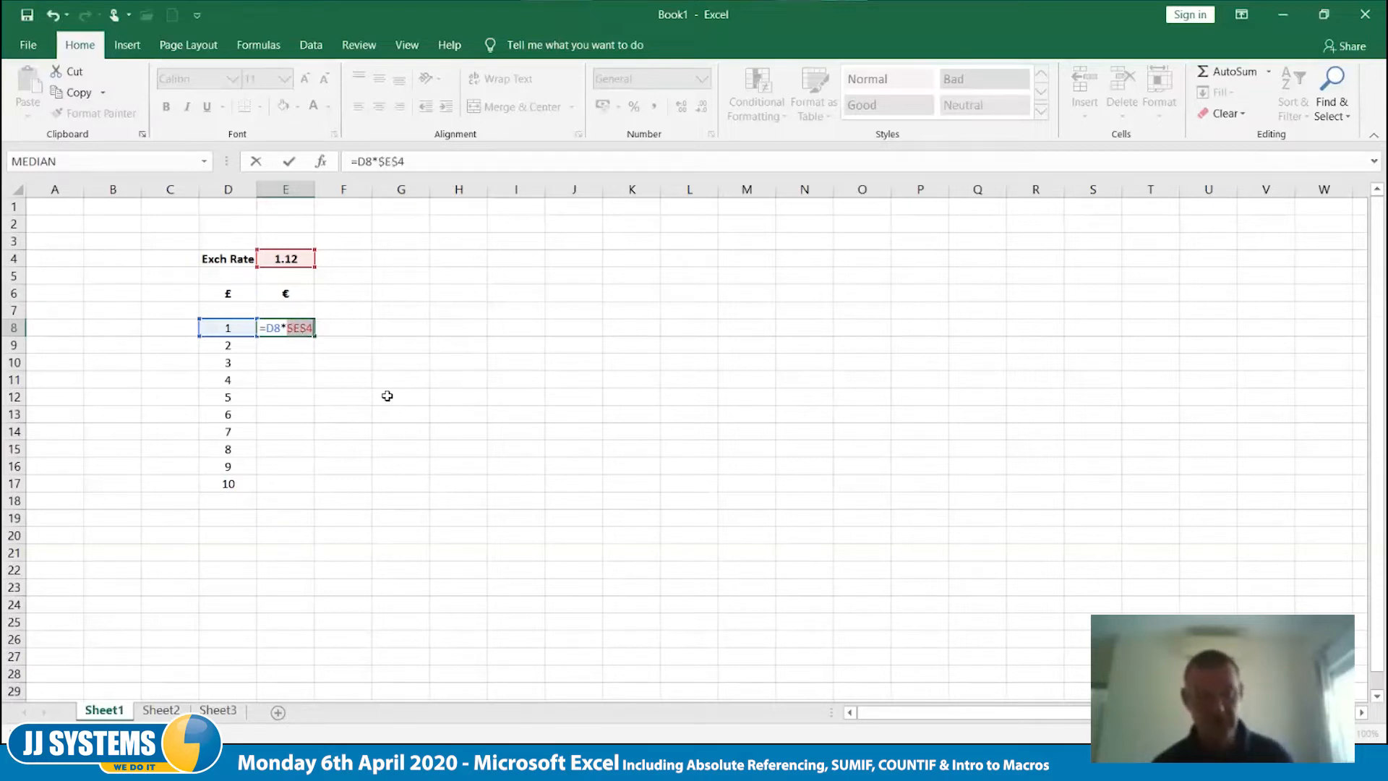
pyautogui.press('F4')
pyautogui.press('F4')
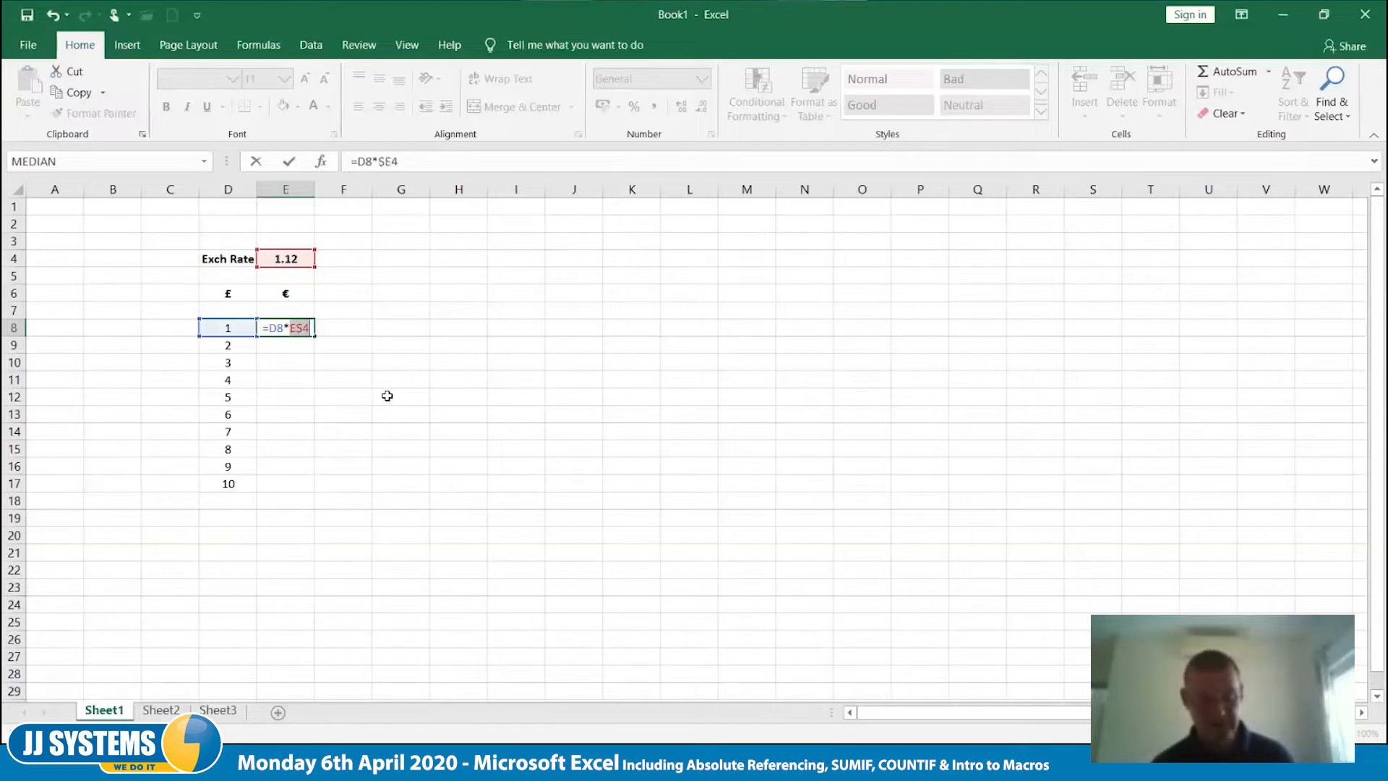
pyautogui.press('F4')
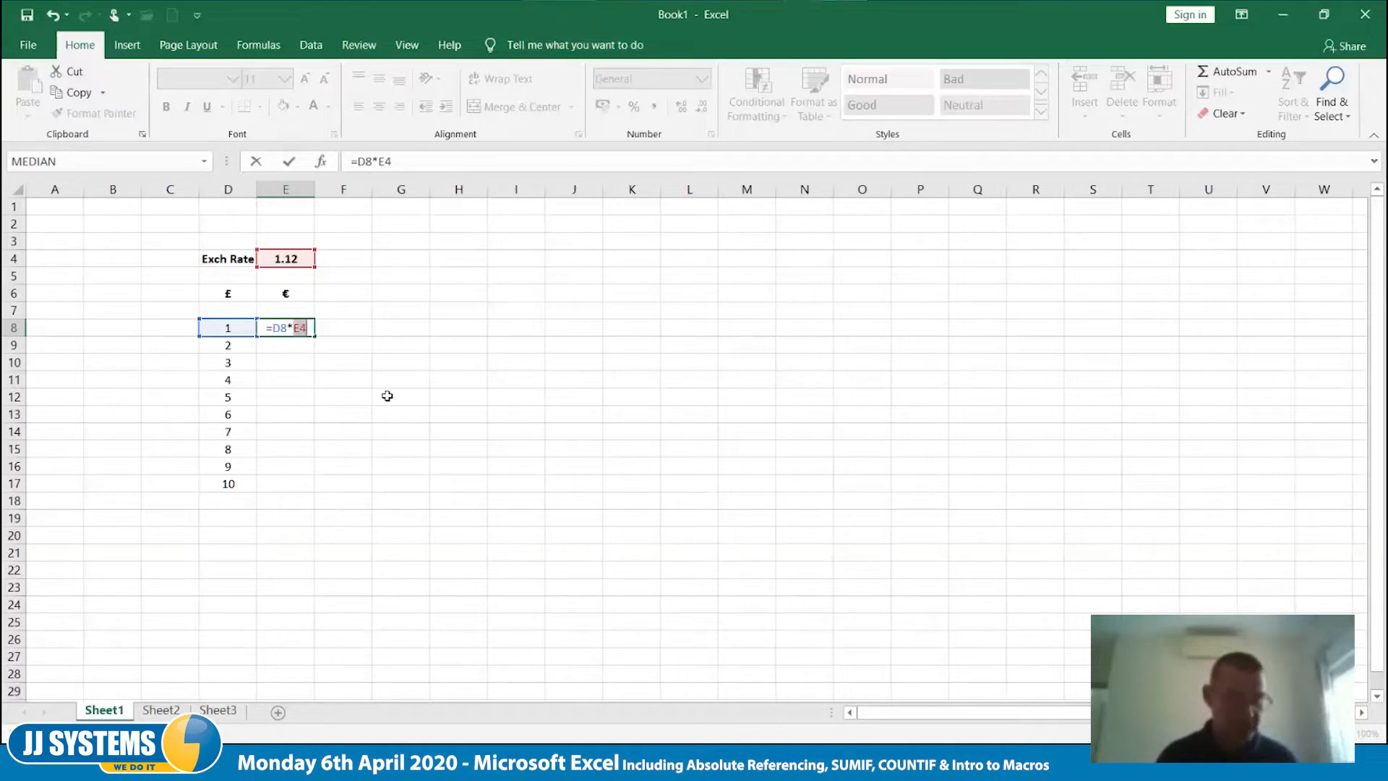
pyautogui.press('F4')
pyautogui.hotkey('ctrl', 'Return')
# - Undo the clearing of the euro formulas in E9:E17 and deselect the range
pyautogui.hotkey('ctrl', 'z')
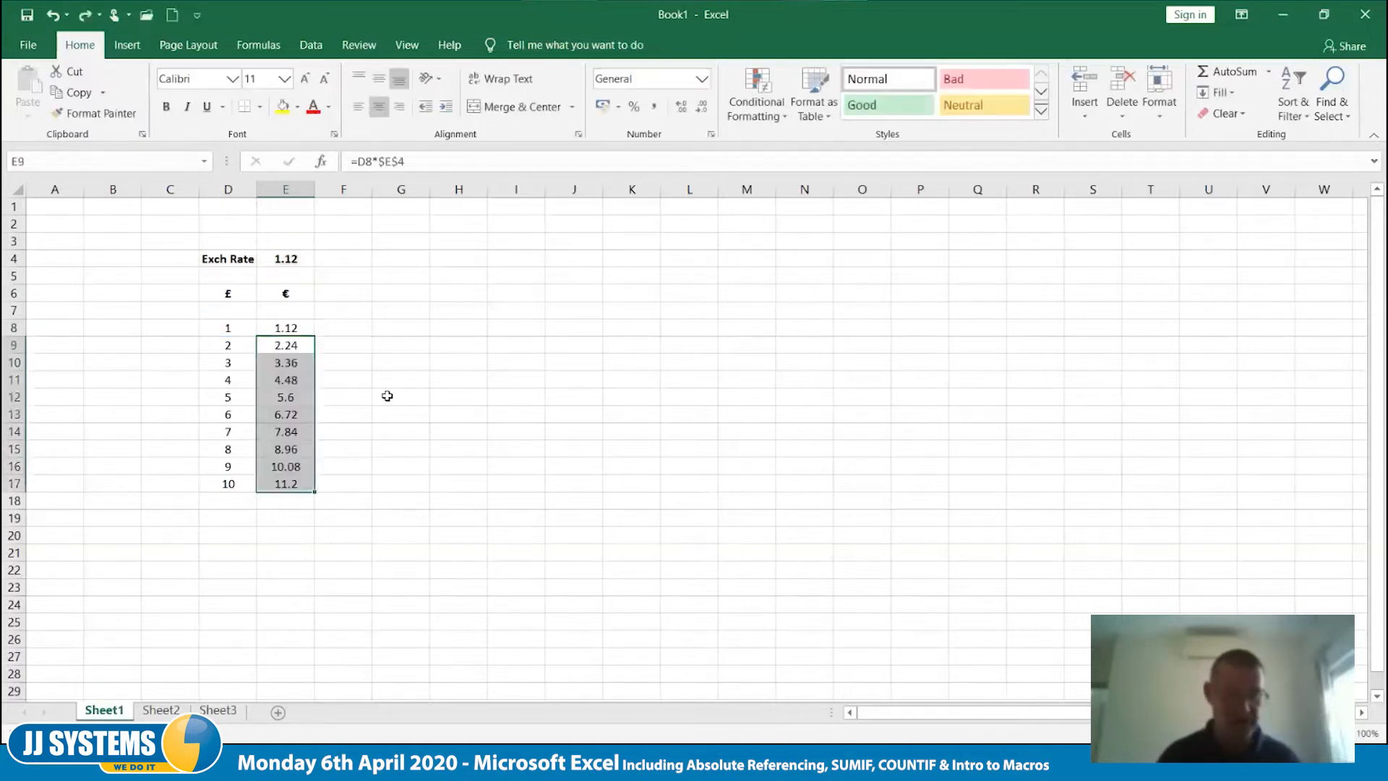
pyautogui.click(390, 452)
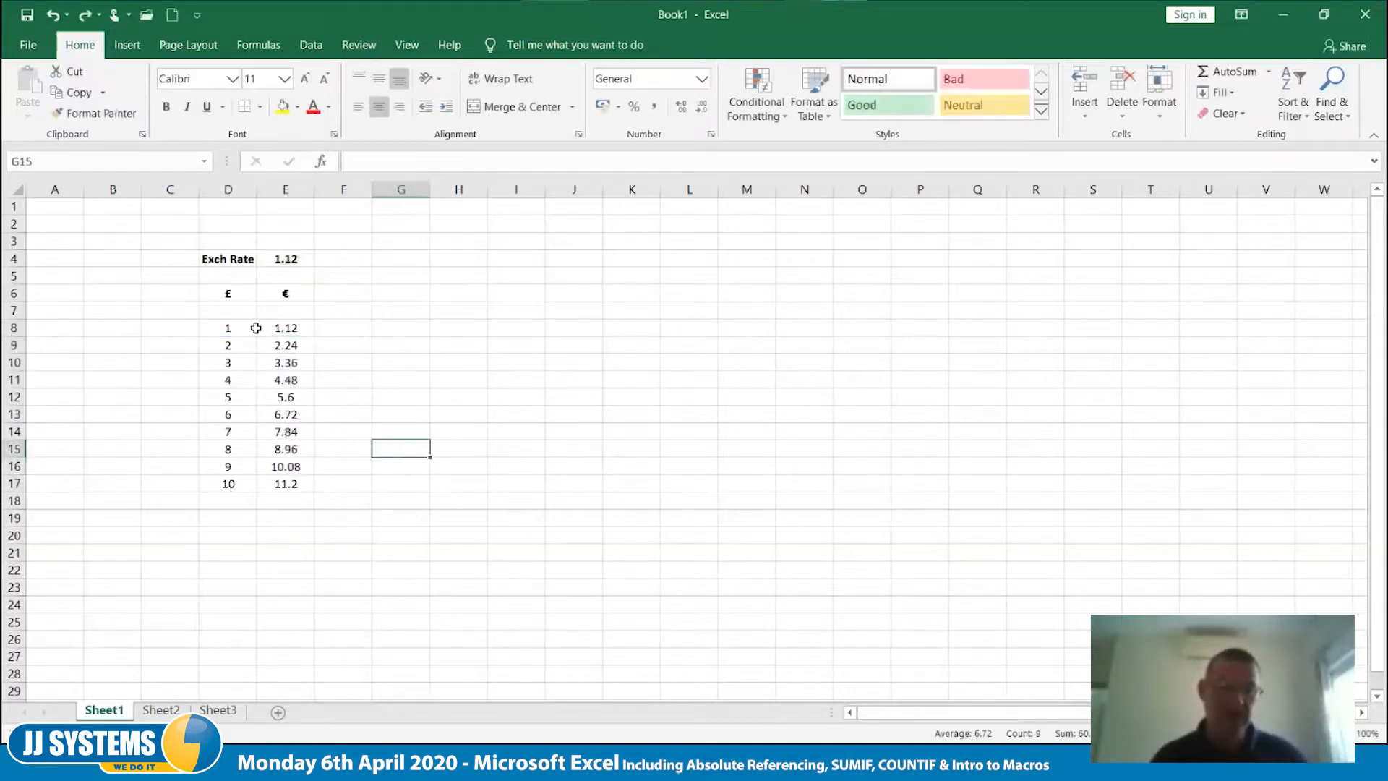
# - Add the currency headings USD, AUD and EGP in F6, G6 and H6
pyautogui.click(349, 294)
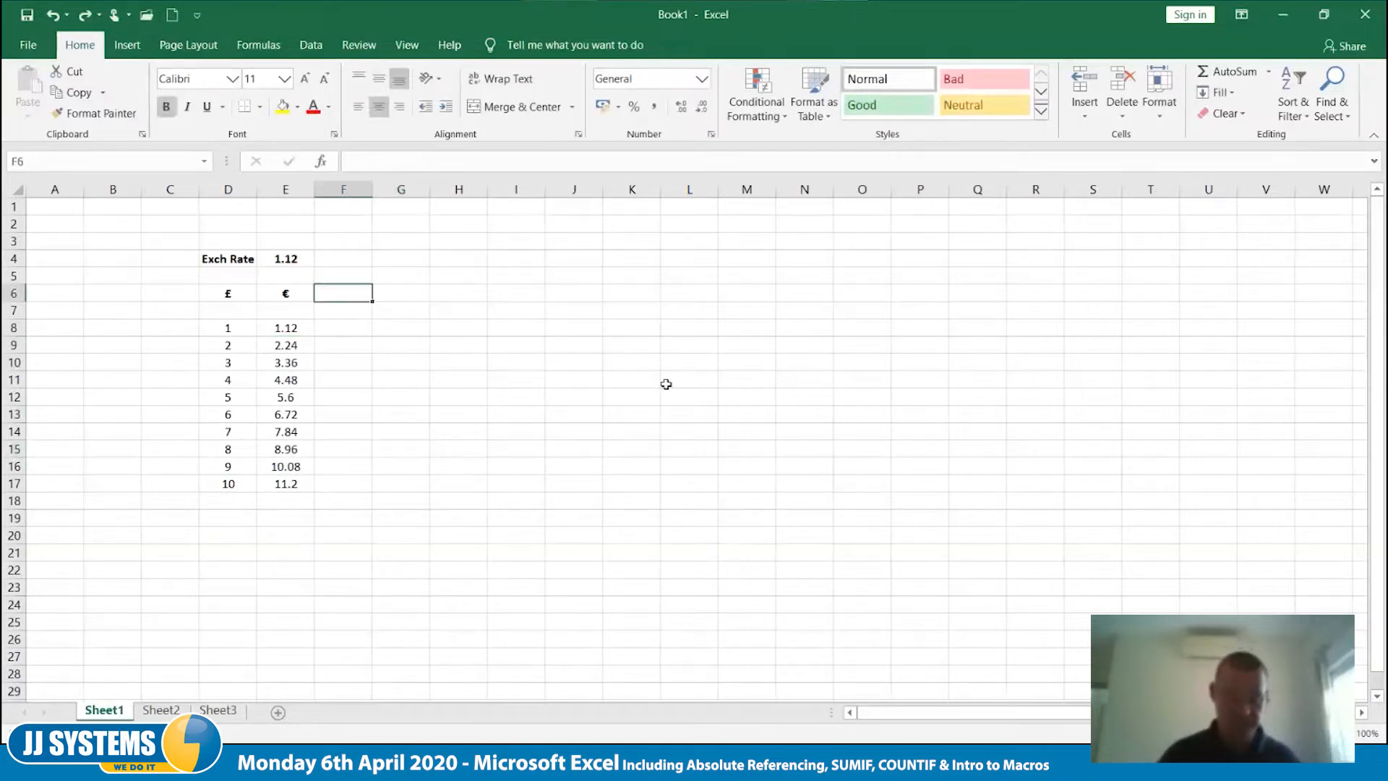
pyautogui.write('USD')
pyautogui.press('Tab')
pyautogui.write('AUD')
pyautogui.press('Tab')
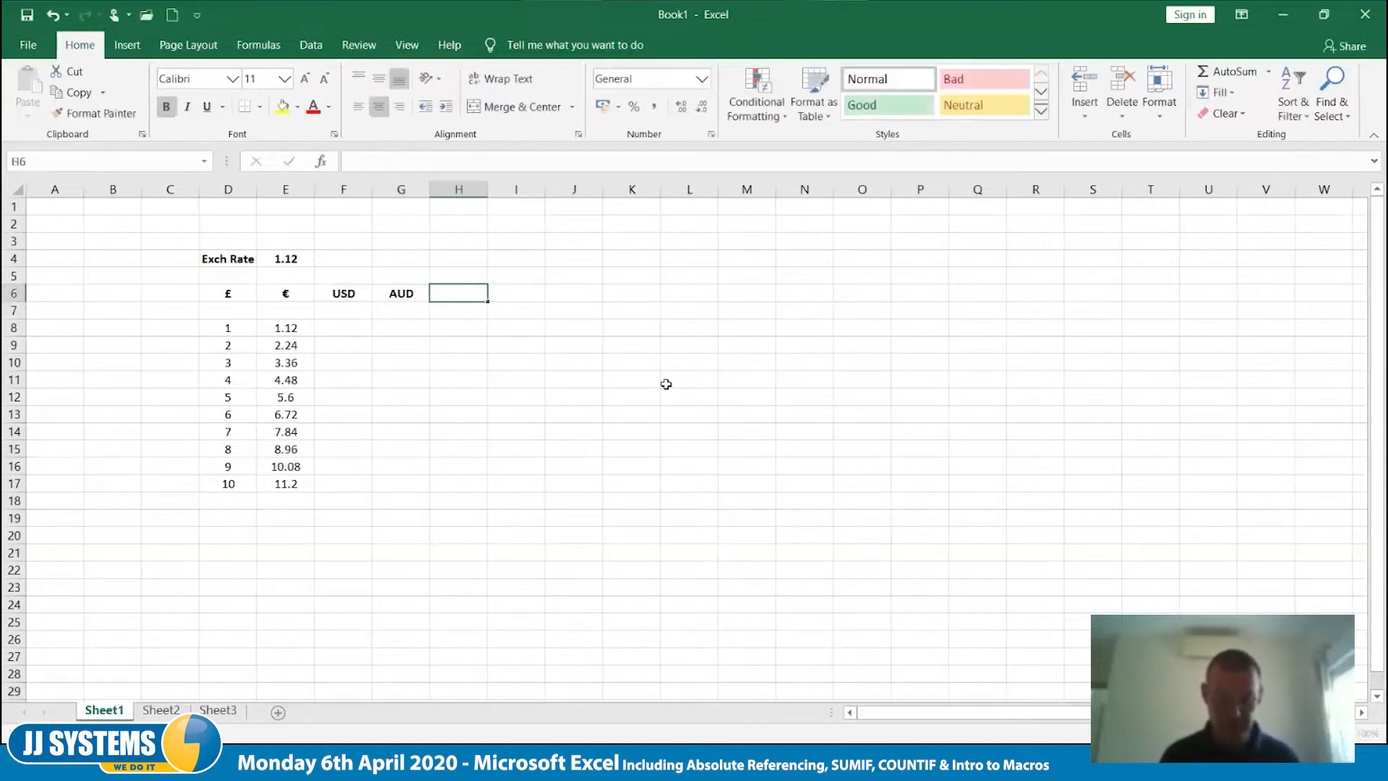
pyautogui.write('EGP')
pyautogui.press('Up')
pyautogui.press('Up')
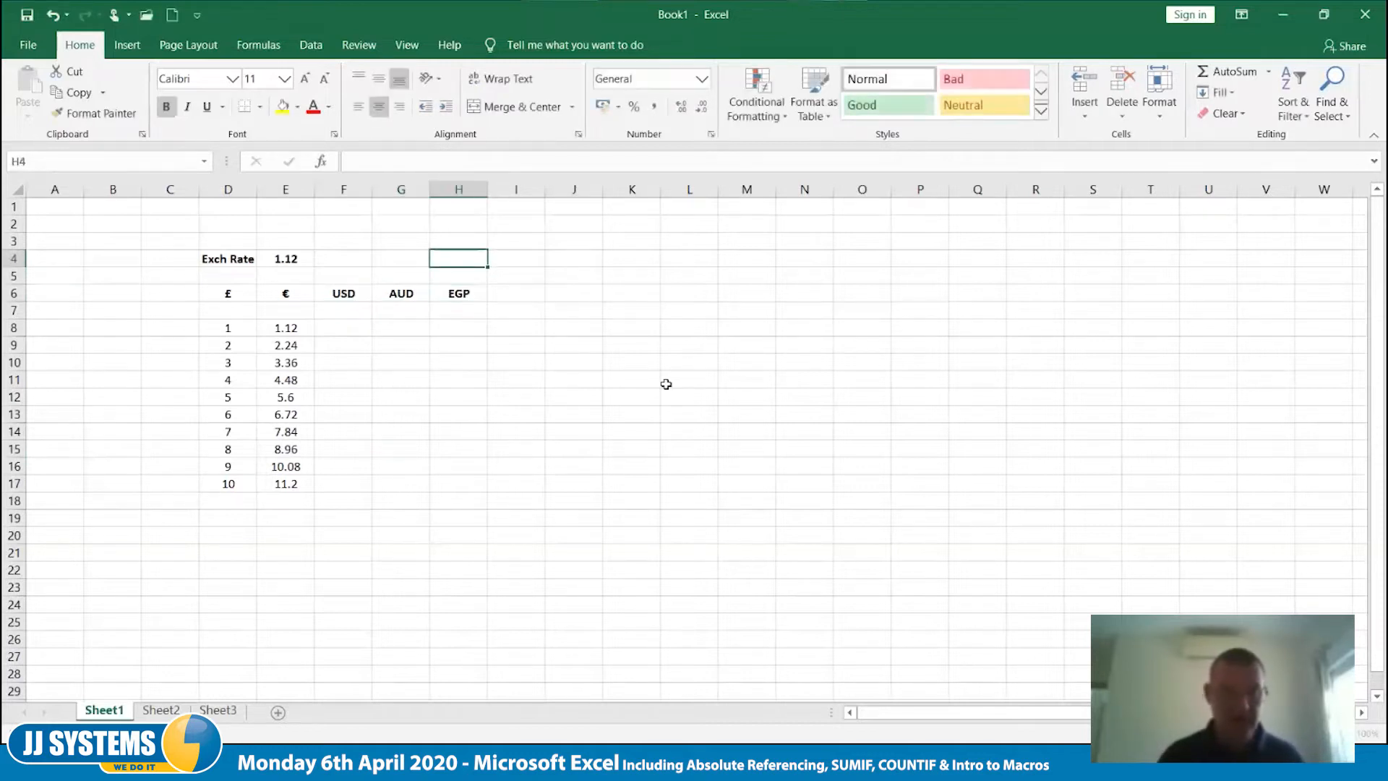
# - Enter the exchange rates 1.2 for USD, 1.46 for AUD and 21 for EGP in F4:H4
pyautogui.press('Left')
pyautogui.press('Left')
pyautogui.write('1.')
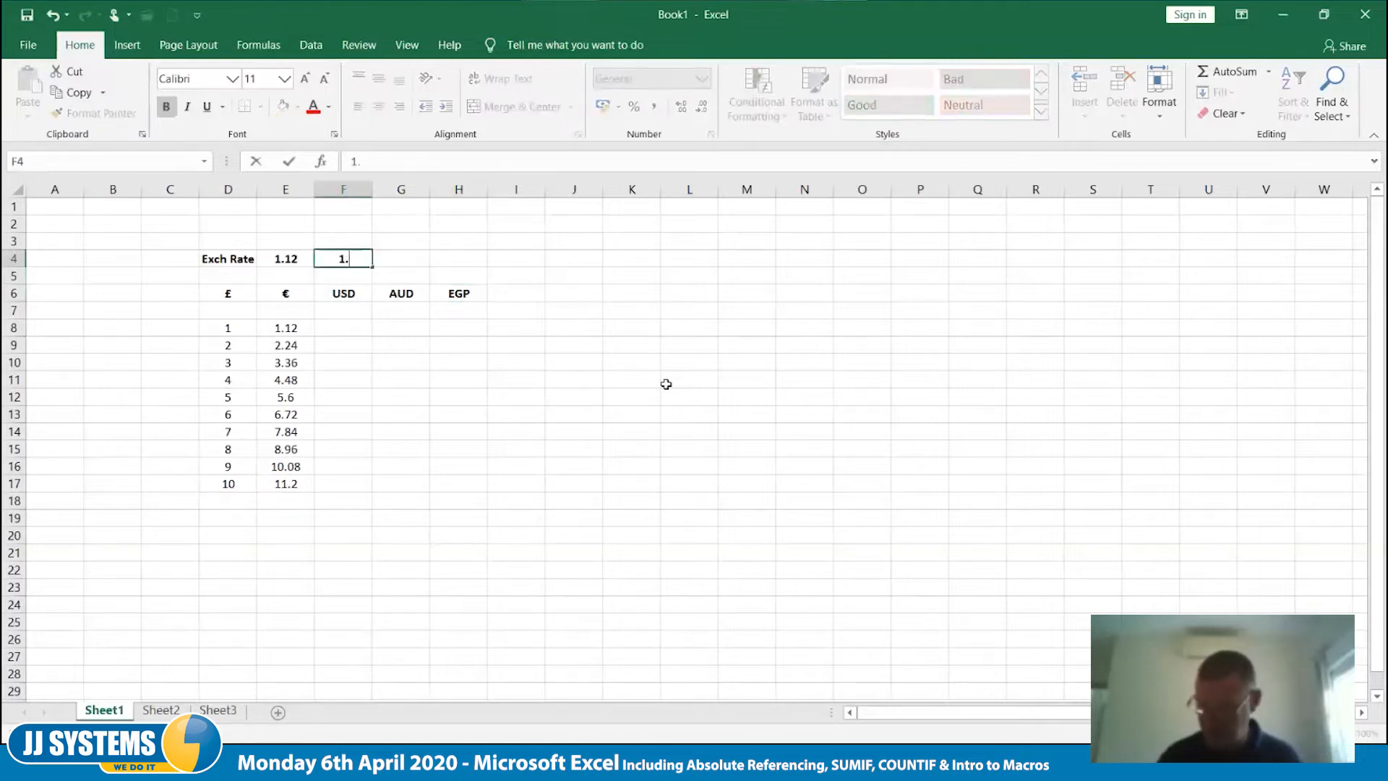
pyautogui.write('2')
pyautogui.press('Tab')
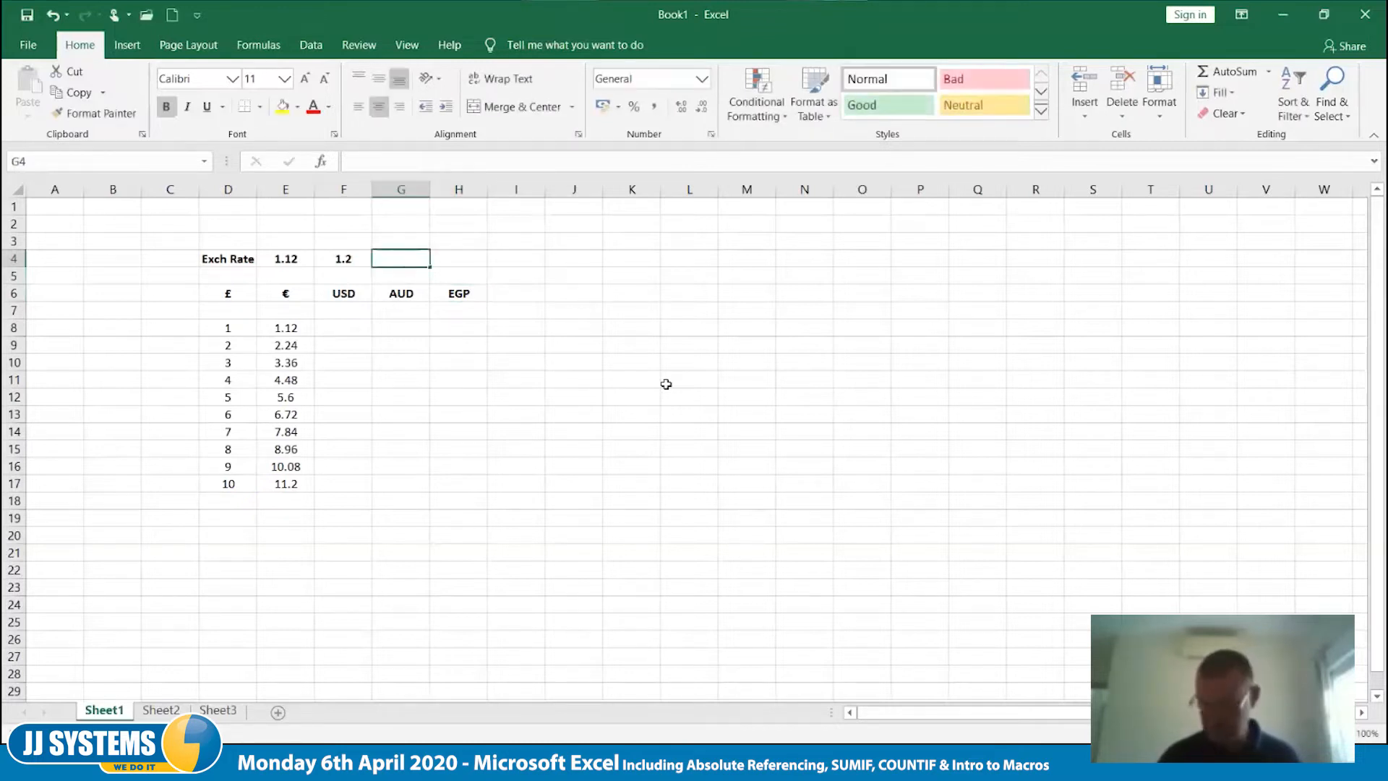
pyautogui.write('1.46')
pyautogui.press('Tab')
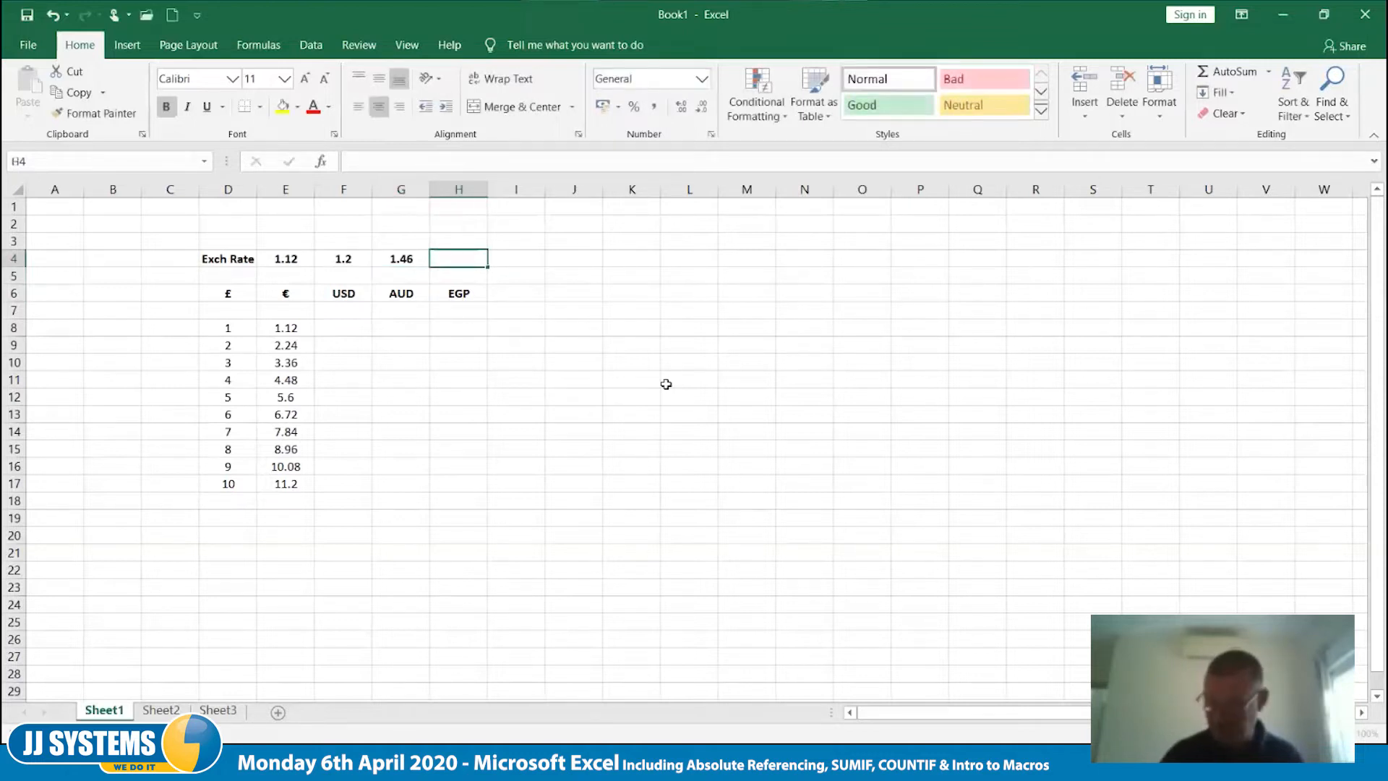
pyautogui.write('21')
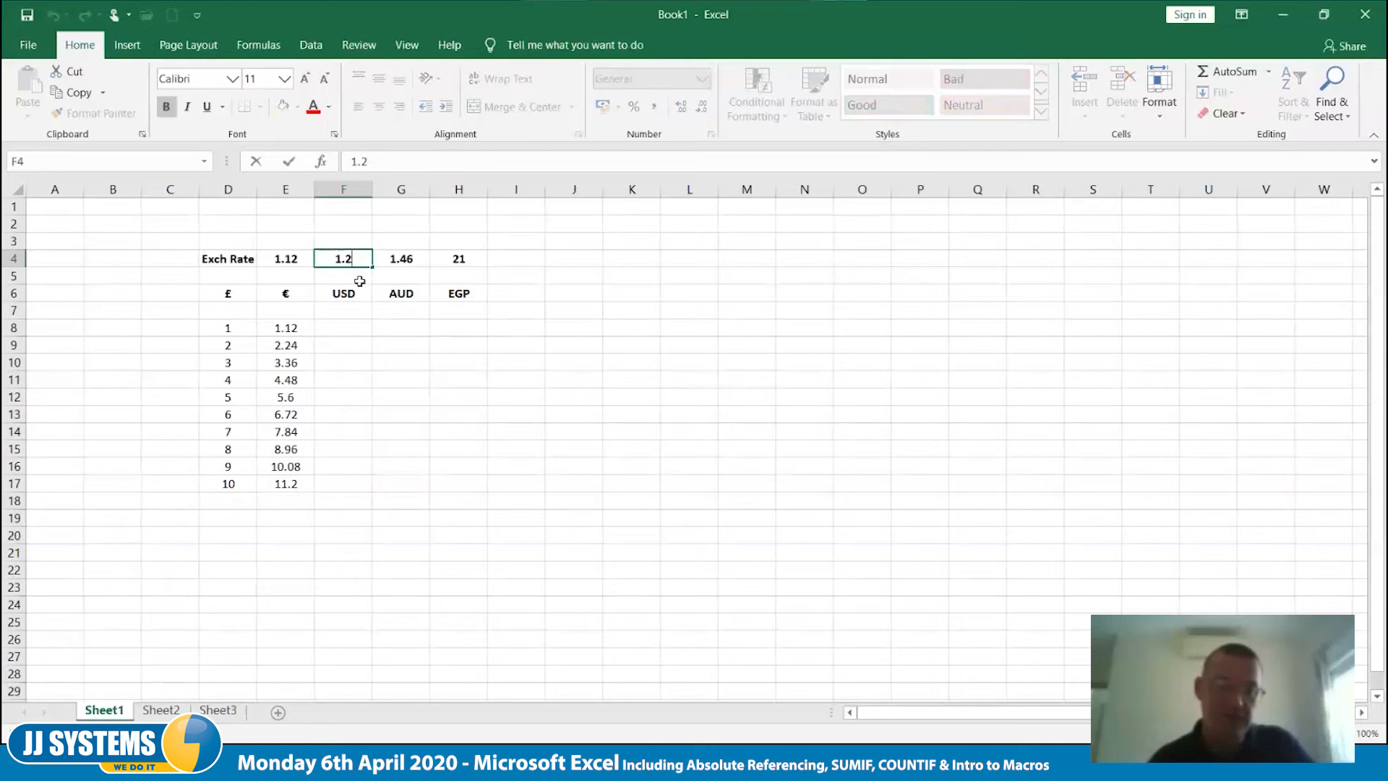
# - Set the USD exchange rate in F4 to 1.21
pyautogui.write('1')
pyautogui.press('Tab')
pyautogui.click(359, 358)
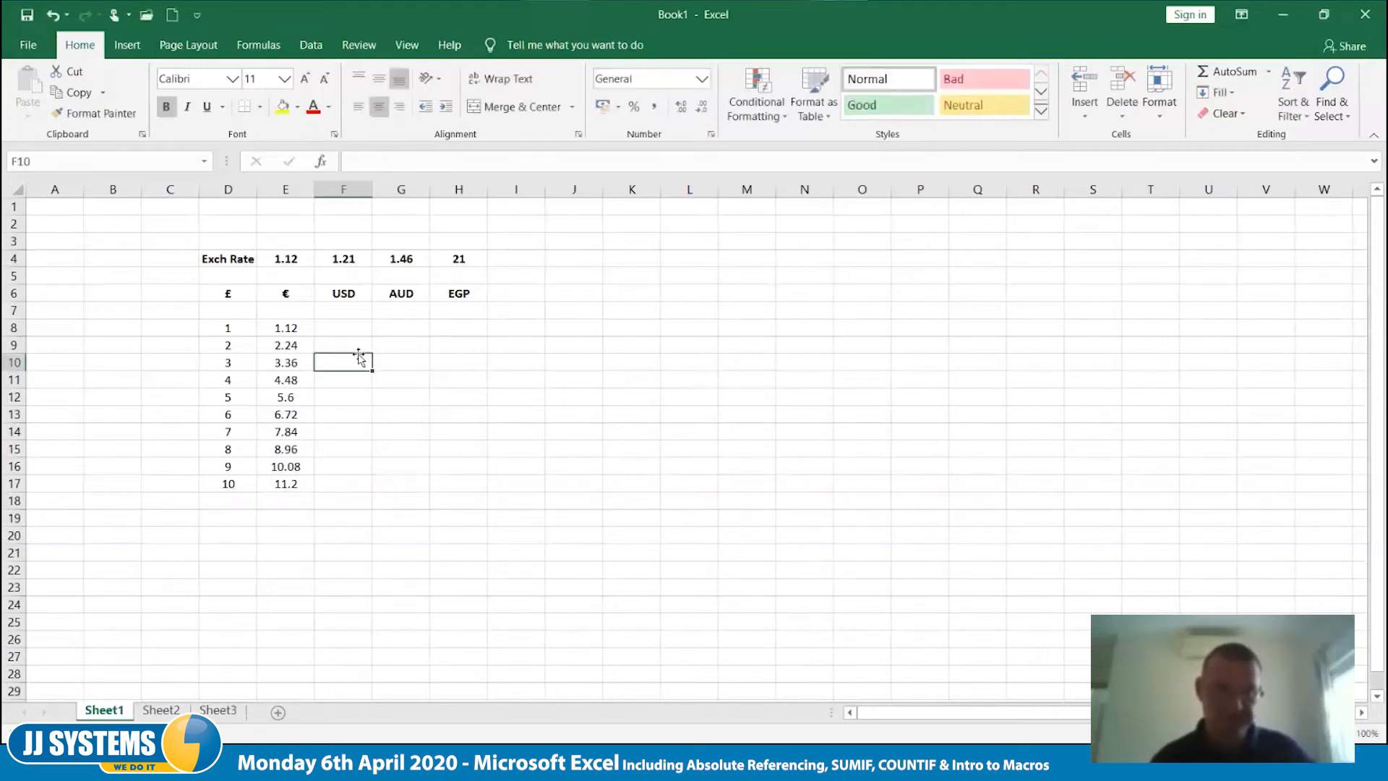
# - Change the formula in E8 to =D8*E$4 so only the exchange rate's row is fixed
pyautogui.doubleClick(304, 328)
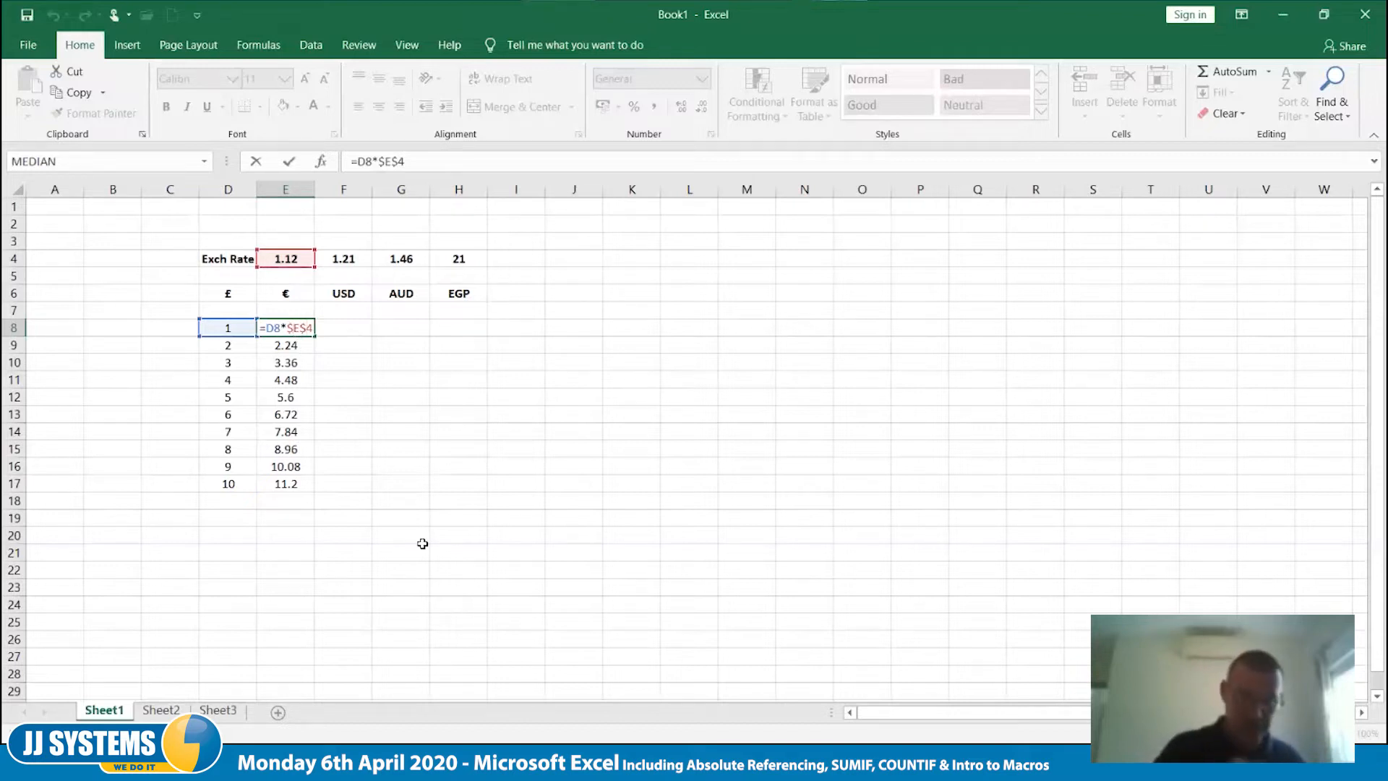
pyautogui.press('BackSpace')
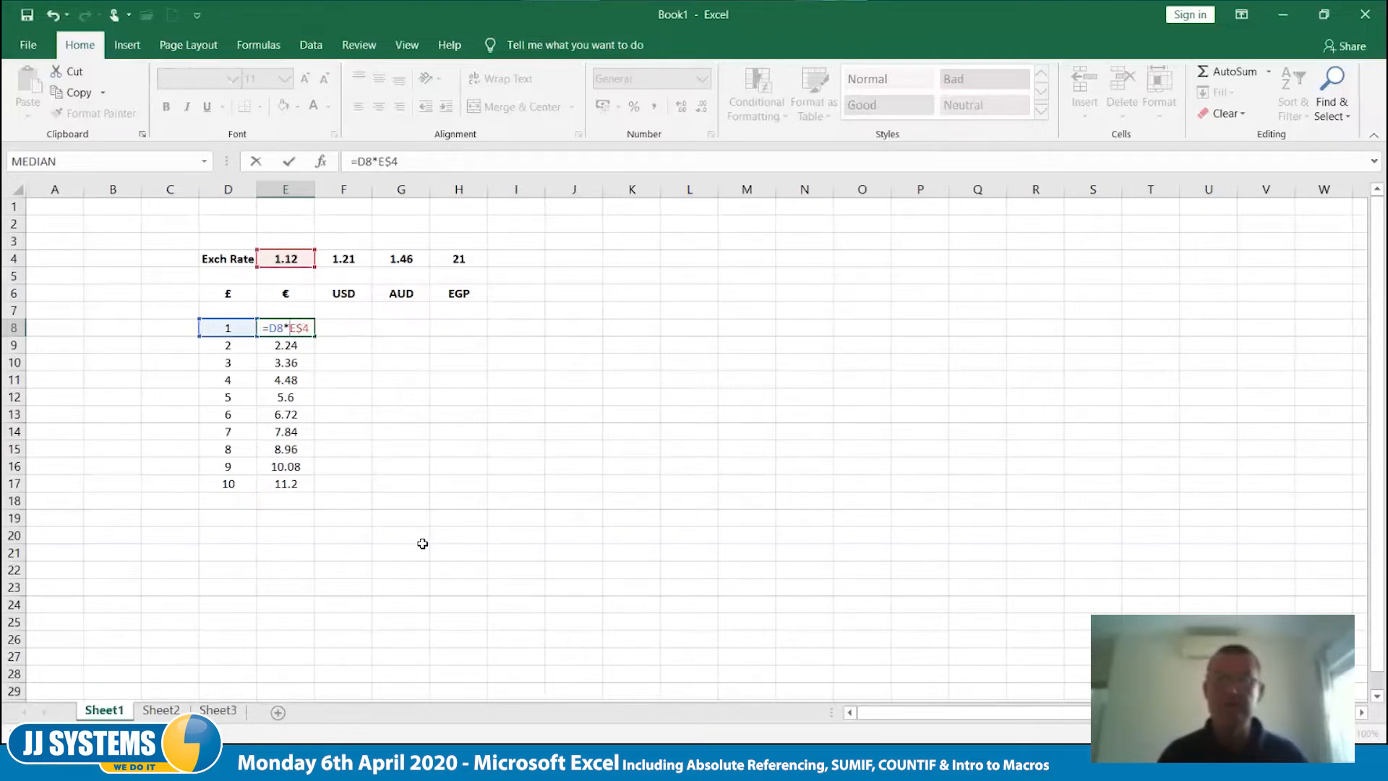
pyautogui.press('Tab')
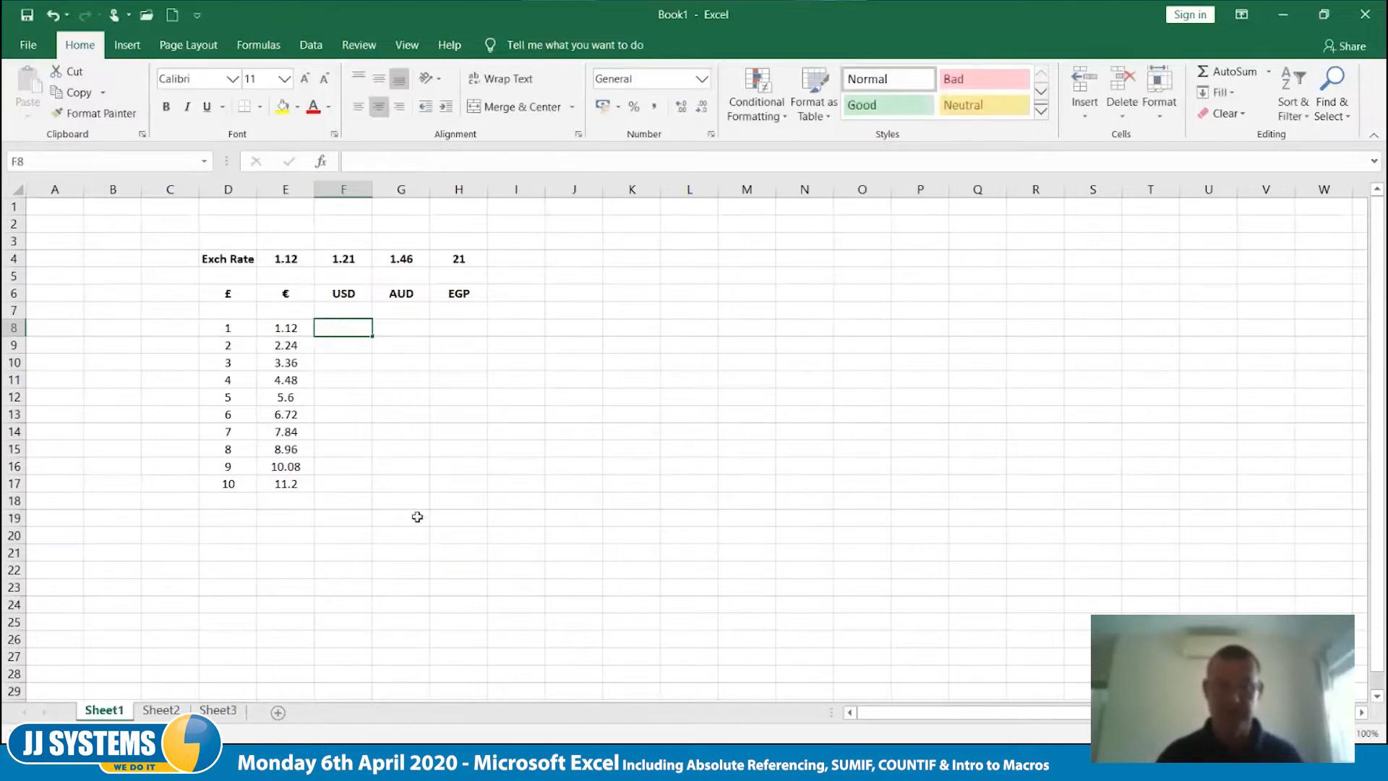
# - Copy the mixed-reference formula from E8 down to E17 and check the references in E17
pyautogui.click(304, 335)
pyautogui.moveTo(315, 336); pyautogui.dragTo(314, 492)
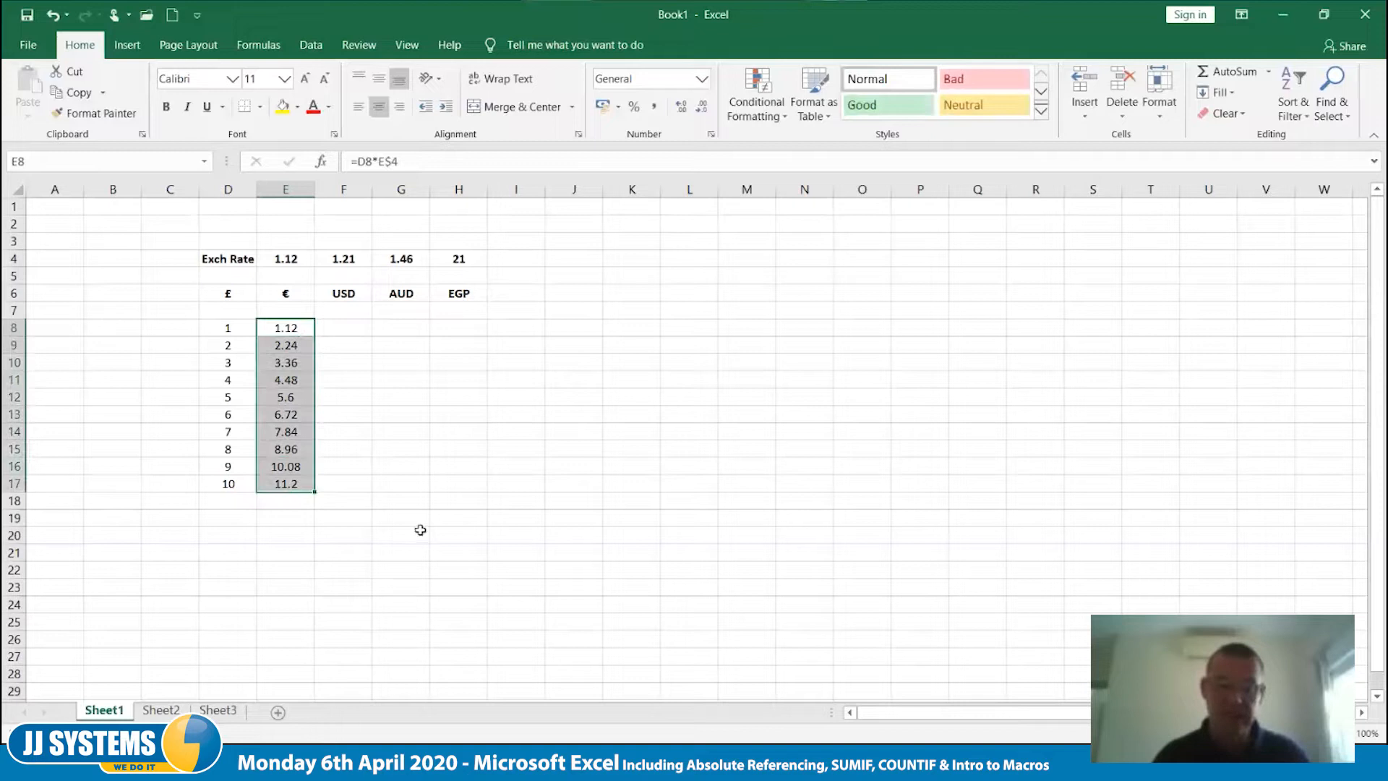
pyautogui.doubleClick(301, 487)
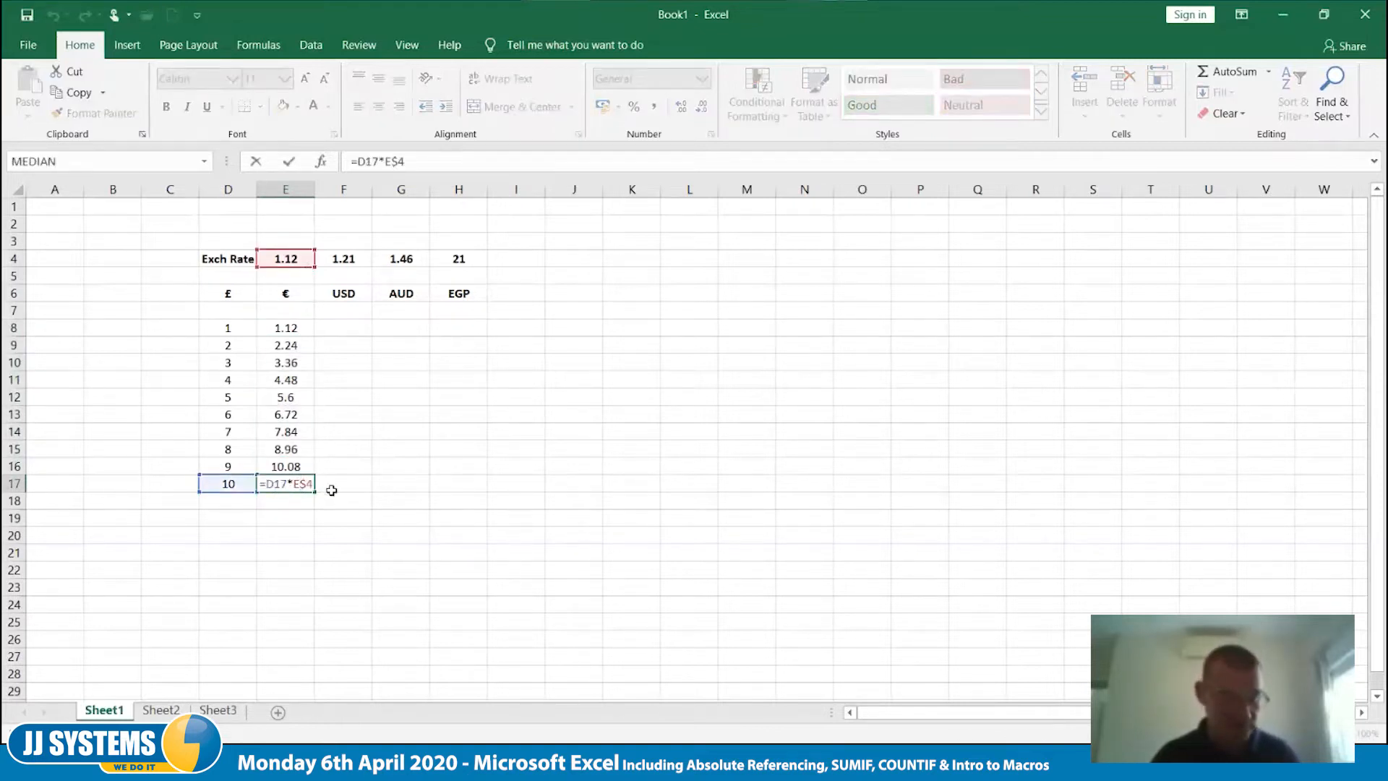
pyautogui.press('Escape')
# - Copy the euro formulas in E8:E17 across into the USD column and inspect the references used in F8
pyautogui.moveTo(292, 327); pyautogui.dragTo(358, 486)
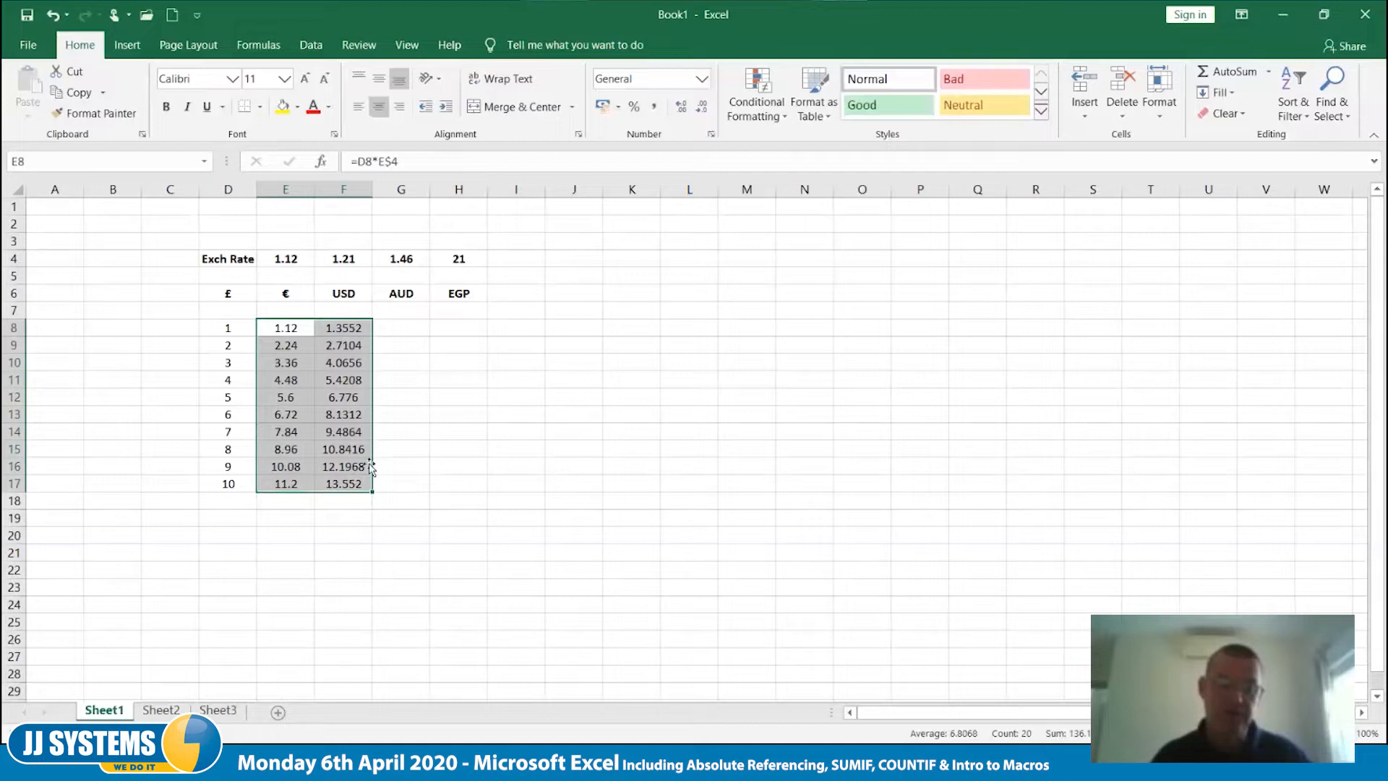
pyautogui.click(402, 397)
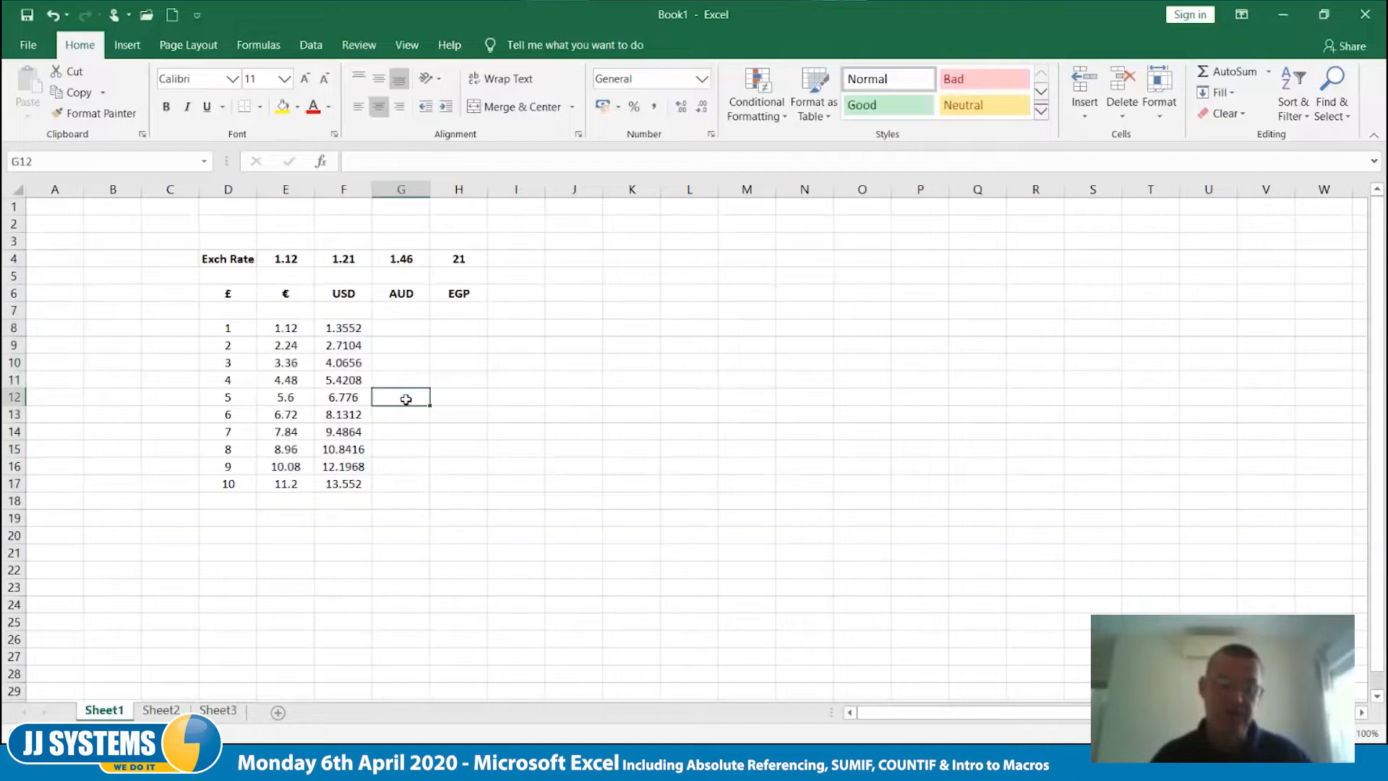
pyautogui.click(352, 328)
pyautogui.doubleClick(352, 328)
pyautogui.write('$4')
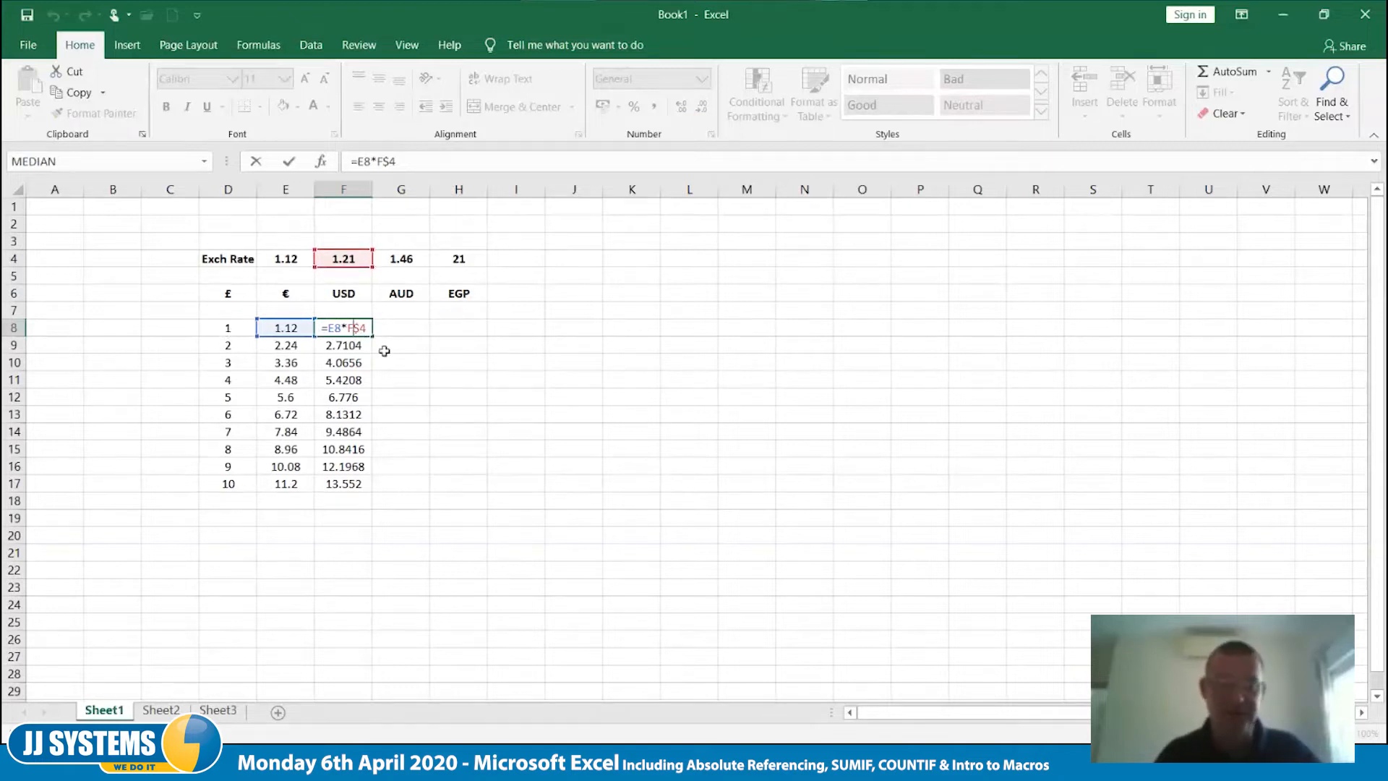
pyautogui.press('Escape')
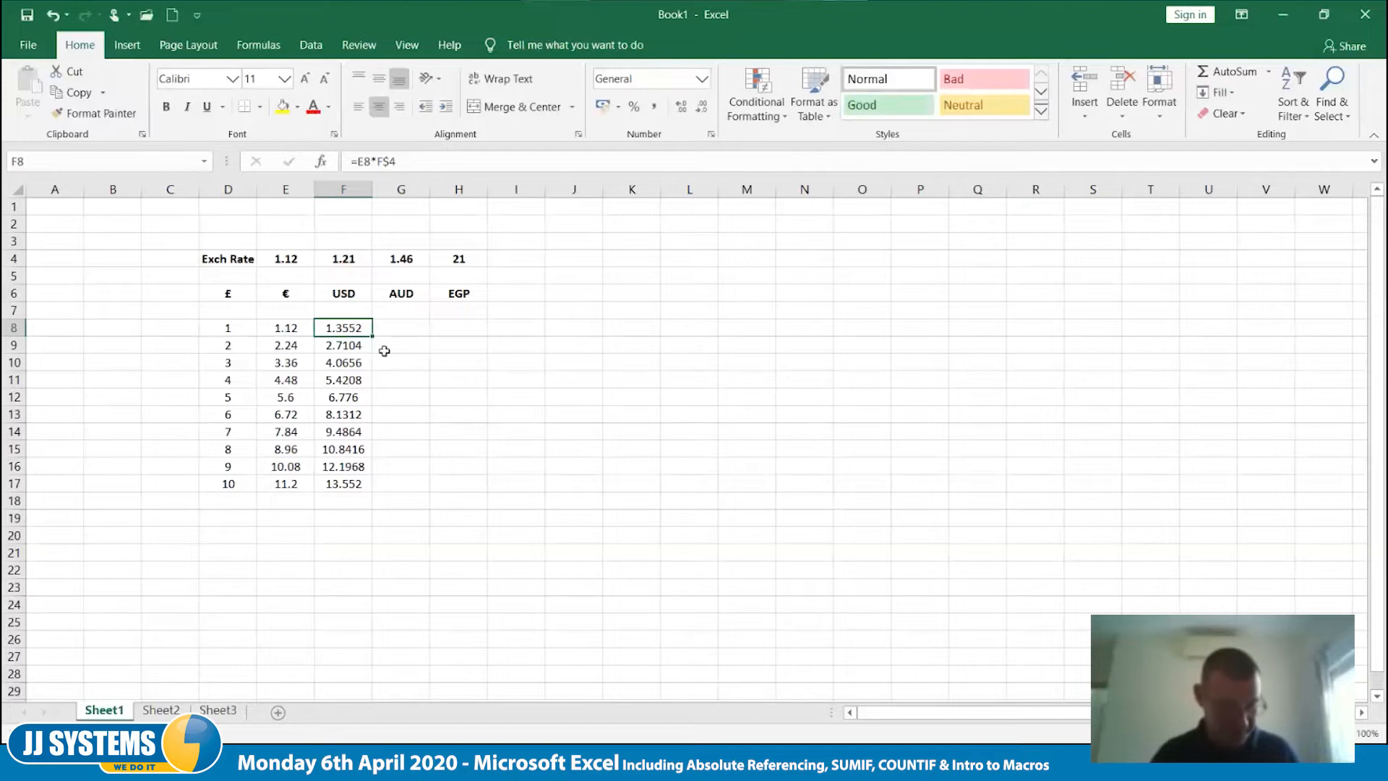
# - Undo the copy into the USD column and change the formula in E8 to =$D8*E$4 so the pounds column is fixed
pyautogui.hotkey('ctrl', 'z')
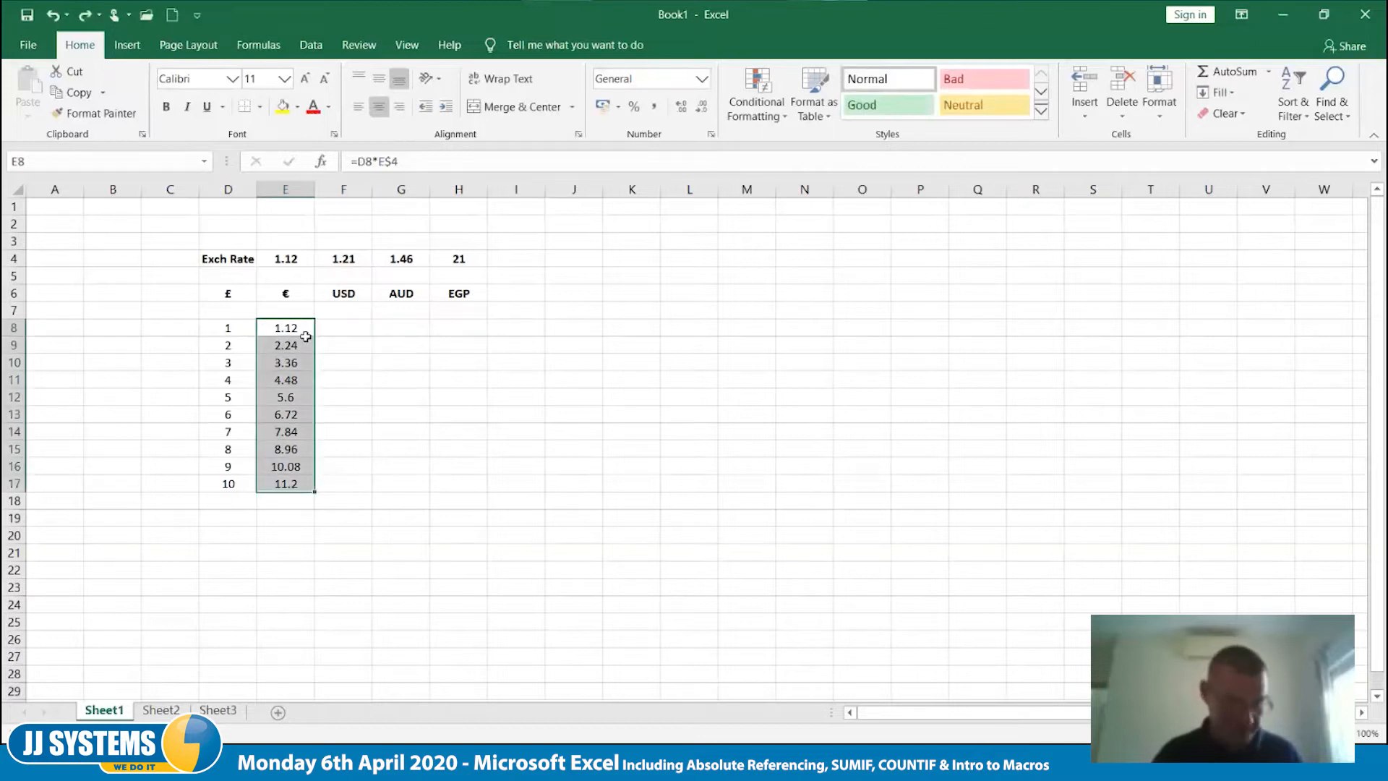
pyautogui.click(303, 332)
pyautogui.doubleClick(298, 327)
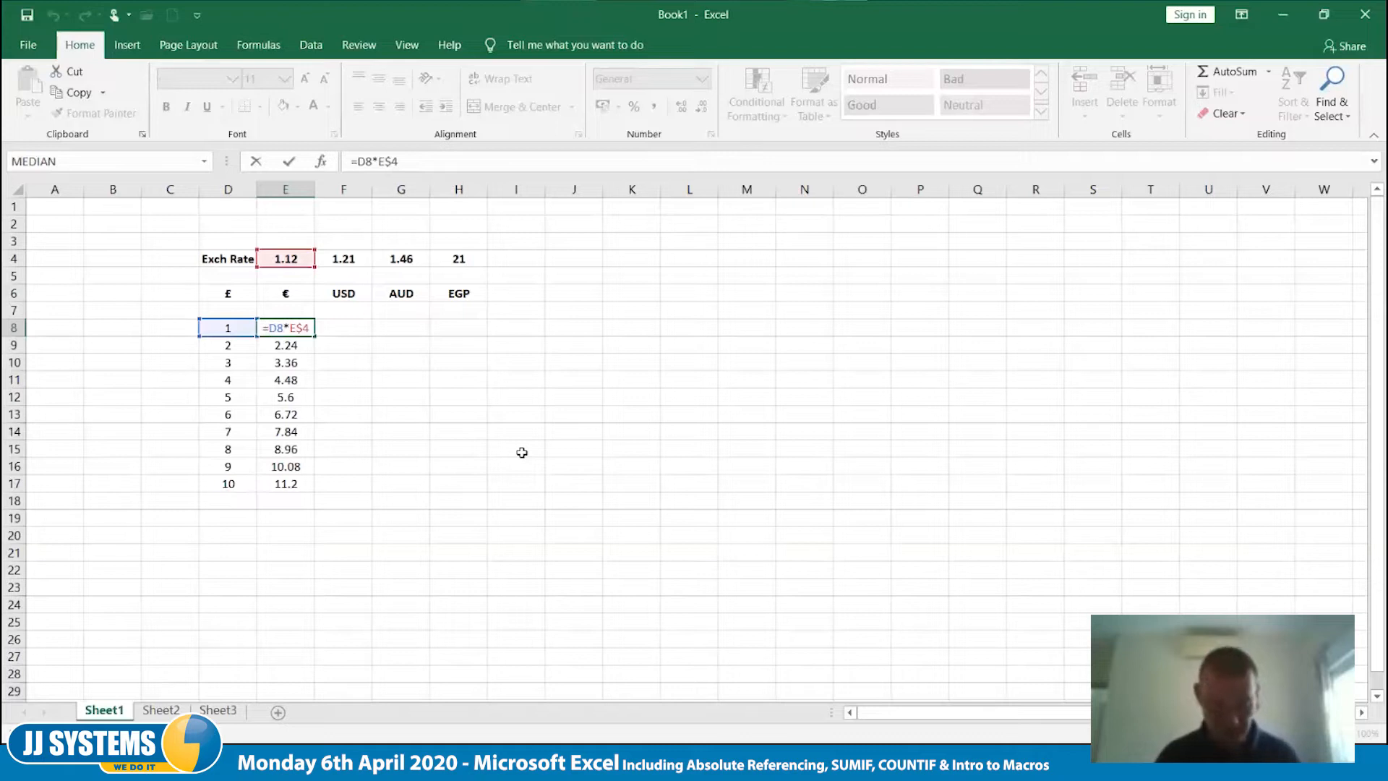
pyautogui.write('$')
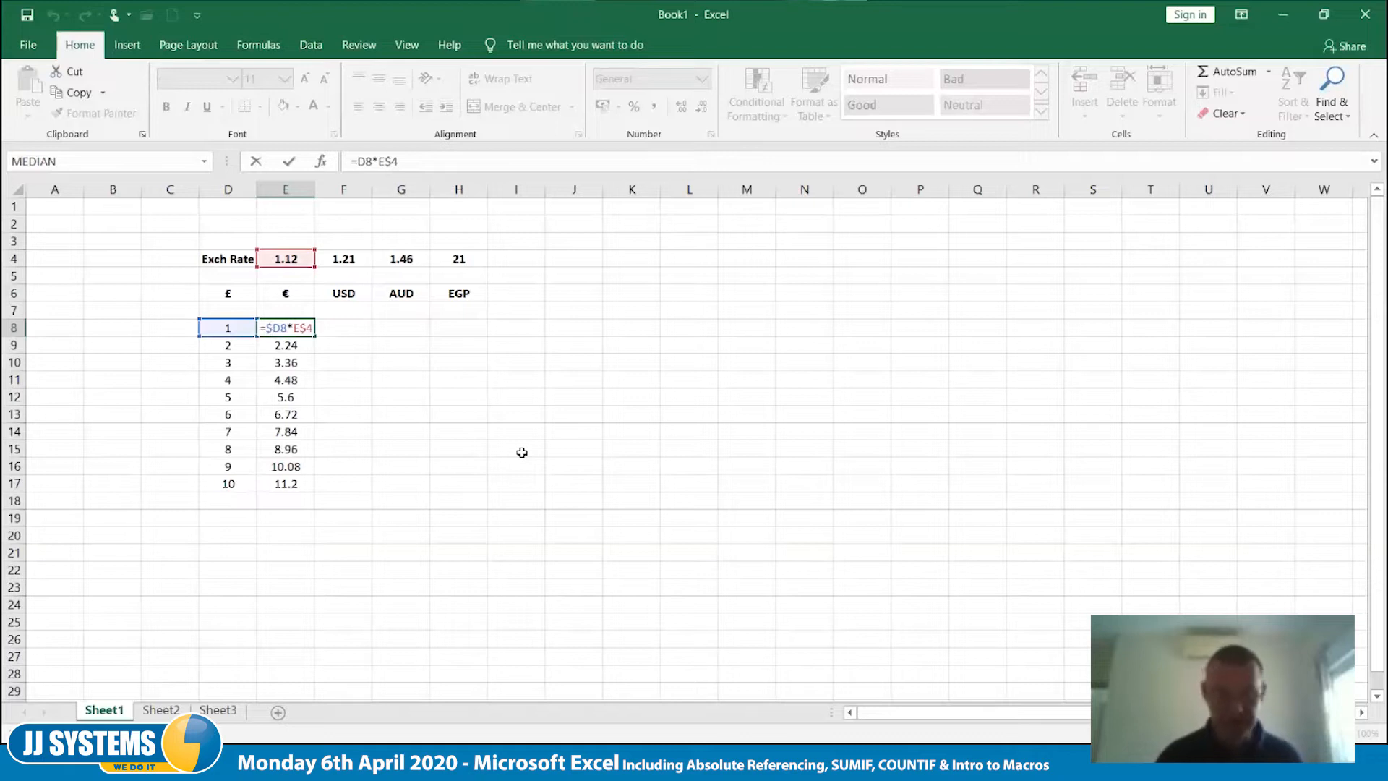
pyautogui.press('Tab')
# - Copy the formula in E8 down to E17, and extend it across the USD, AUD and EGP columns to H17
pyautogui.click(308, 333)
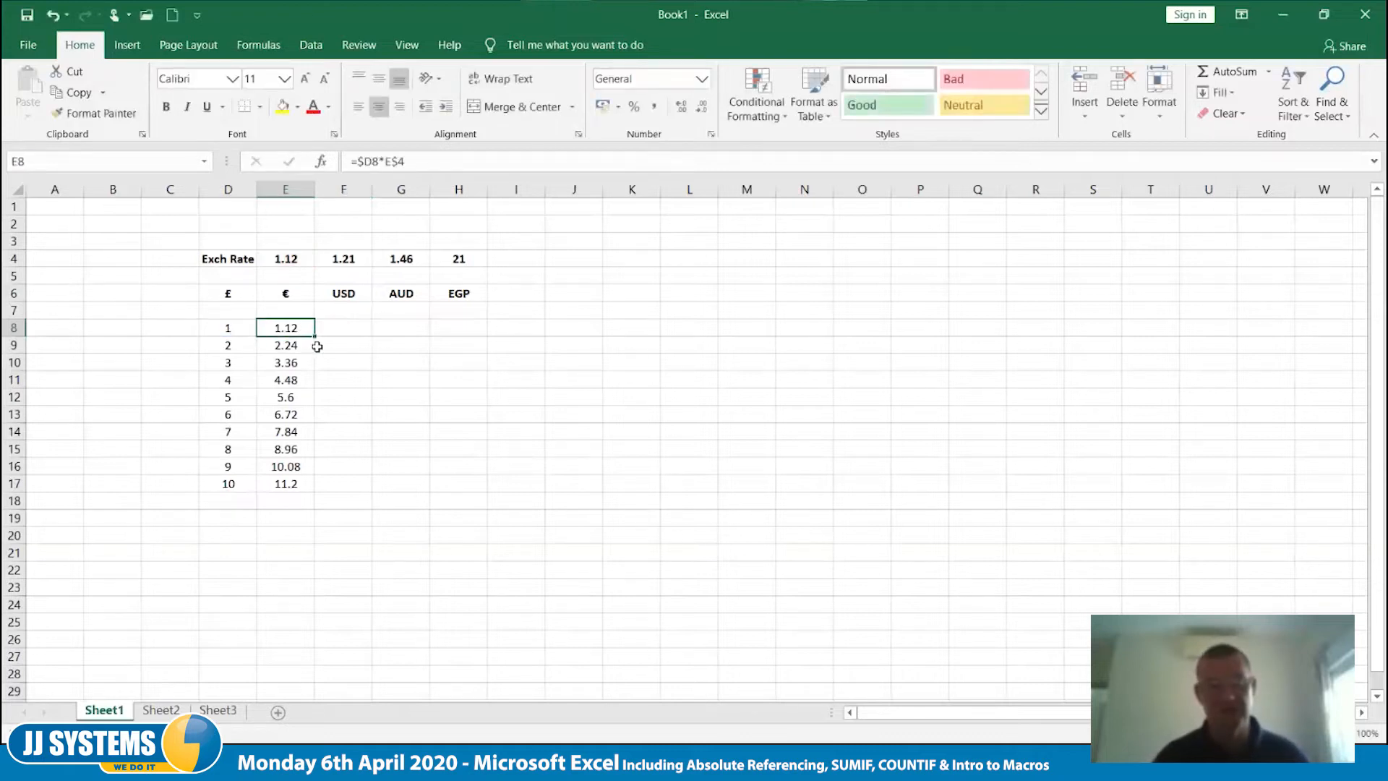
pyautogui.doubleClick(314, 337)
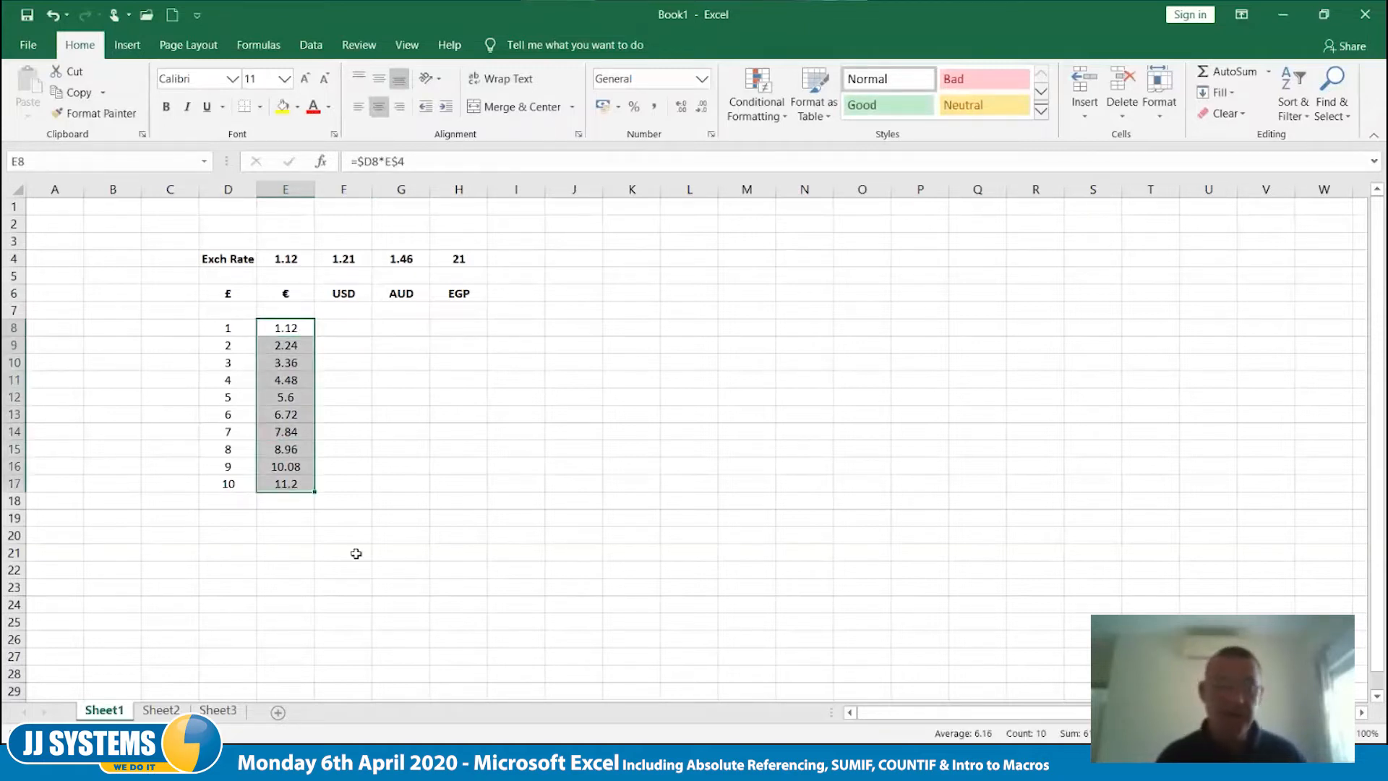
pyautogui.moveTo(316, 493); pyautogui.dragTo(364, 492)
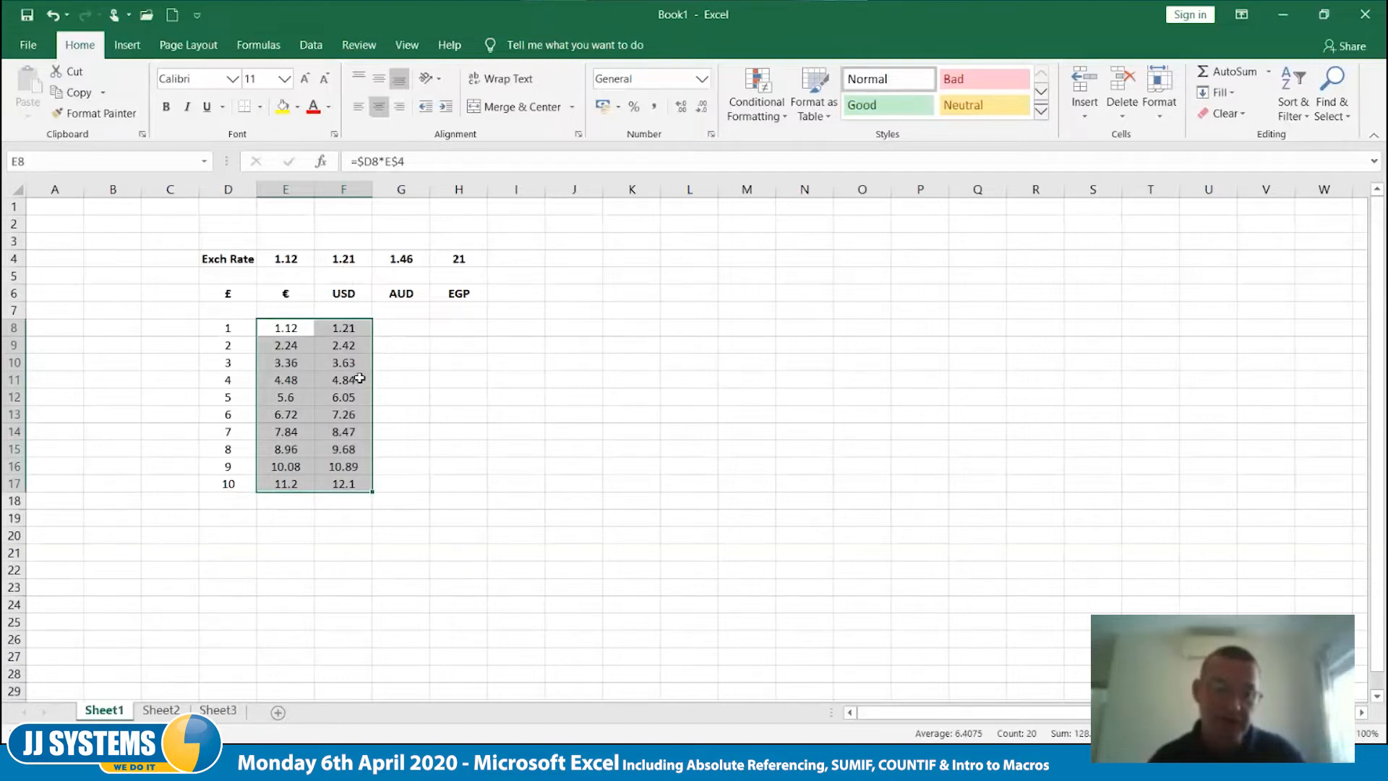
pyautogui.moveTo(373, 491); pyautogui.dragTo(471, 491)
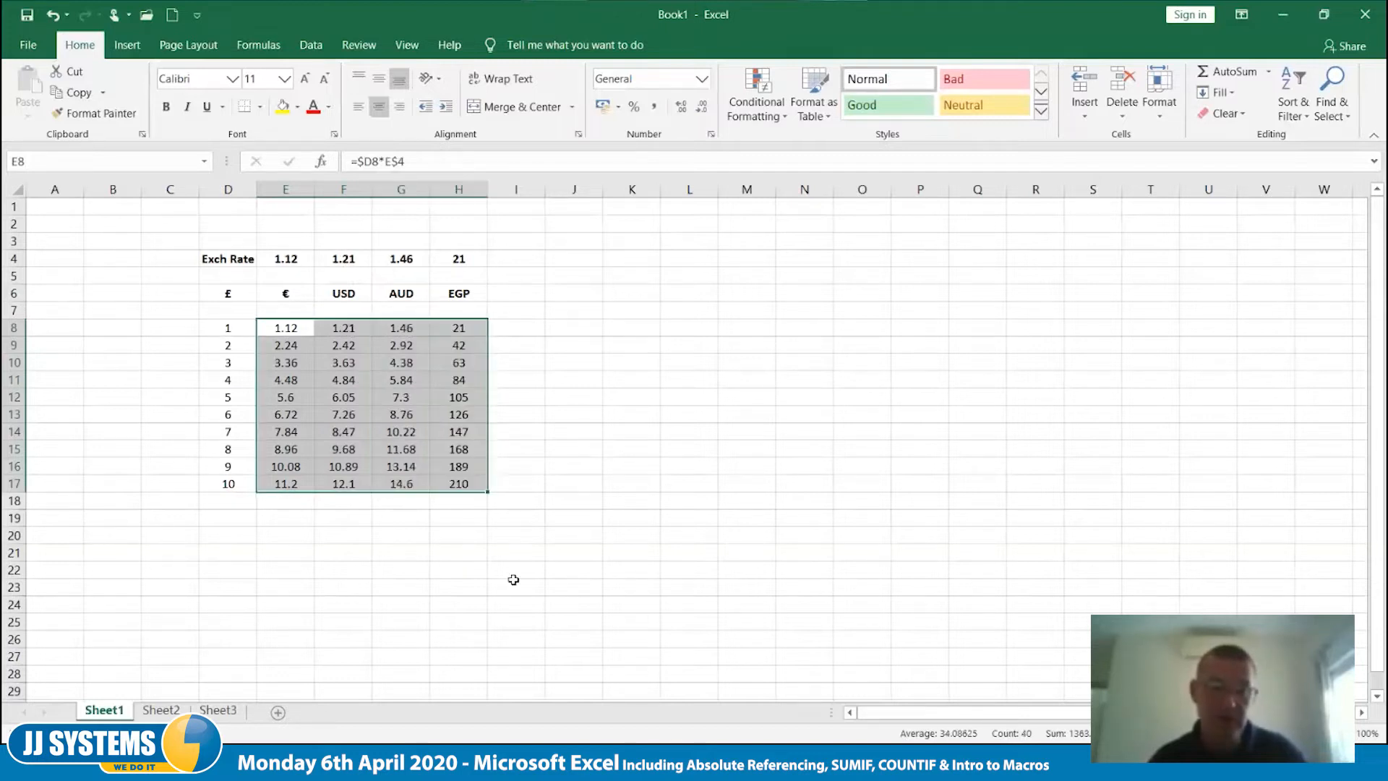
pyautogui.click(513, 574)
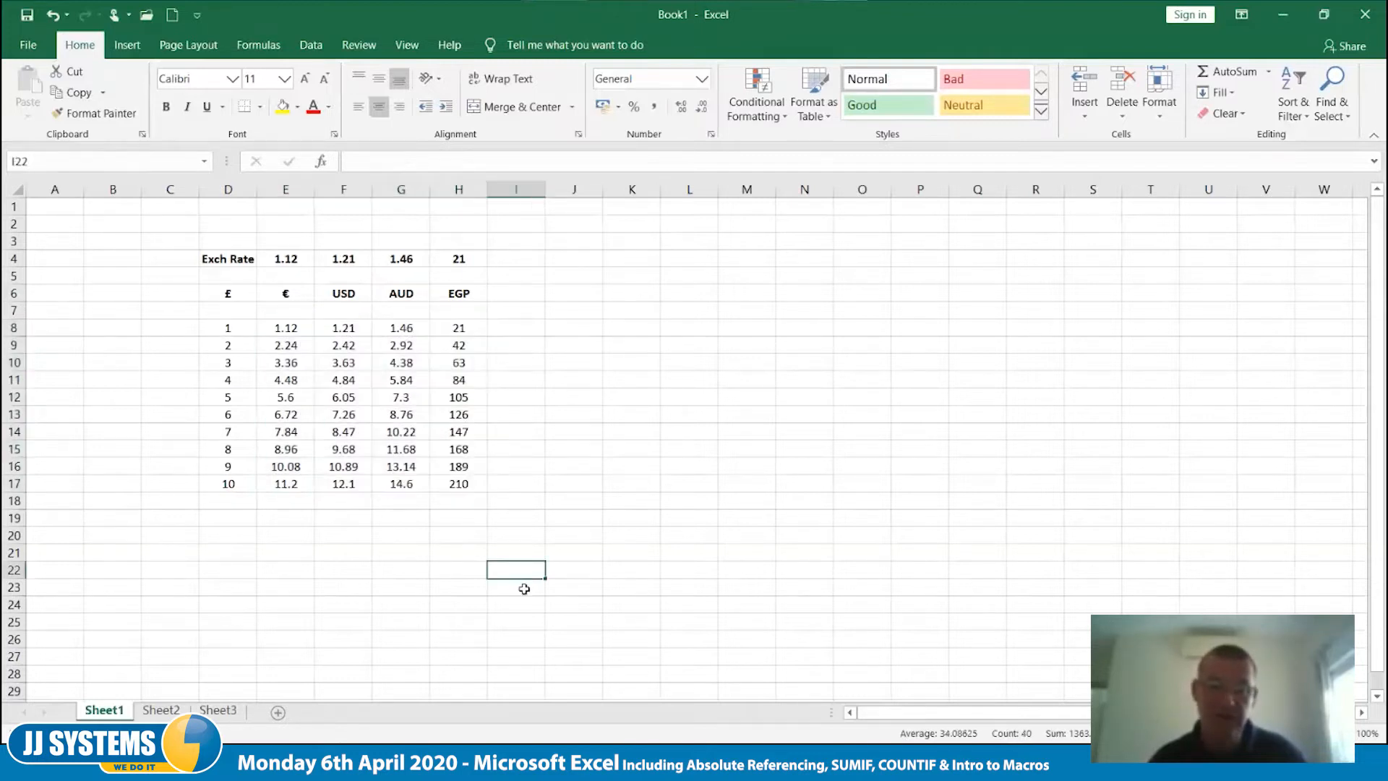
# - Inspect the cell references used by the copied formulas in F8 and G15
pyautogui.doubleClick(347, 330)
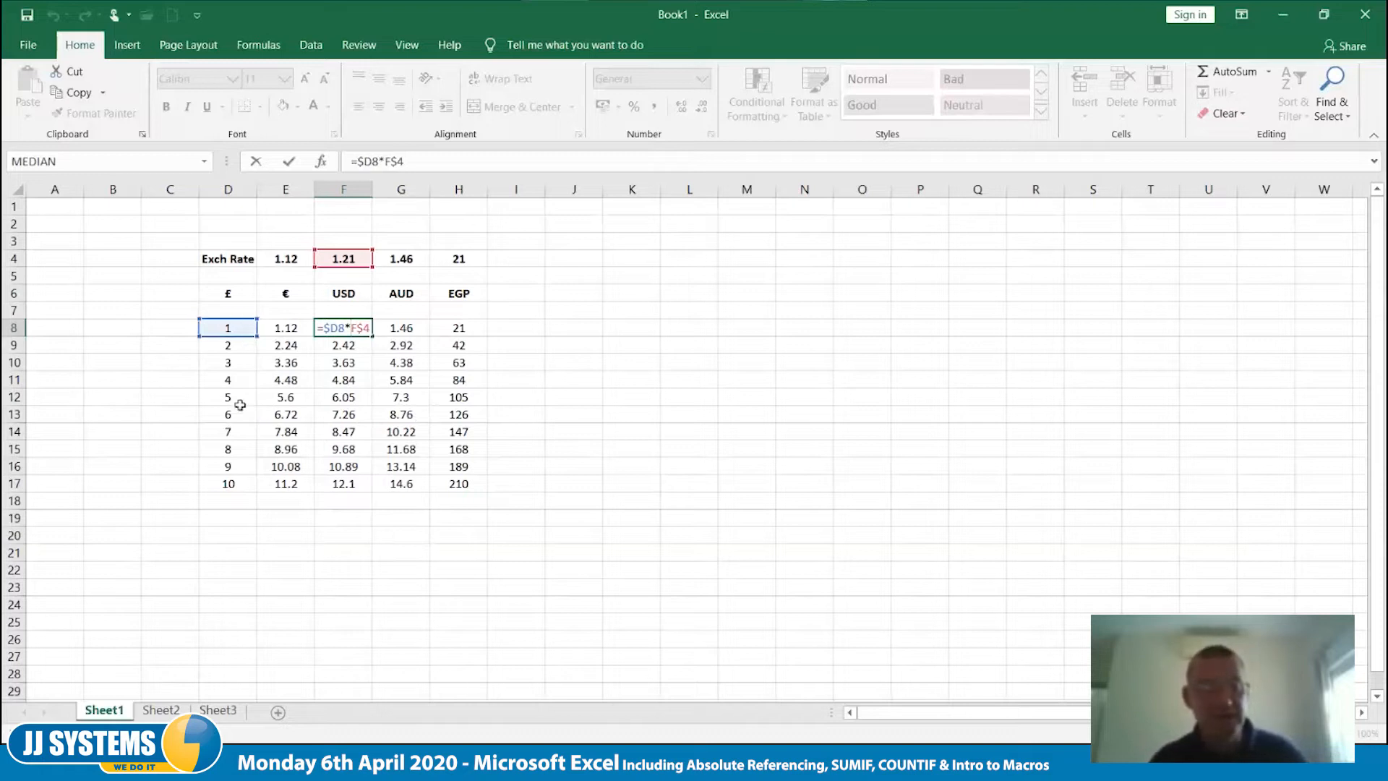
pyautogui.press('Escape')
pyautogui.doubleClick(411, 449)
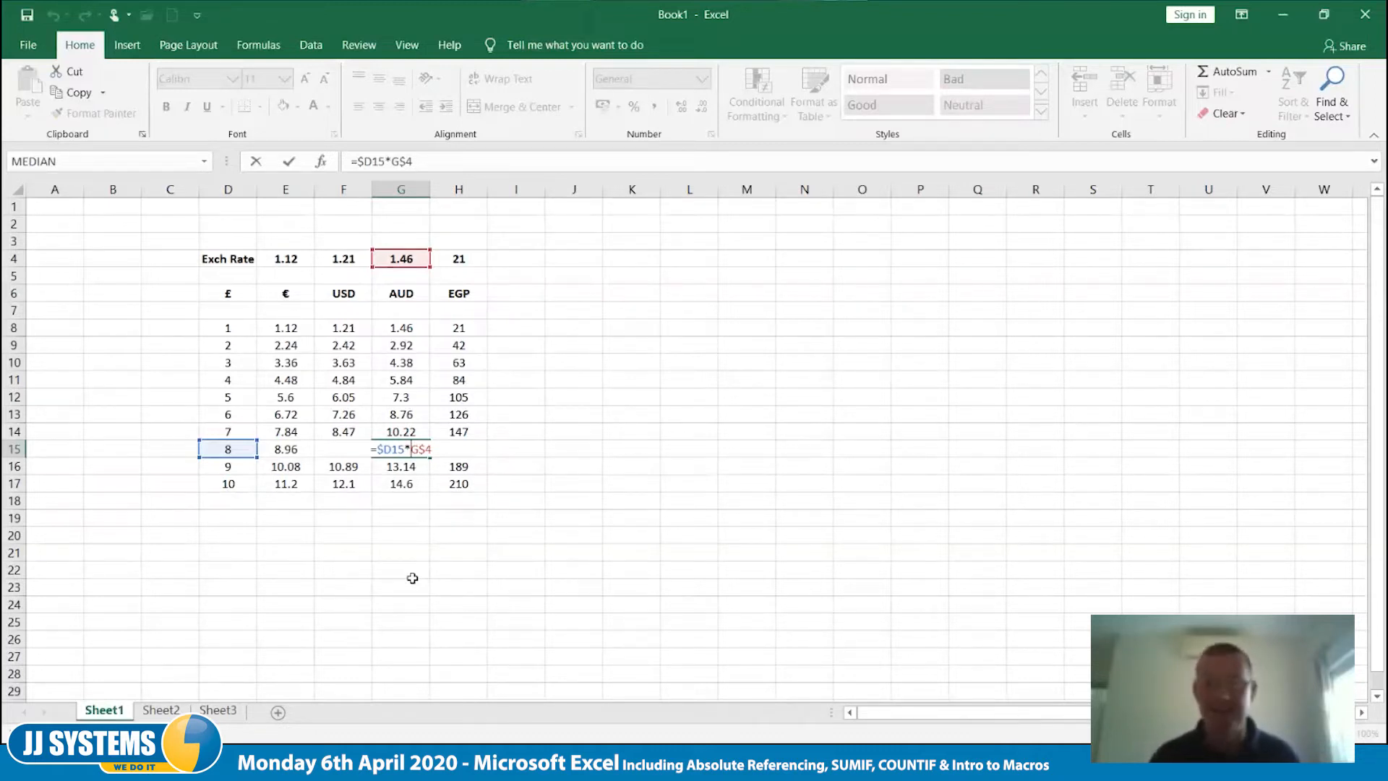
pyautogui.hotkey('ctrl', 'Return')
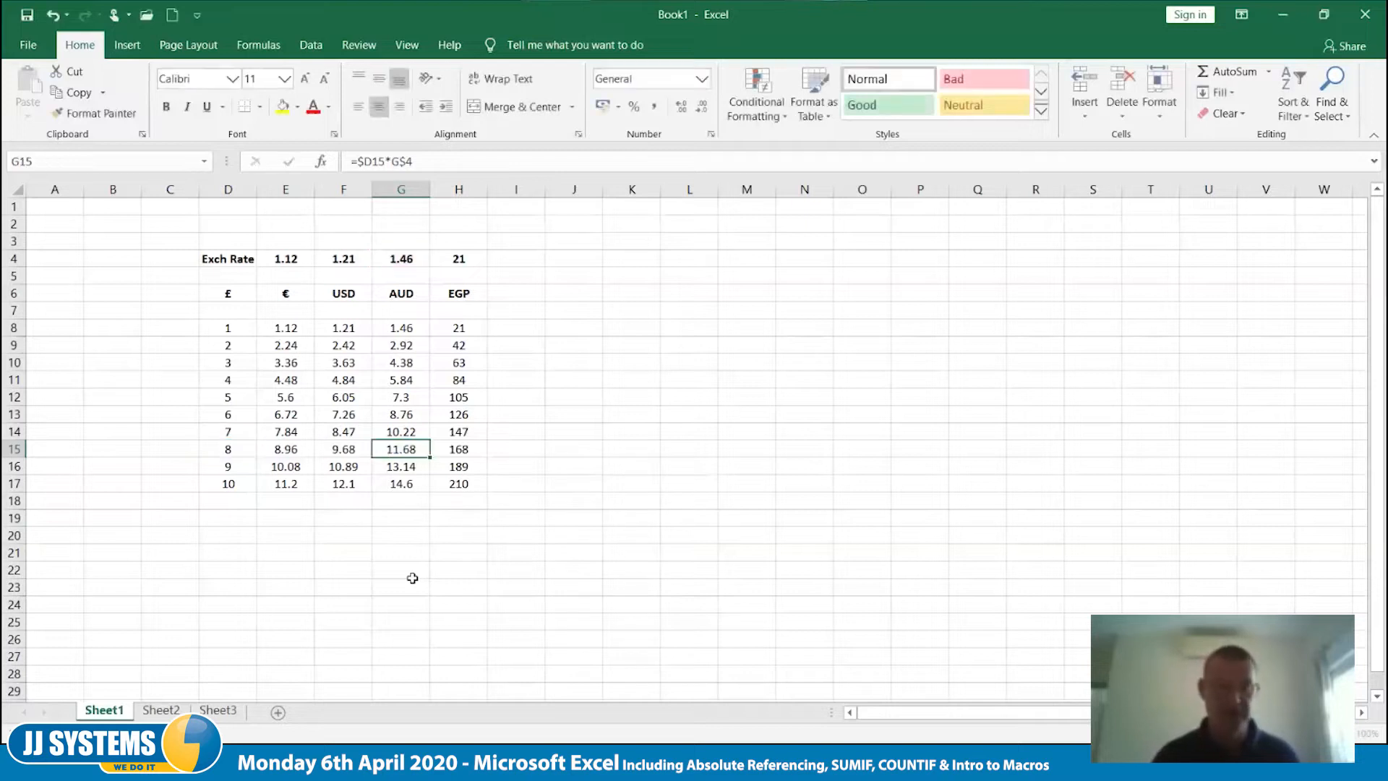
# - Add a THB currency heading in I6 with an exchange rate of 46 in I4
pyautogui.click(533, 290)
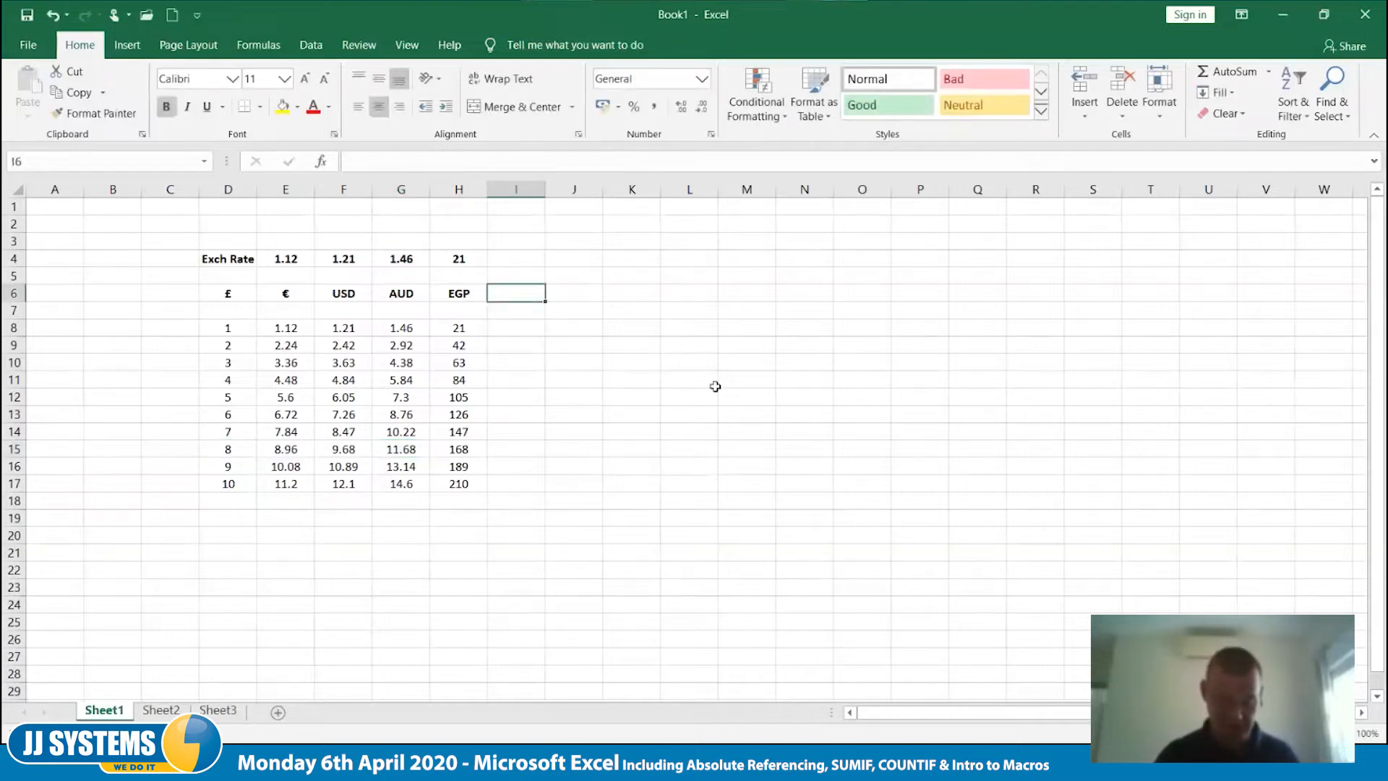
pyautogui.write('THB')
pyautogui.press('Tab')
pyautogui.press('Up')
pyautogui.press('Up')
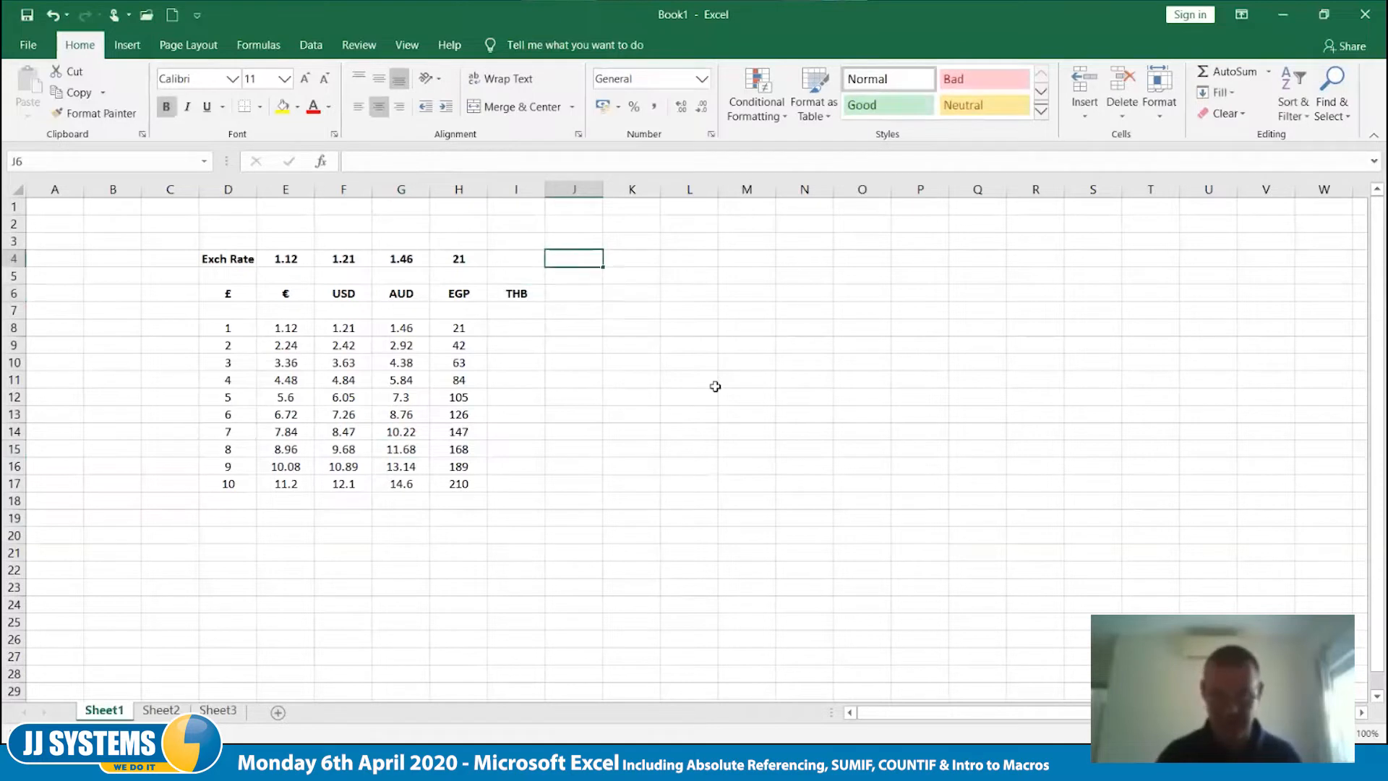
pyautogui.press('Left')
pyautogui.write('46')
pyautogui.press('Tab')
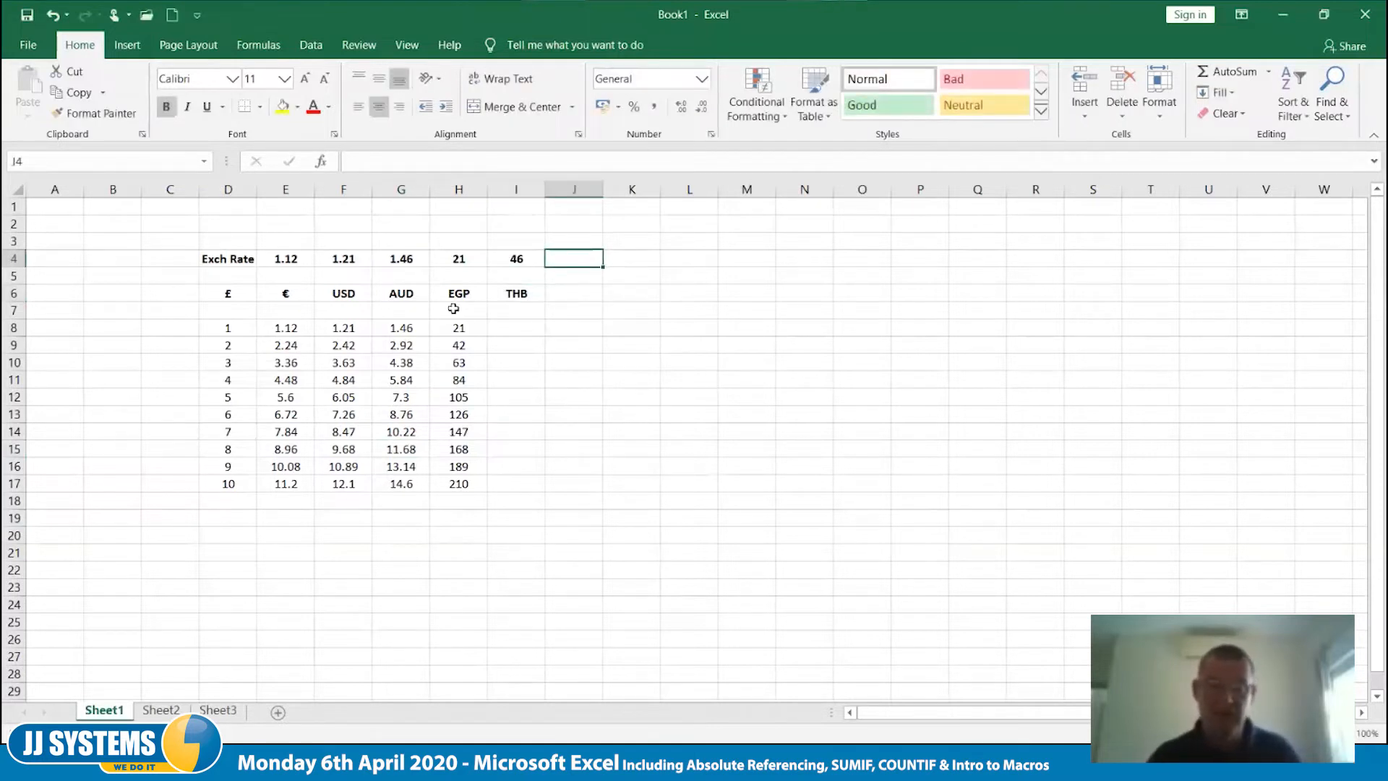
# - Copy the EGP formulas in H8:H17 across into the THB column and inspect the references in E8
pyautogui.moveTo(471, 332); pyautogui.dragTo(534, 491)
pyautogui.click(667, 490)
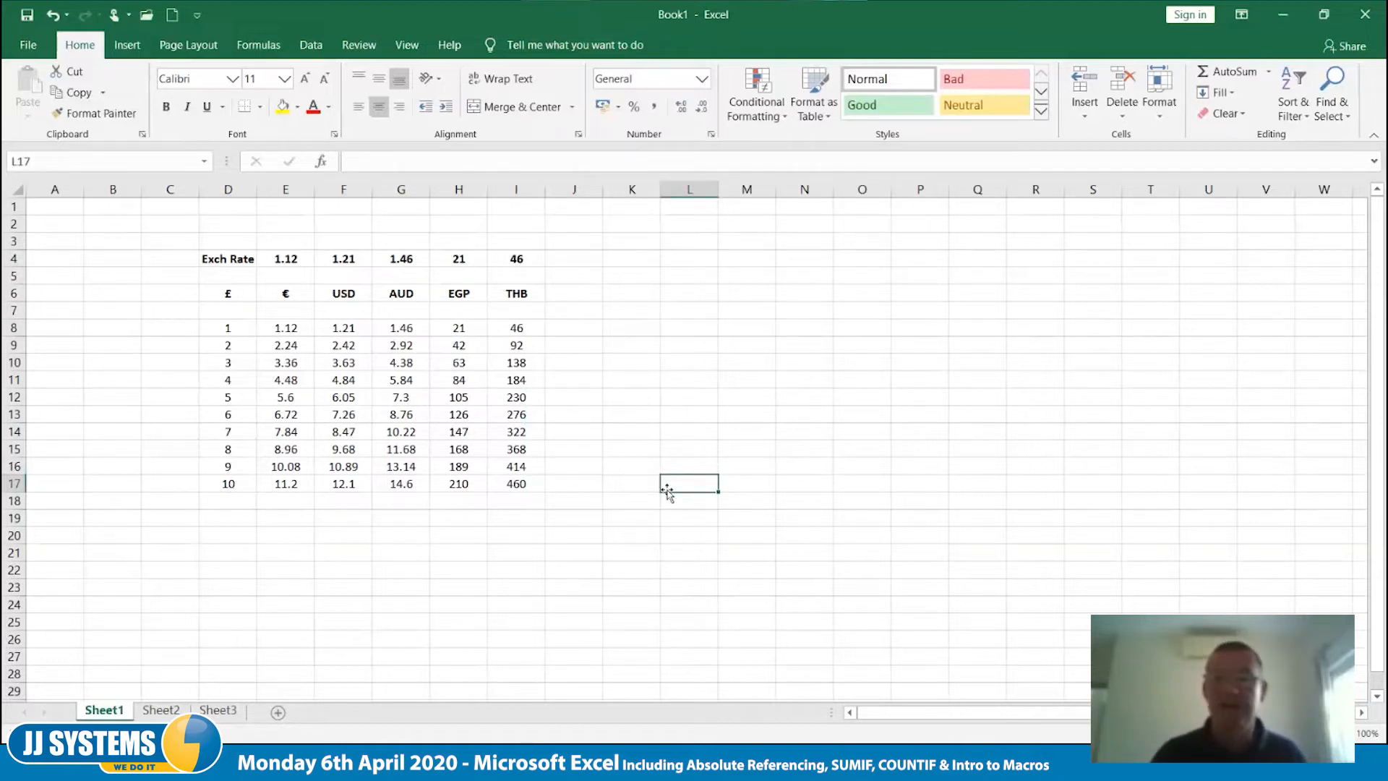
pyautogui.doubleClick(287, 331)
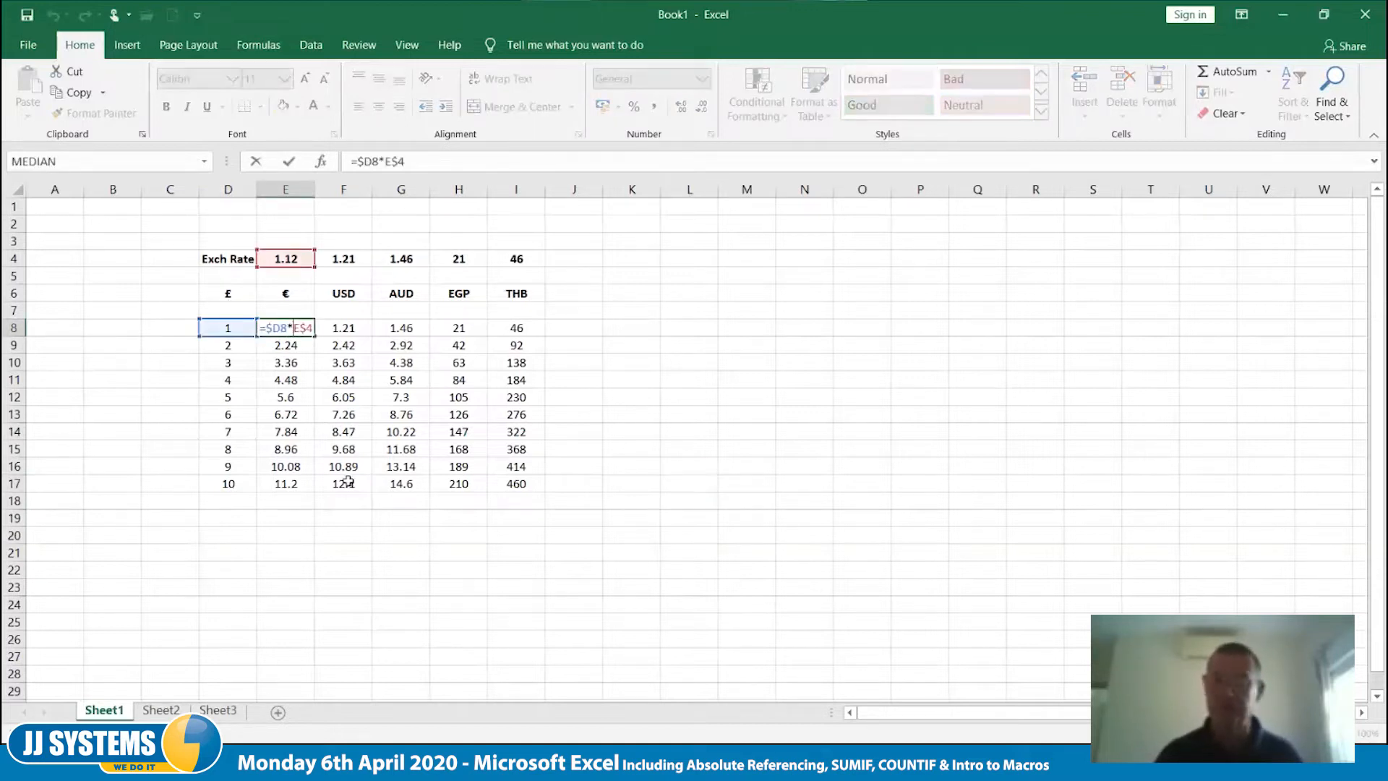
pyautogui.press('Escape')
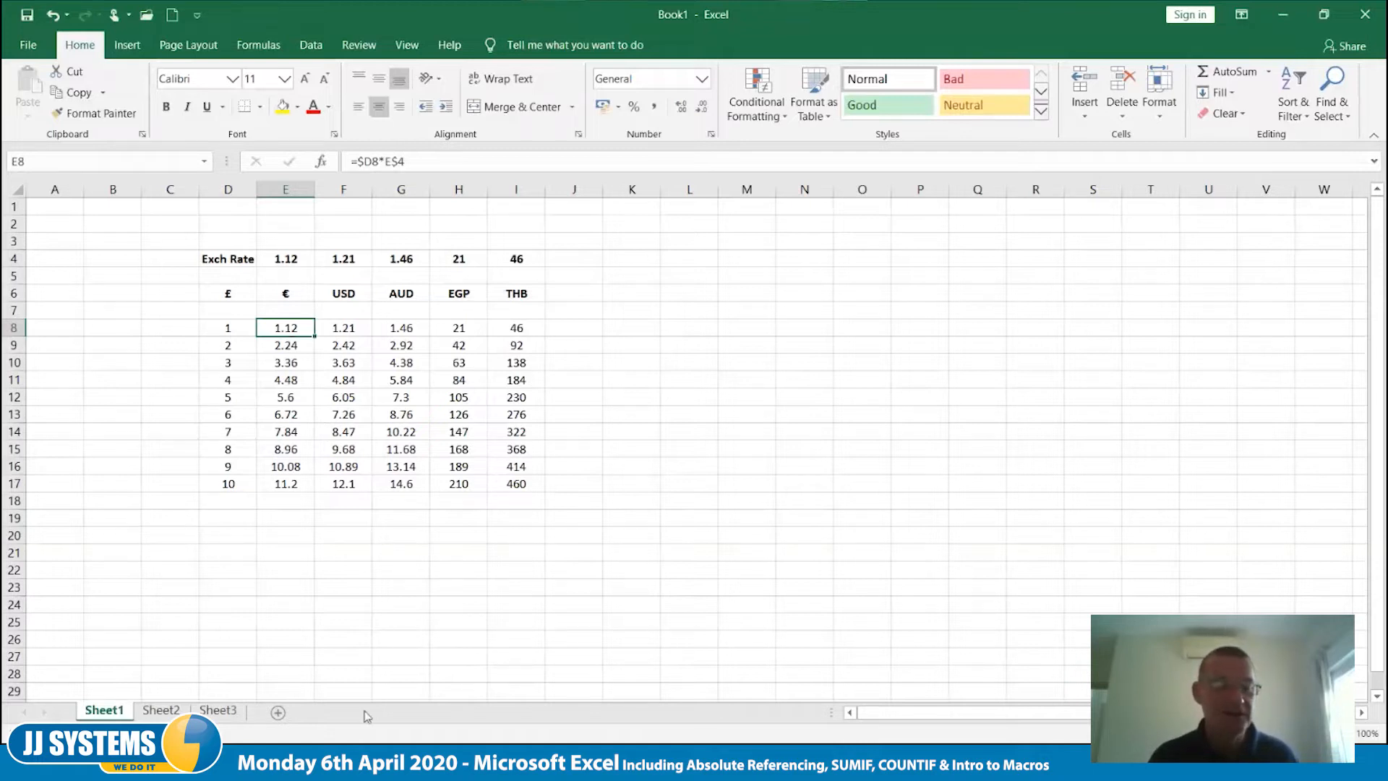
# - On Sheet2, enter a list of eight people's first names in C4:C11
pyautogui.click(160, 714)
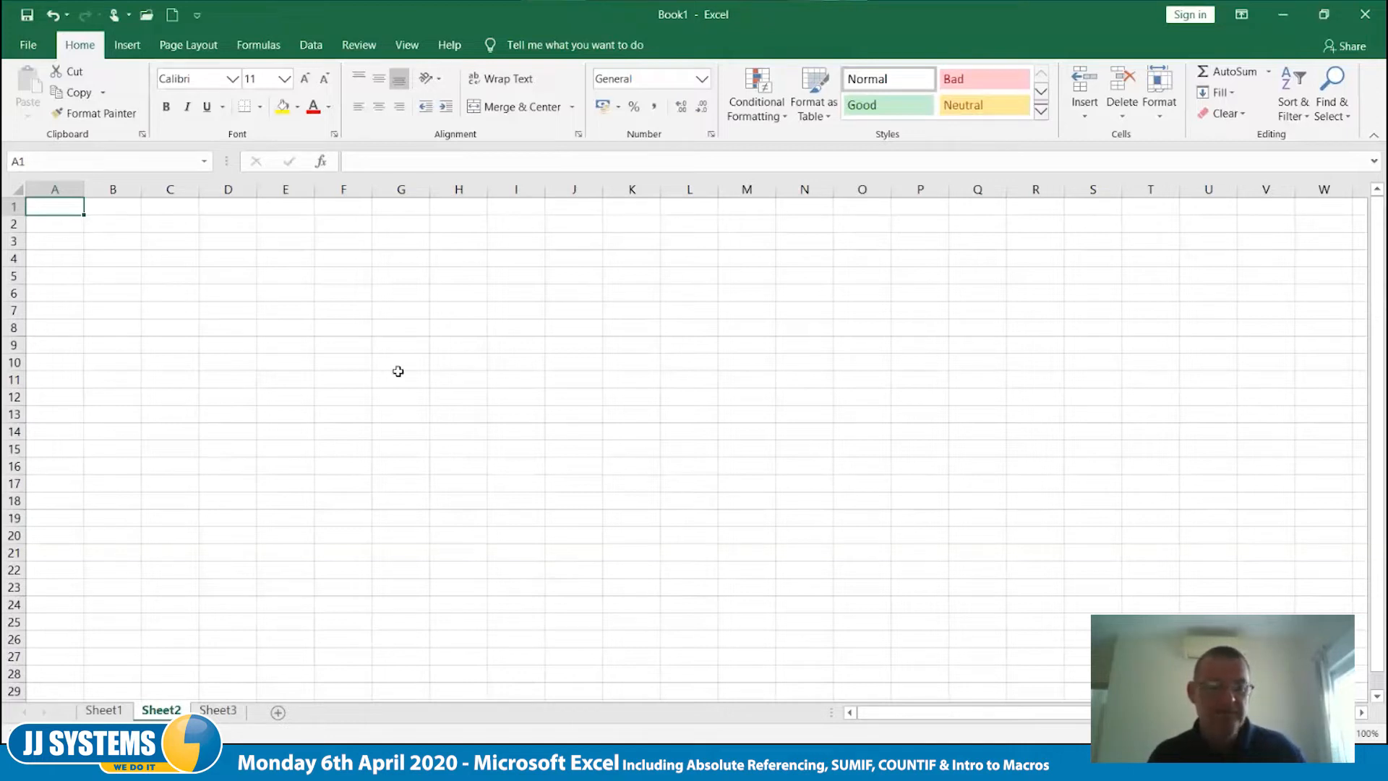
pyautogui.scroll(5, 428, 494)
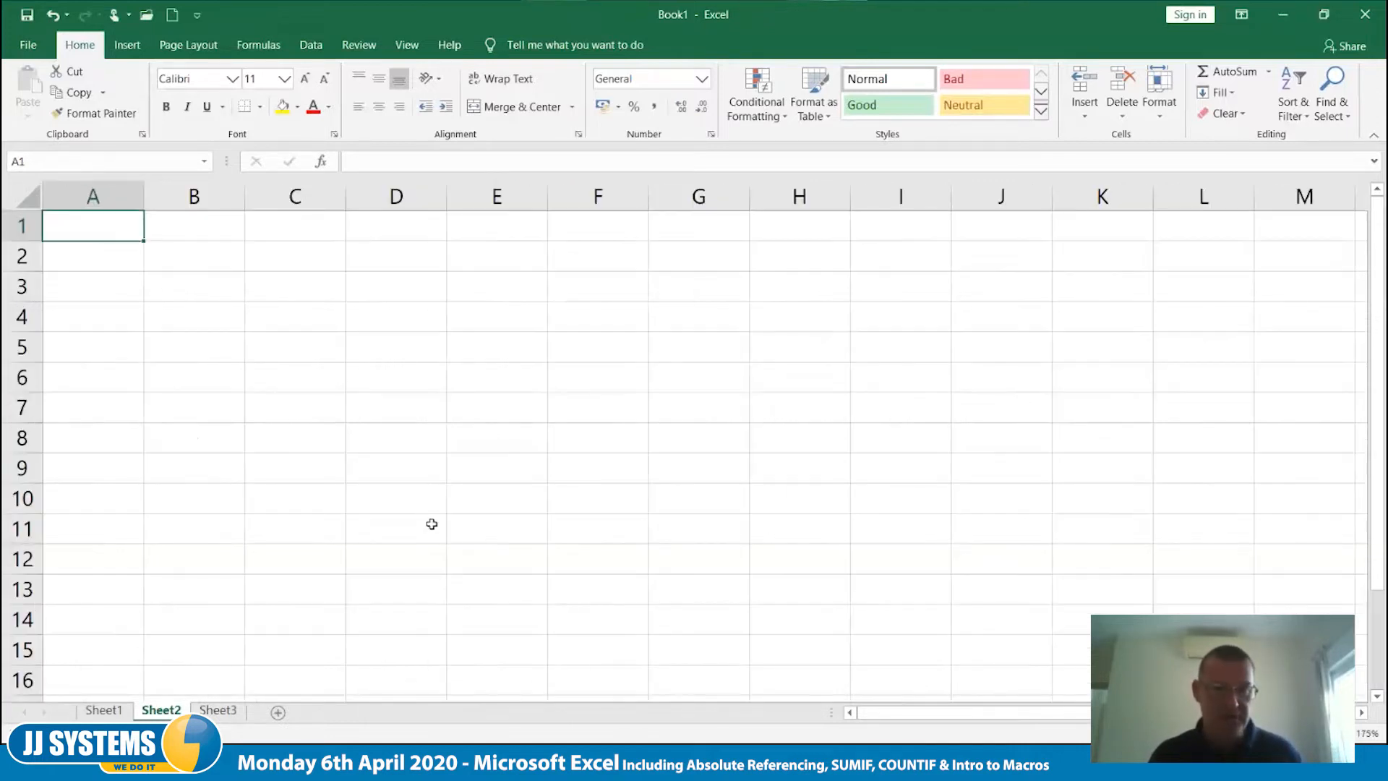
pyautogui.click(311, 319)
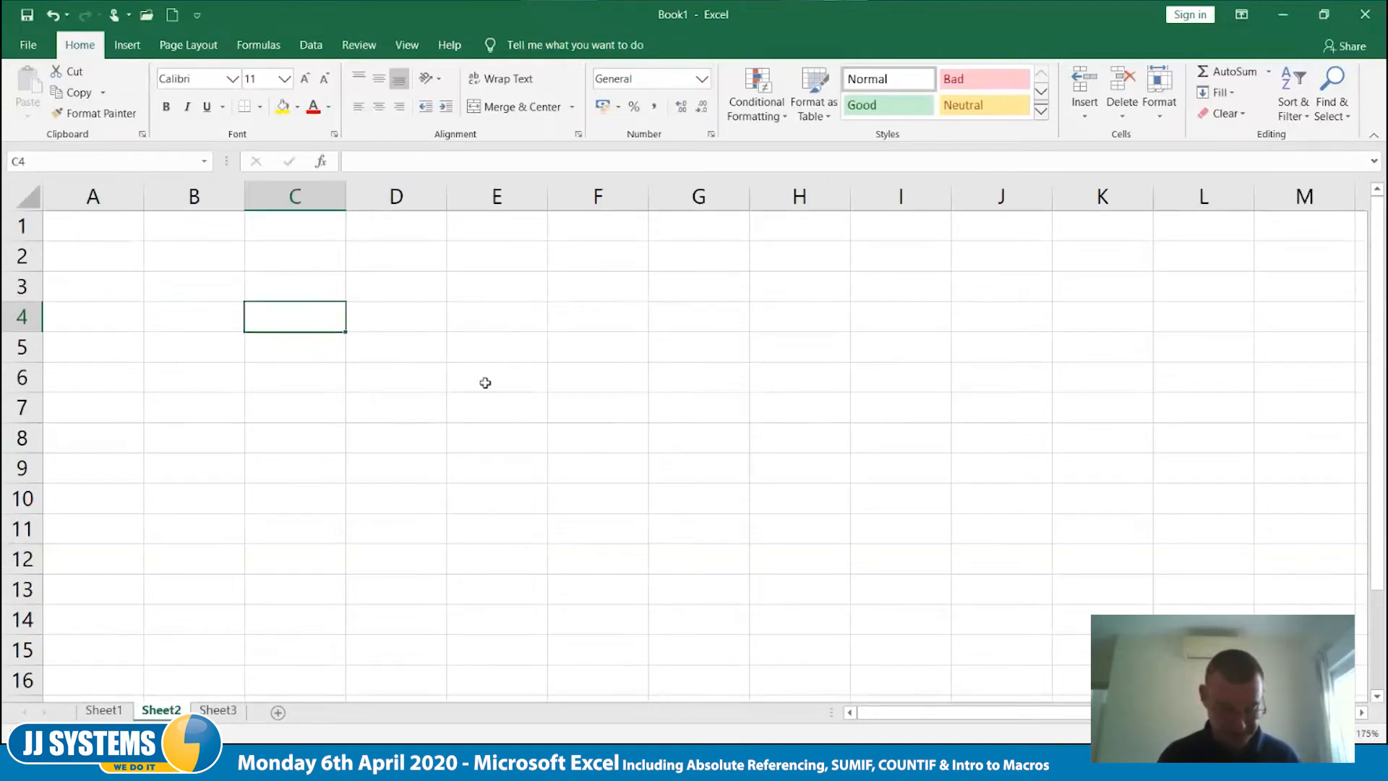
pyautogui.write('Fred')
pyautogui.press('Return')
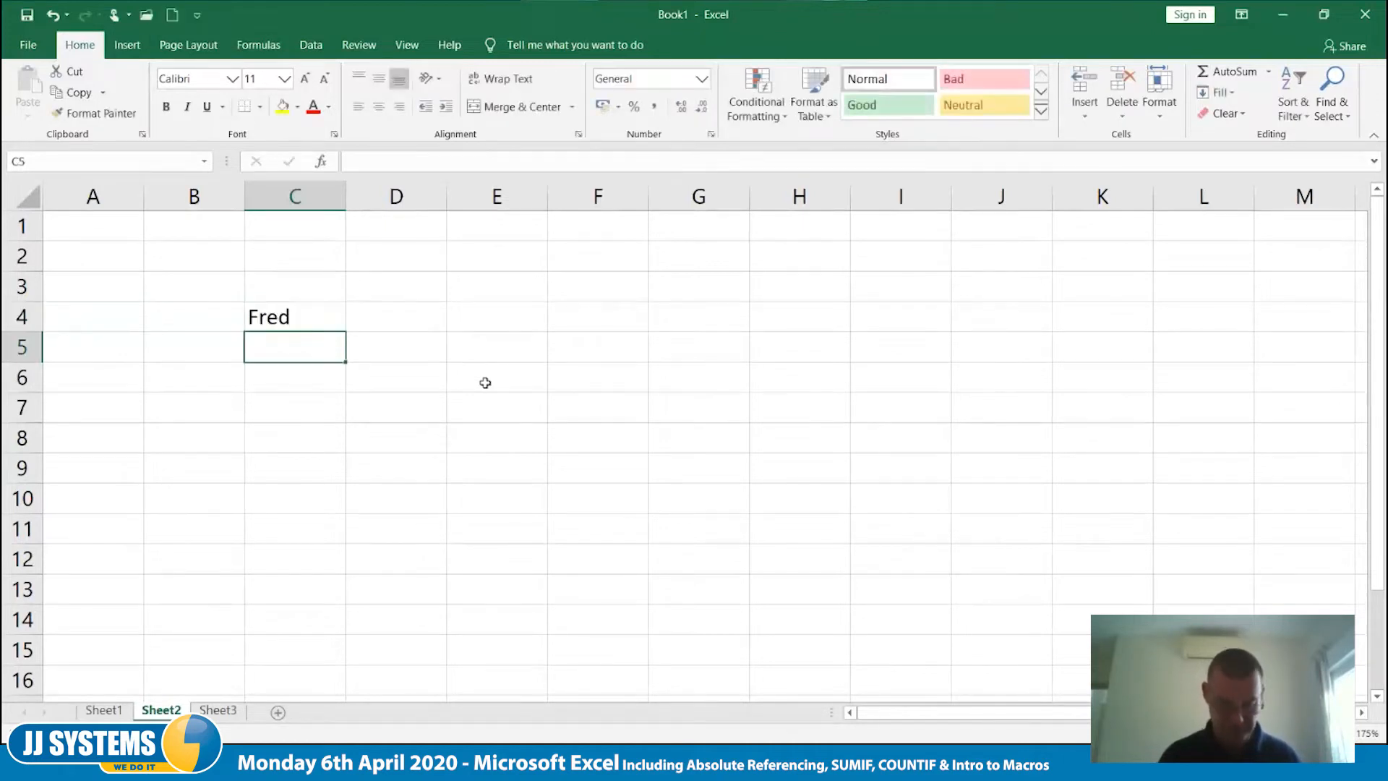
pyautogui.write('Gill')
pyautogui.press('Return')
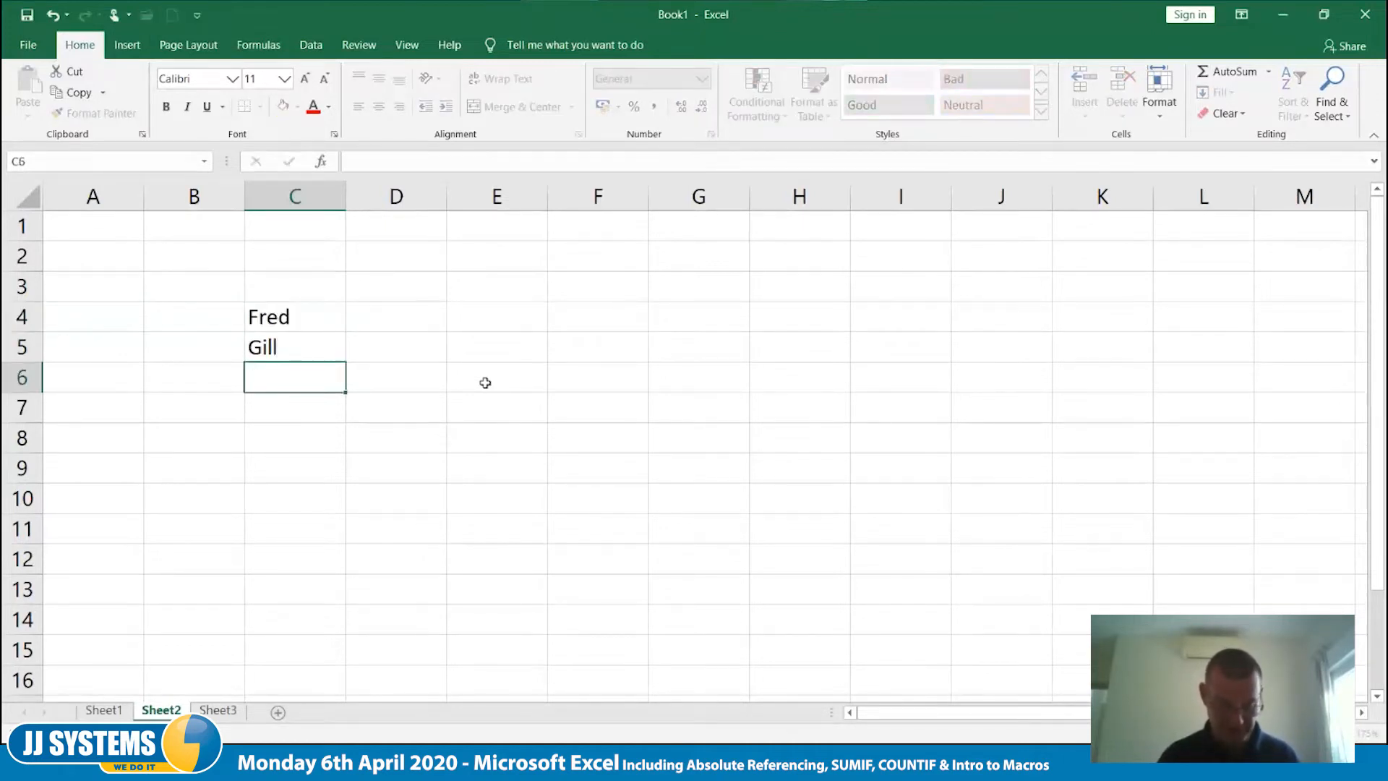
pyautogui.write('John')
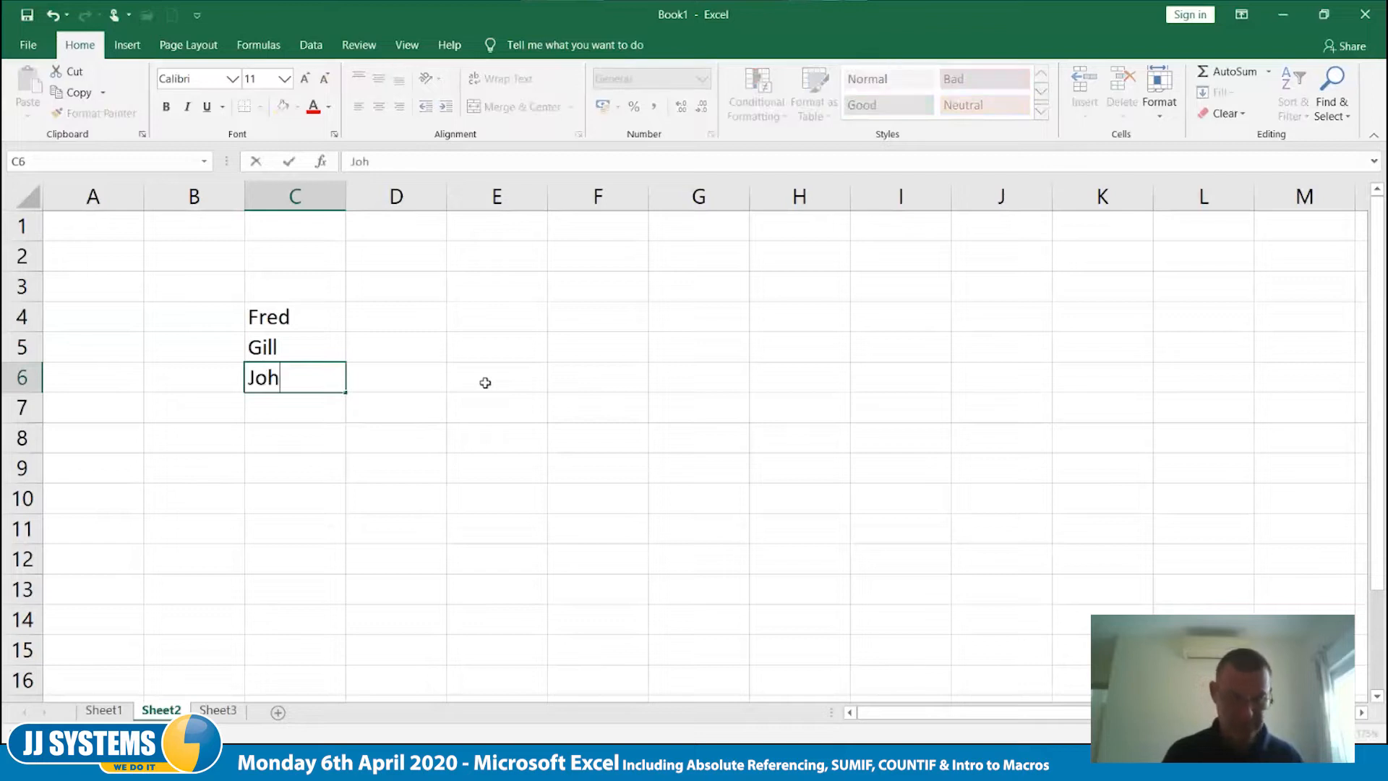
pyautogui.press('Return')
pyautogui.write('Ja')
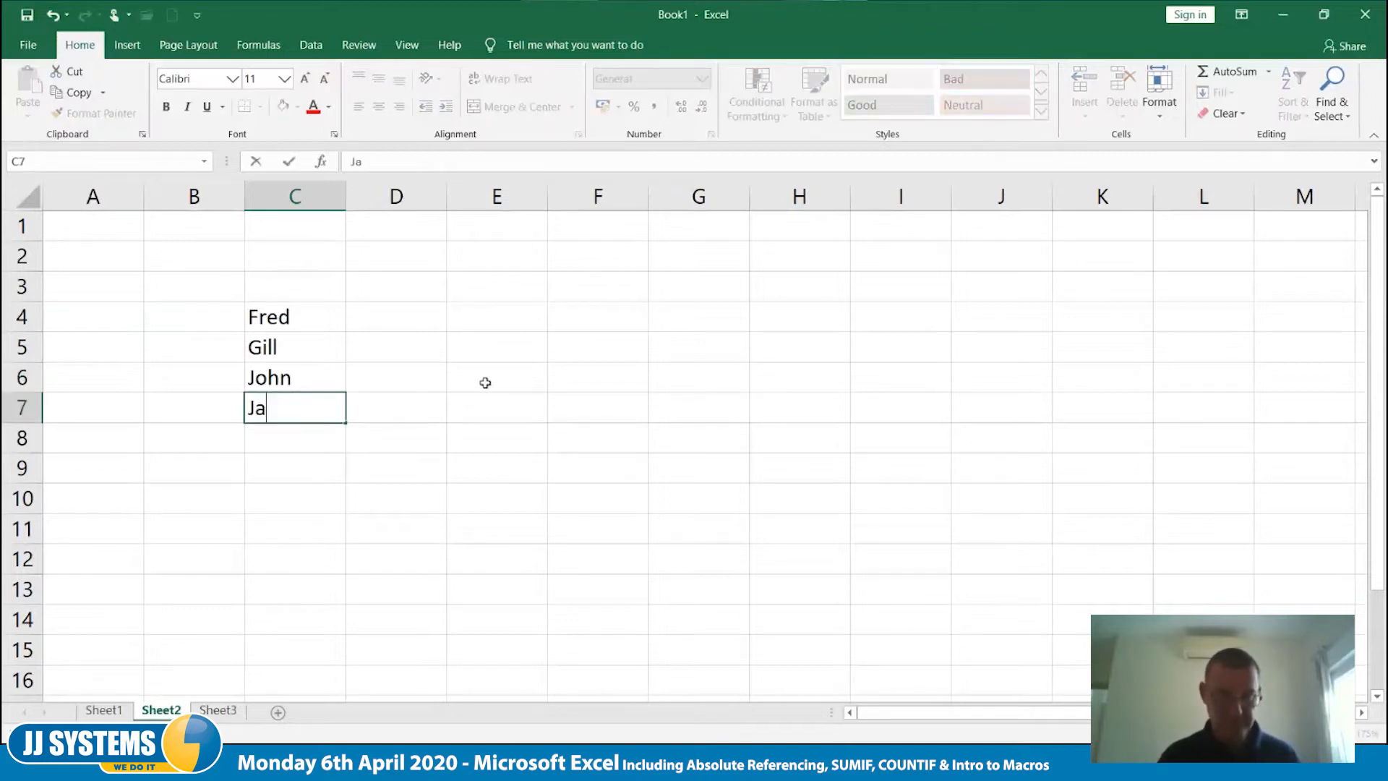
pyautogui.write('ne')
pyautogui.press('Return')
pyautogui.write('Jack')
pyautogui.press('Return')
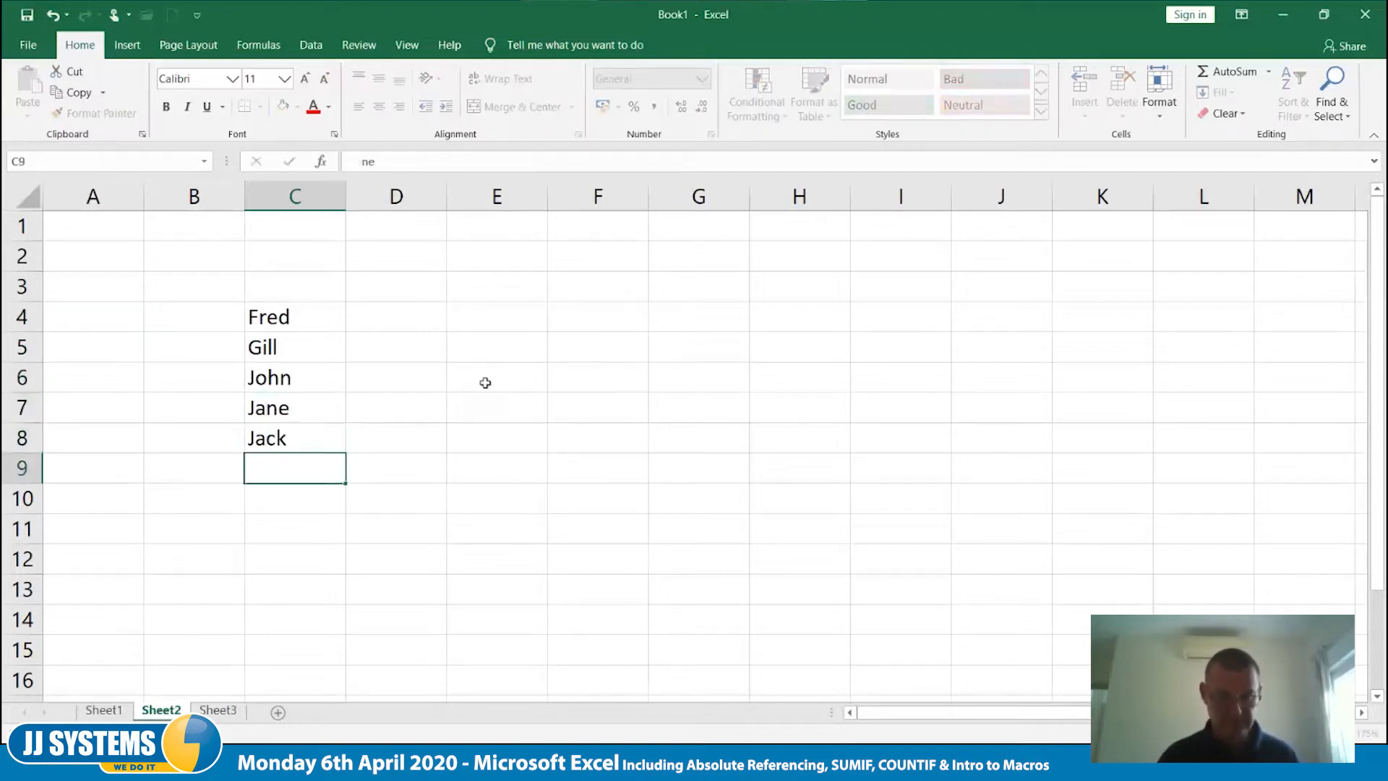
pyautogui.write('Mary')
pyautogui.press('Return')
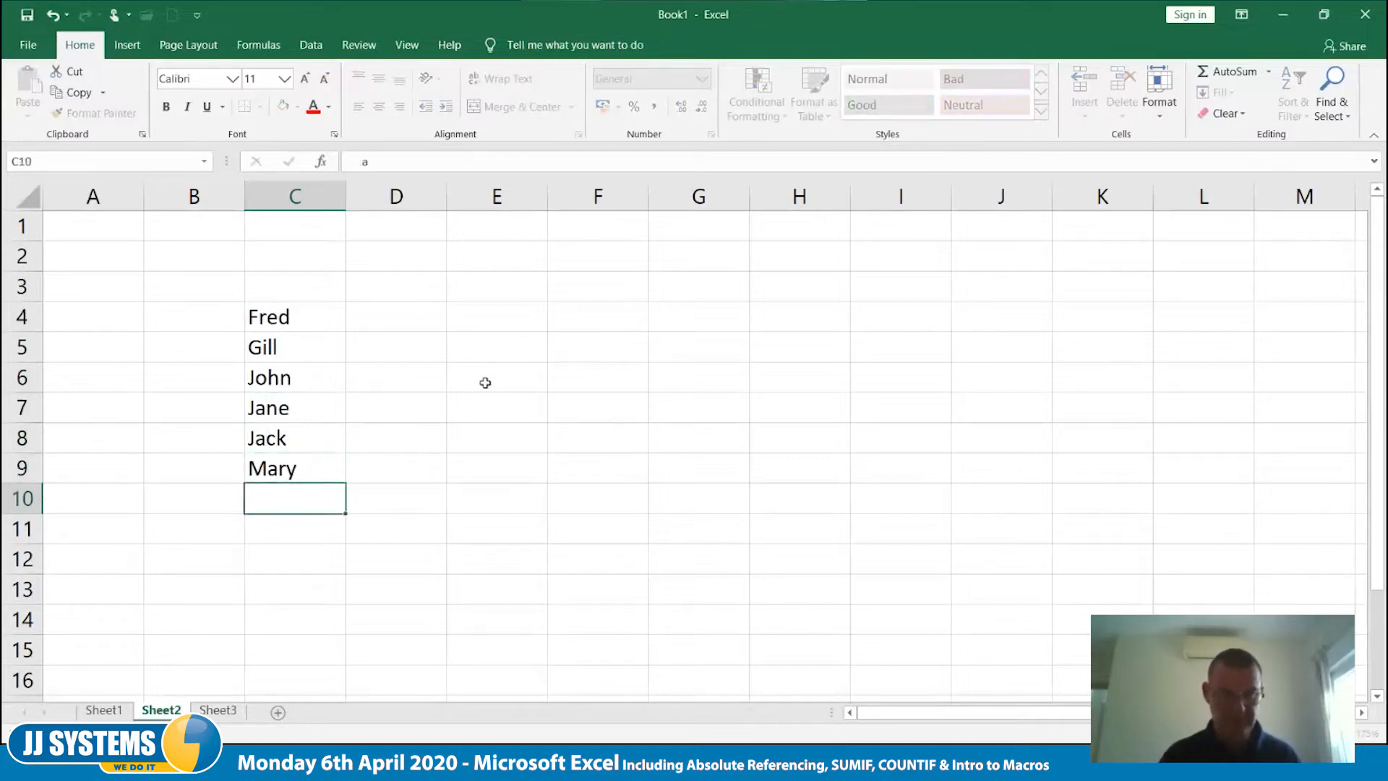
pyautogui.write('Mark')
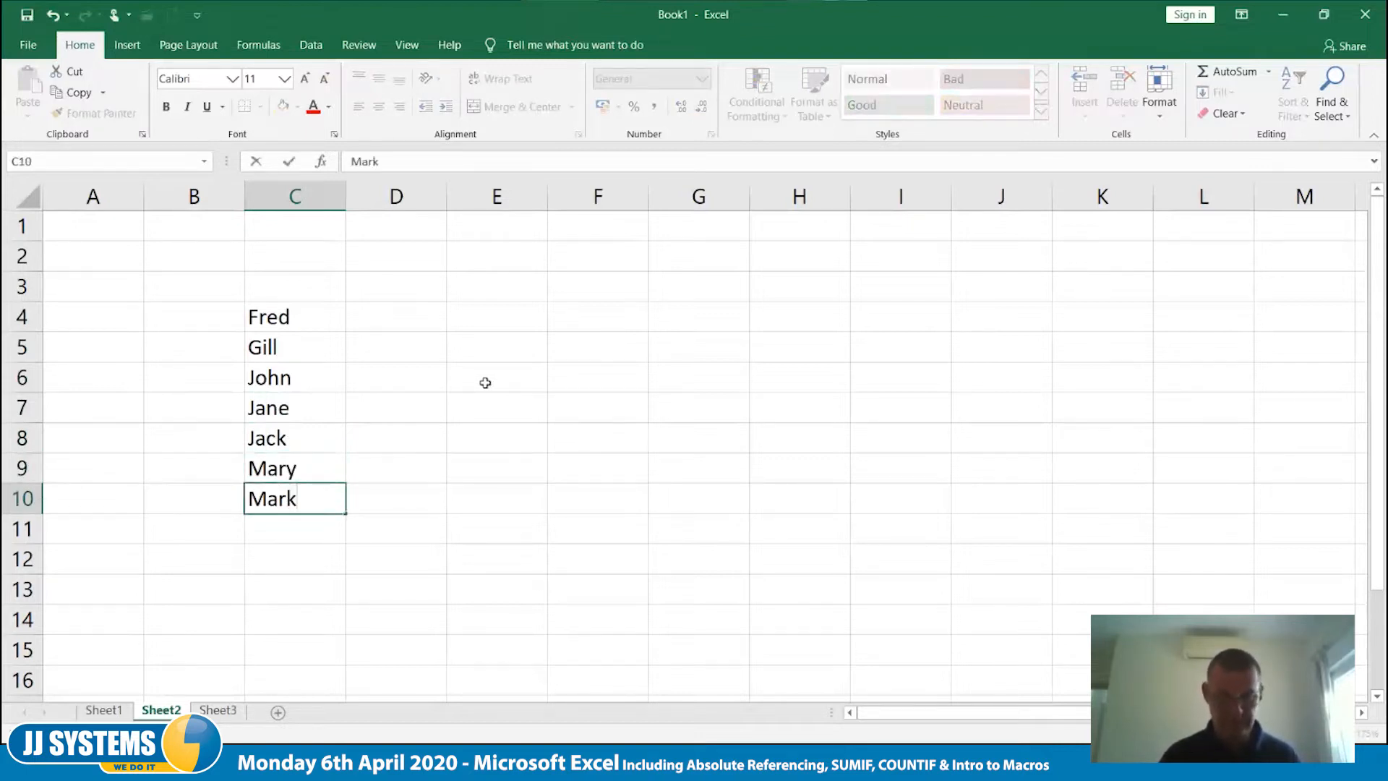
pyautogui.press('Return')
pyautogui.write('Sue')
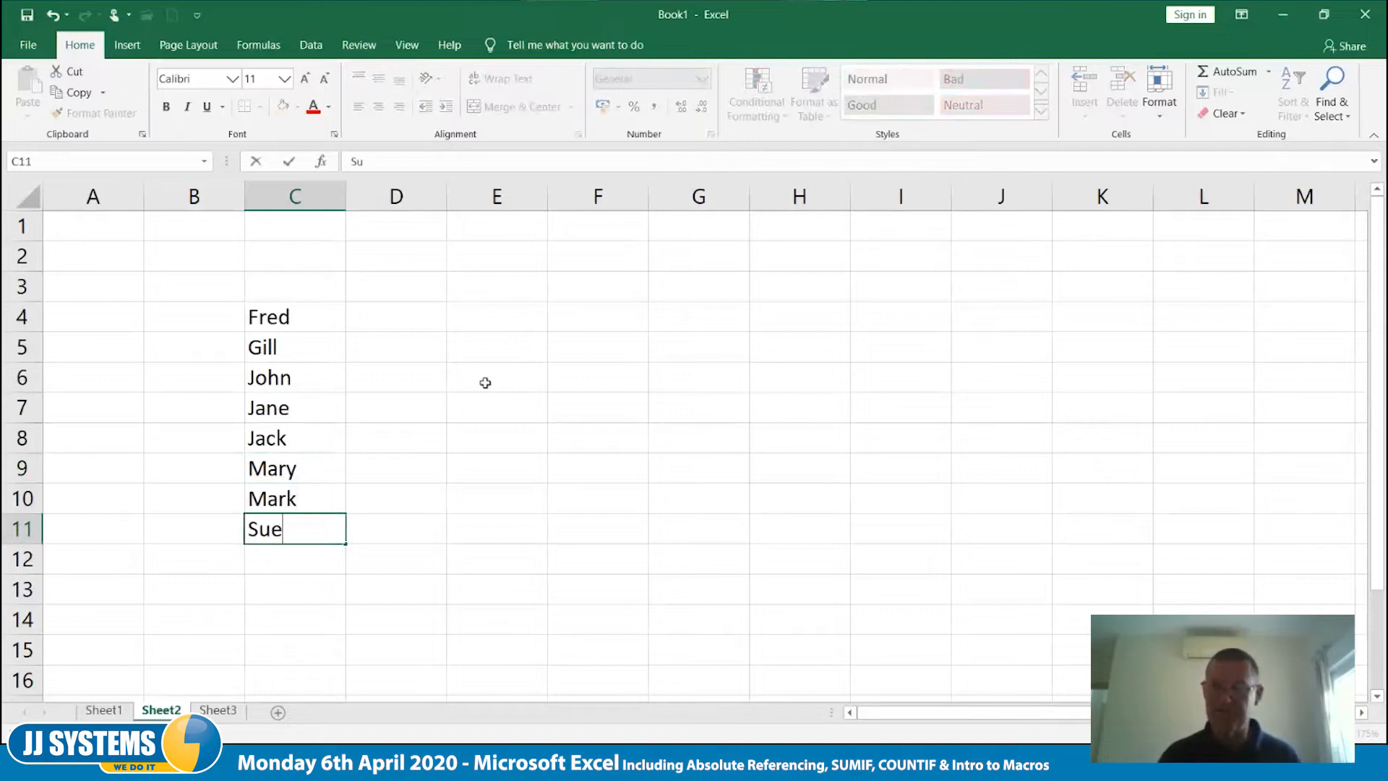
pyautogui.press('Tab')
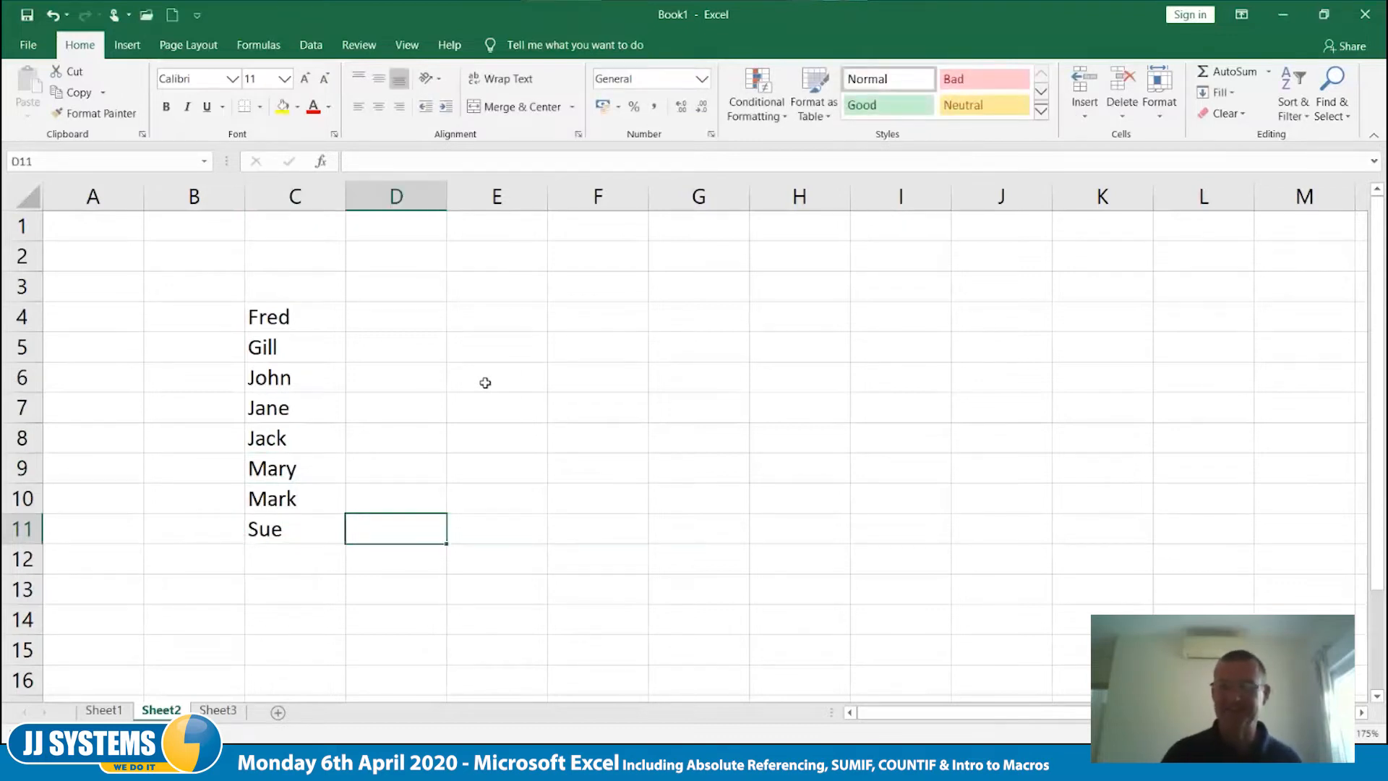
# - Enter the values 5, 4, 6, 3, 7, 8, 9 and 3 beside the names in D4:D11
pyautogui.press('Up')
pyautogui.press('Up')
pyautogui.press('Up')
pyautogui.press('Up')
pyautogui.press('Up')
pyautogui.press('Up')
pyautogui.press('Up')
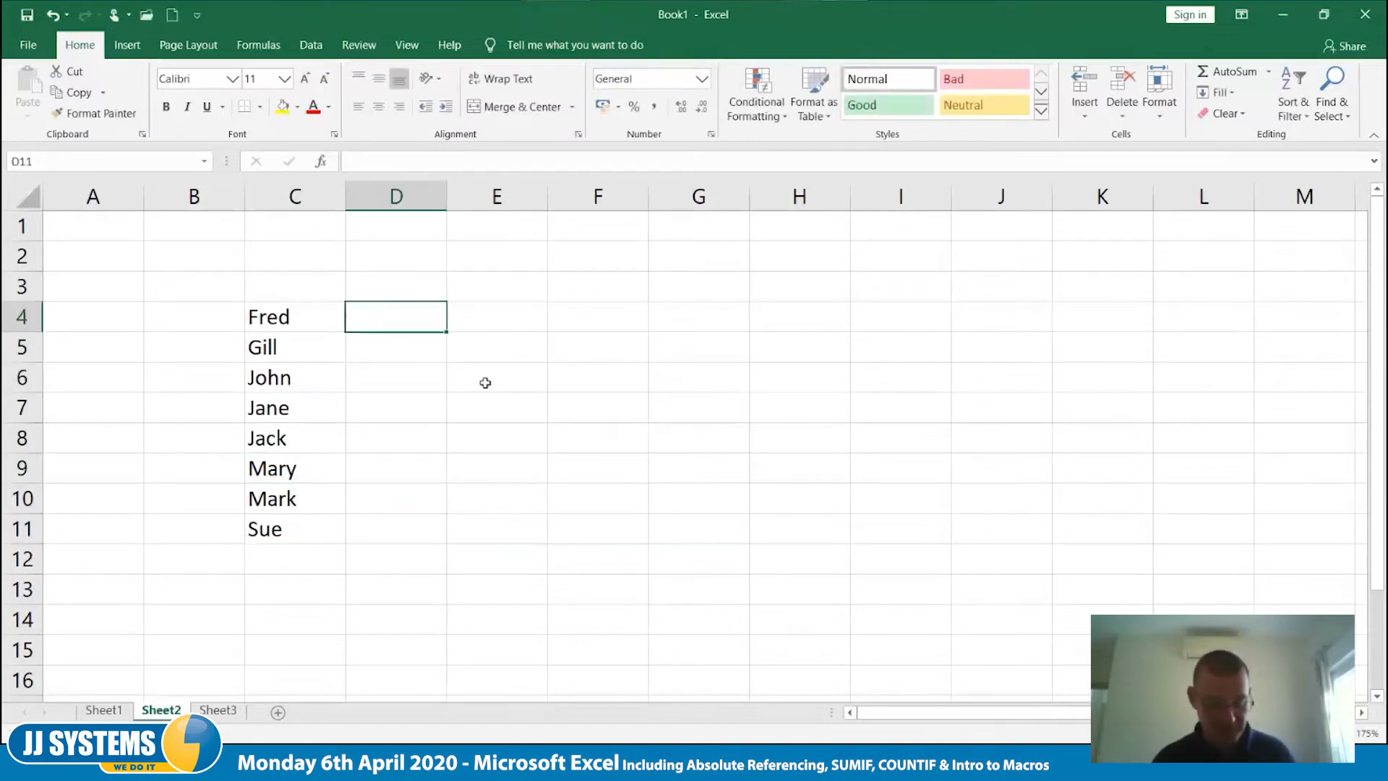
pyautogui.write('5')
pyautogui.press('Return')
pyautogui.write('4')
pyautogui.press('Return')
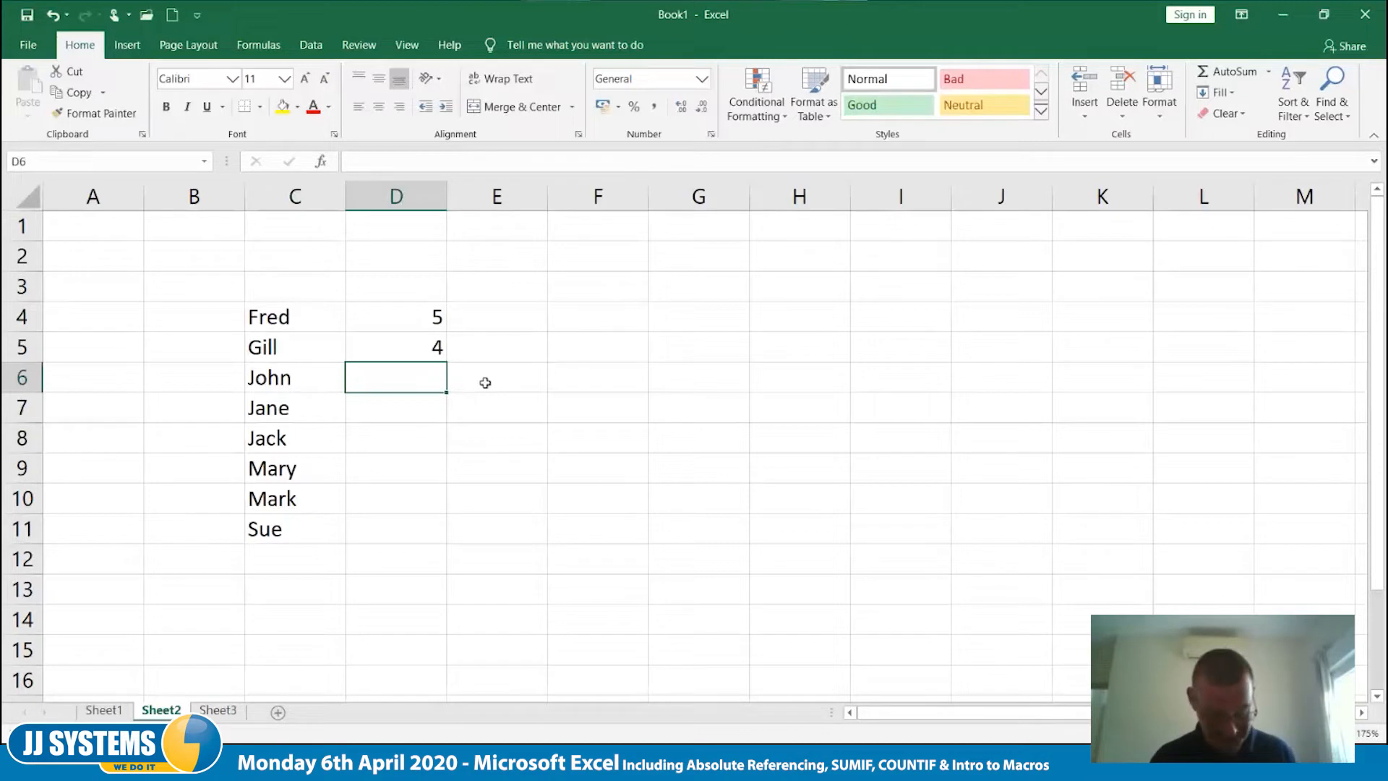
pyautogui.write('6')
pyautogui.press('Return')
pyautogui.write('3')
pyautogui.press('Return')
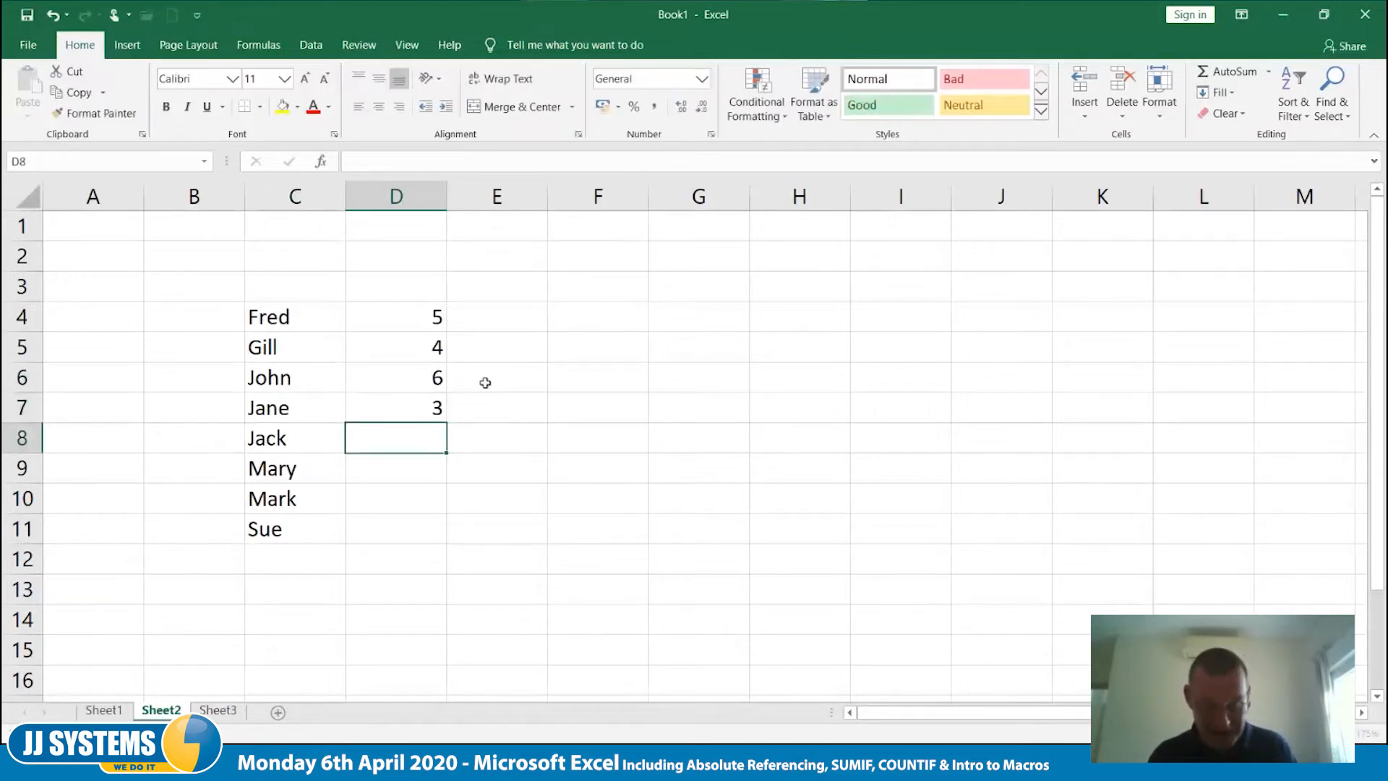
pyautogui.write('7')
pyautogui.press('Return')
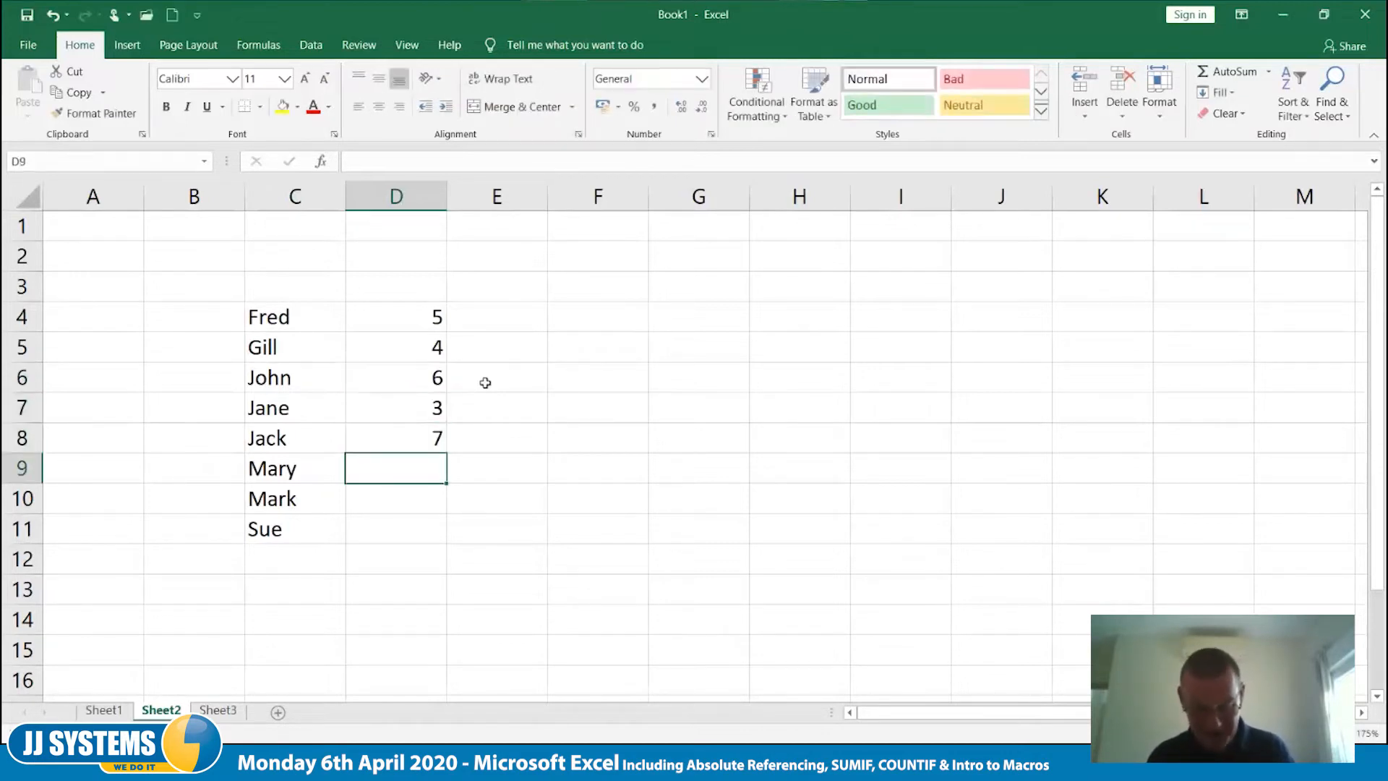
pyautogui.write('8')
pyautogui.press('Return')
pyautogui.write('9')
pyautogui.press('Return')
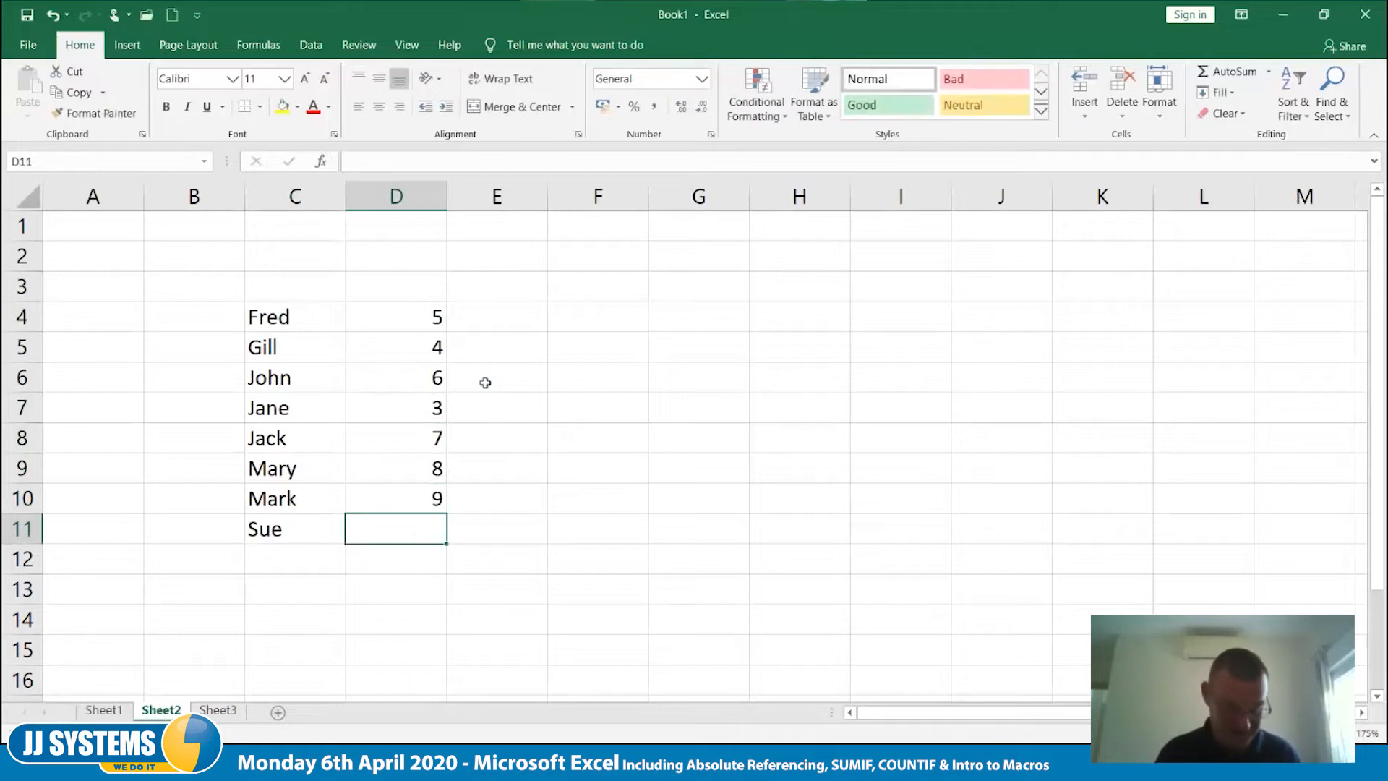
pyautogui.write('32')
pyautogui.press('BackSpace')
pyautogui.press('Tab')
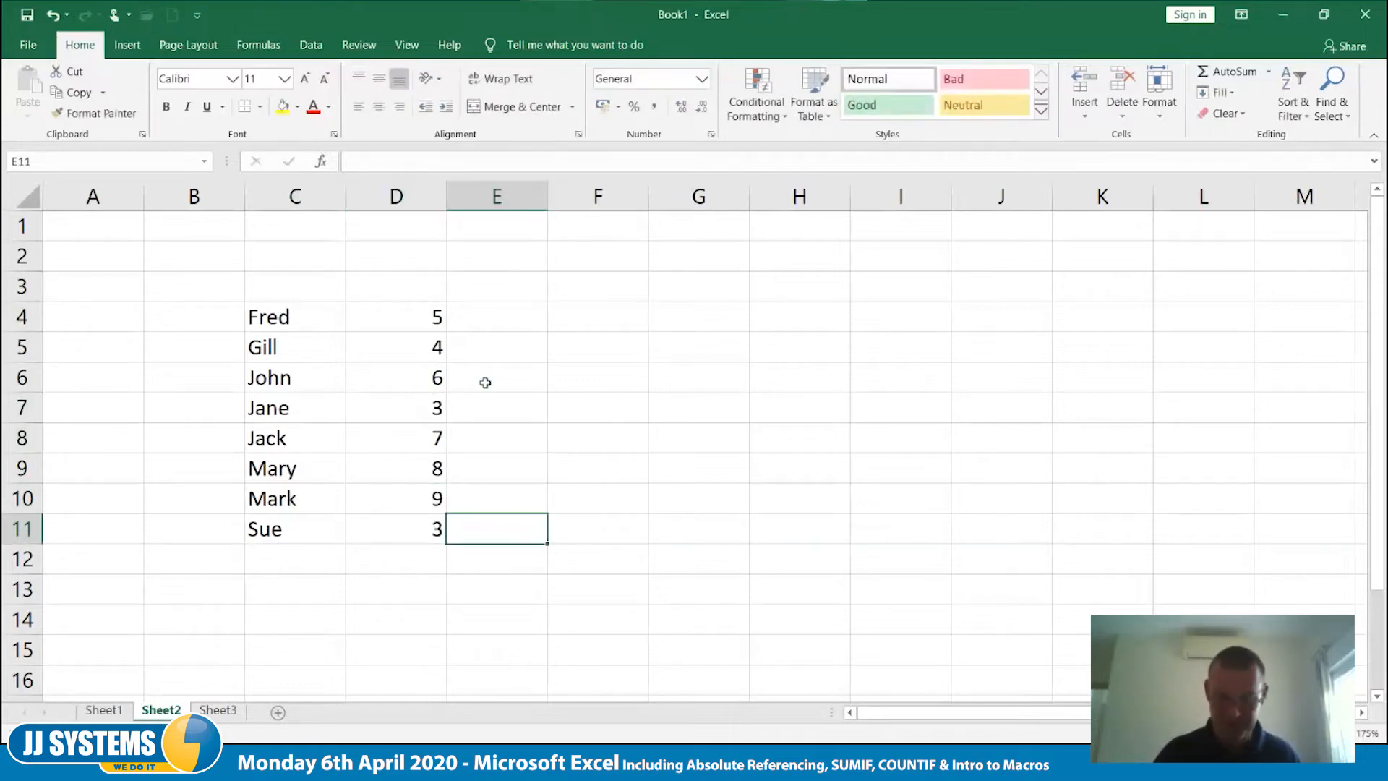
# - Add the label Total in C13, two rows below the last name in the list
pyautogui.press('Down')
pyautogui.press('Down')
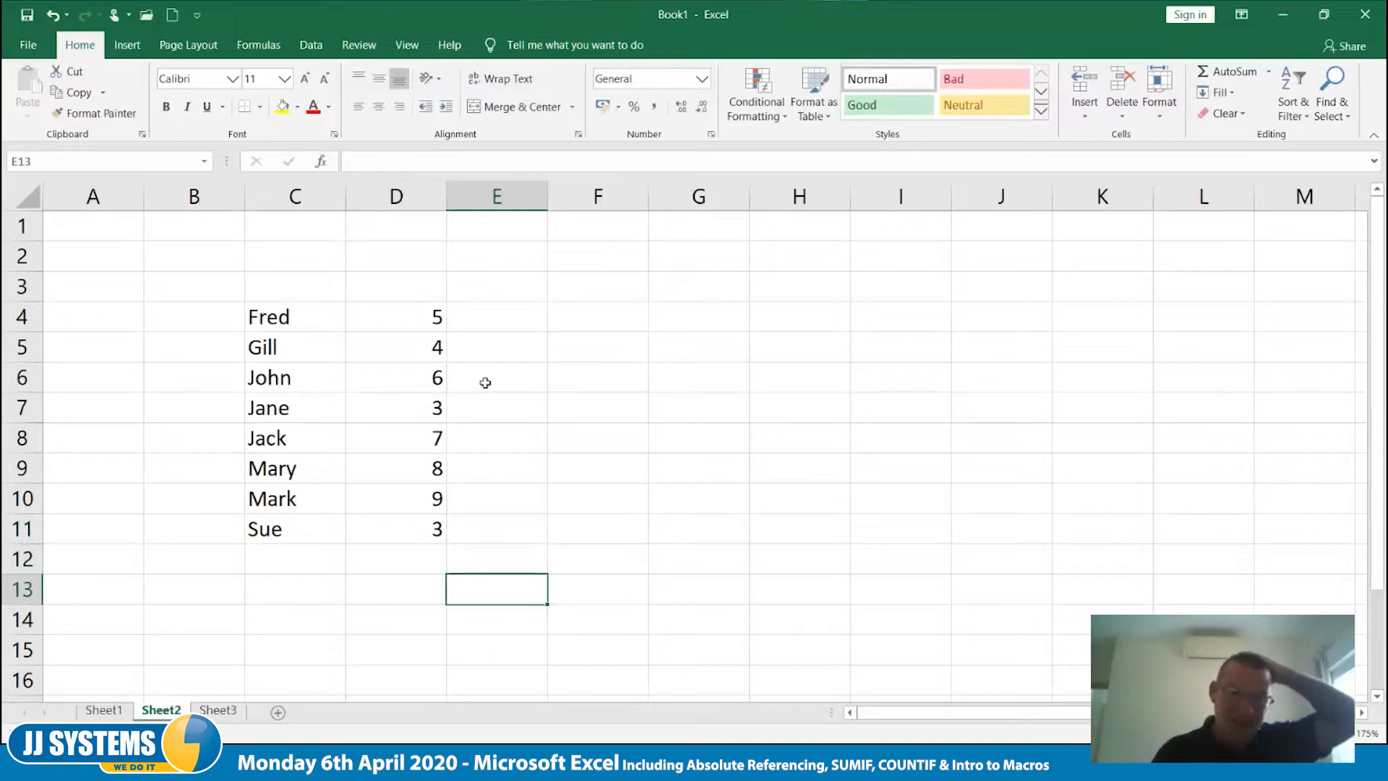
pyautogui.press('Left')
pyautogui.press('Down')
pyautogui.press('Left')
pyautogui.press('Up')
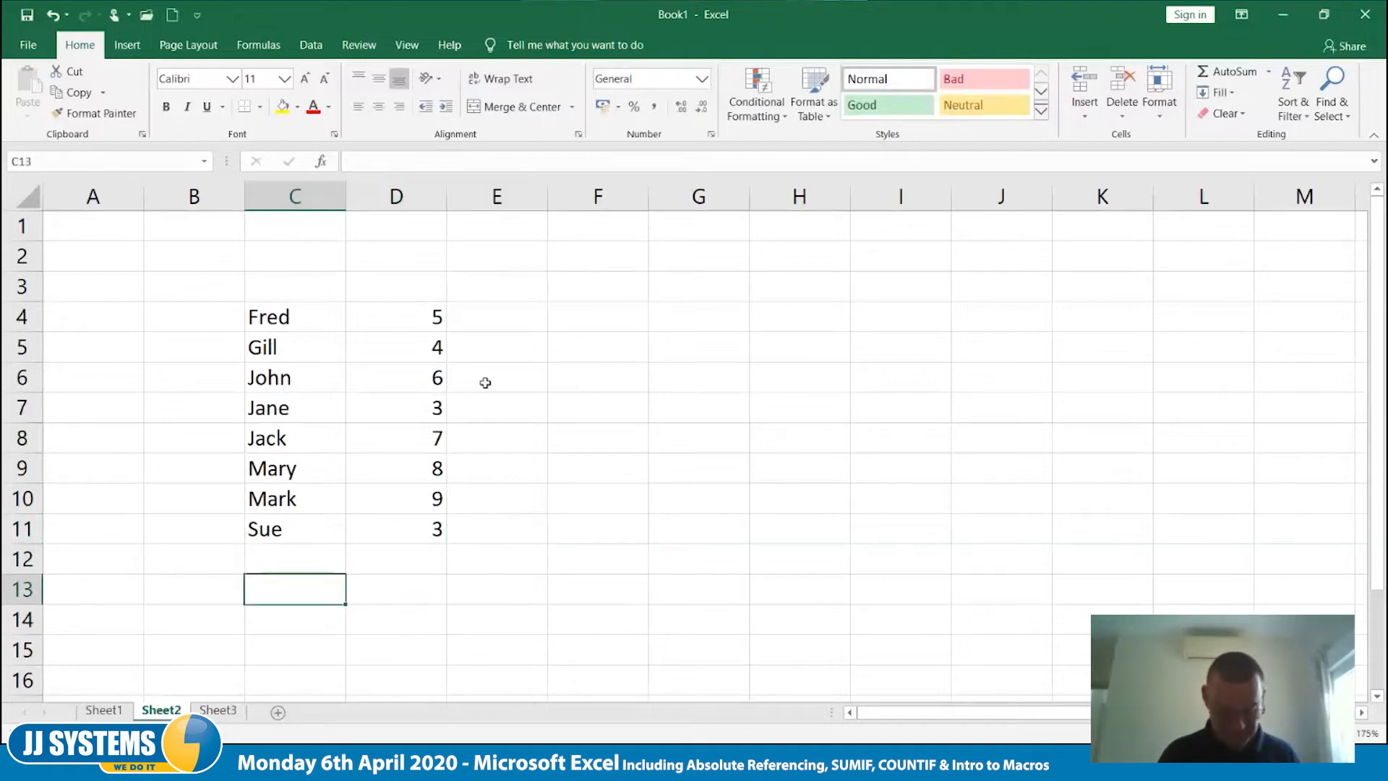
pyautogui.write('Total')
pyautogui.press('Right')
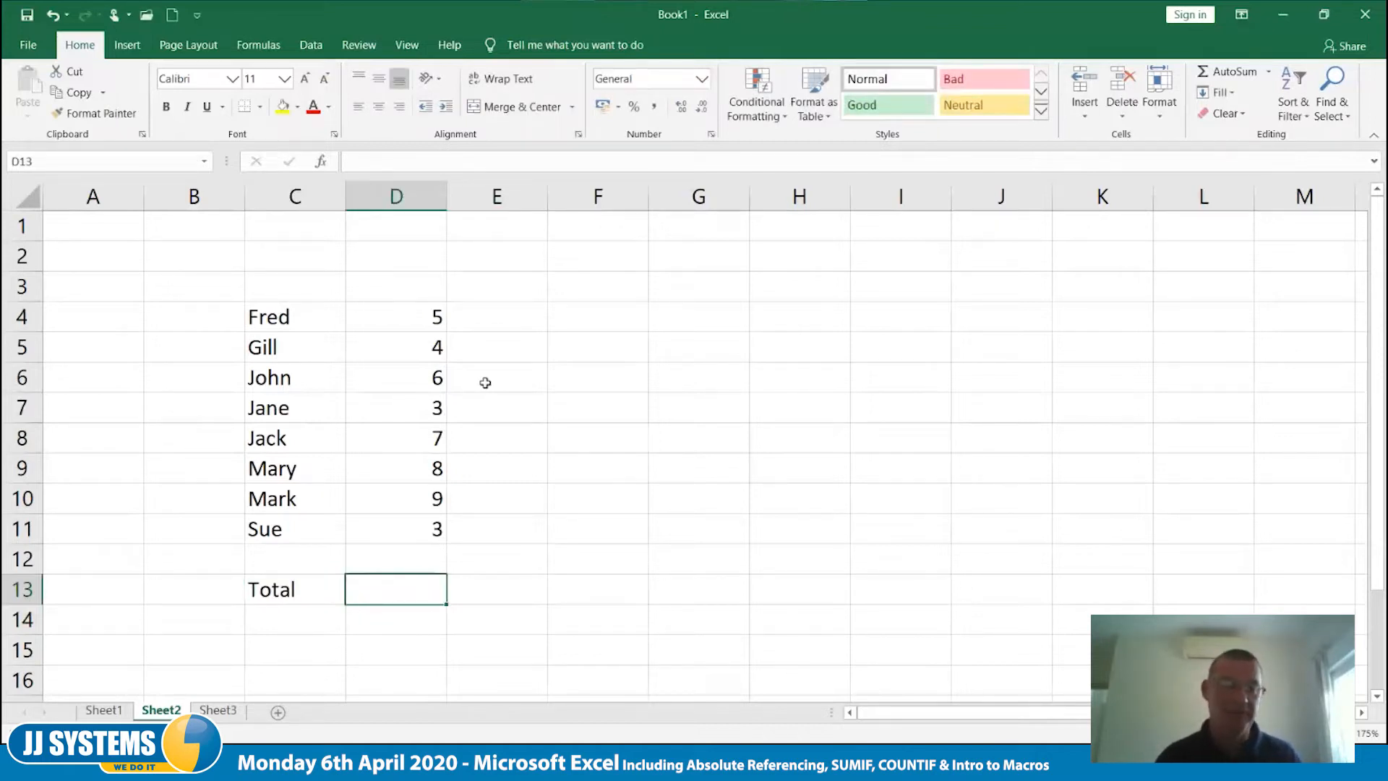
# - Delete the empty row 2 above the names list
pyautogui.click(23, 256)
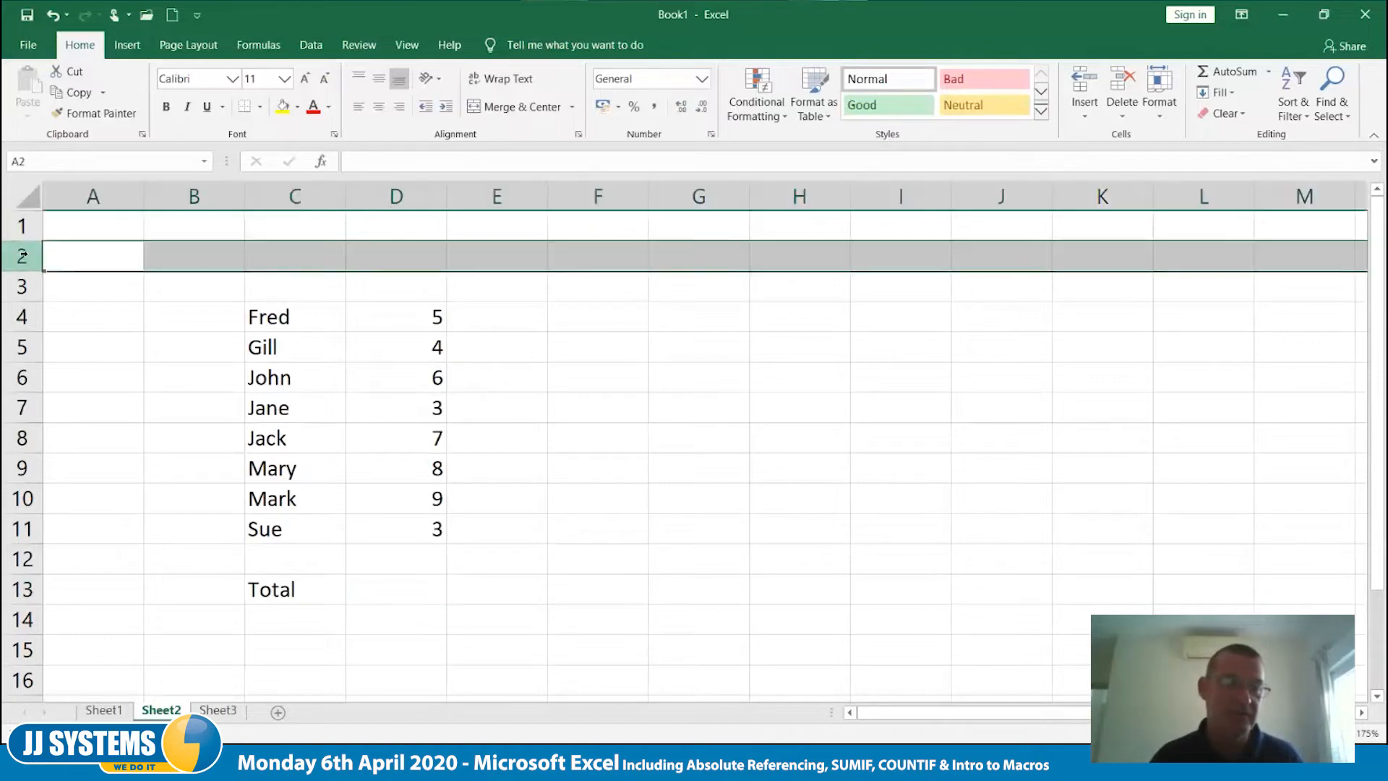
pyautogui.rightClick(23, 256)
pyautogui.click(90, 400)
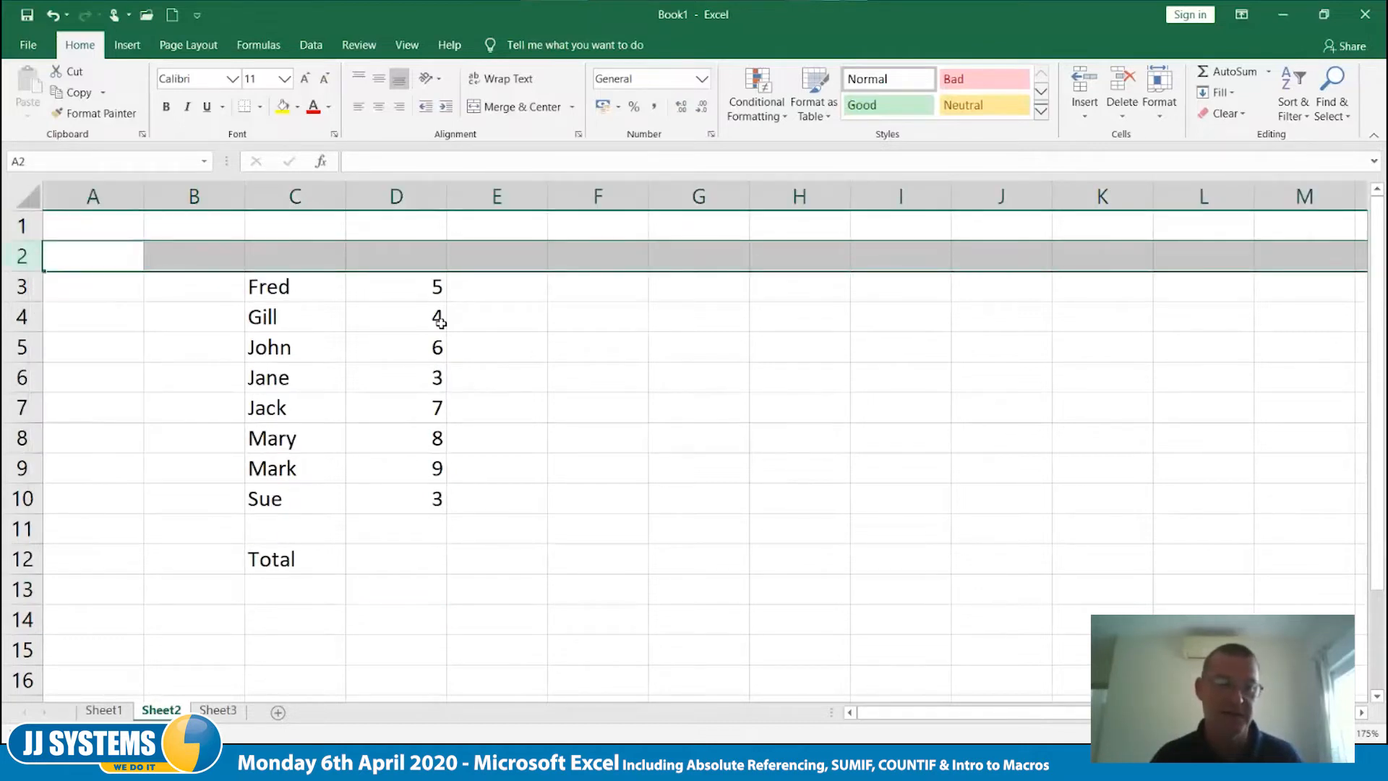
pyautogui.click(508, 310)
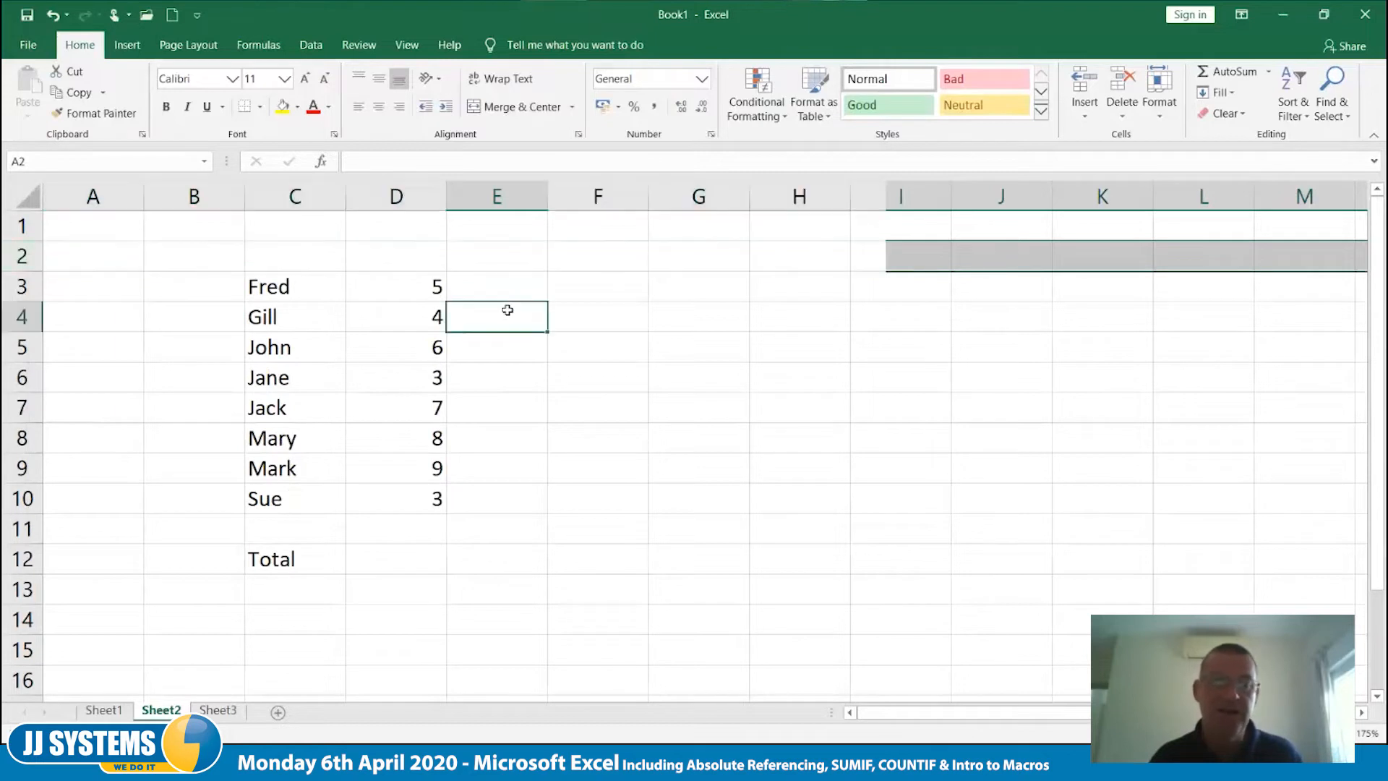
# - Center the contents of columns D and E horizontally
pyautogui.moveTo(399, 191); pyautogui.dragTo(506, 196)
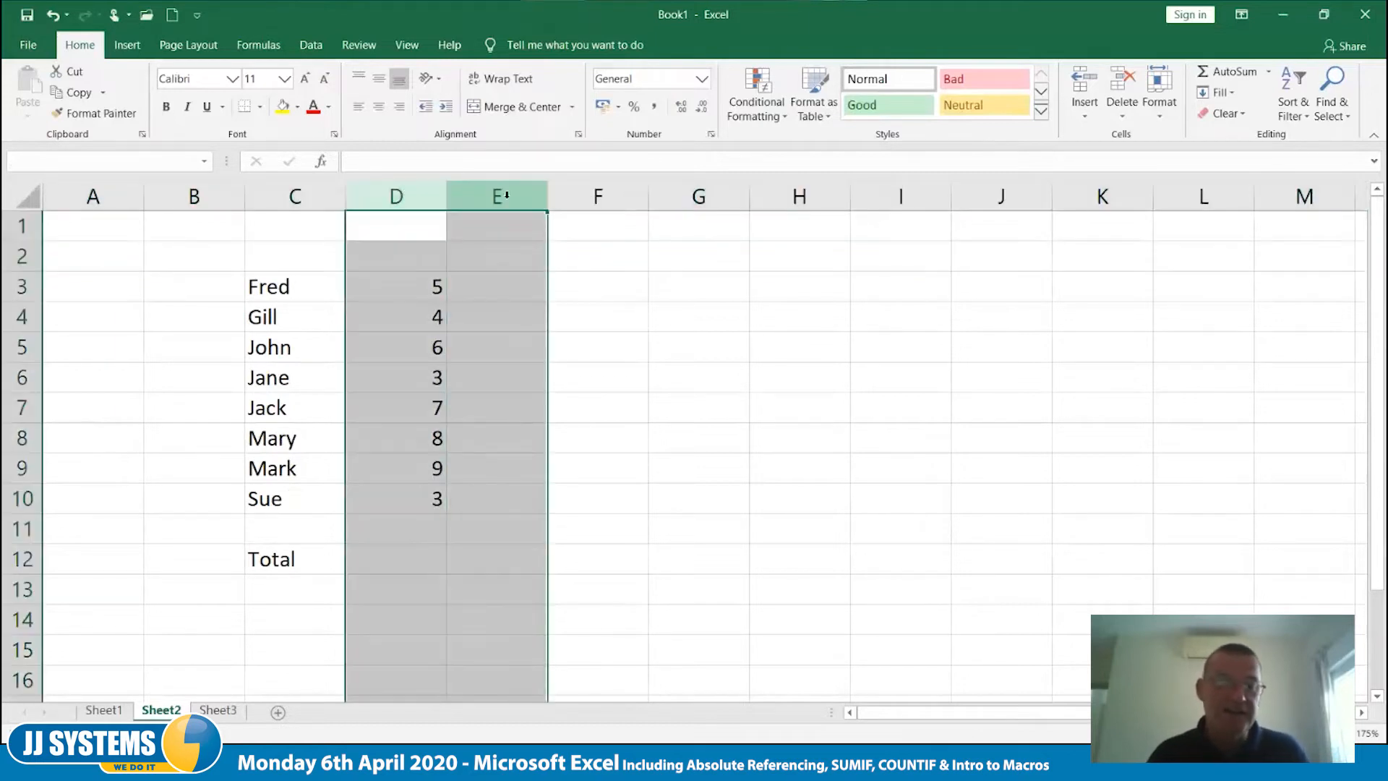
pyautogui.click(378, 107)
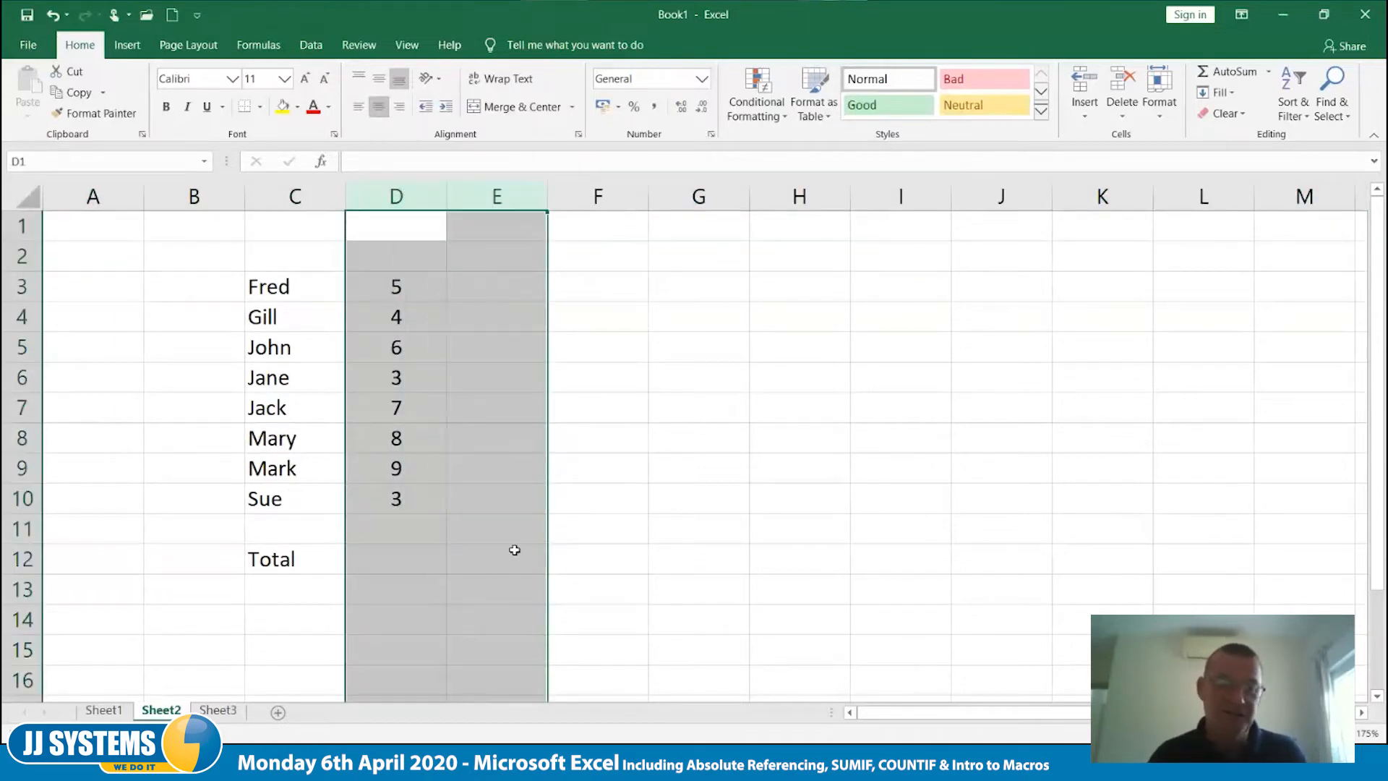
pyautogui.click(514, 550)
# - Enter the formula =SUM(D3:D11) in D12 beside the Total label
pyautogui.click(387, 568)
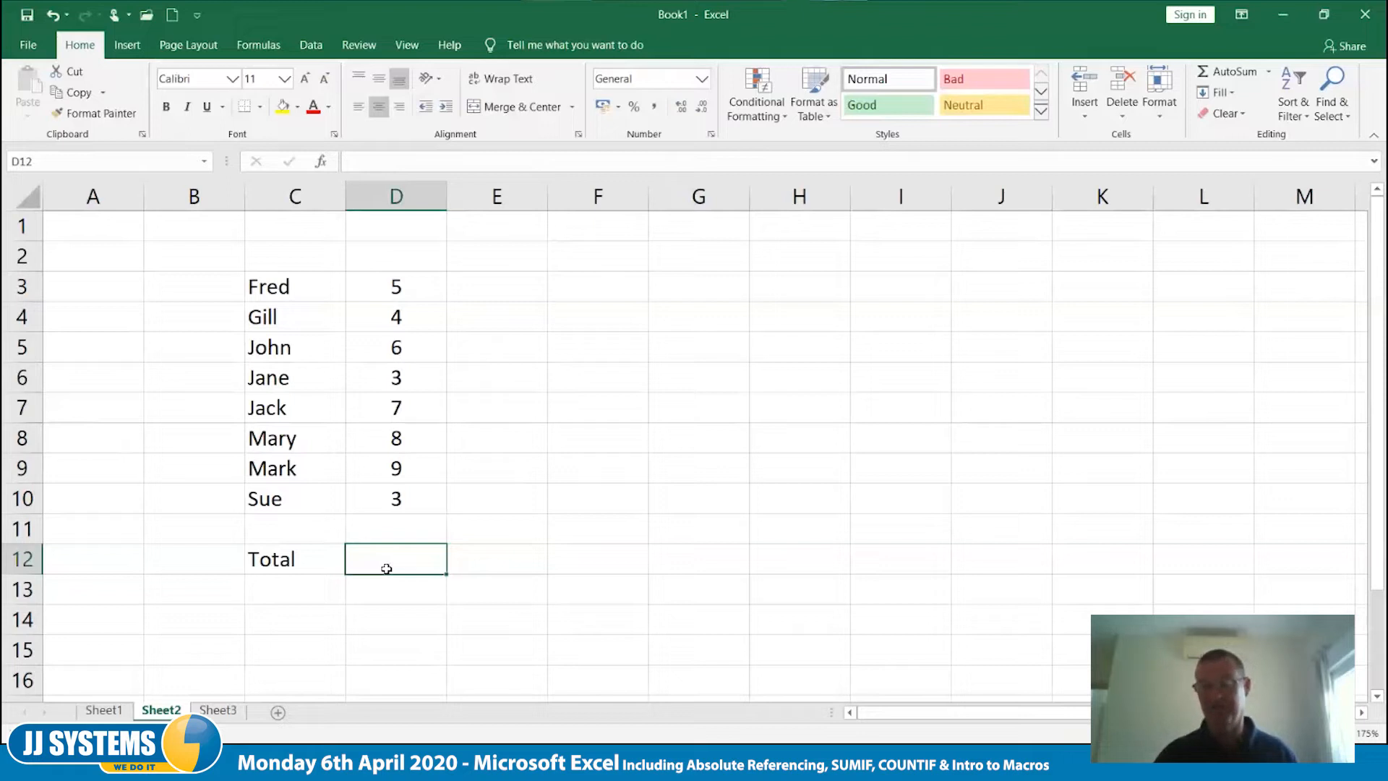
pyautogui.write('=sum')
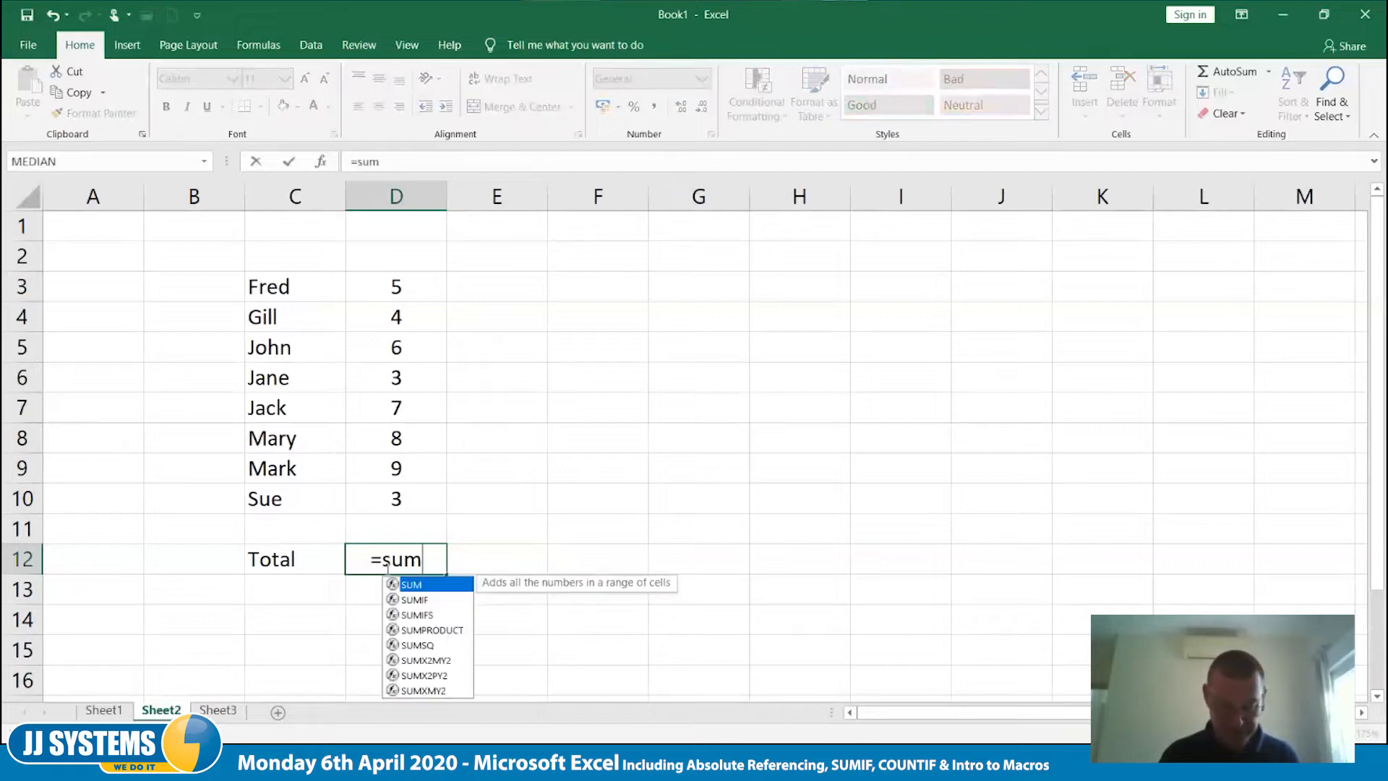
pyautogui.write('(')
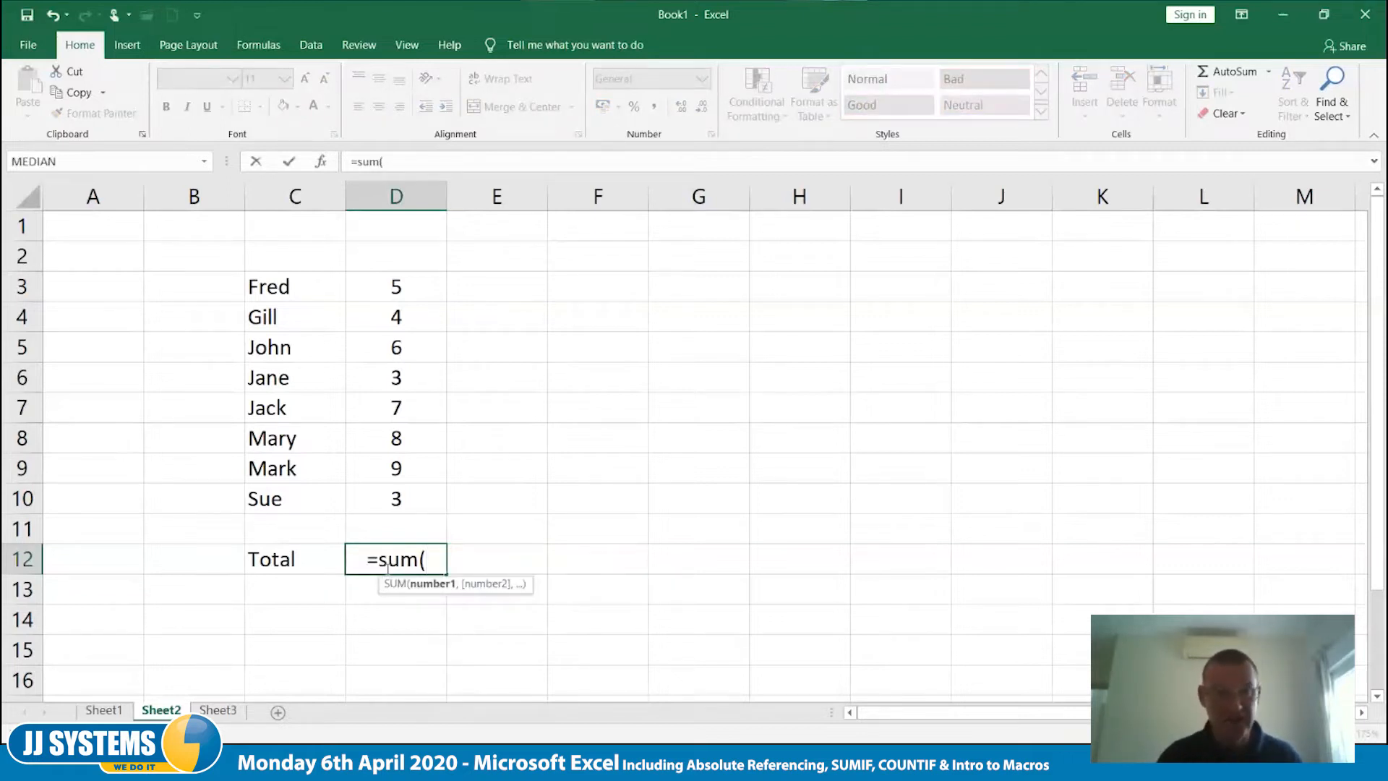
pyautogui.write('d3')
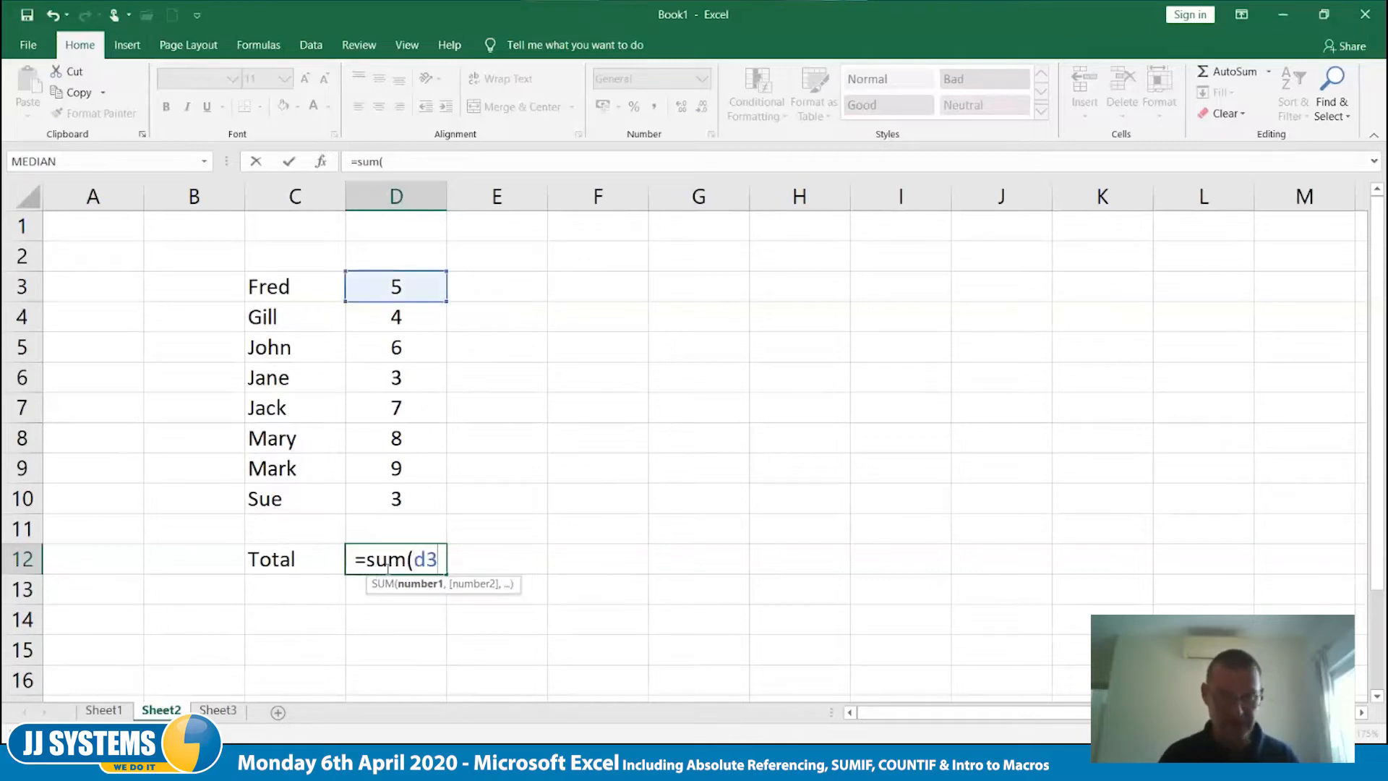
pyautogui.write(':')
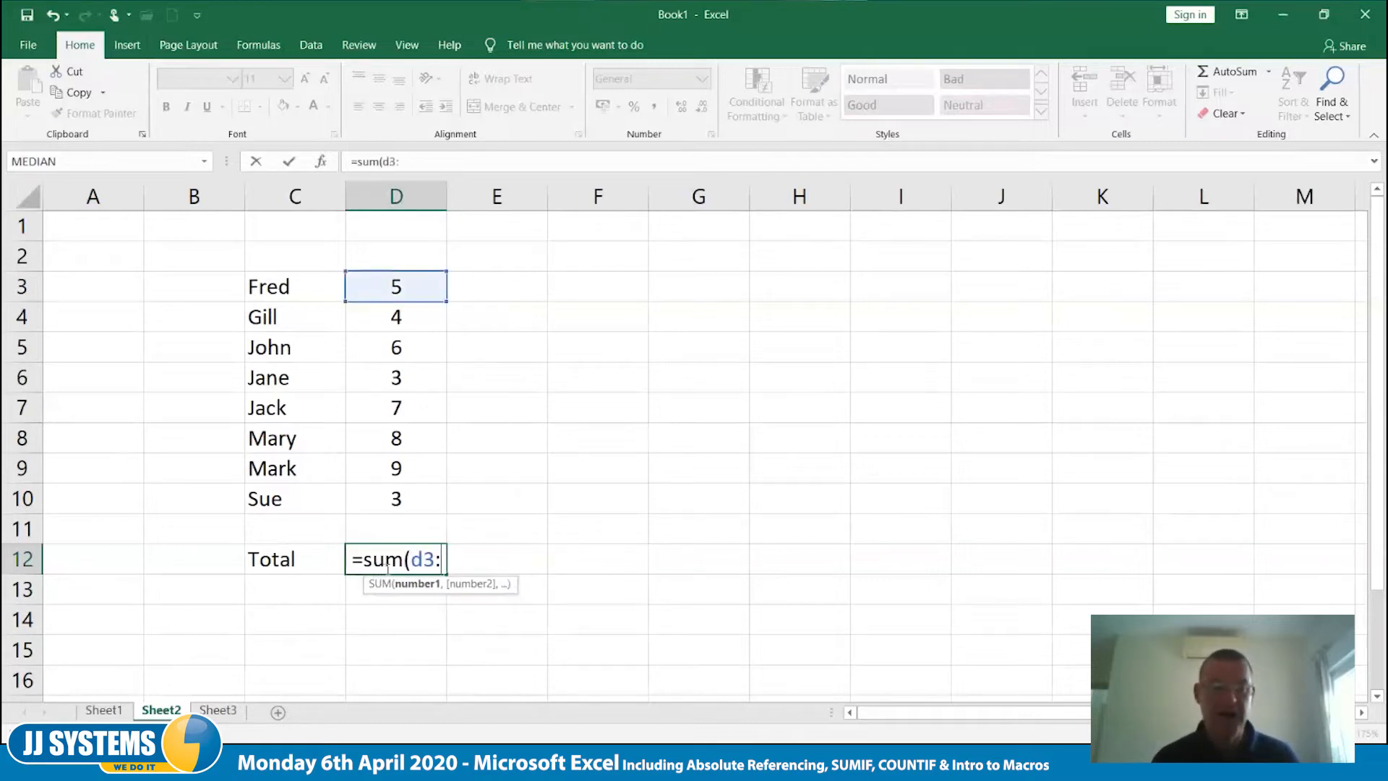
pyautogui.write('d11)')
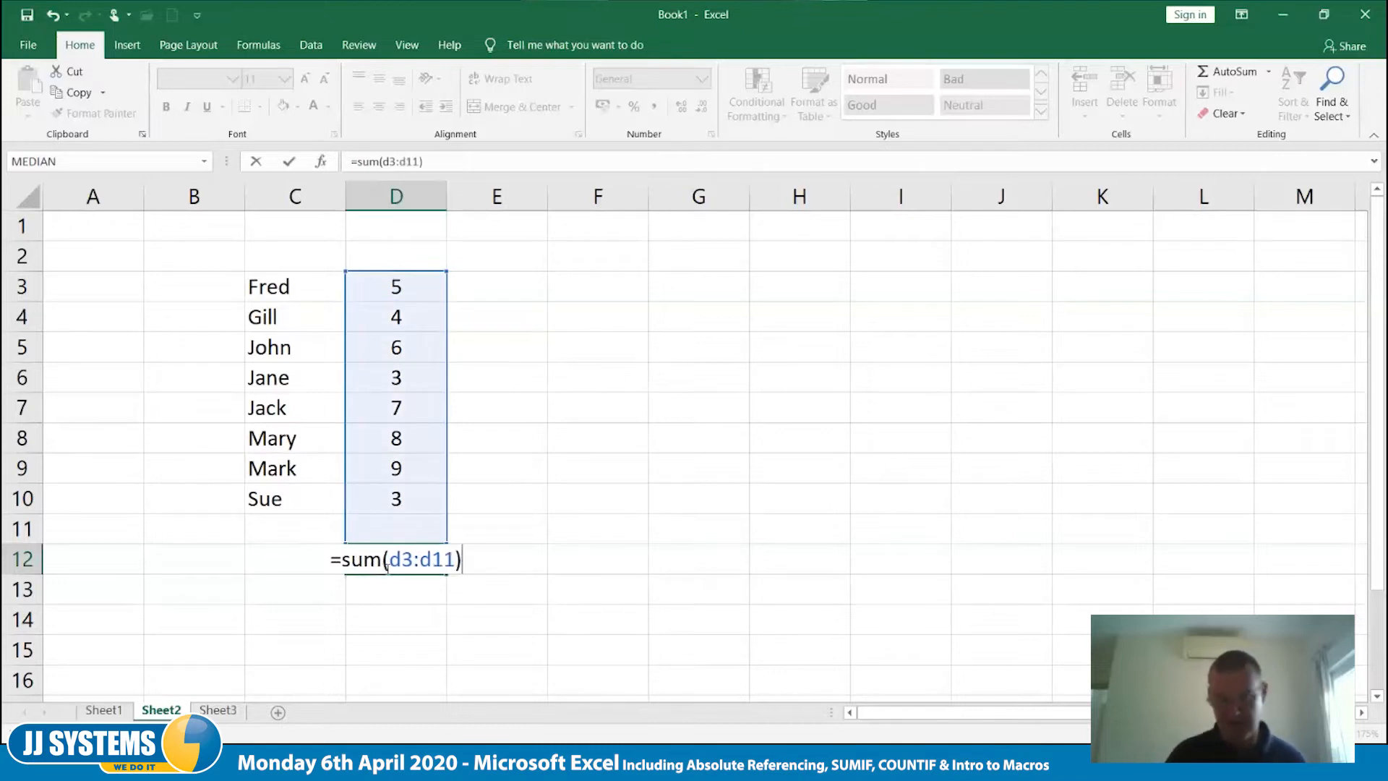
pyautogui.press('Tab')
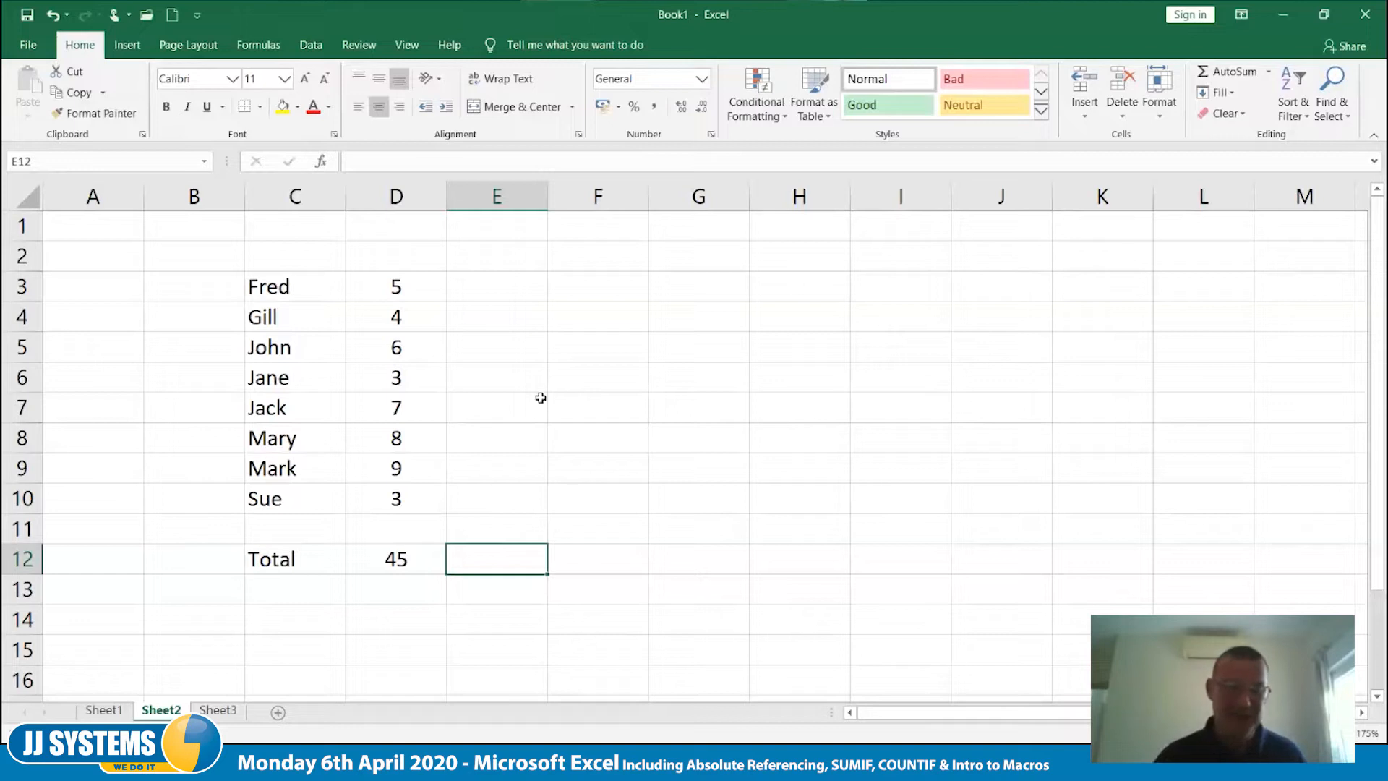
# - Add the column heading Paid in E2
pyautogui.click(504, 254)
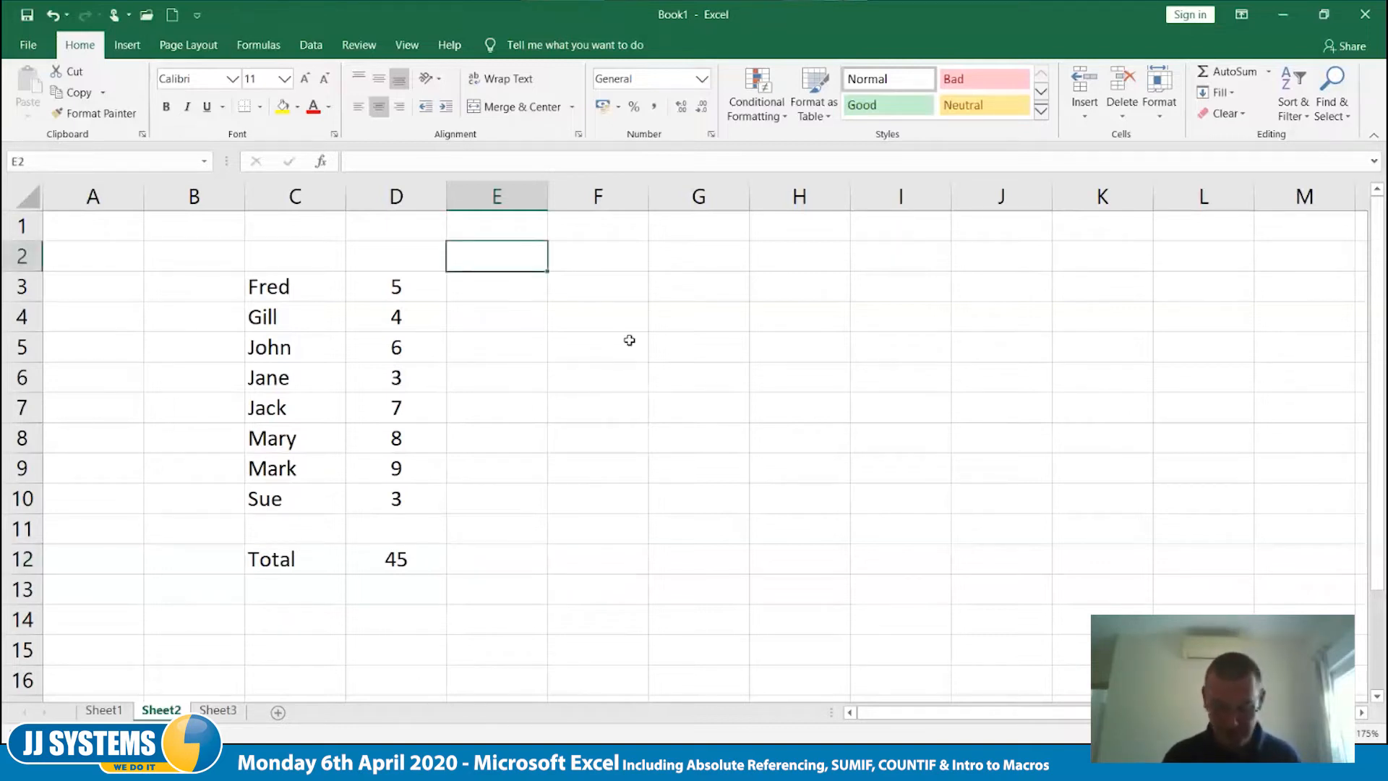
pyautogui.write('Paid')
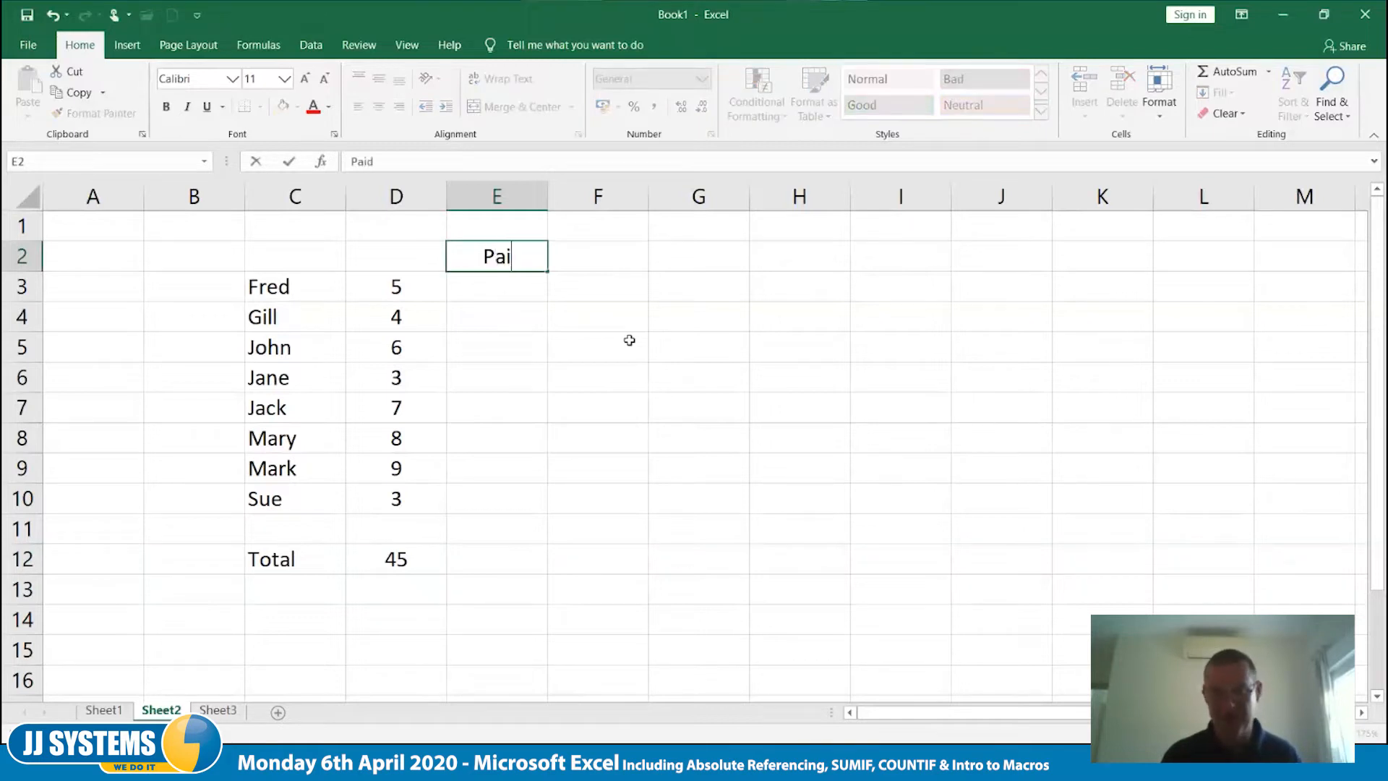
pyautogui.press('Tab')
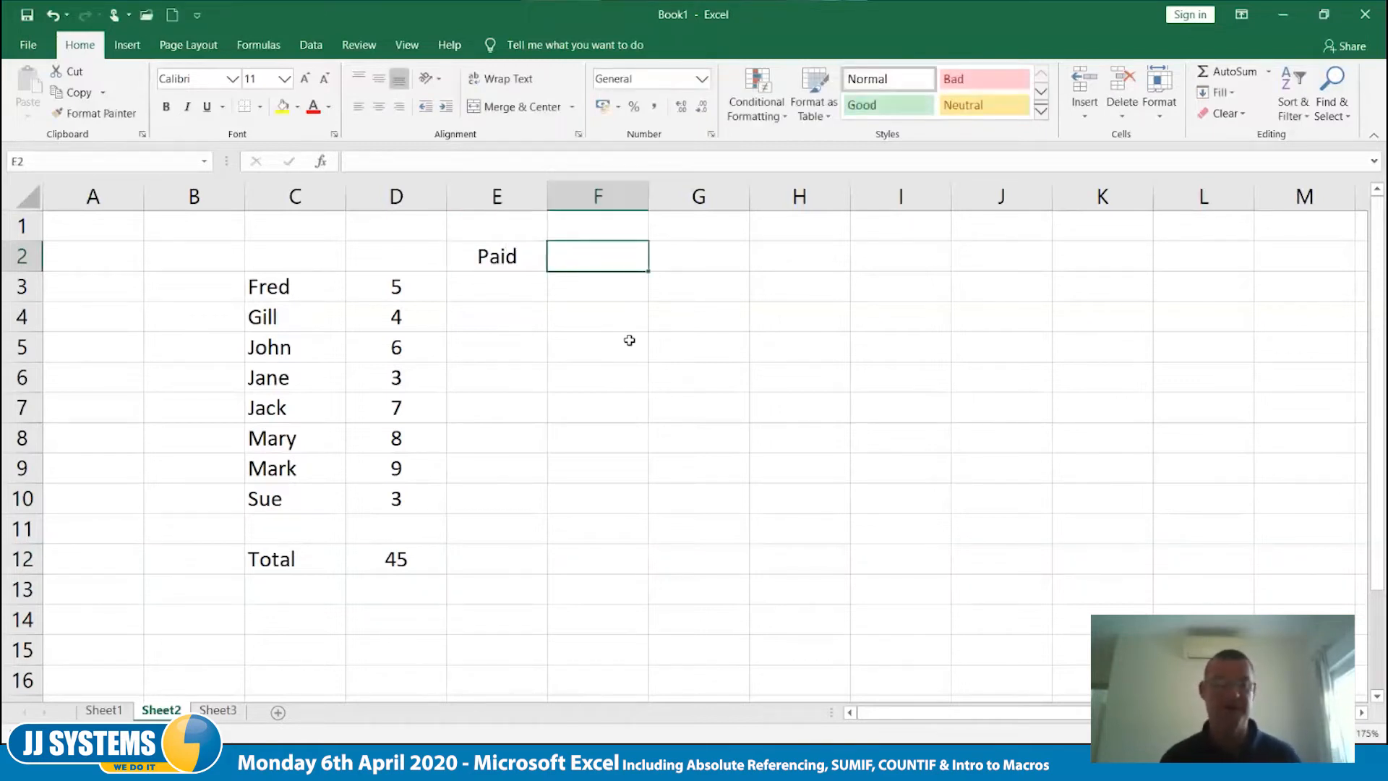
# - Mark the paid entries with p in E3, E5, E6, E8 and E10
pyautogui.press('Down')
pyautogui.press('Left')
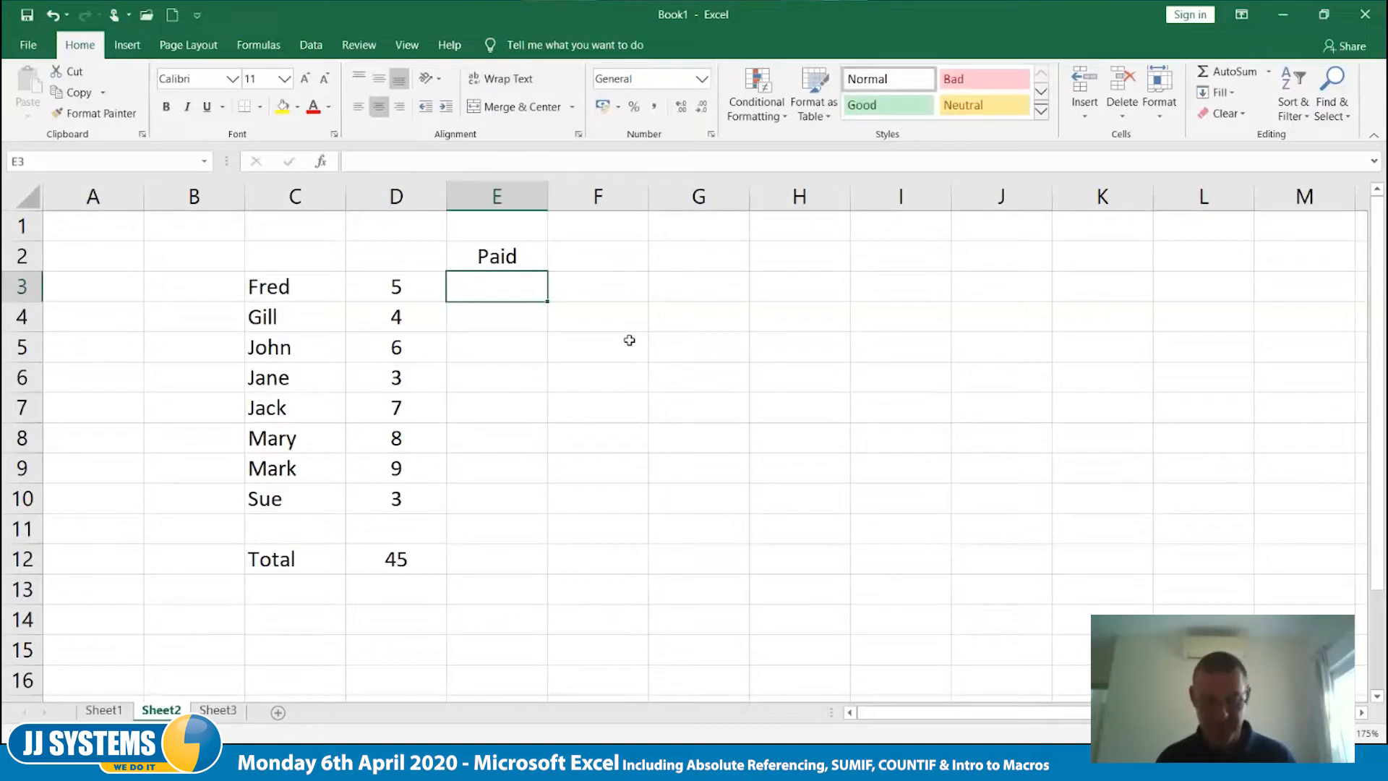
pyautogui.write('p')
pyautogui.press('BackSpace')
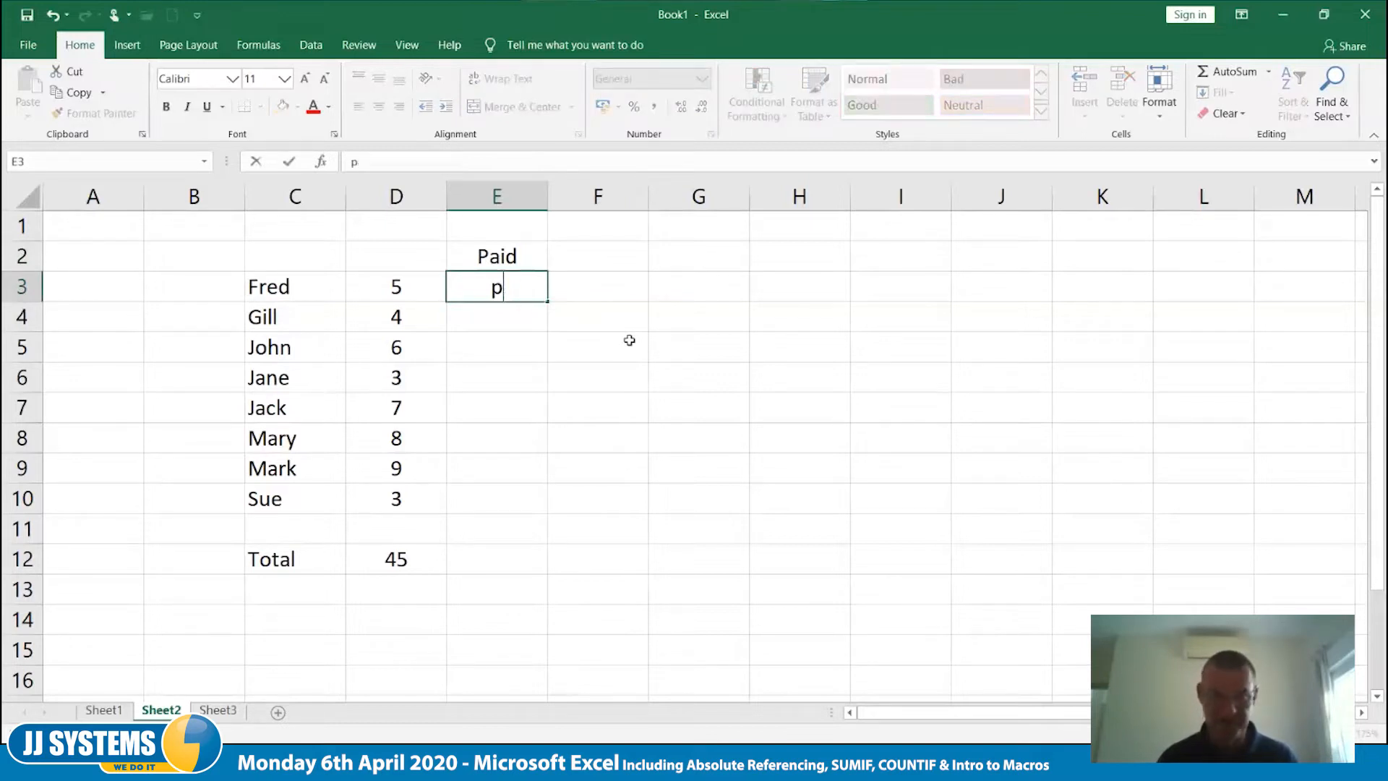
pyautogui.press('Return')
pyautogui.press('Down')
pyautogui.write('p')
pyautogui.press('Return')
pyautogui.write('p')
pyautogui.press('Return')
pyautogui.press('Down')
pyautogui.write('p')
pyautogui.press('Return')
pyautogui.press('Down')
pyautogui.write('p')
pyautogui.press('Return')
# - Add the label Paid in C14, two rows below the Total label
pyautogui.press('Down')
pyautogui.press('Down')
pyautogui.press('Down')
pyautogui.press('Left')
pyautogui.press('Left')
pyautogui.write('Paid')
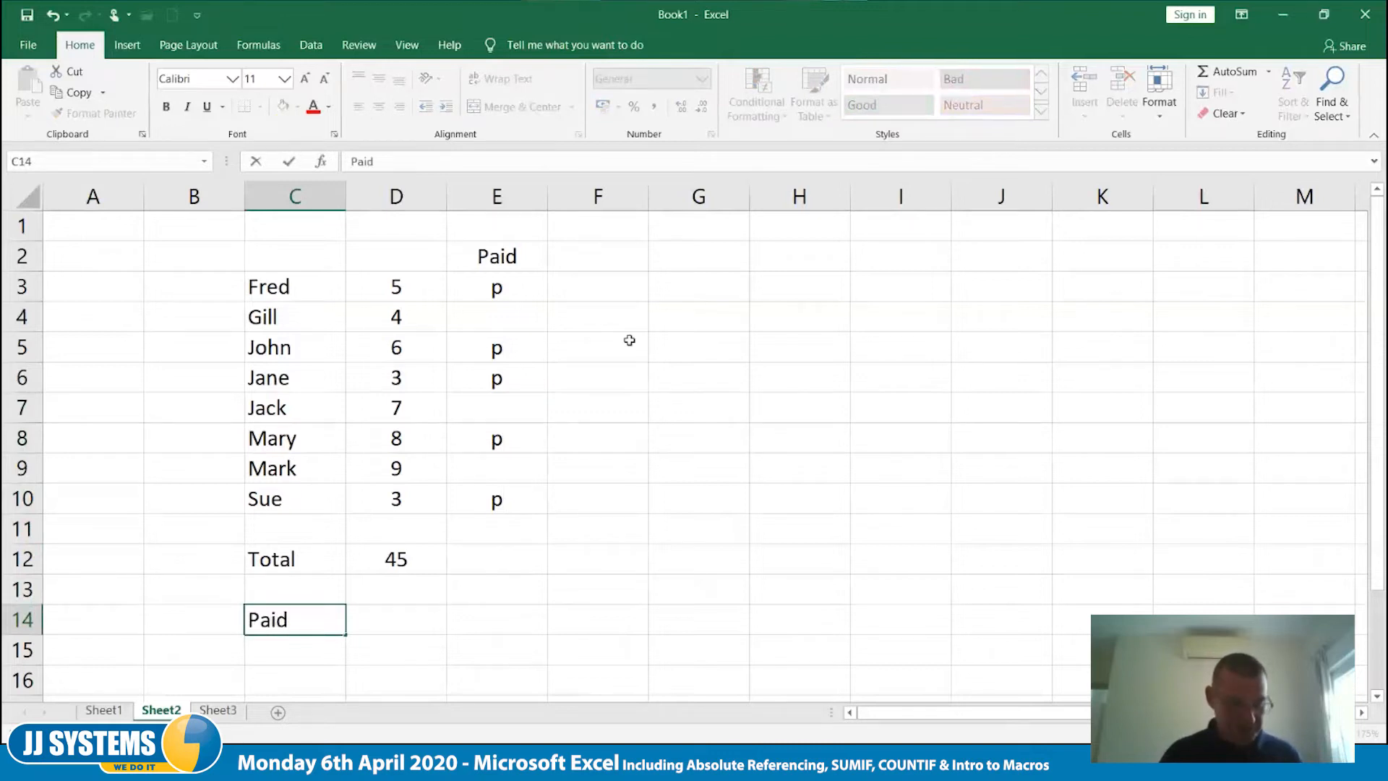
pyautogui.press('Tab')
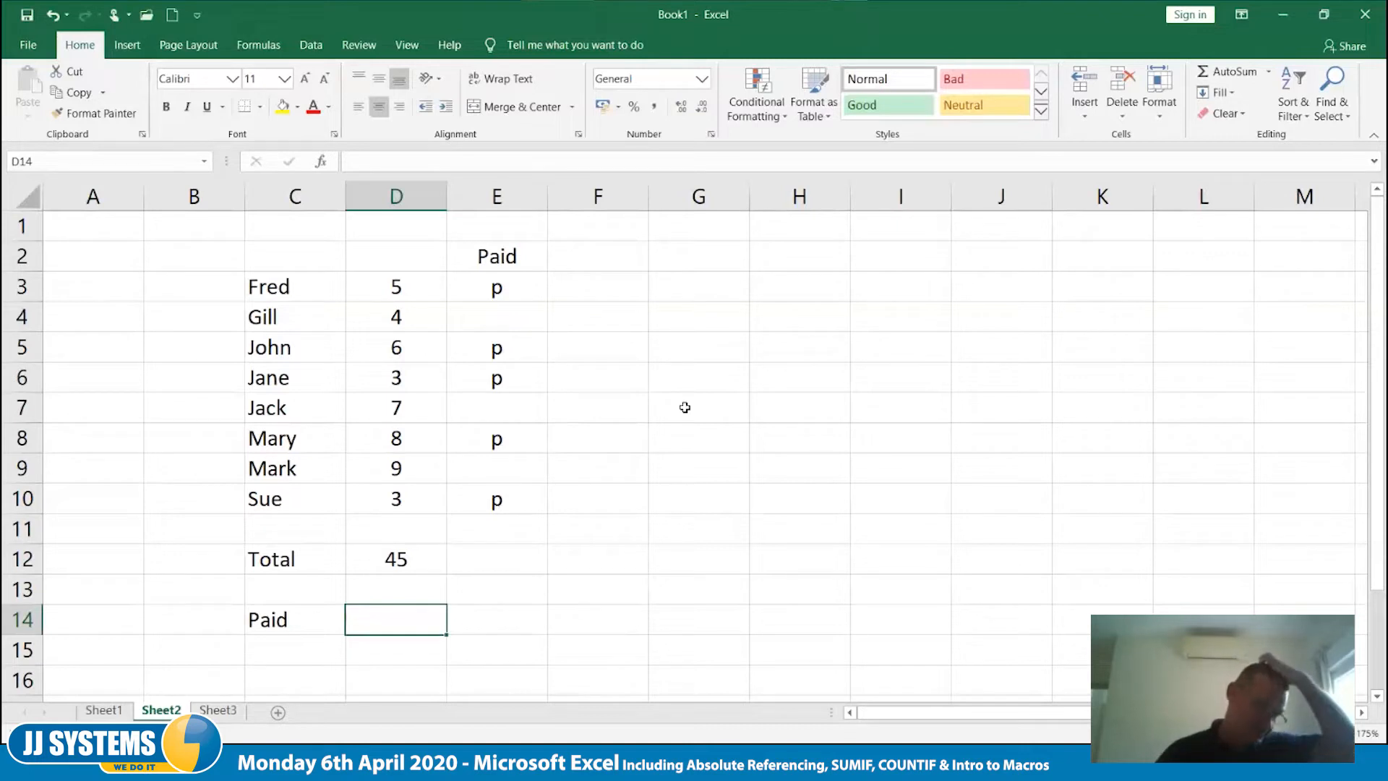
# - Merge and center G6:J11 into one cell, with font size 24 and the Text number format
pyautogui.moveTo(691, 388); pyautogui.dragTo(970, 528)
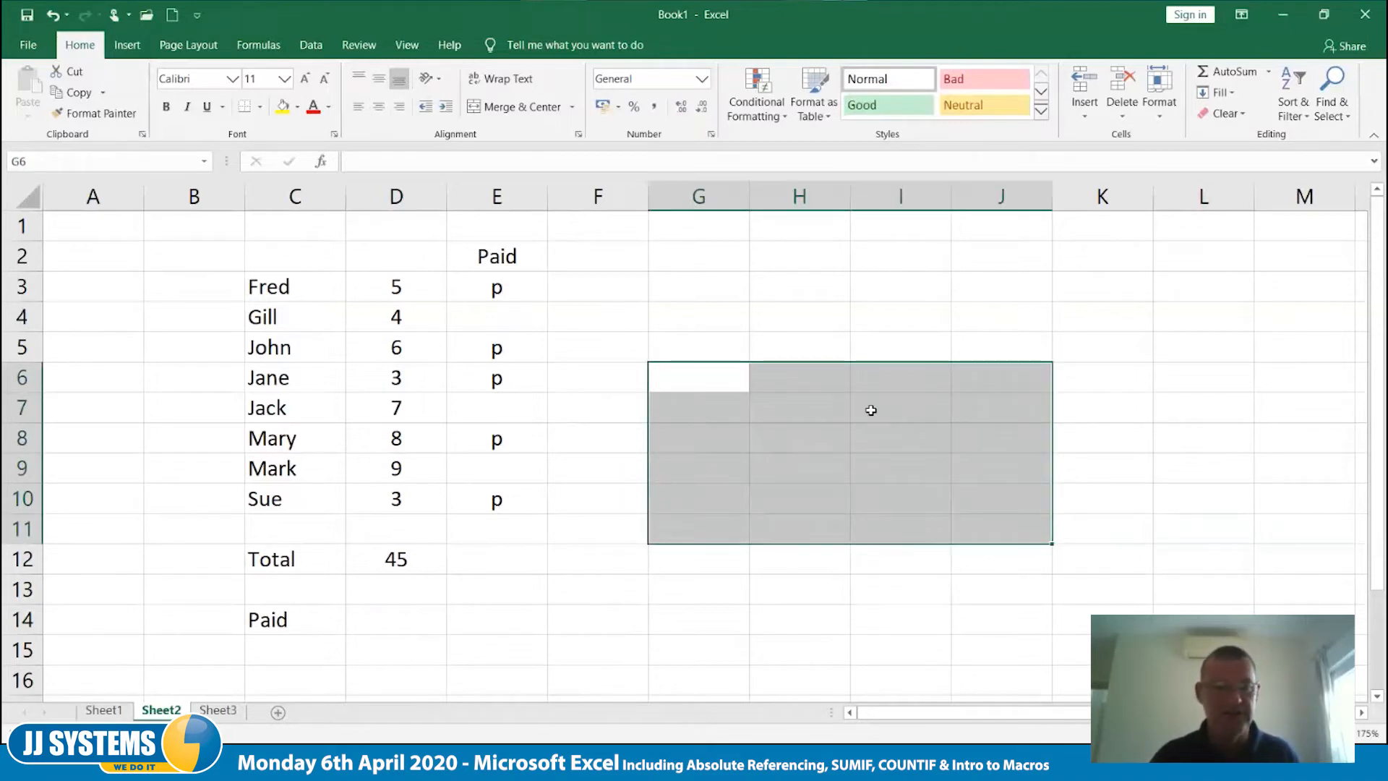
pyautogui.click(488, 107)
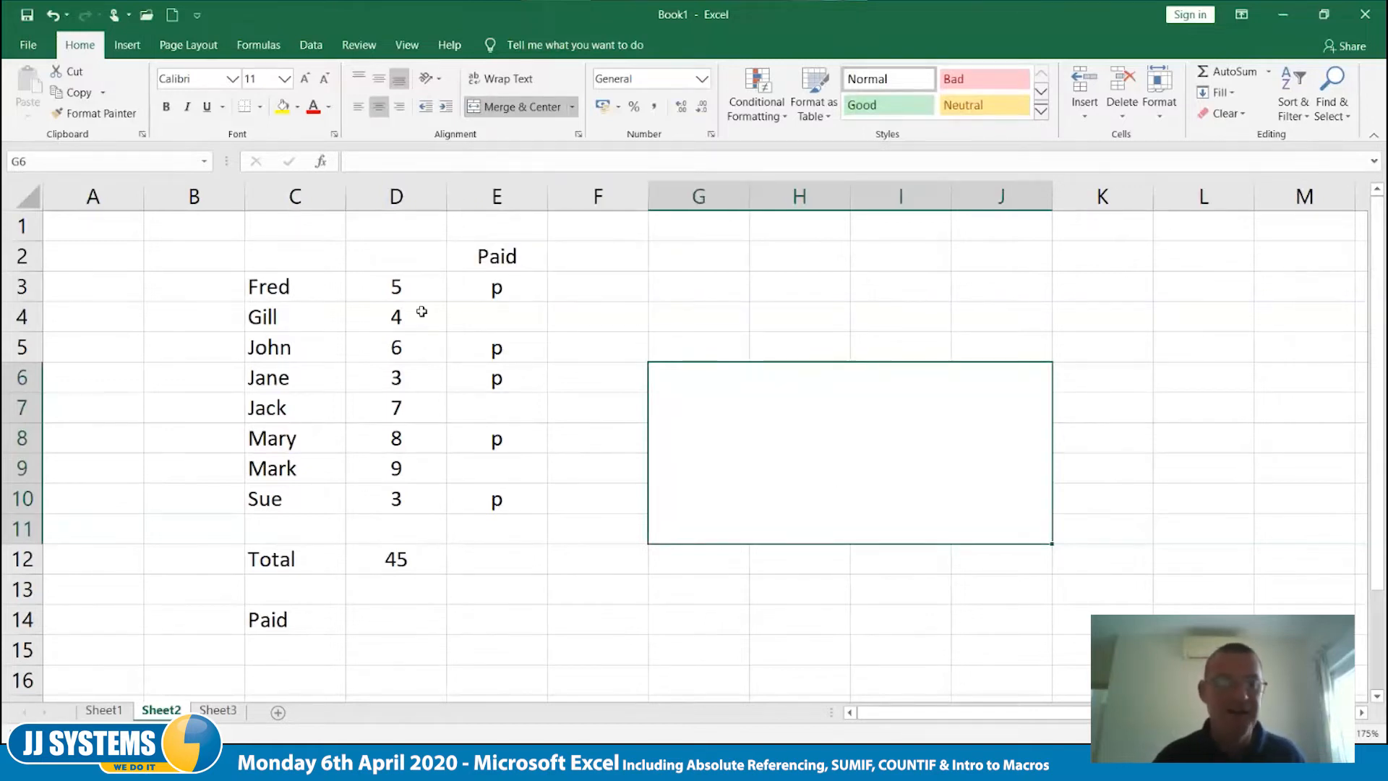
pyautogui.click(284, 78)
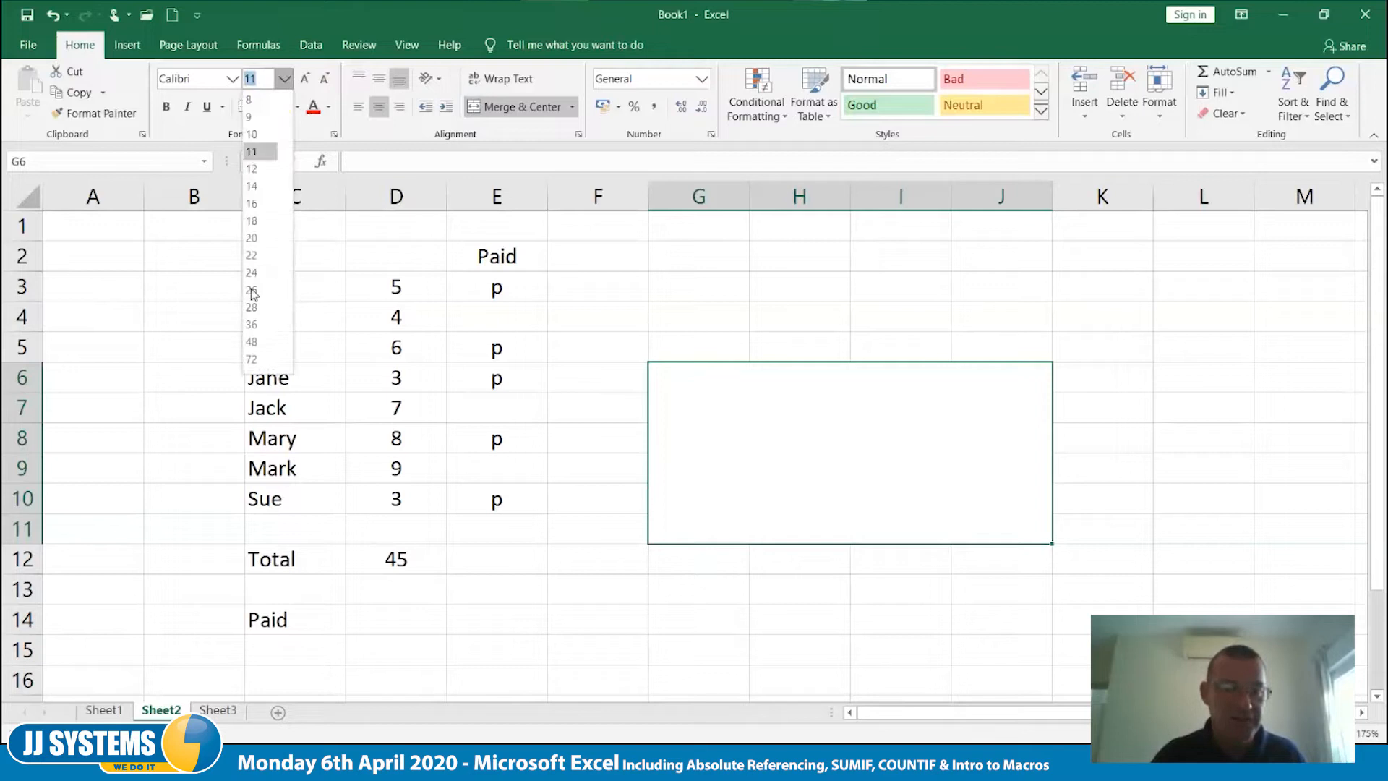
pyautogui.click(253, 274)
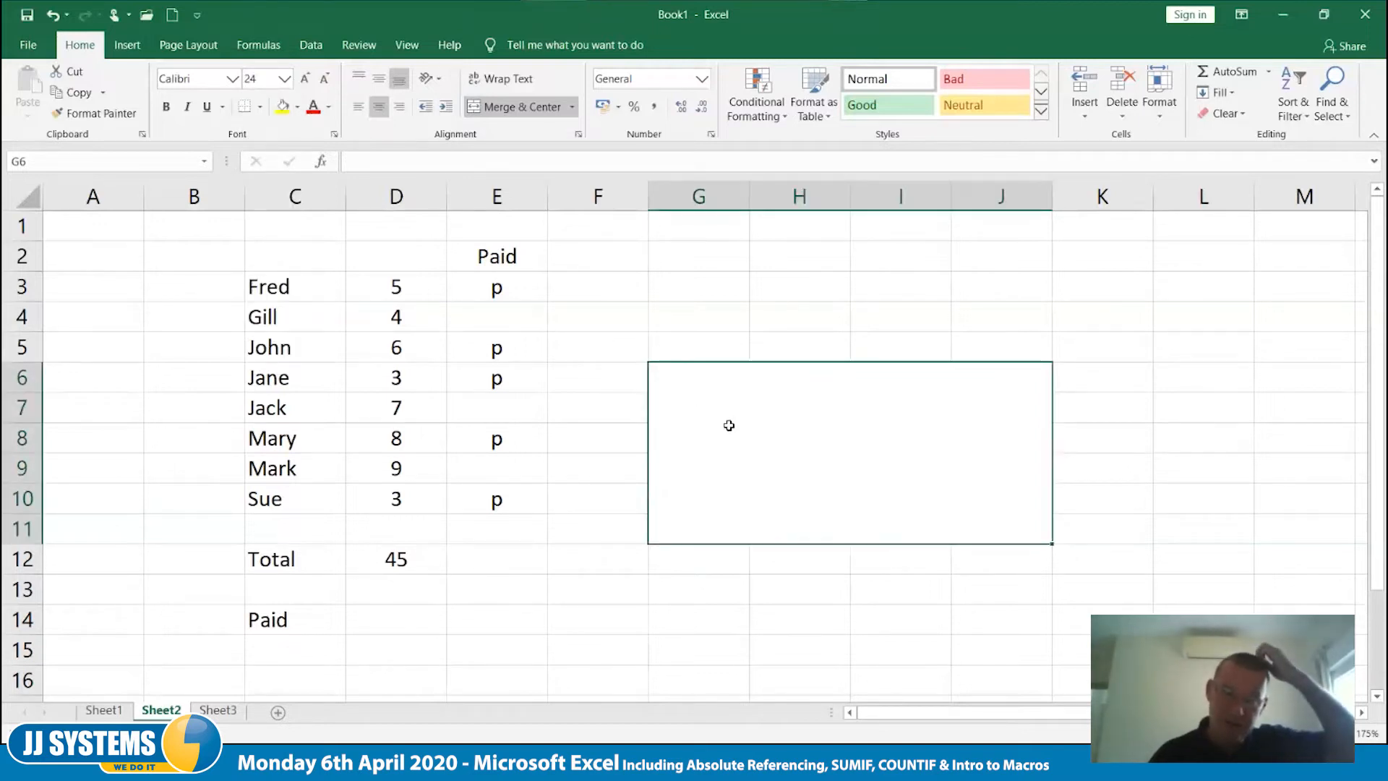
pyautogui.click(703, 80)
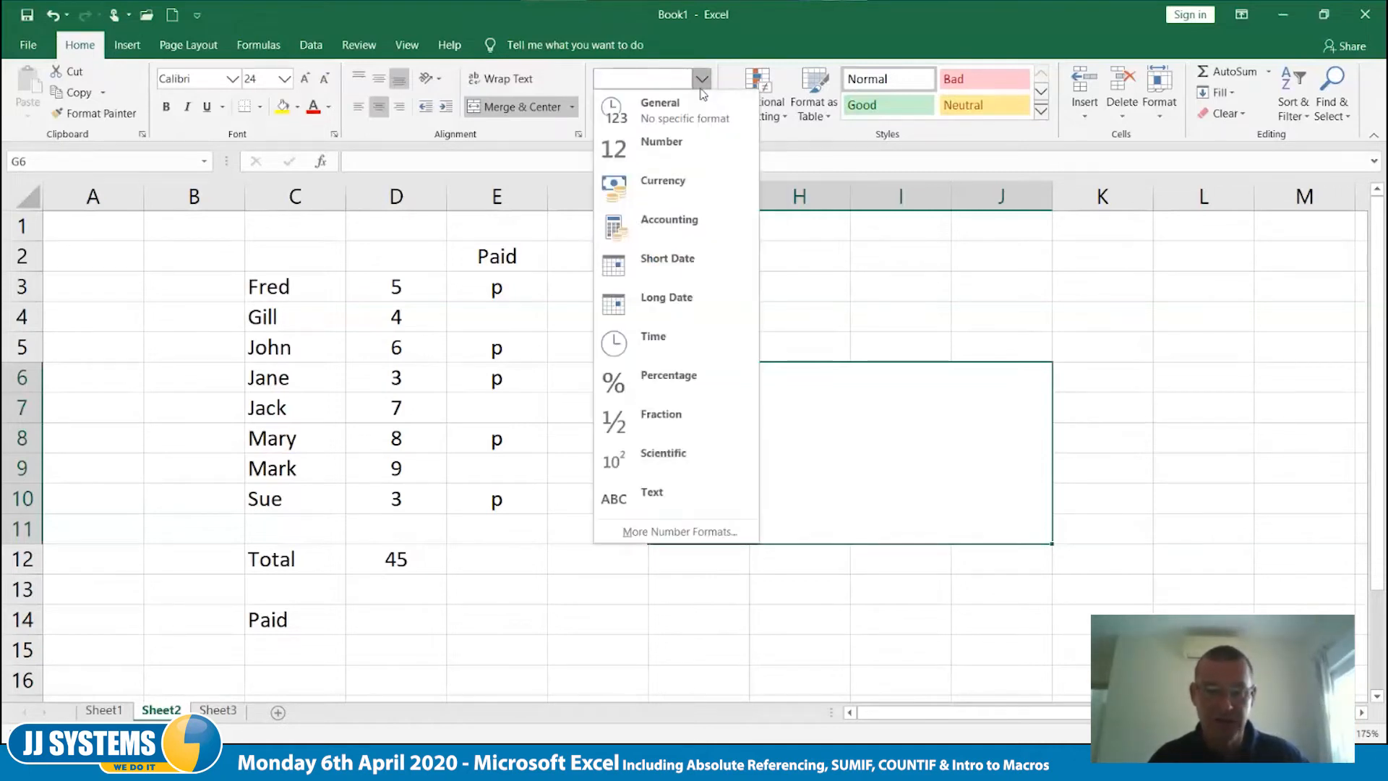
pyautogui.click(691, 500)
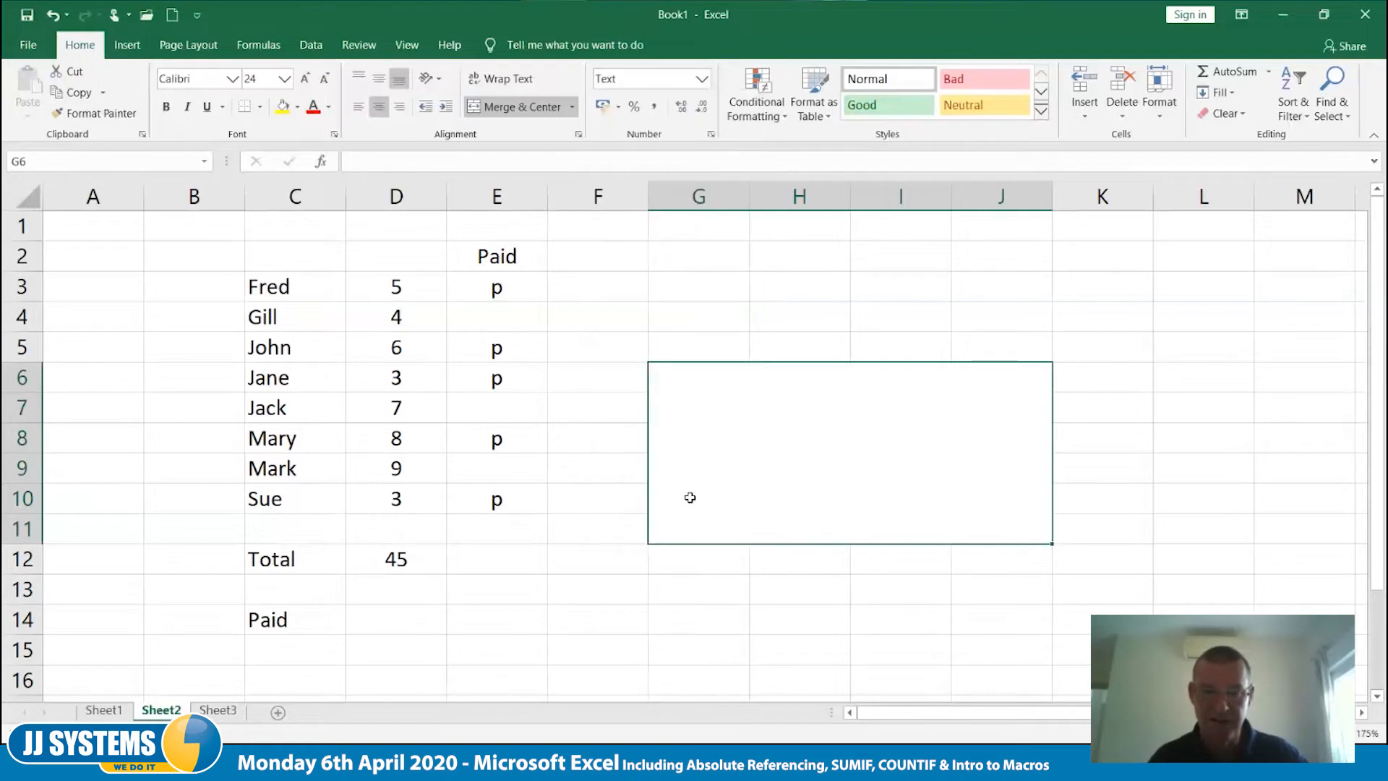
# - Start the syntax note in the merged G6:J11 cell with '=SUMIF(, including a leading apostrophe to keep it as text
pyautogui.doubleClick(716, 447)
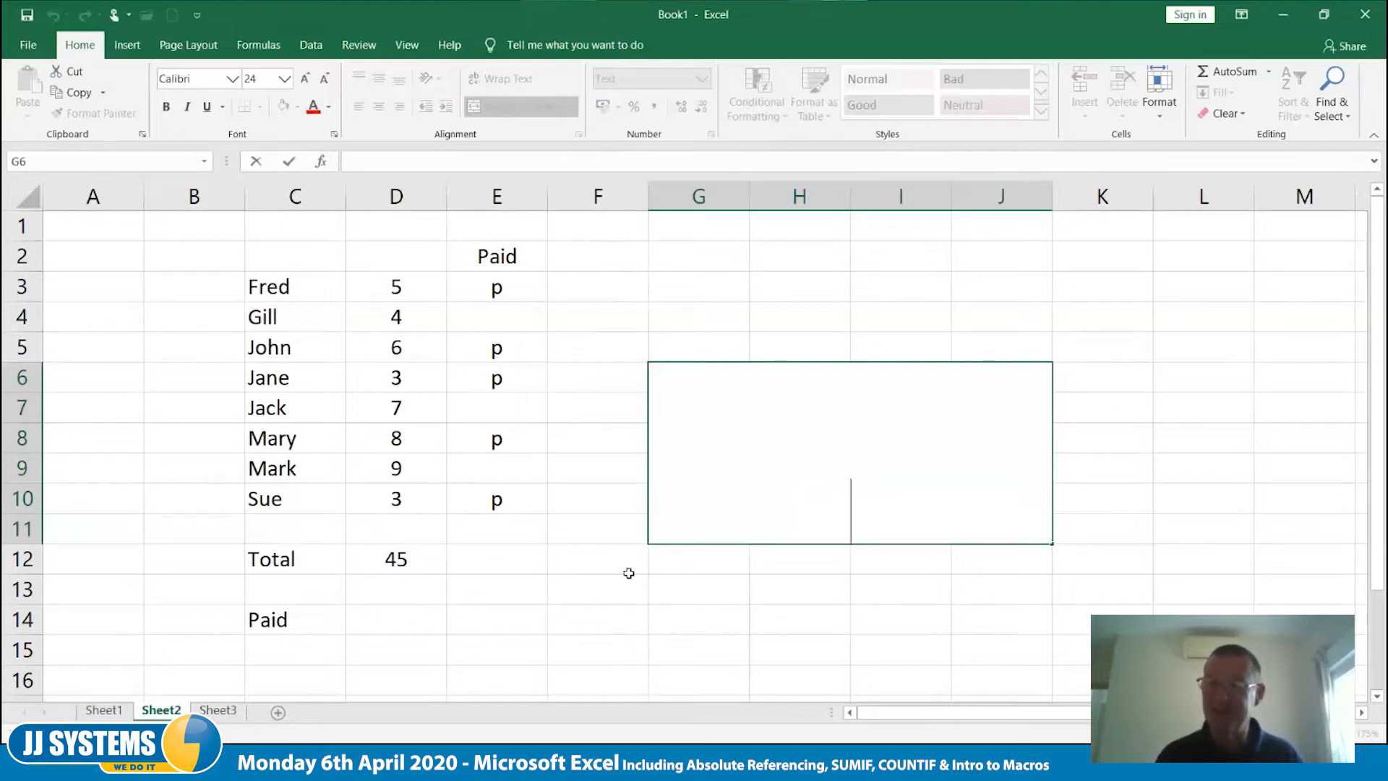
pyautogui.write('=')
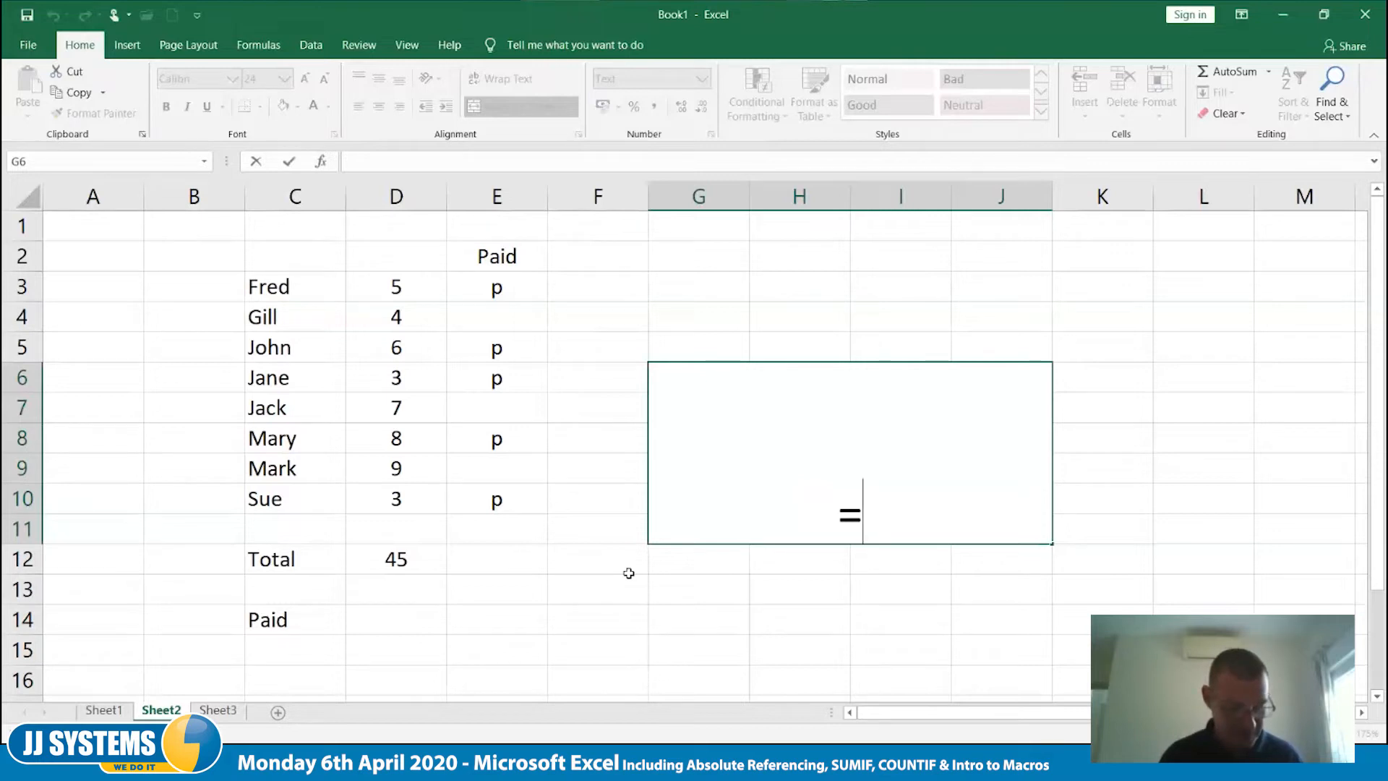
pyautogui.write('SU')
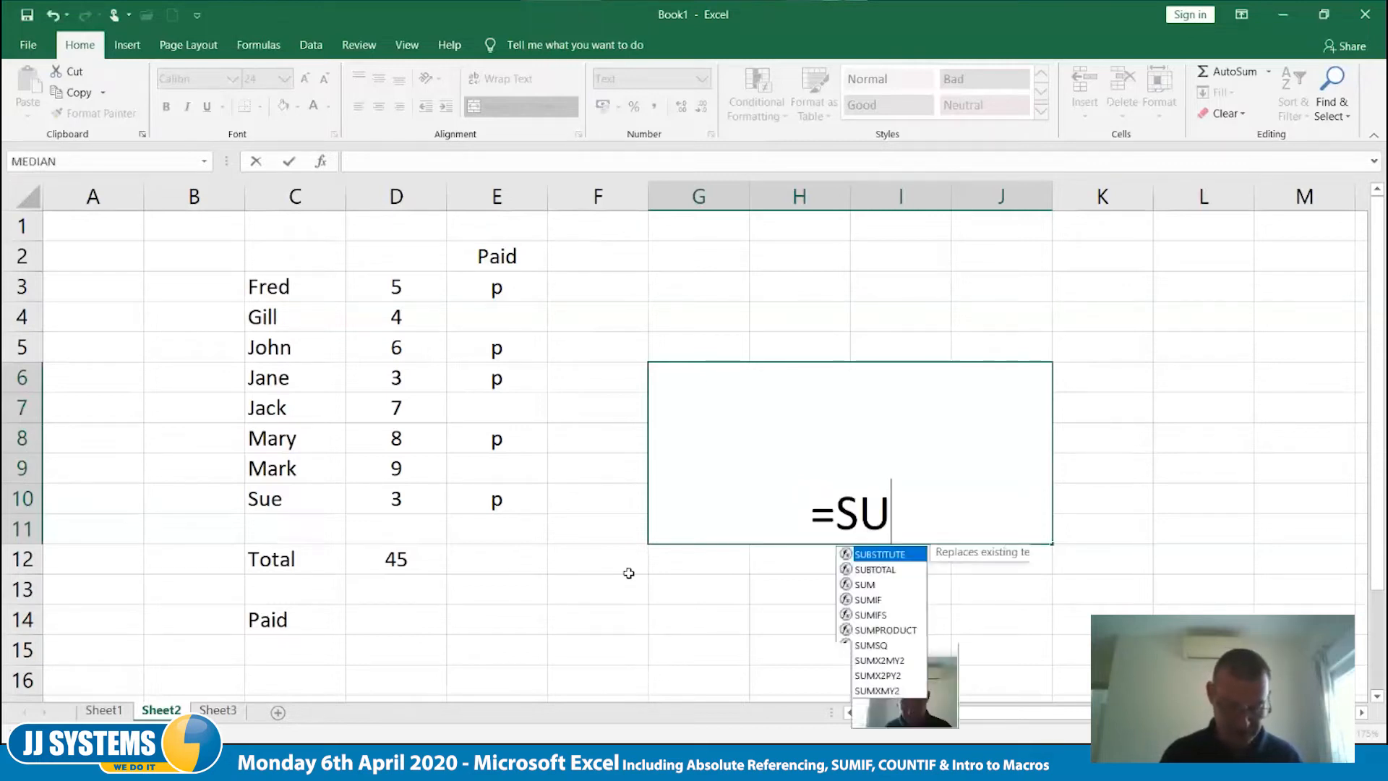
pyautogui.write('MIF(')
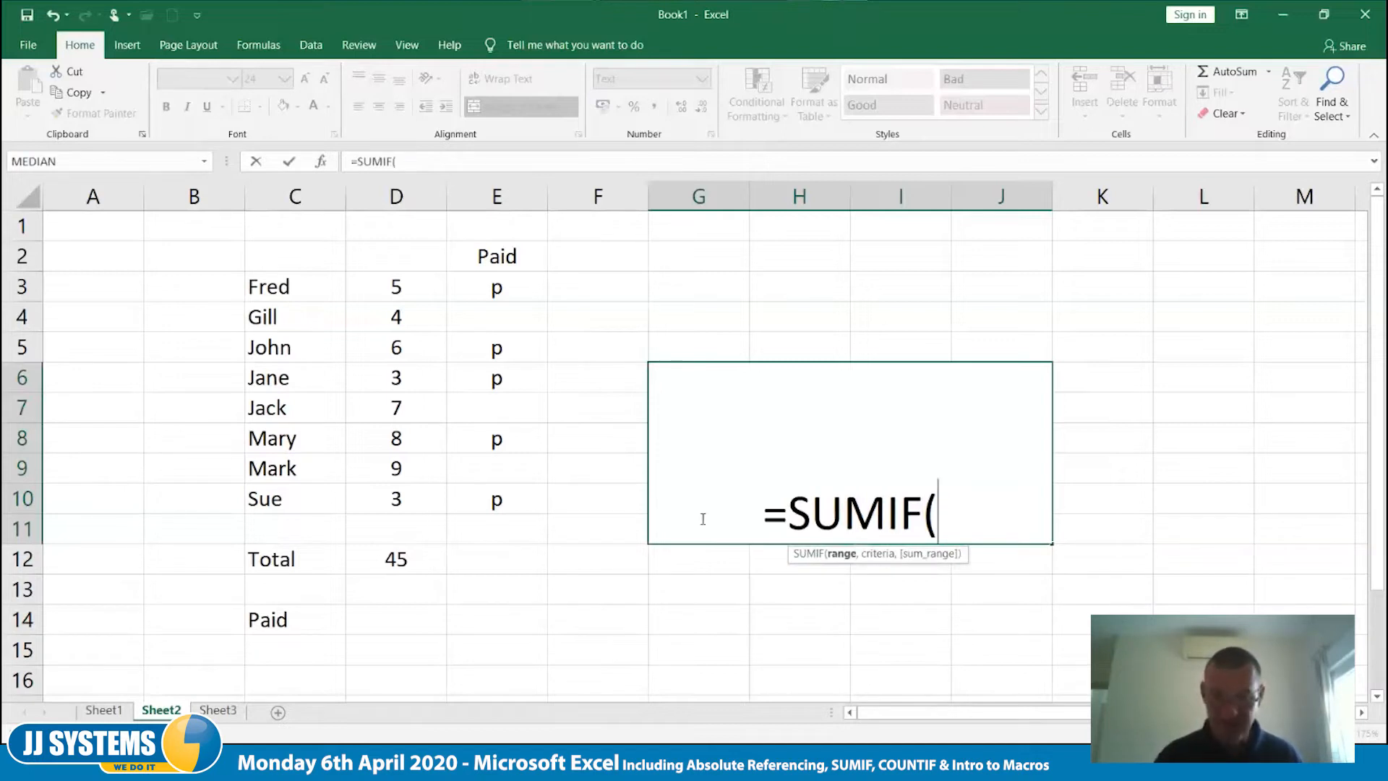
pyautogui.click(766, 508)
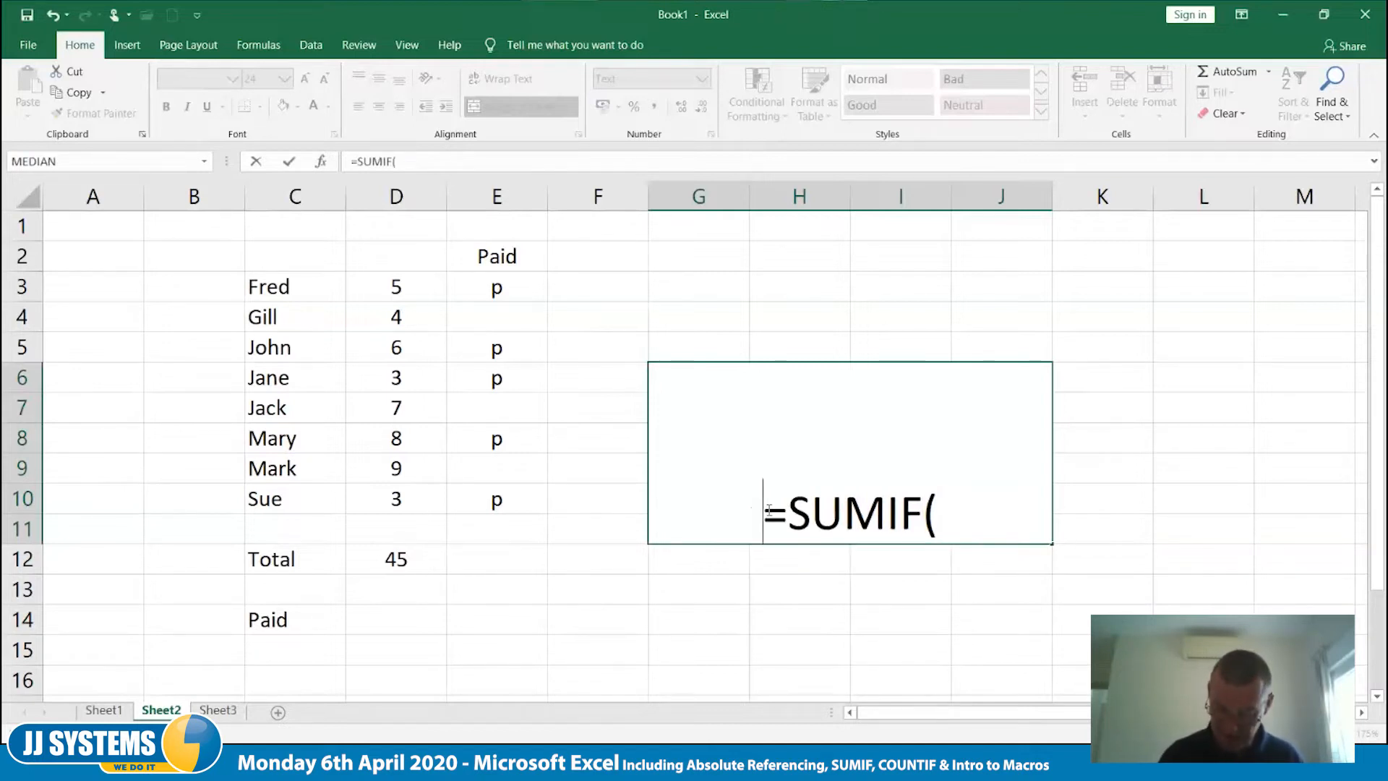
pyautogui.write("'")
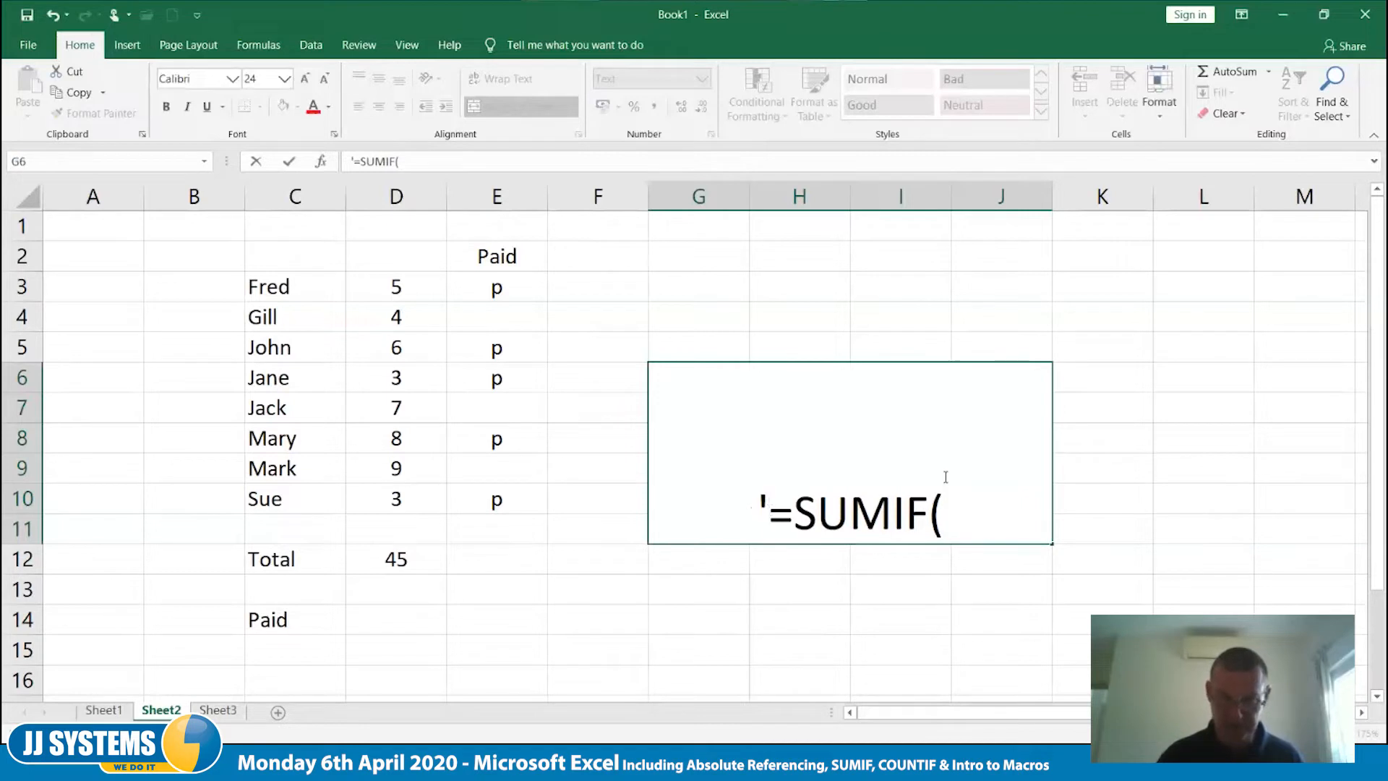
# - Complete the note in the merged cell with the arguments CRIT RANGE,CRIT,SUM RANGE and a closing bracket
pyautogui.click(955, 519)
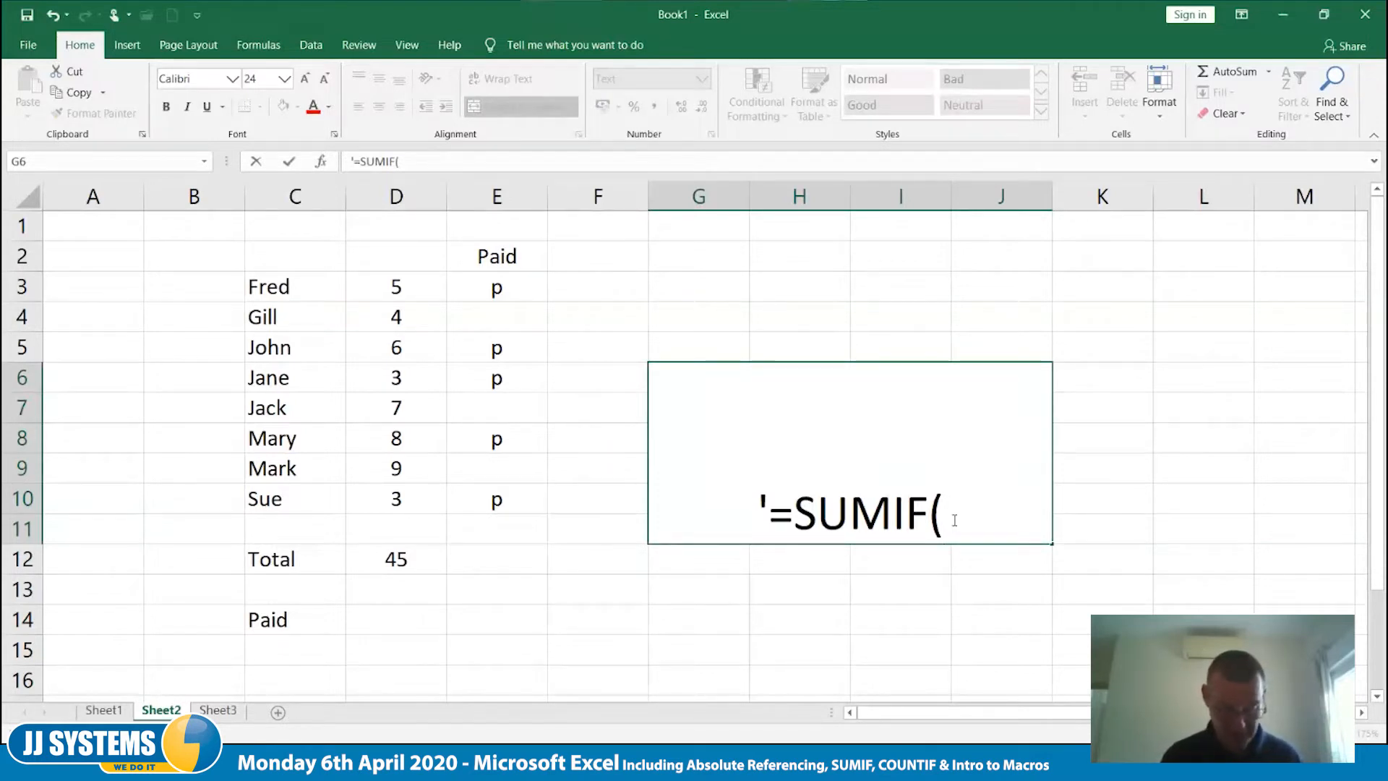
pyautogui.write('CRIT')
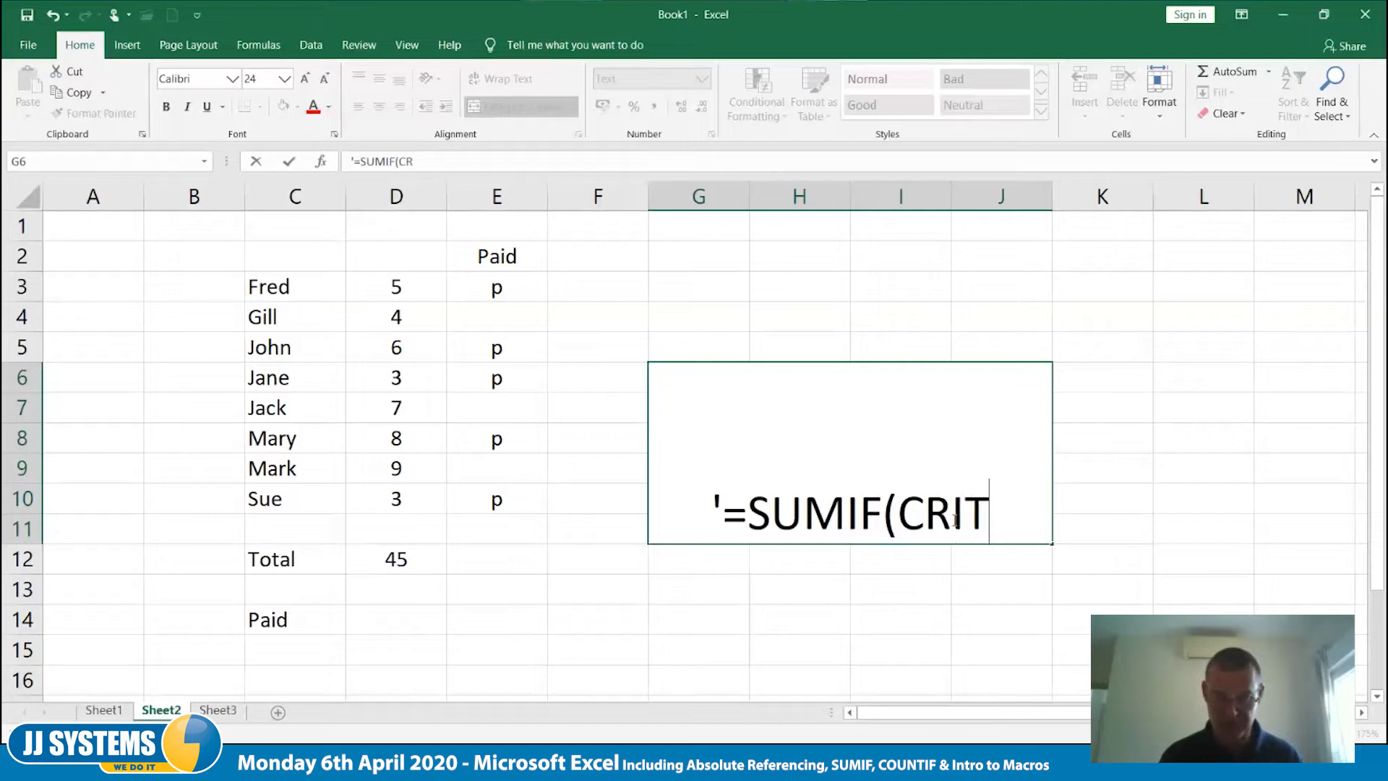
pyautogui.write(' RAN')
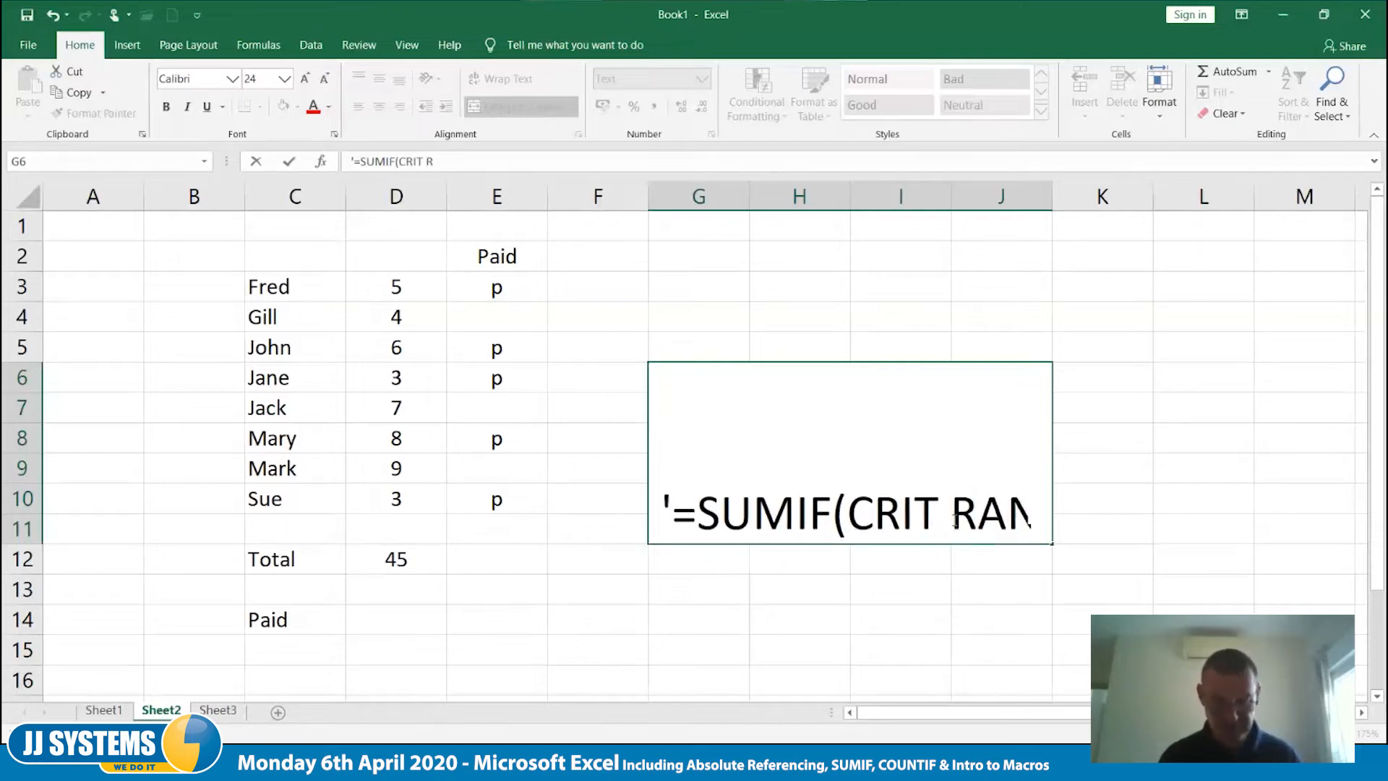
pyautogui.write('GE')
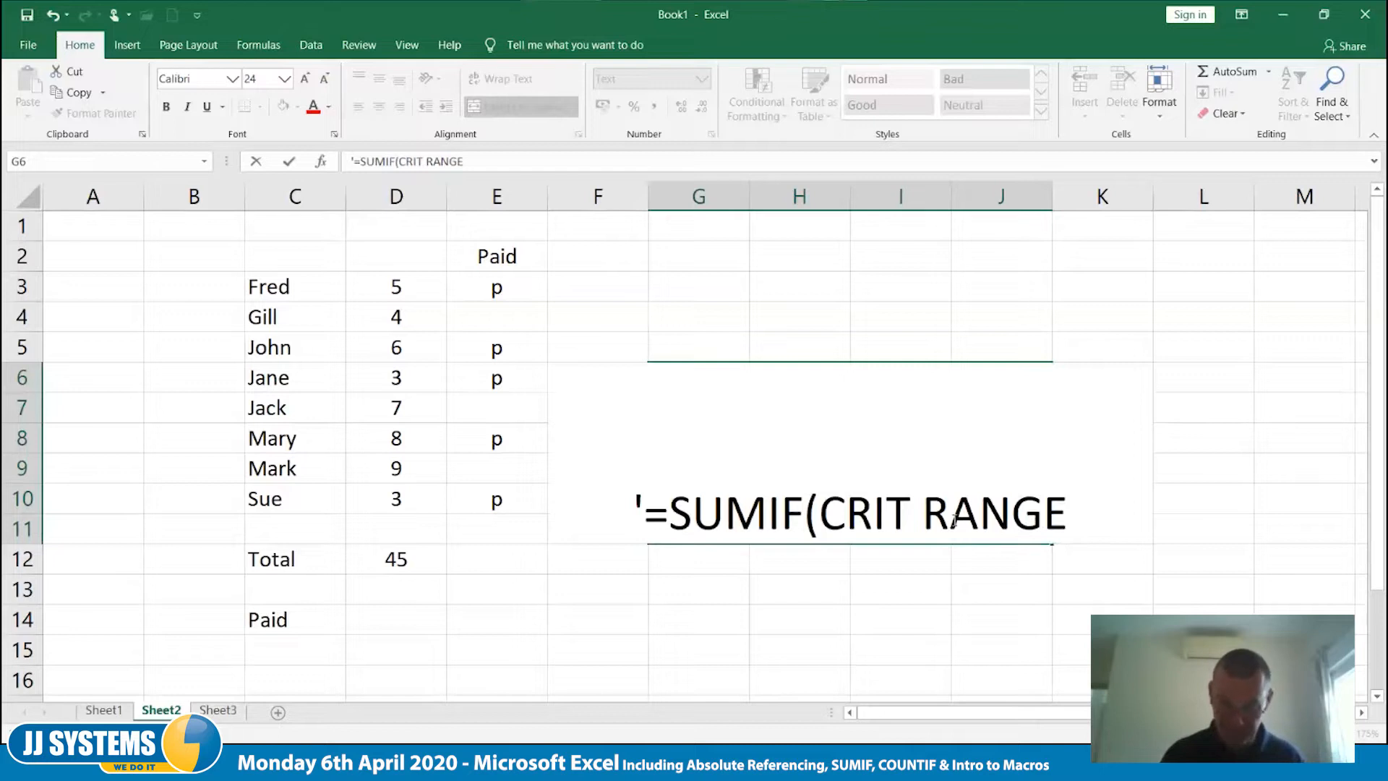
pyautogui.write(',')
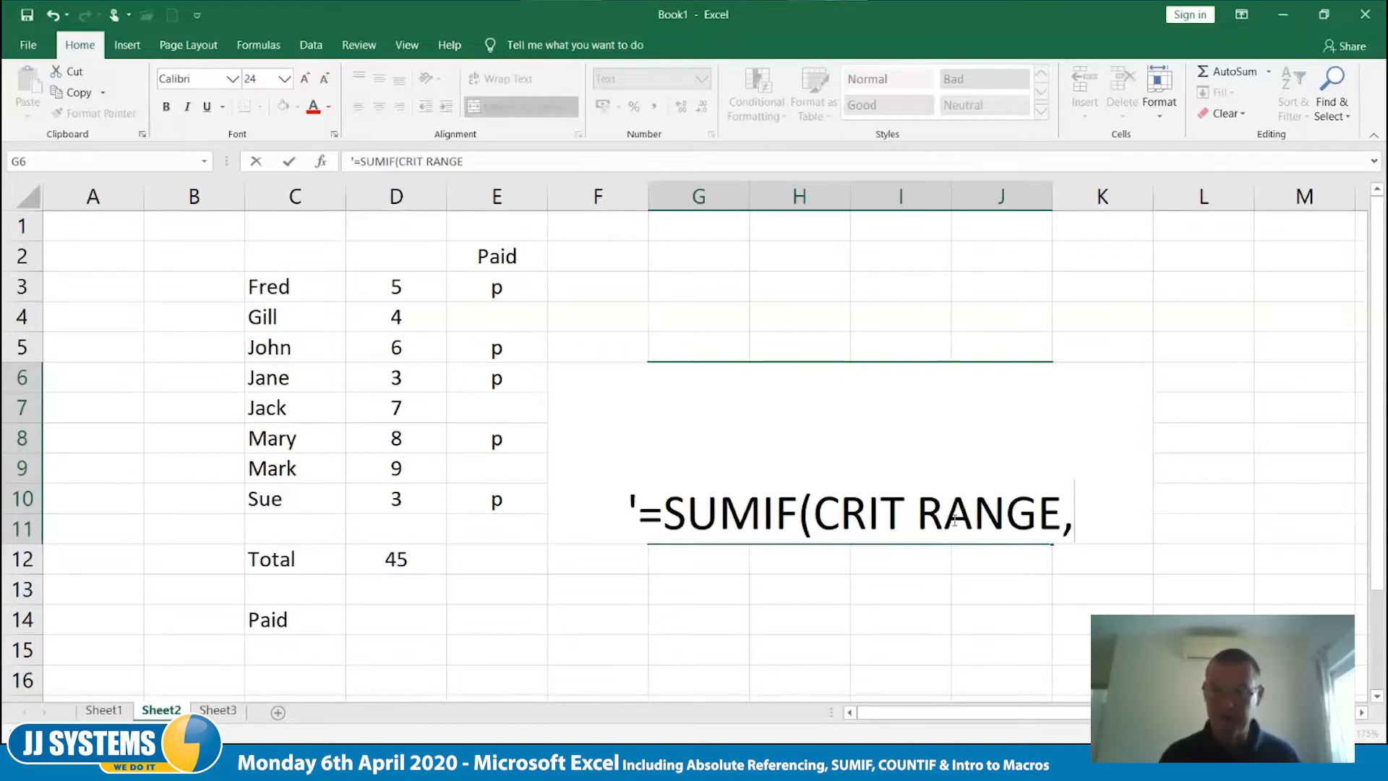
pyautogui.write('CRIT,')
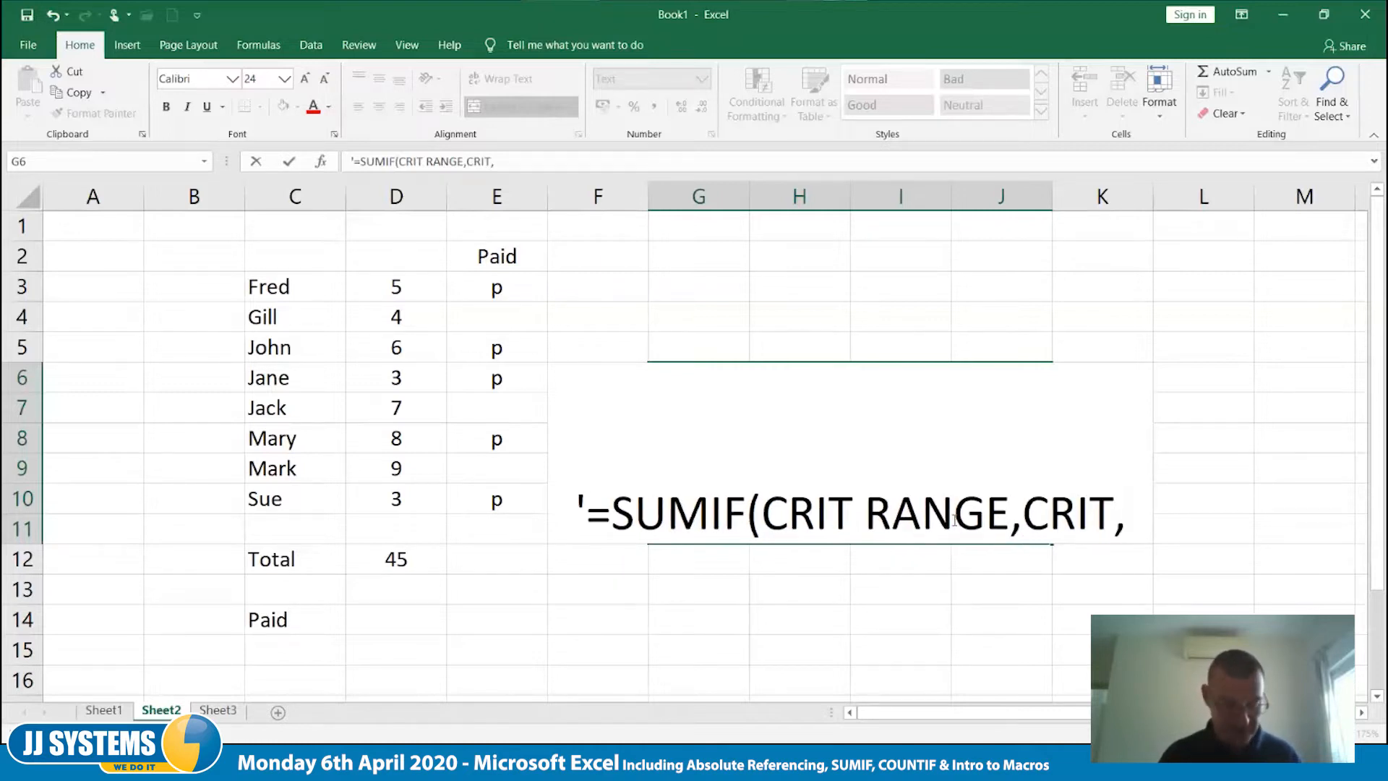
pyautogui.write('SUM')
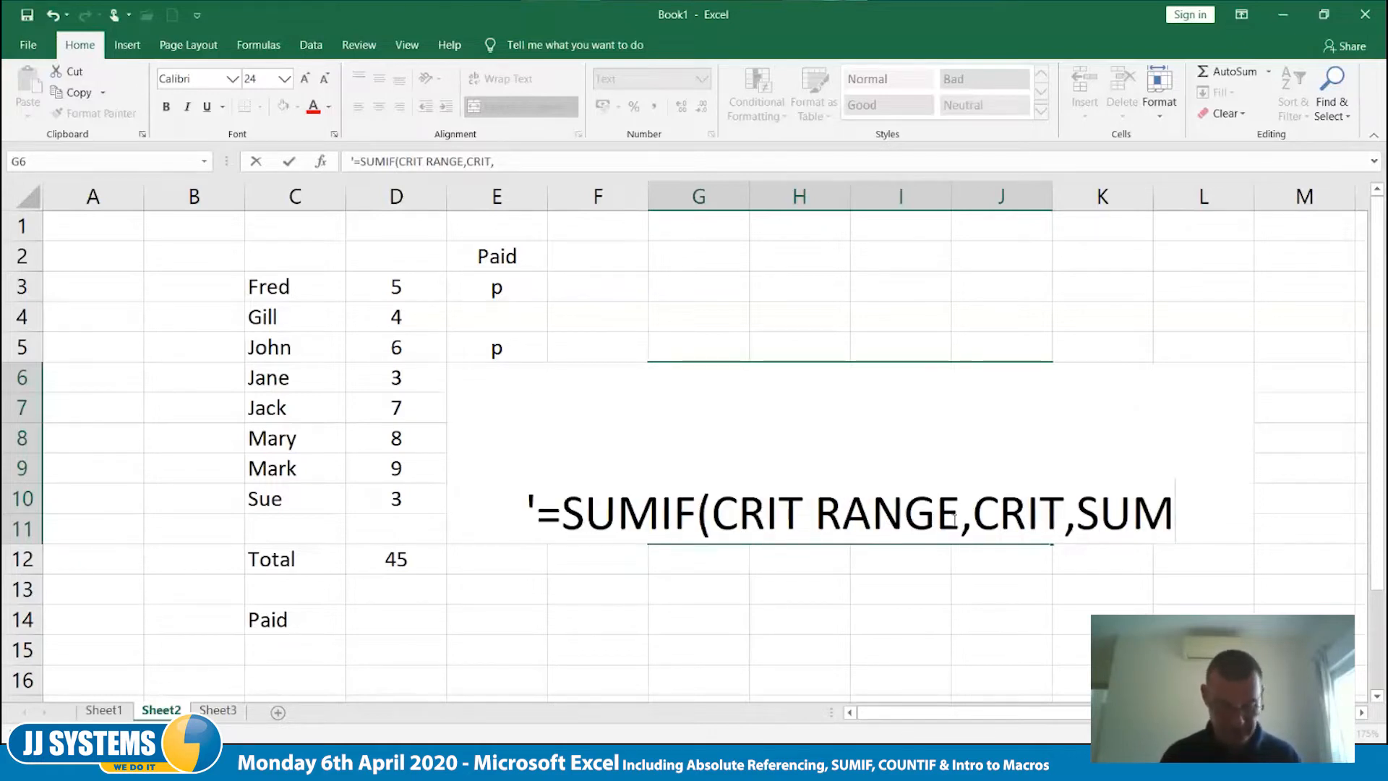
pyautogui.write(' RANGE)')
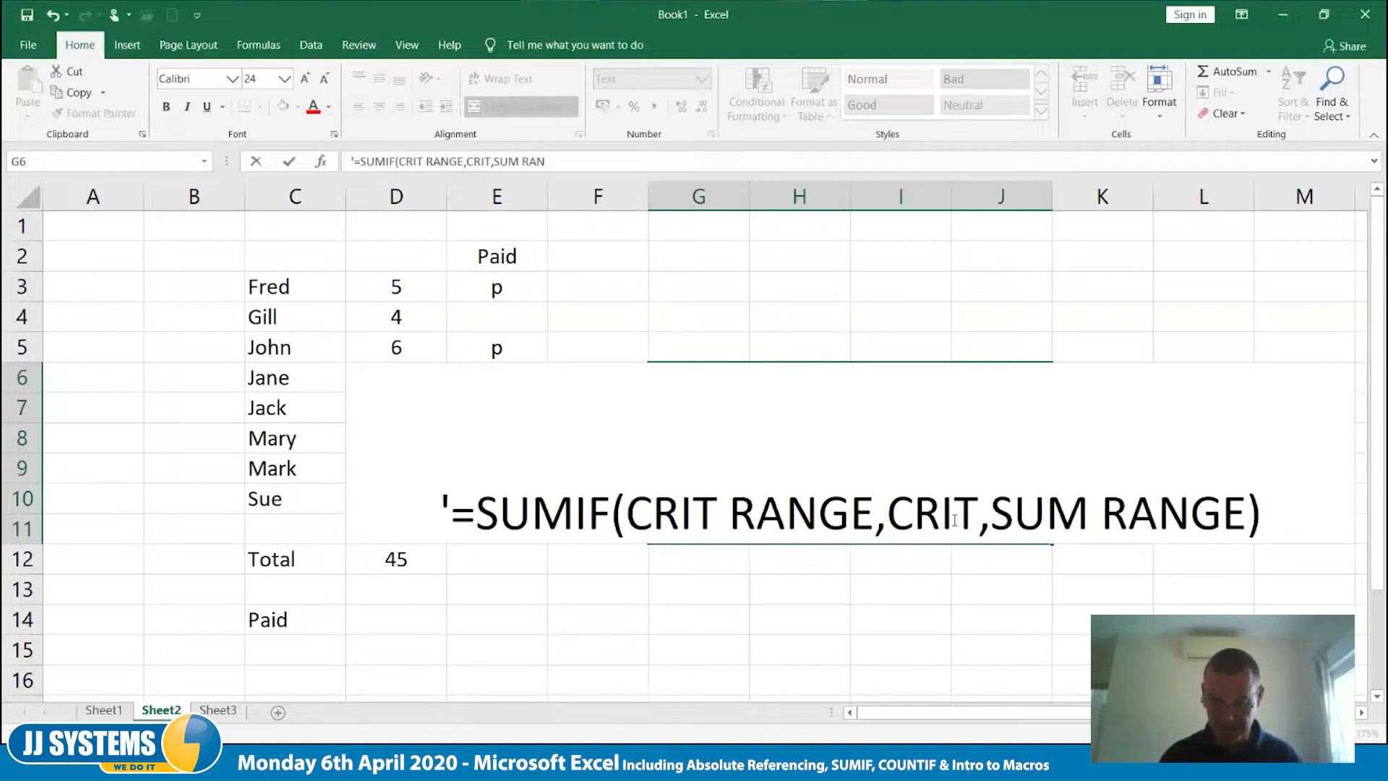
pyautogui.press('Tab')
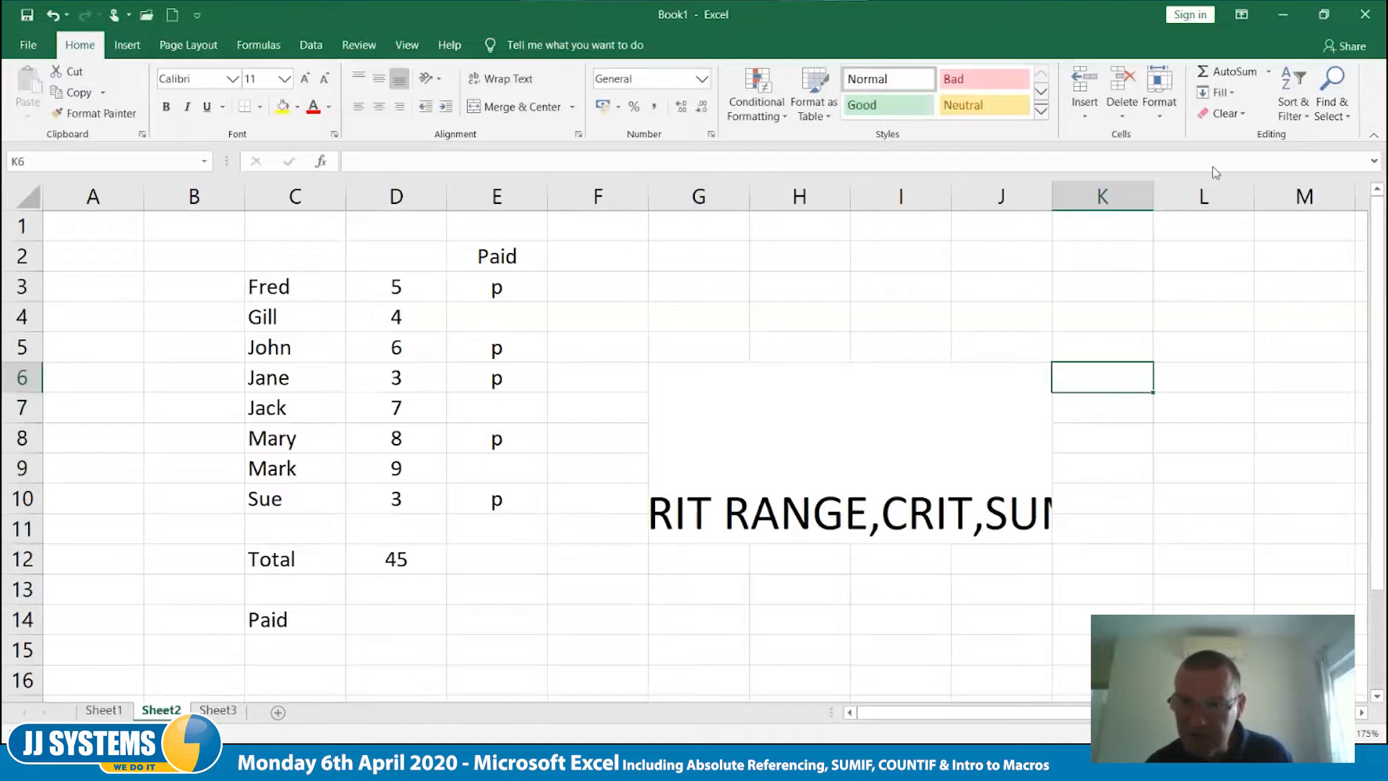
# - Widen column G in two stages so the start of the SUMIF note fits within the merged cell
pyautogui.click(675, 386)
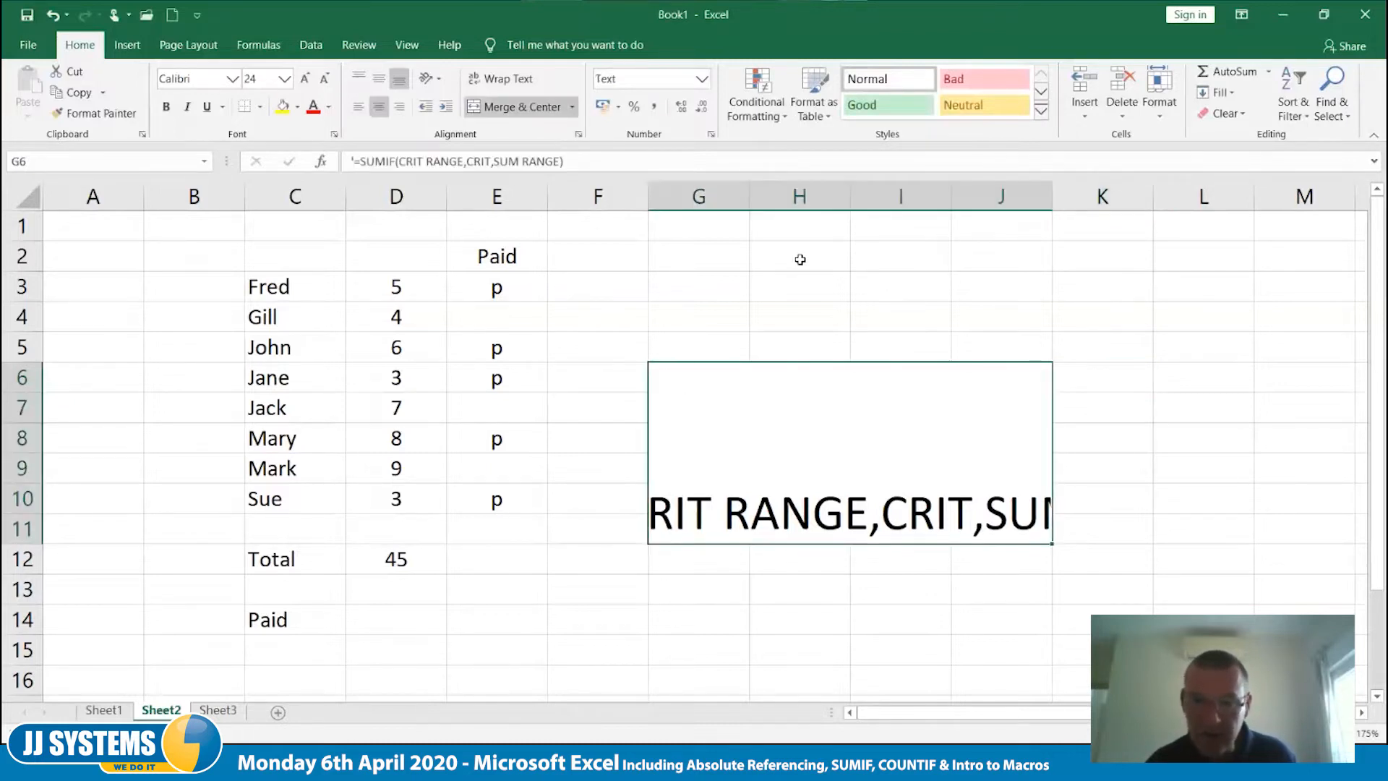
pyautogui.moveTo(749, 197); pyautogui.dragTo(924, 199)
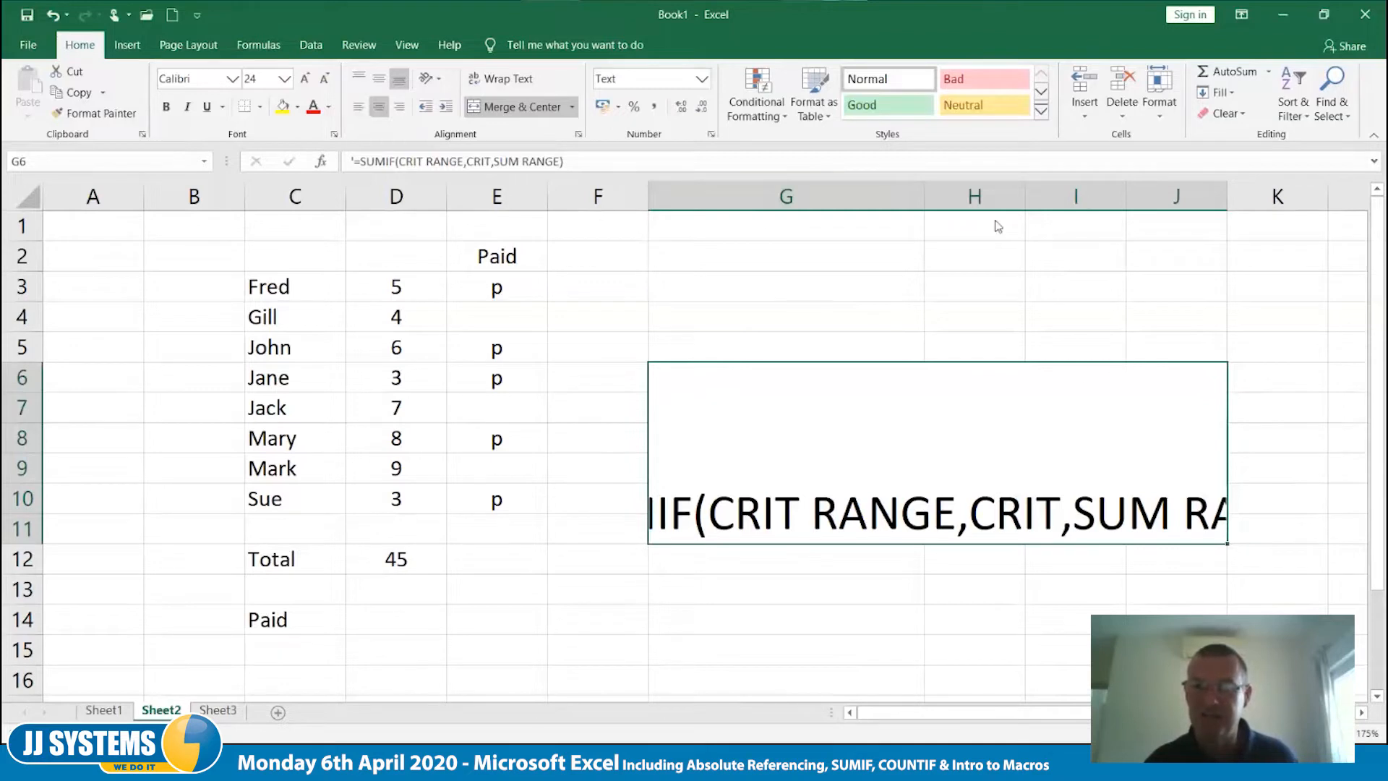
pyautogui.click(923, 194)
pyautogui.moveTo(924, 194); pyautogui.dragTo(1168, 205)
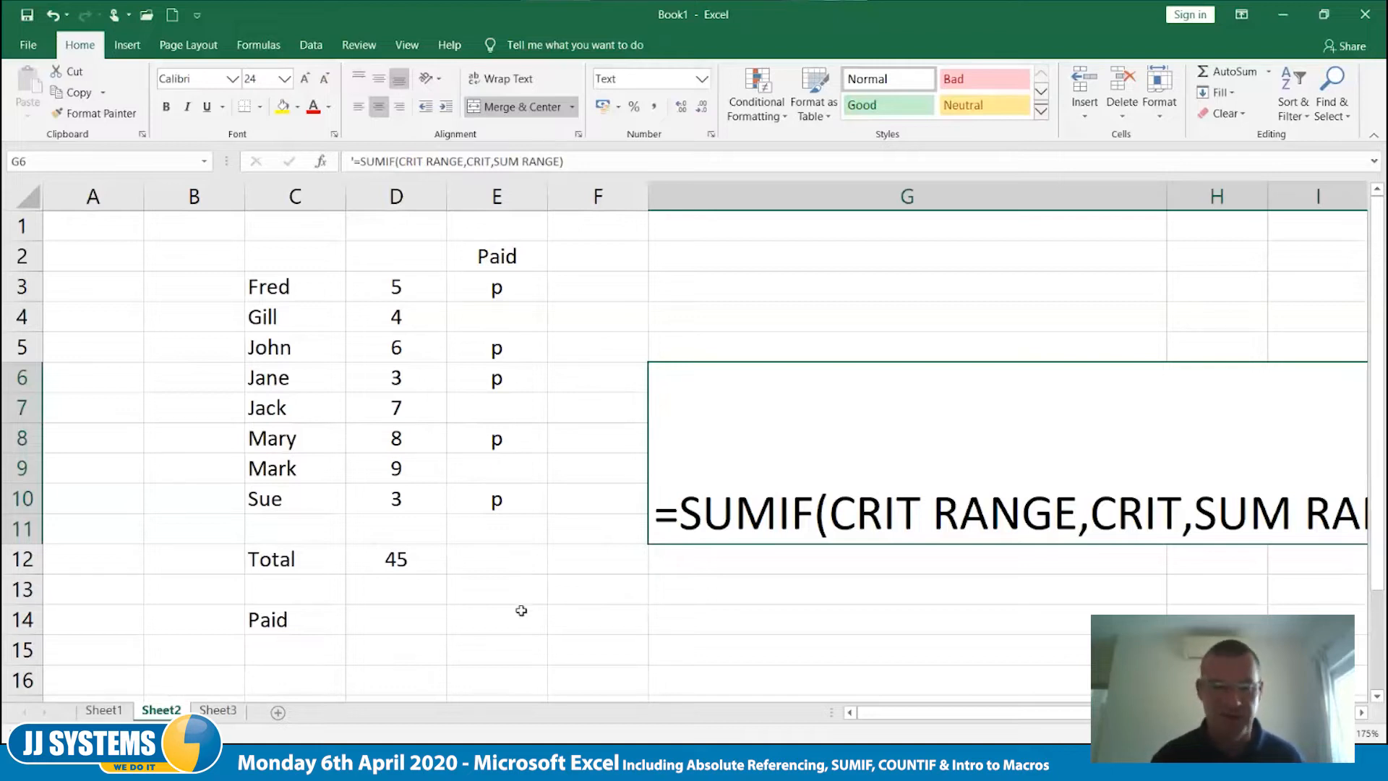
# - Enter =sumif(e3:e10,"p",D3:D10) in D14 beside the Paid label to total the paid values
pyautogui.click(363, 609)
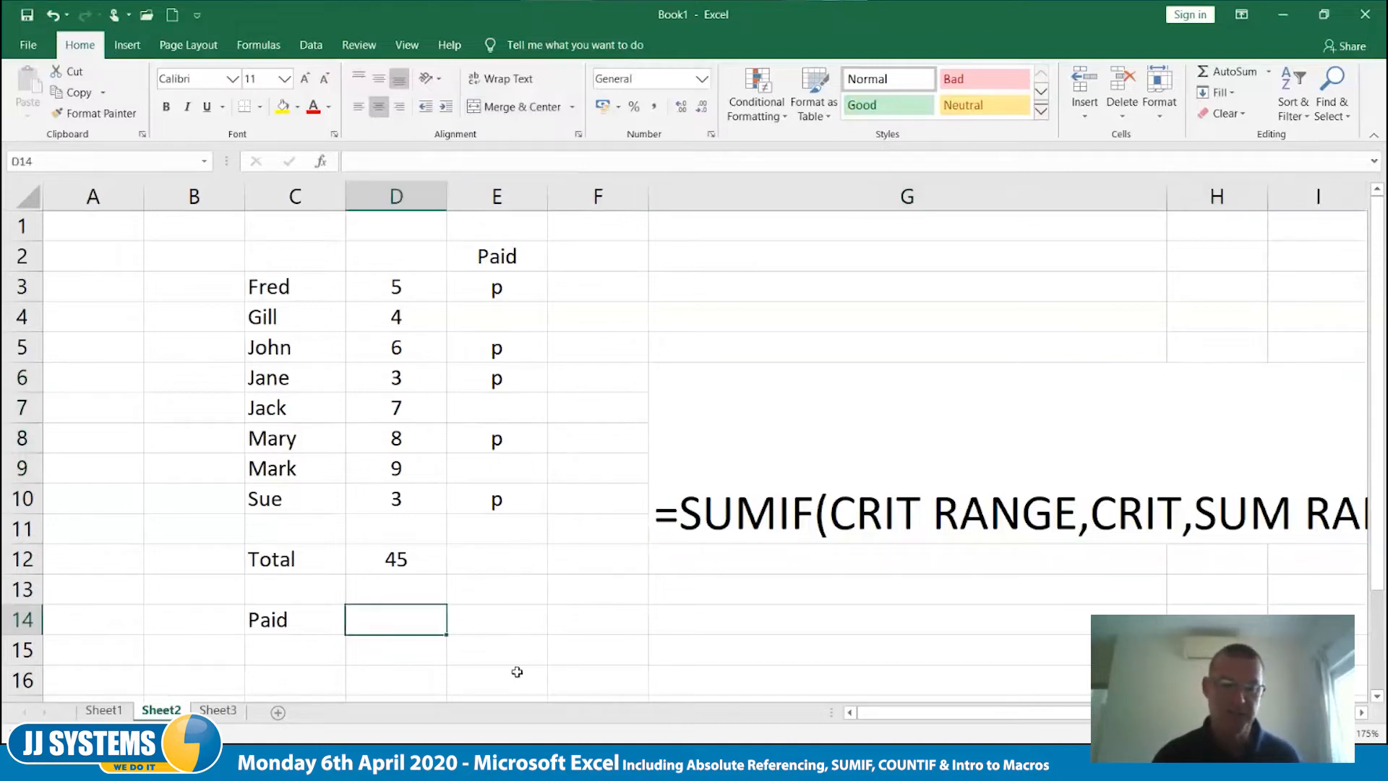
pyautogui.write('=sumif')
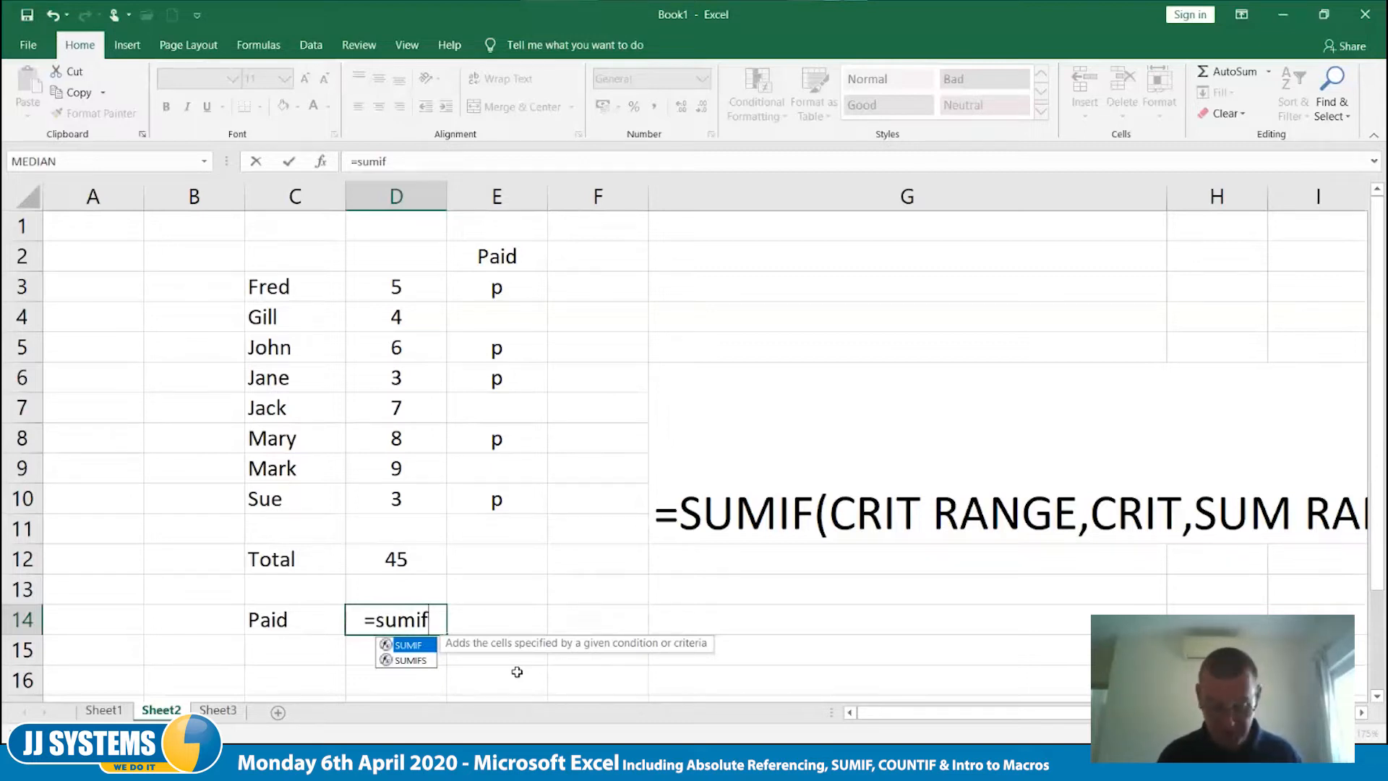
pyautogui.write('(')
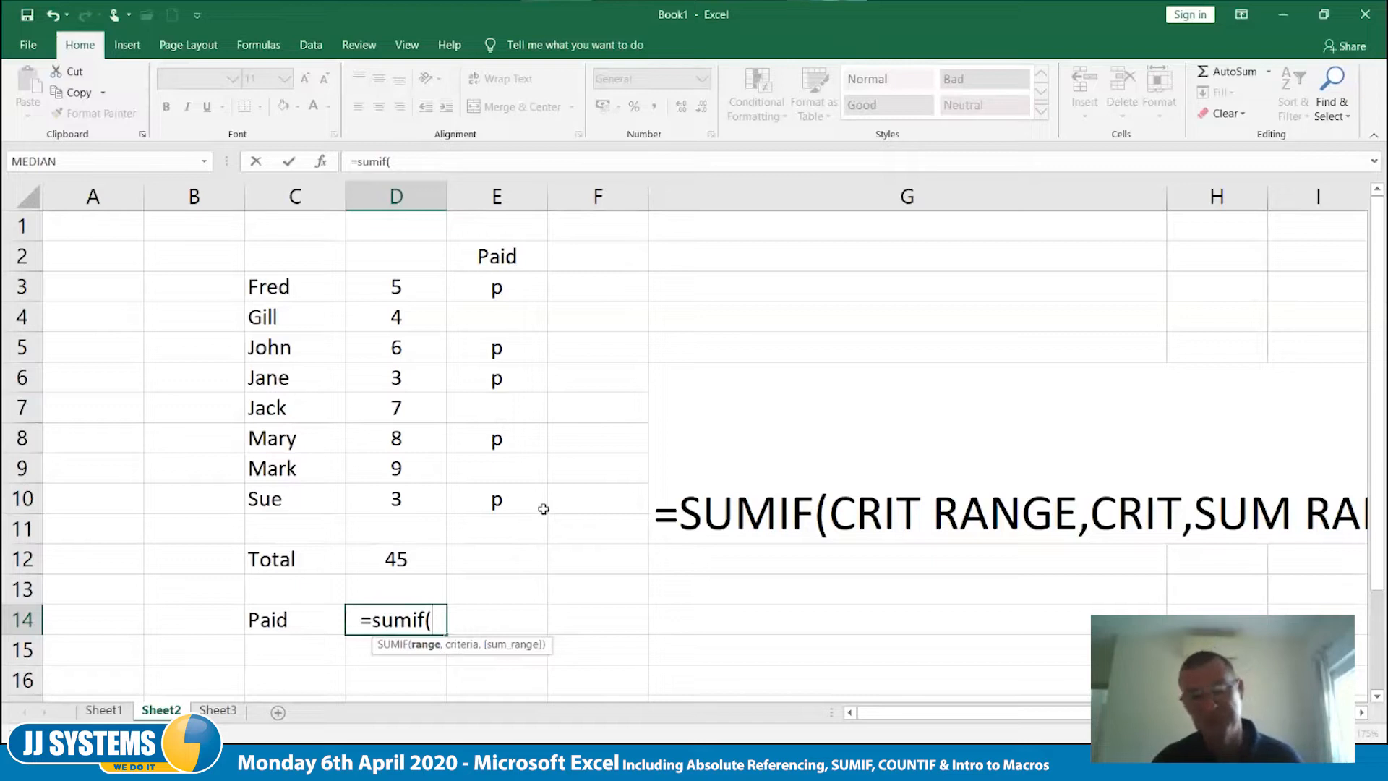
pyautogui.write('e3:')
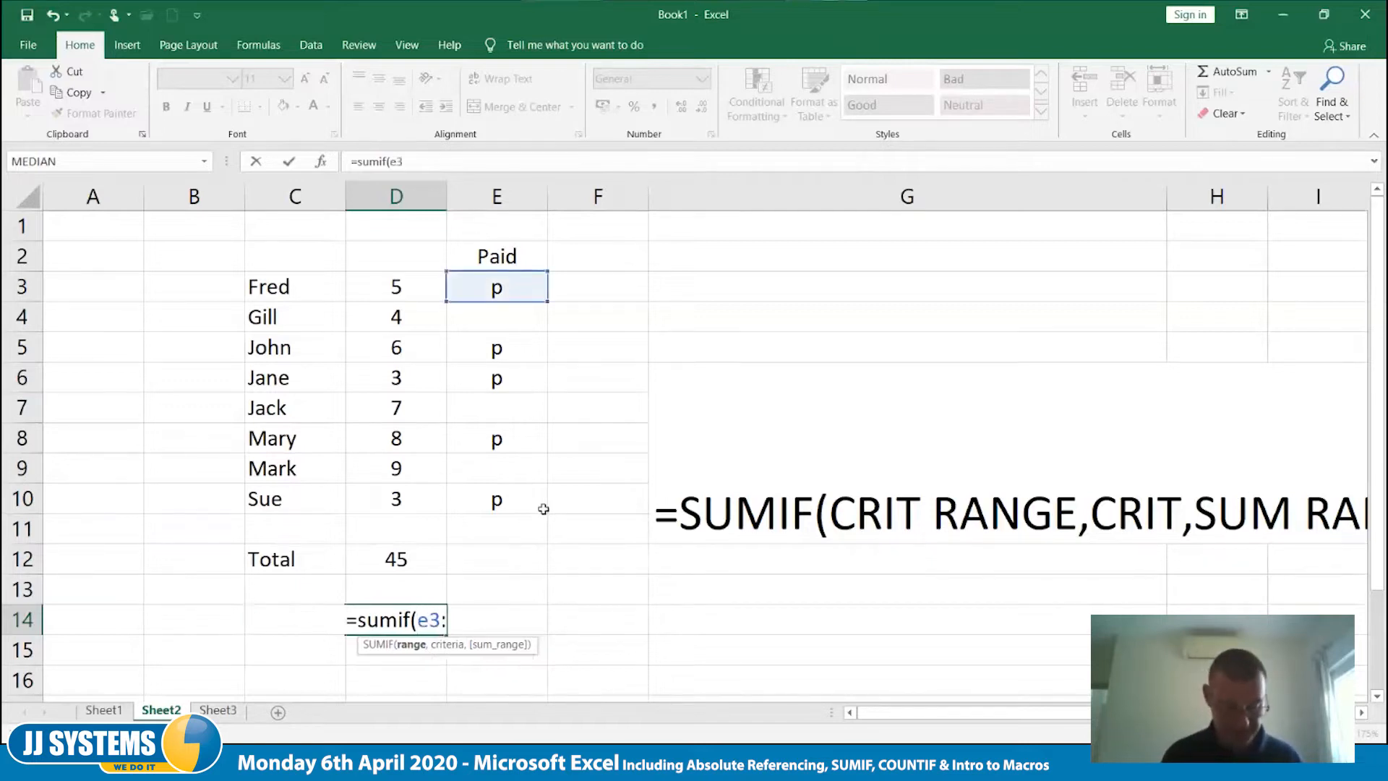
pyautogui.write('e10')
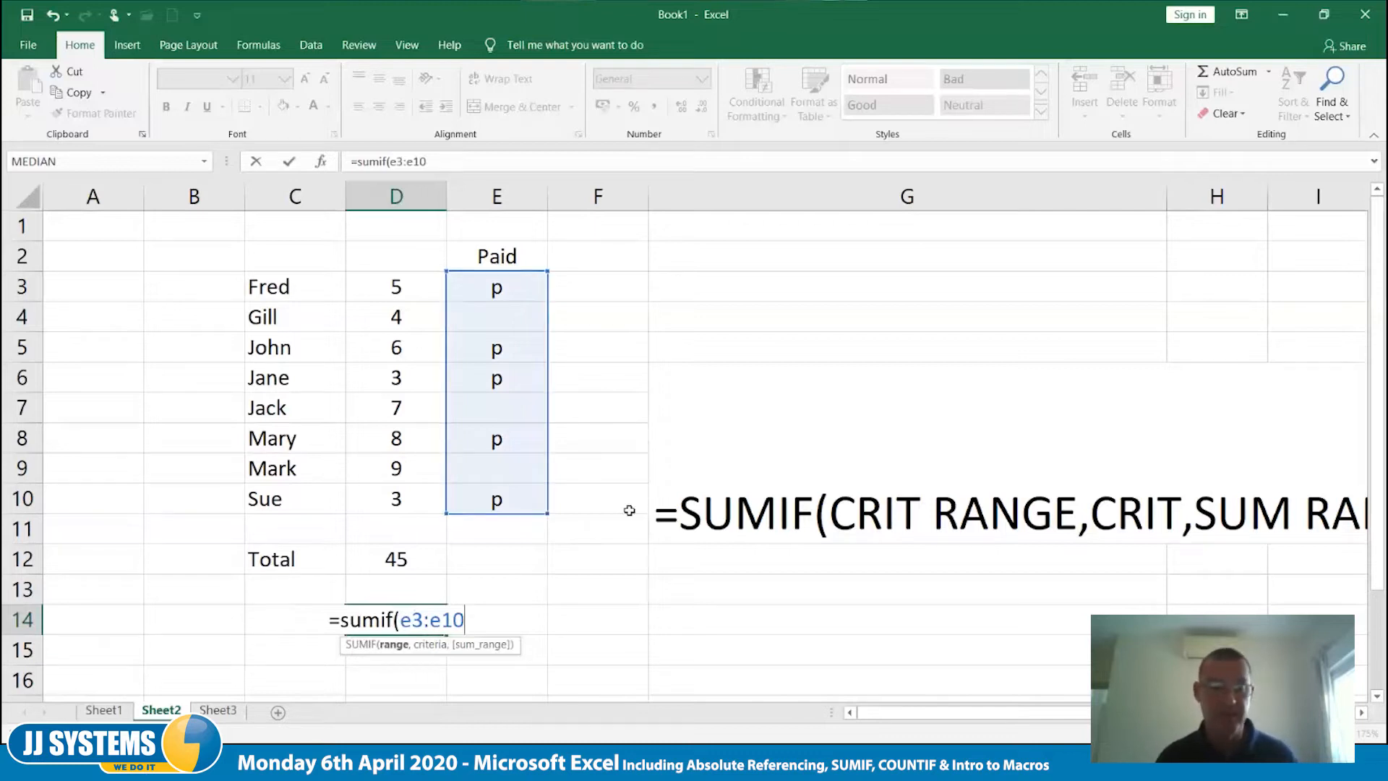
pyautogui.write(',')
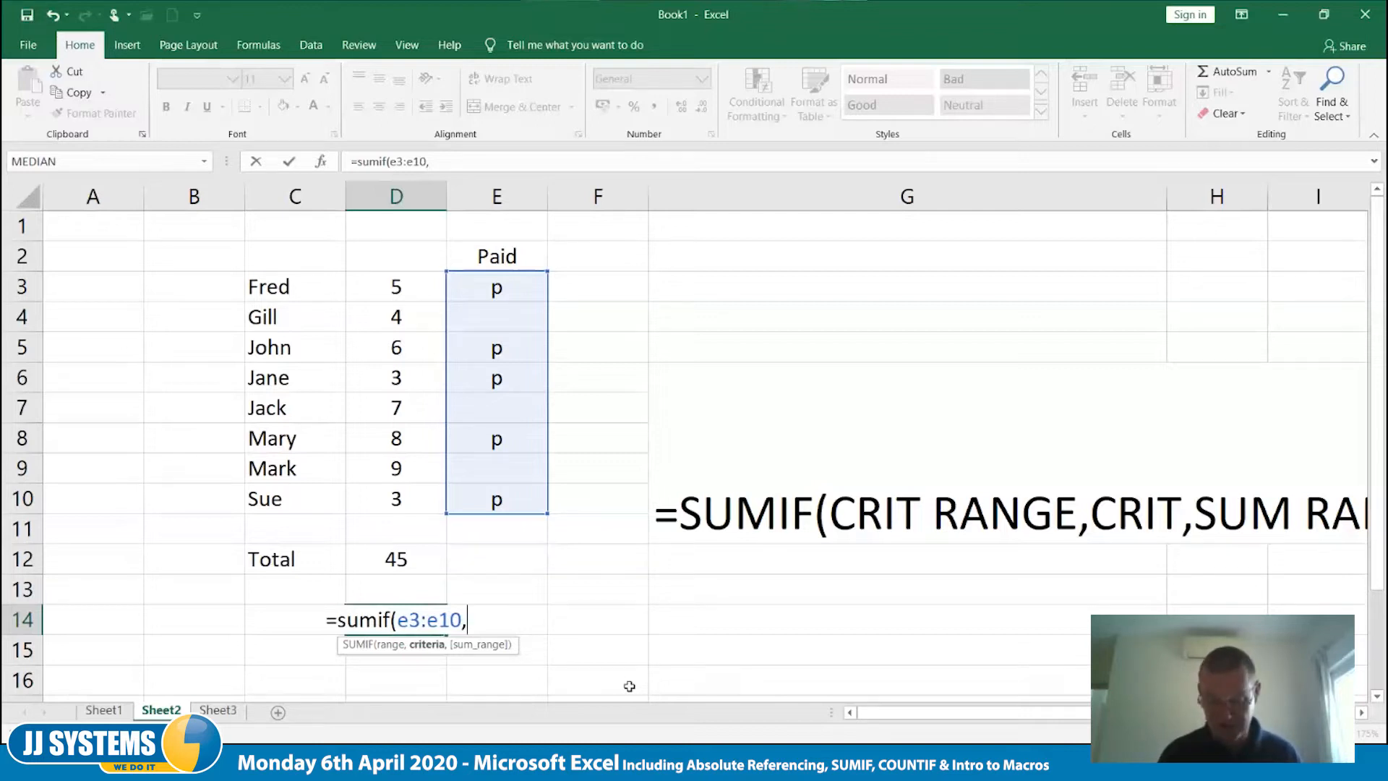
pyautogui.write('"')
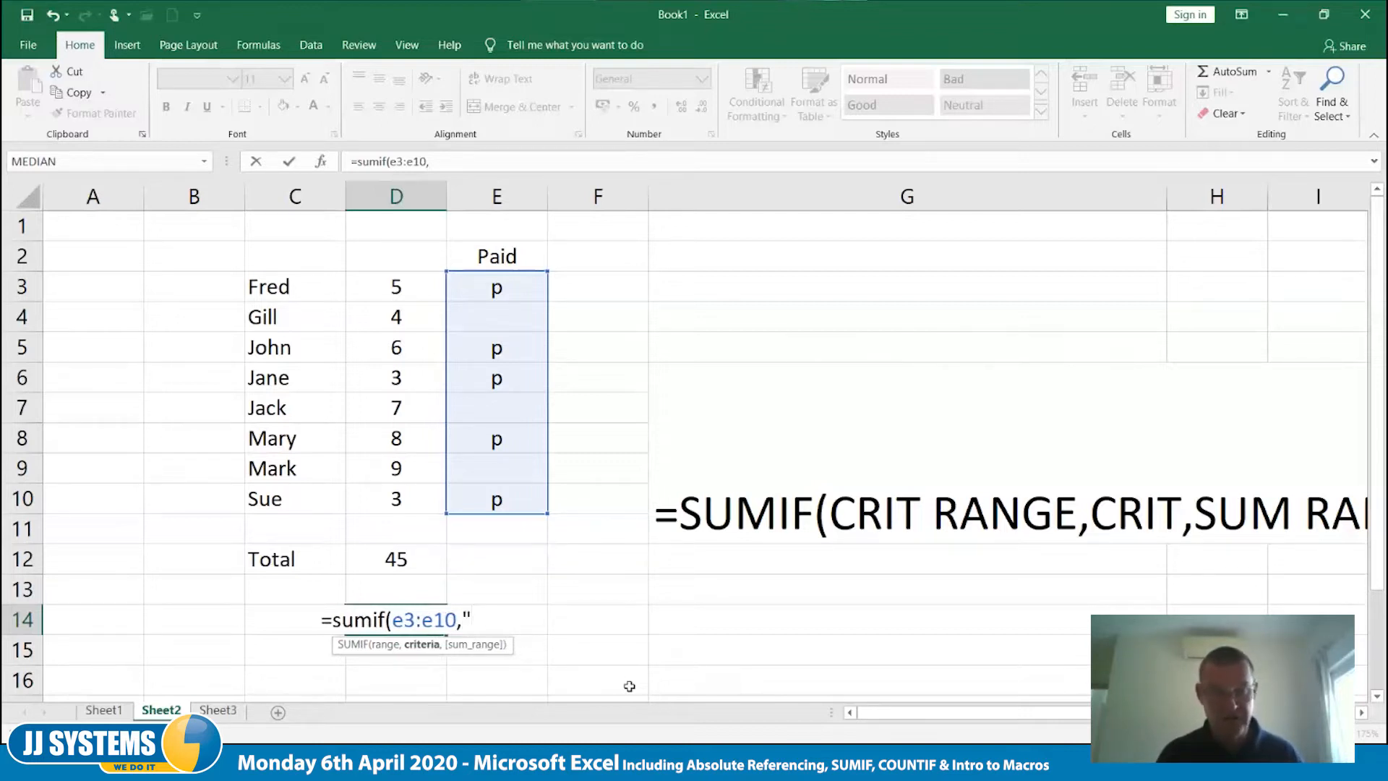
pyautogui.write('p')
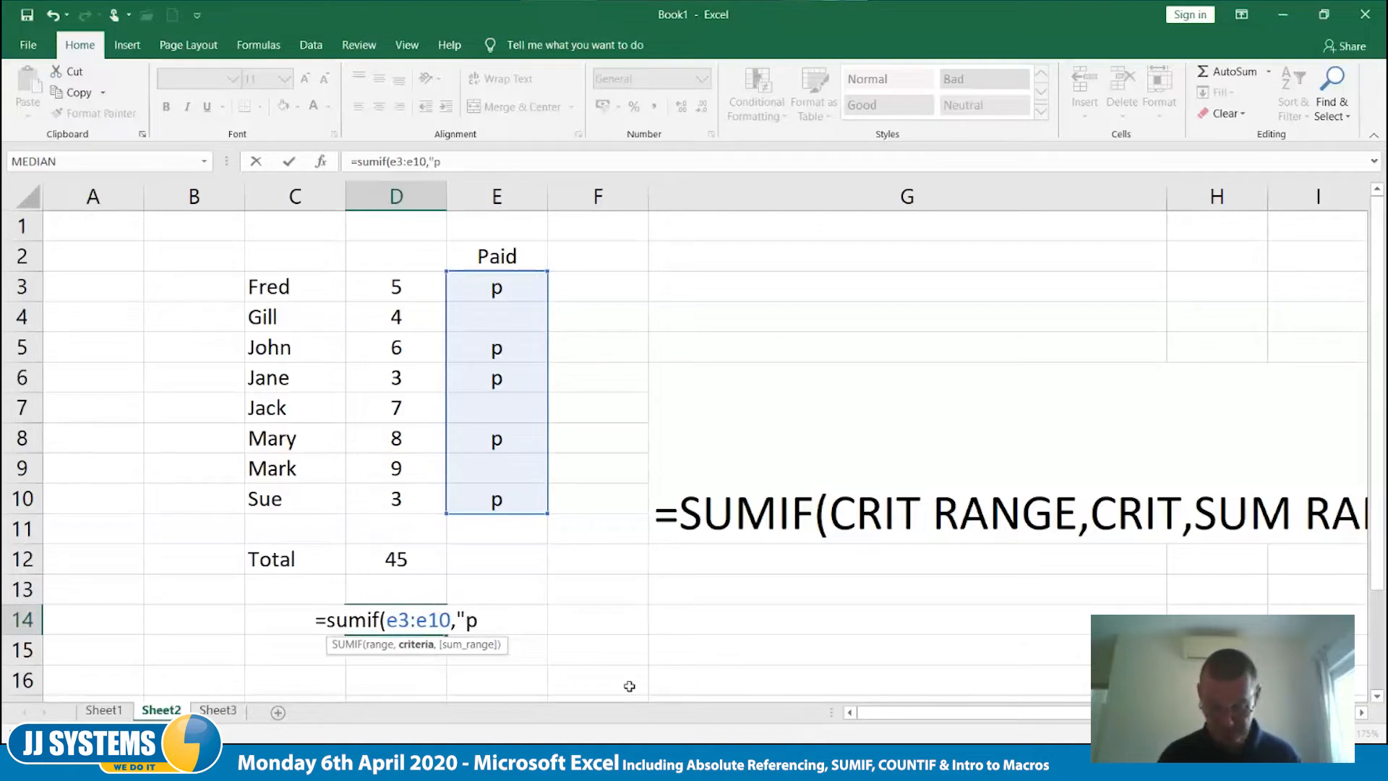
pyautogui.write('"')
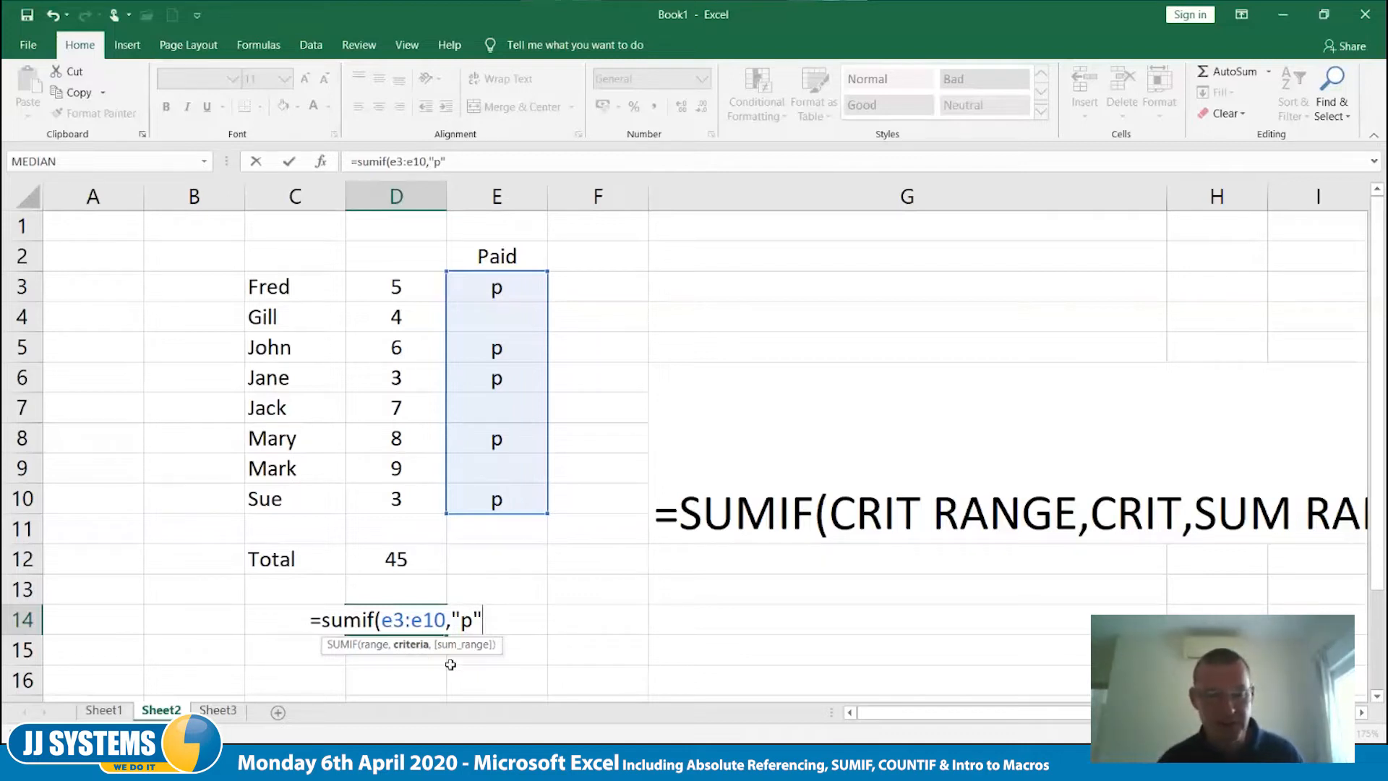
pyautogui.write(',')
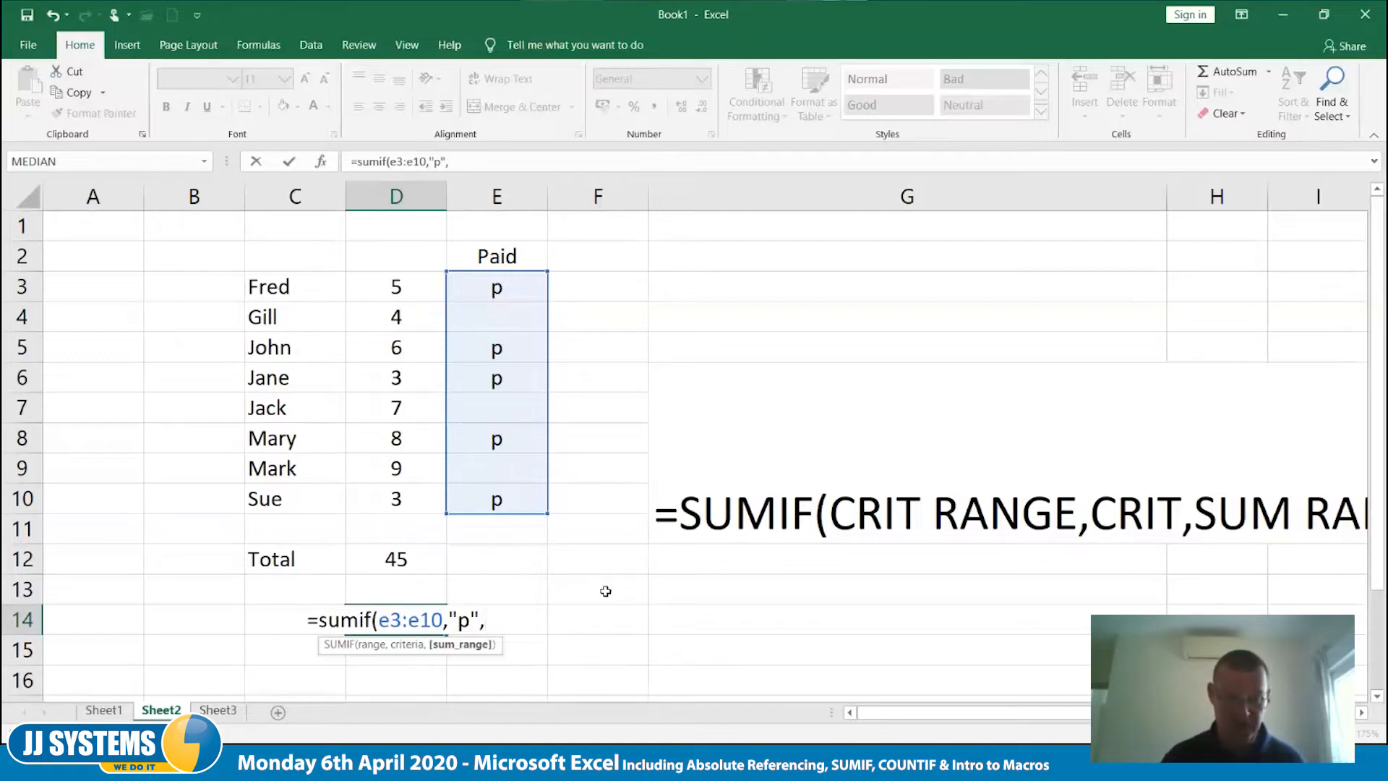
pyautogui.moveTo(411, 287); pyautogui.dragTo(413, 501)
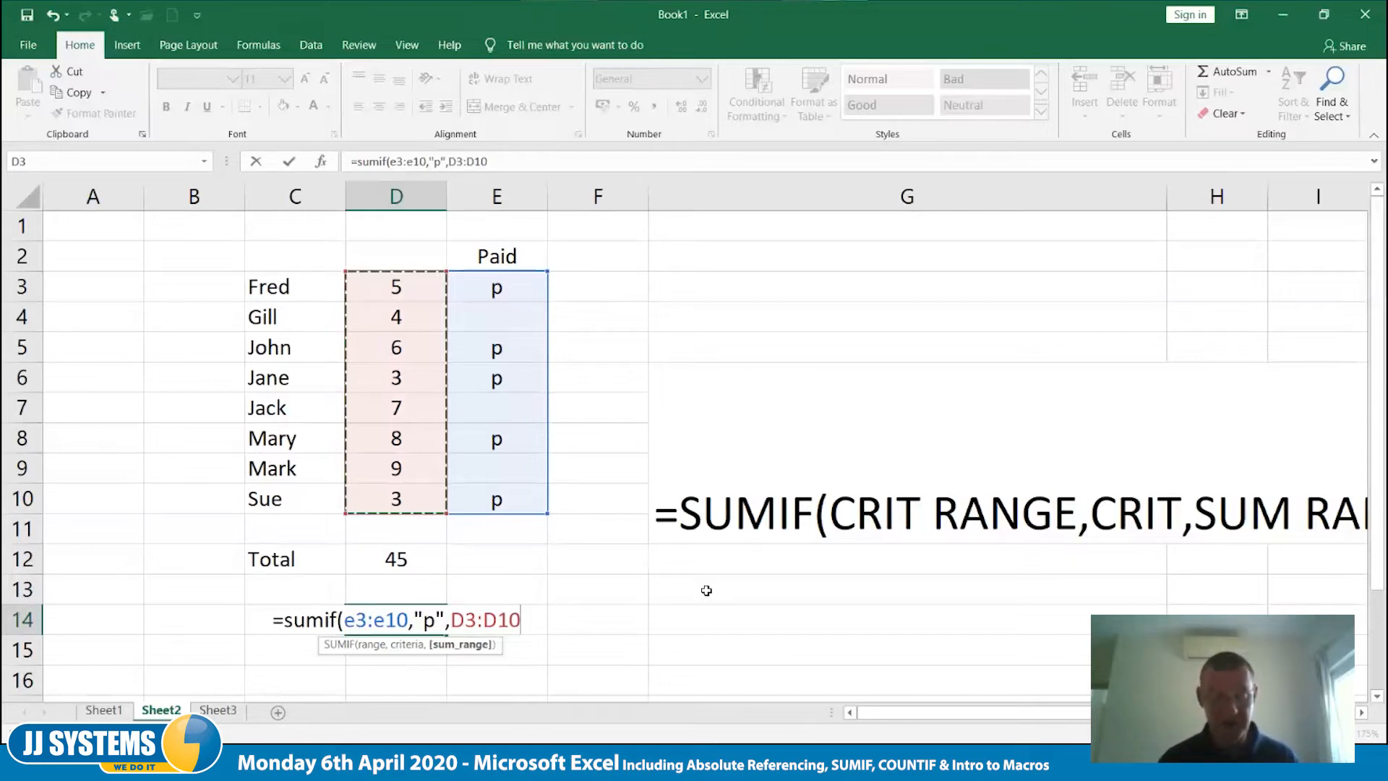
pyautogui.write(')')
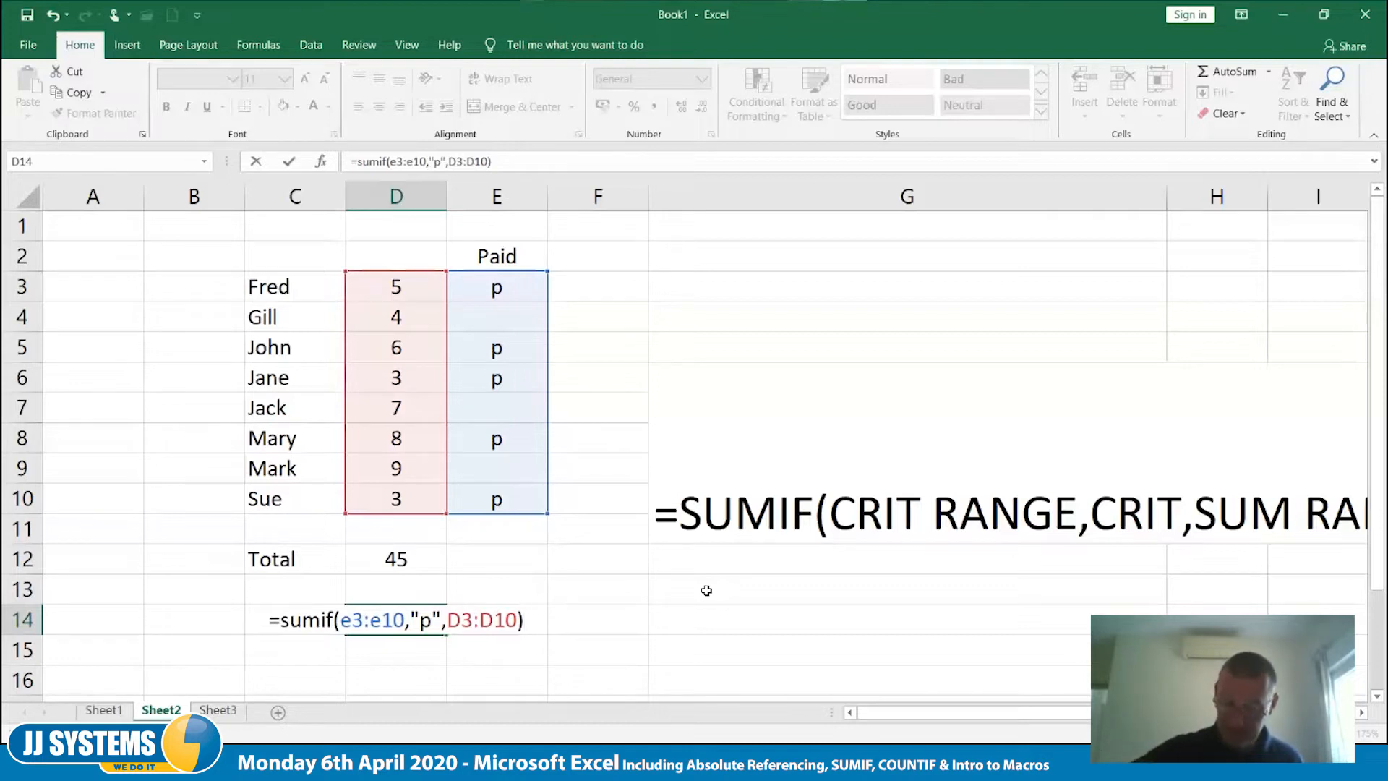
pyautogui.press('Tab')
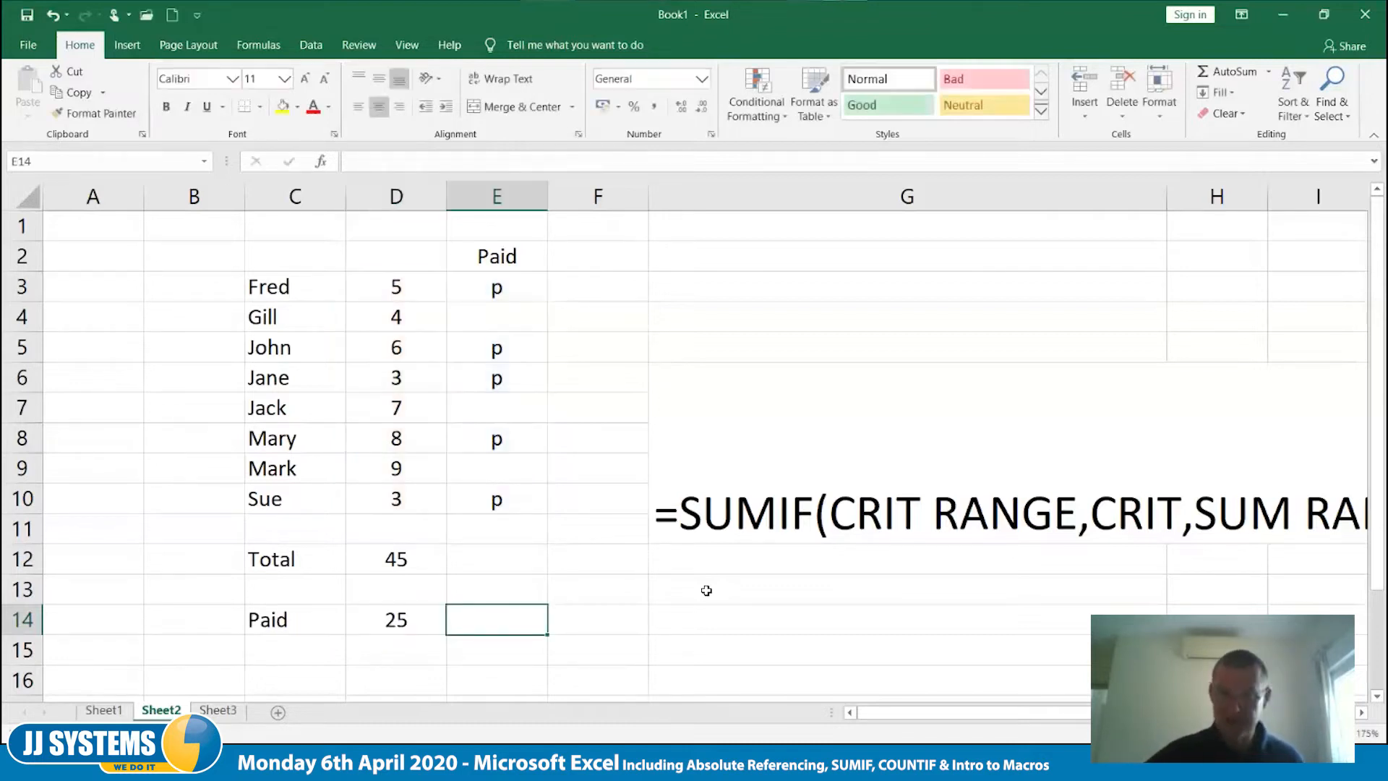
# - Mark the remaining unpaid entries with p in E4, E7 and E9
pyautogui.press('Up')
pyautogui.press('Up')
pyautogui.press('Up')
pyautogui.press('Up')
pyautogui.press('Up')
pyautogui.press('Up')
pyautogui.press('Up')
pyautogui.press('Up')
pyautogui.press('Up')
pyautogui.press('Up')
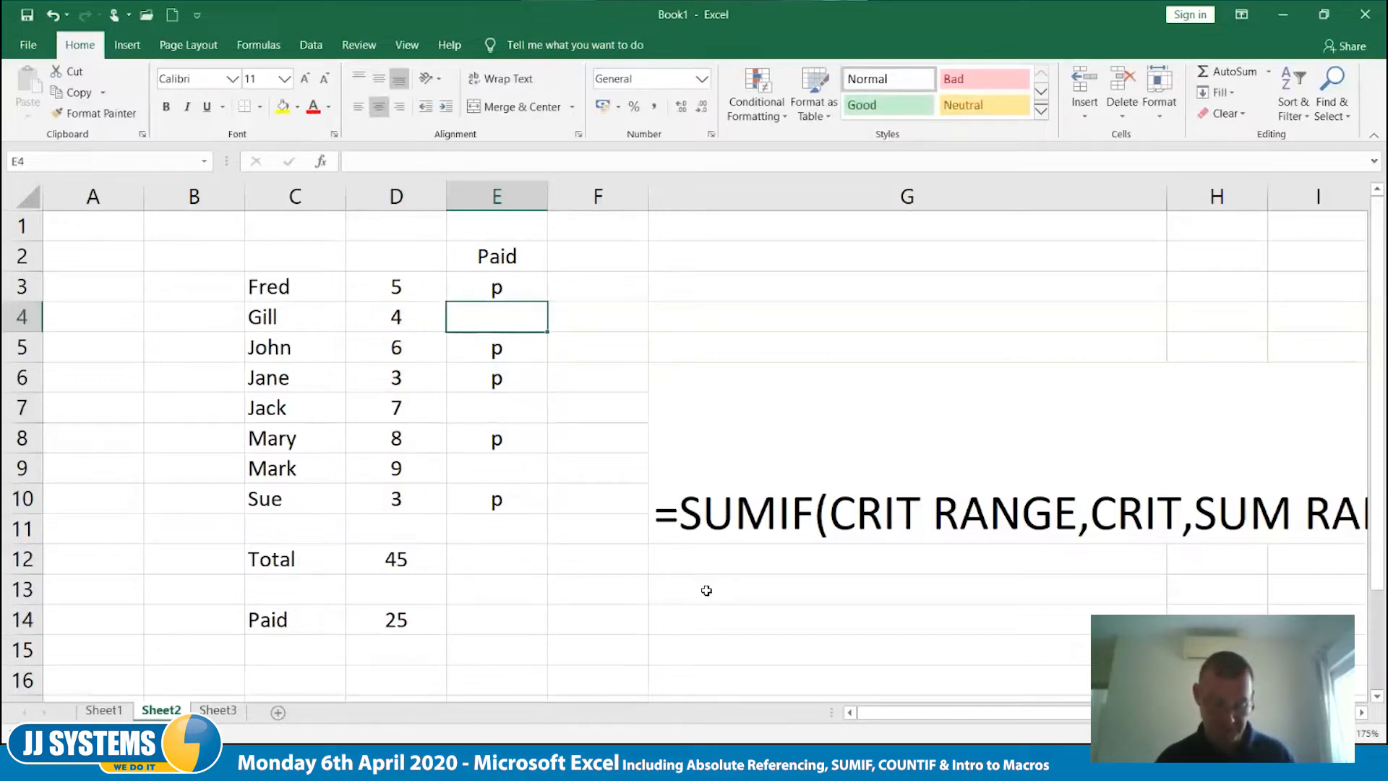
pyautogui.write('p')
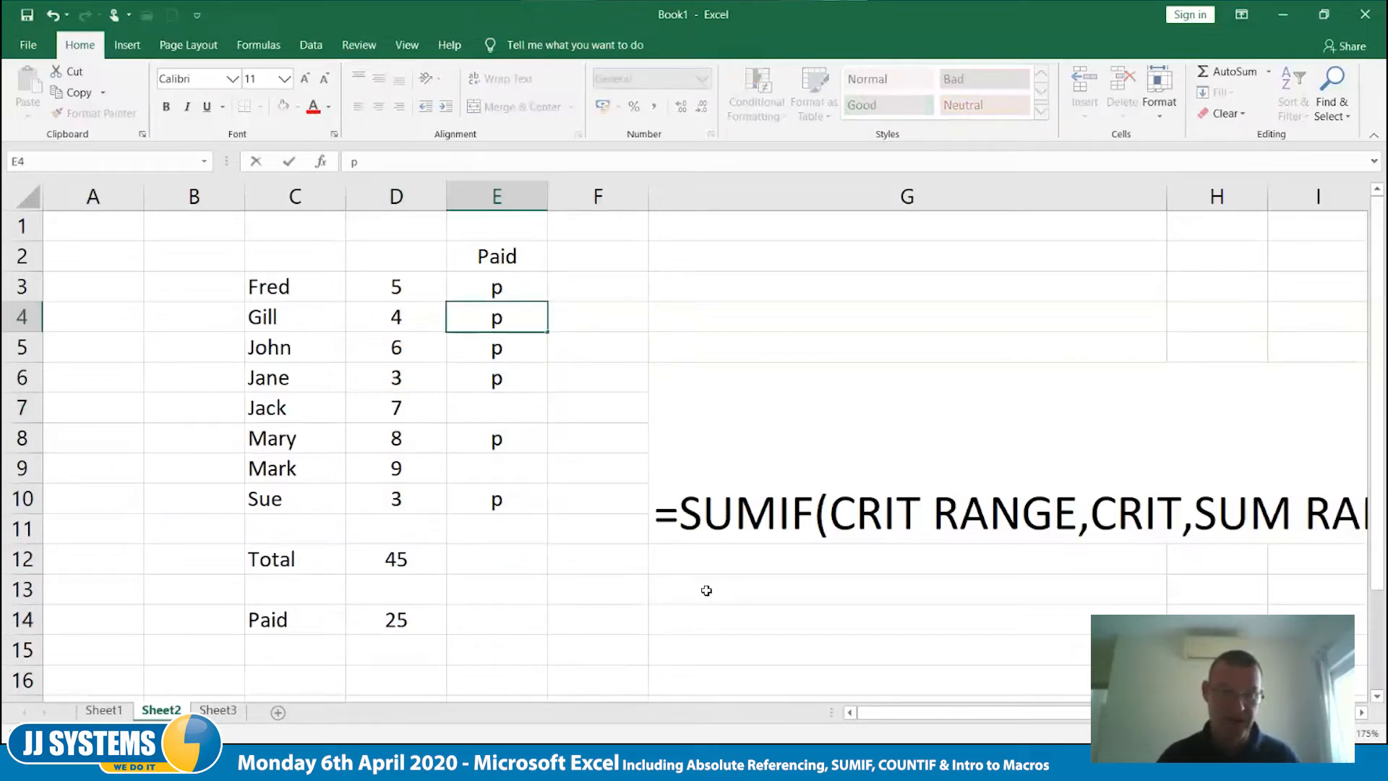
pyautogui.press('Return')
pyautogui.press('Return')
pyautogui.press('Return')
pyautogui.write('p')
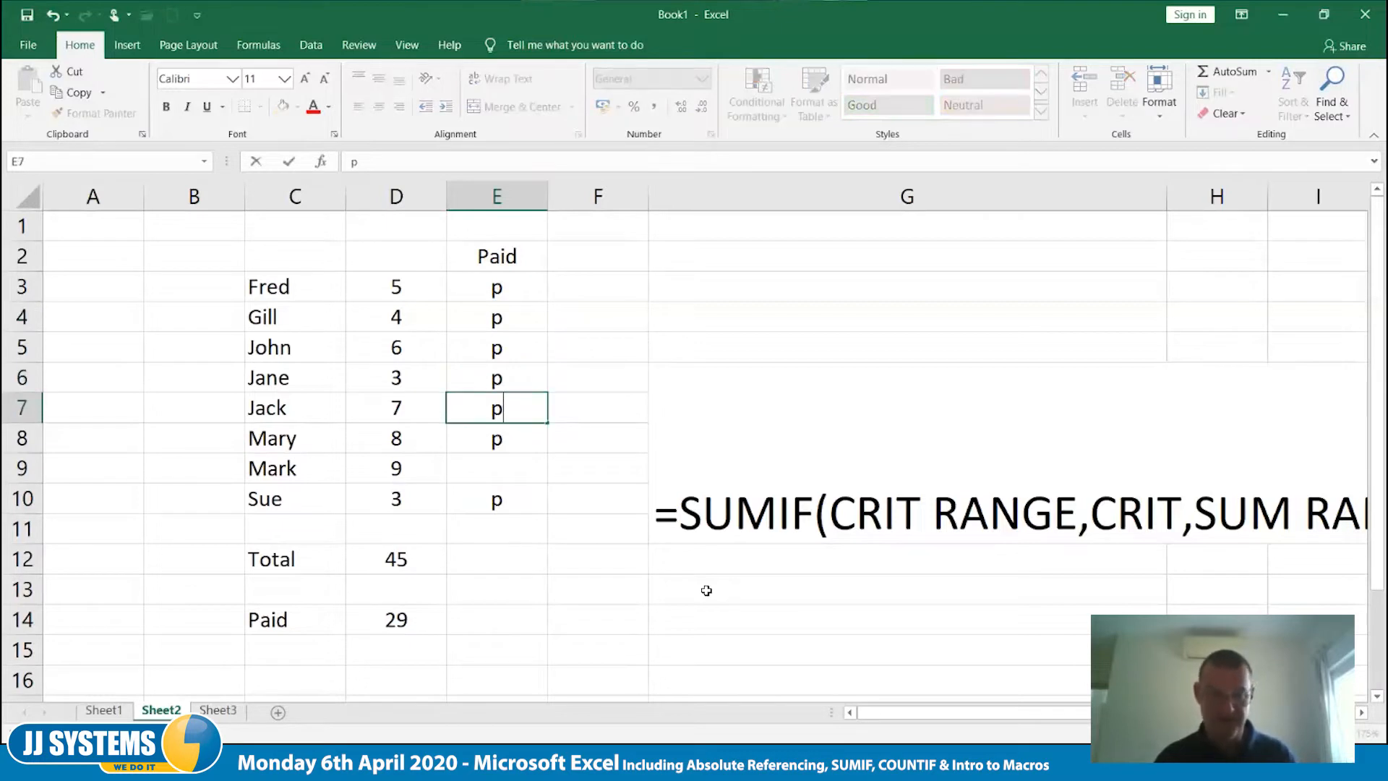
pyautogui.press('Return')
pyautogui.press('Return')
pyautogui.write('p')
pyautogui.press('Return')
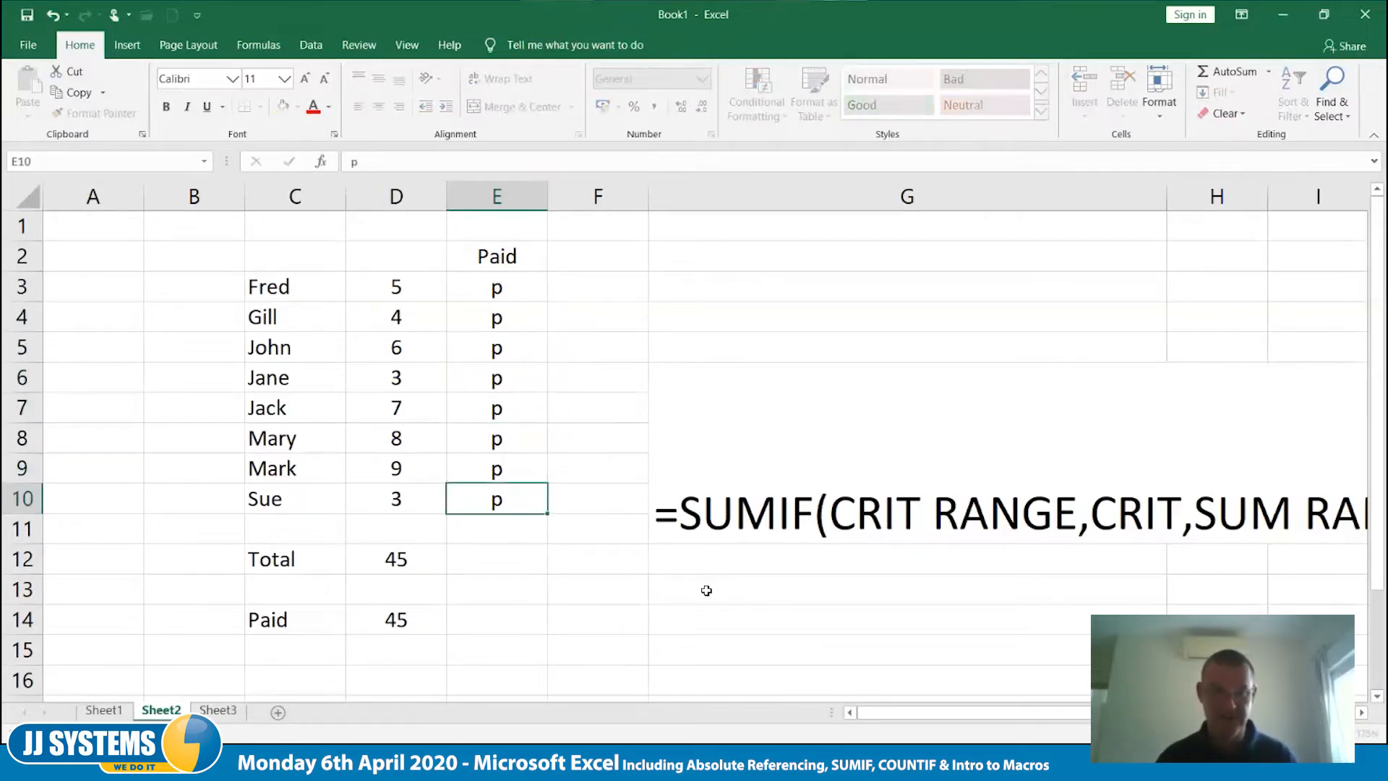
# - Clear the paid marks from E7 and E6
pyautogui.press('Up')
pyautogui.press('Up')
pyautogui.press('Up')
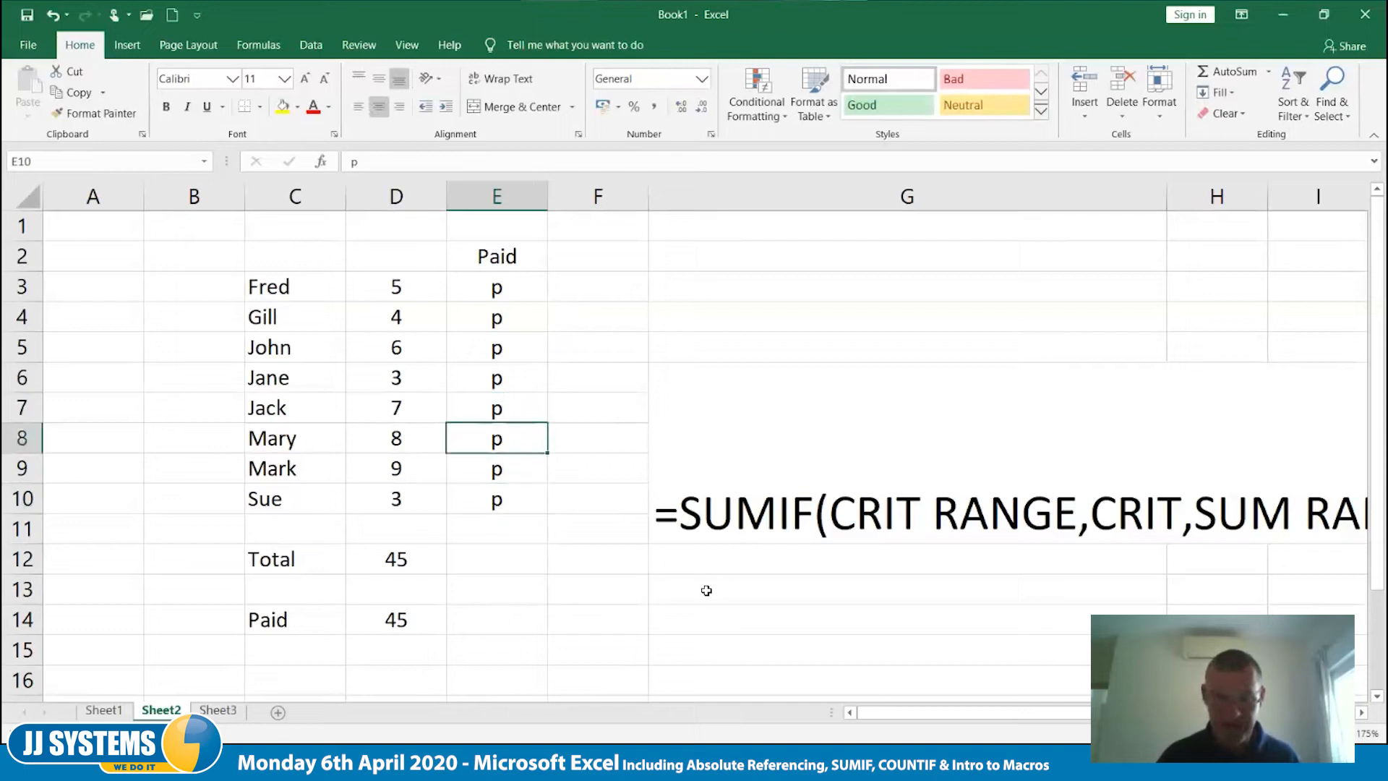
pyautogui.press('Delete')
pyautogui.press('Up')
pyautogui.press('Delete')
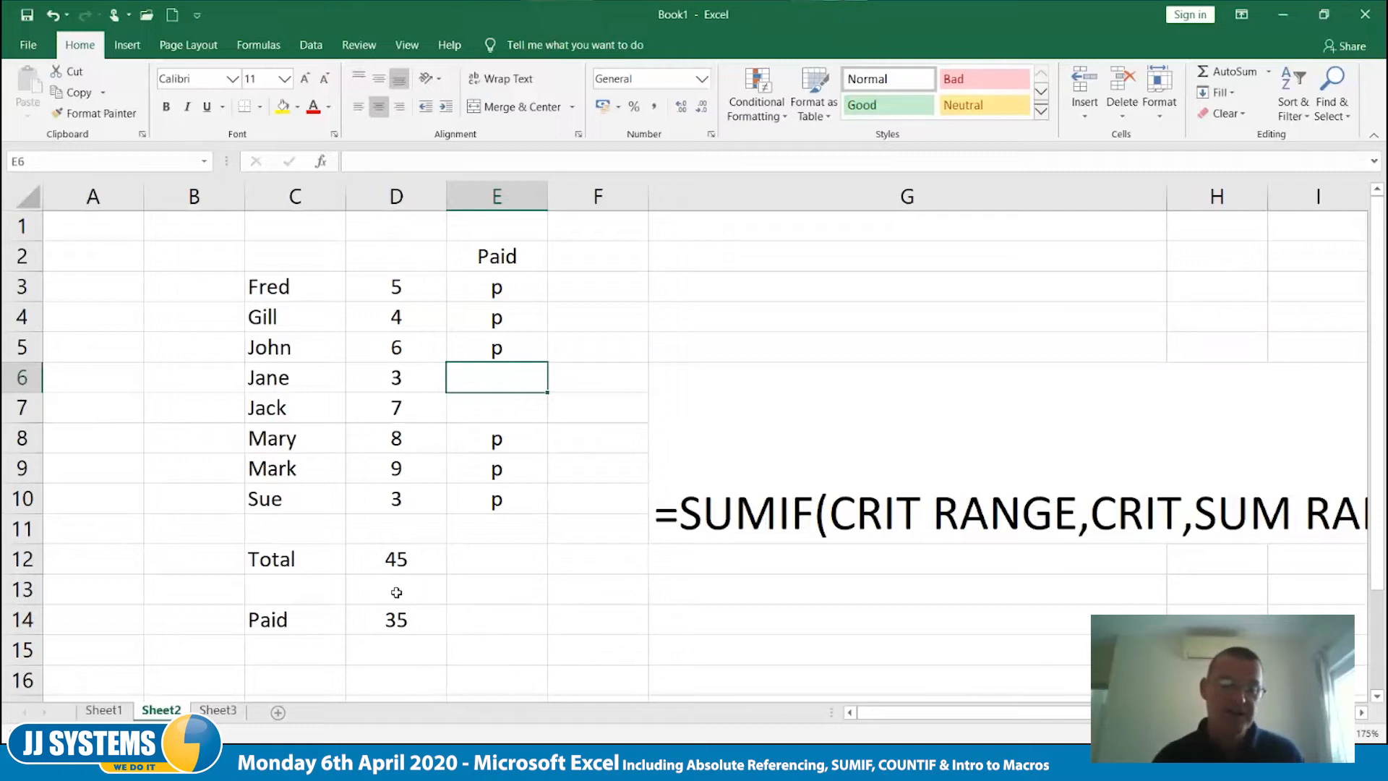
# - Clear all the paid marks in E3:E10 and the Paid heading in E2
pyautogui.moveTo(517, 283); pyautogui.dragTo(498, 498)
pyautogui.press('Delete')
pyautogui.press('Up')
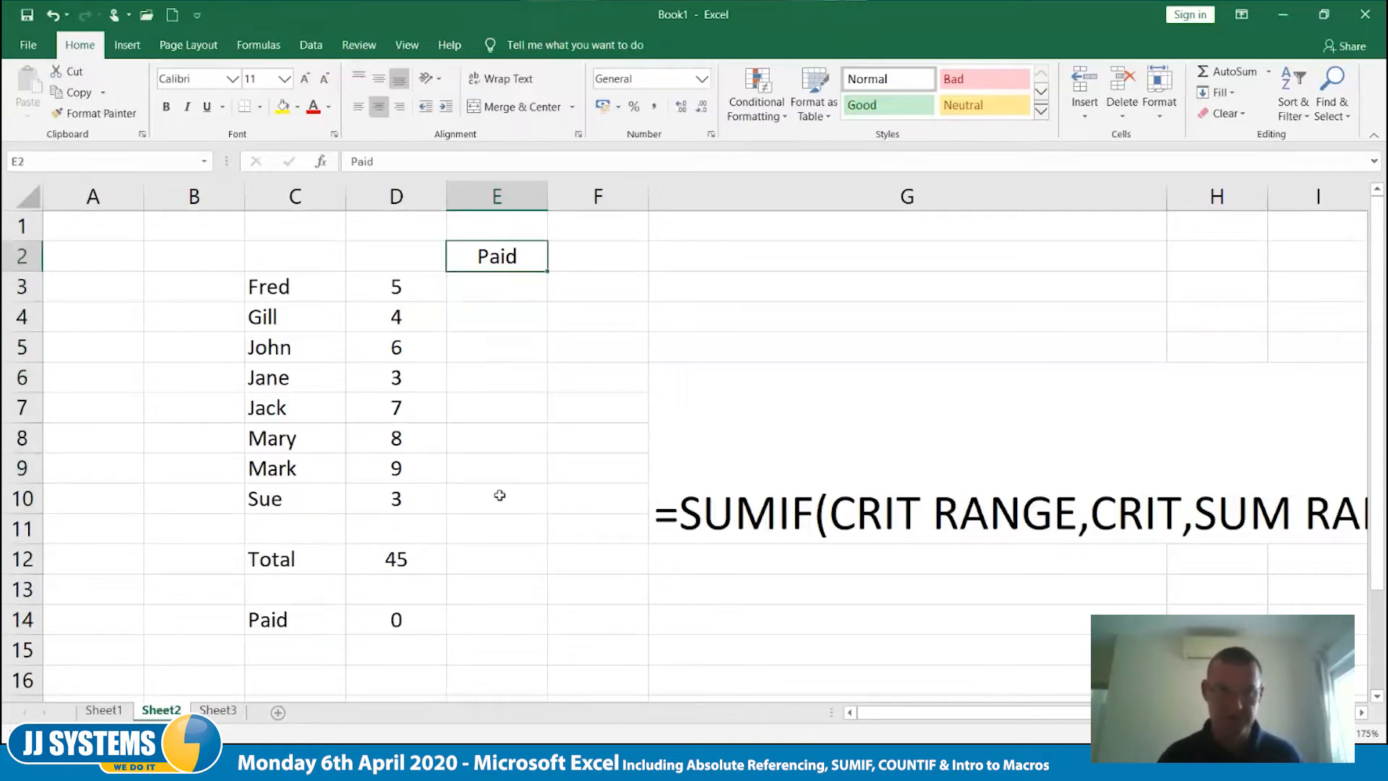
pyautogui.press('Down')
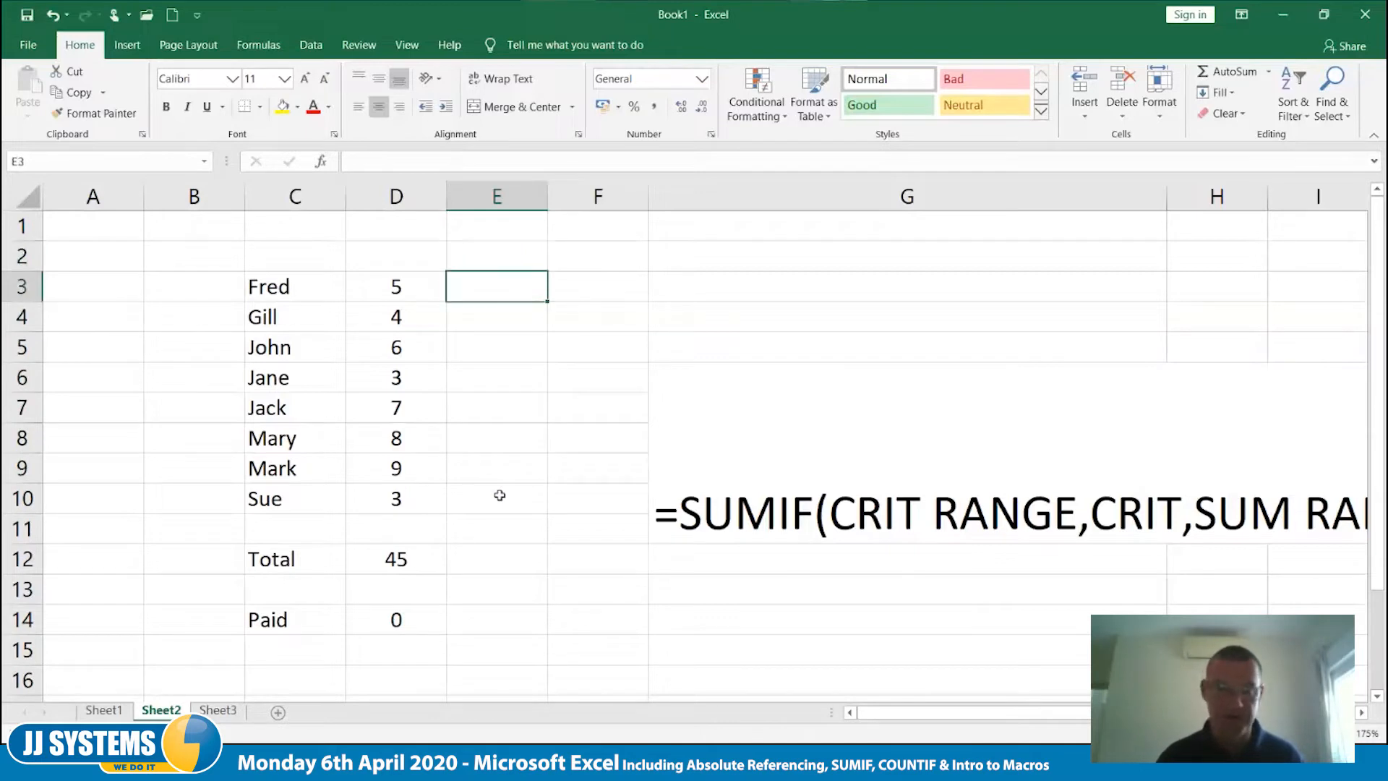
# - Enter the payment methods Visa, Cash, Visa and Amex in E3:E6
pyautogui.write('Visa')
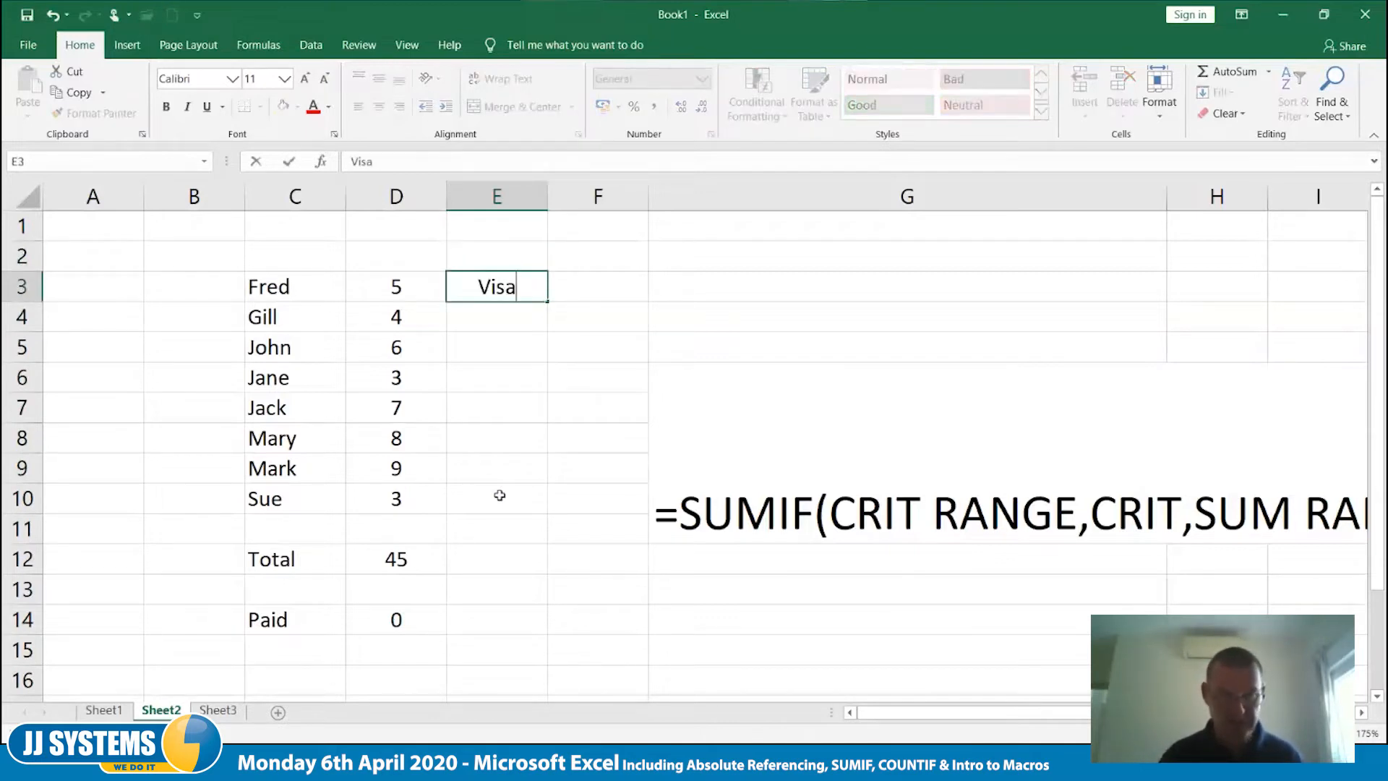
pyautogui.press('Return')
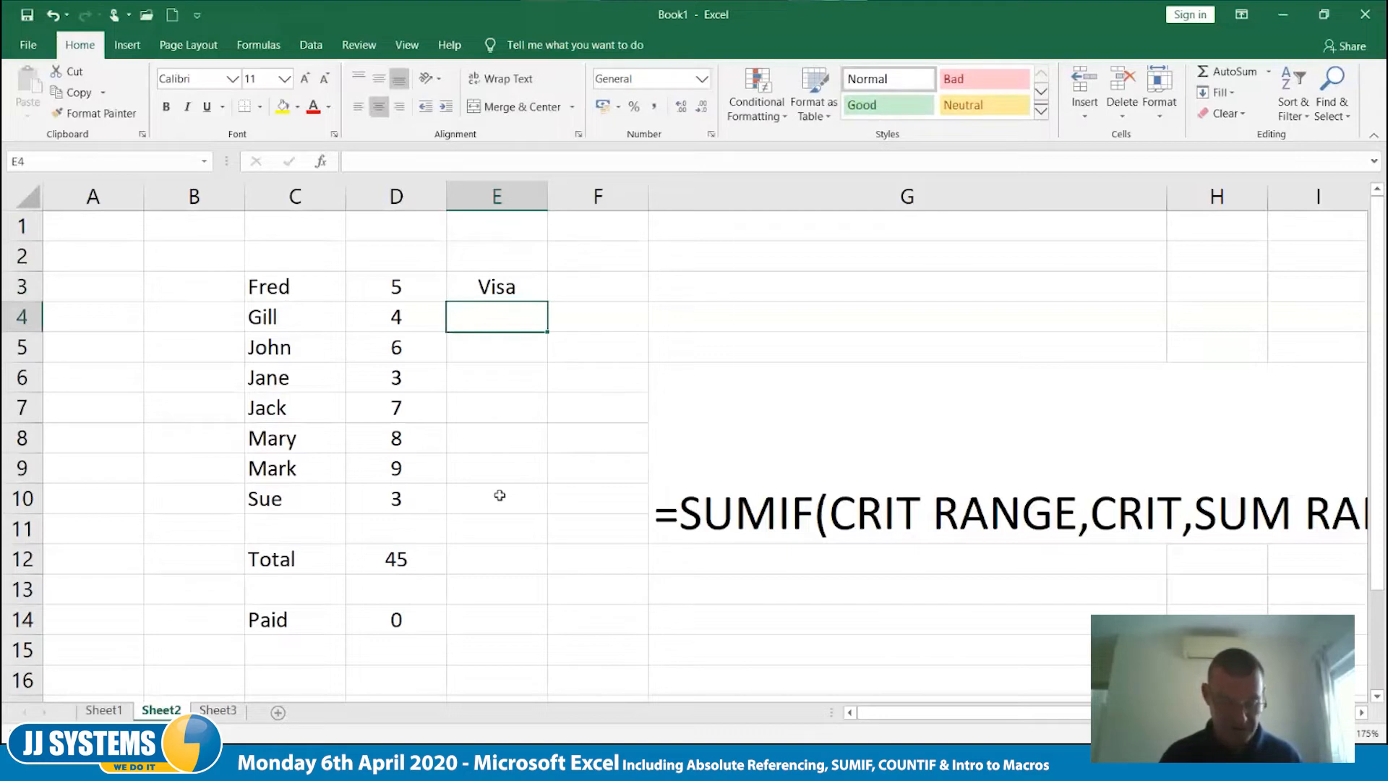
pyautogui.write('Cash')
pyautogui.press('Return')
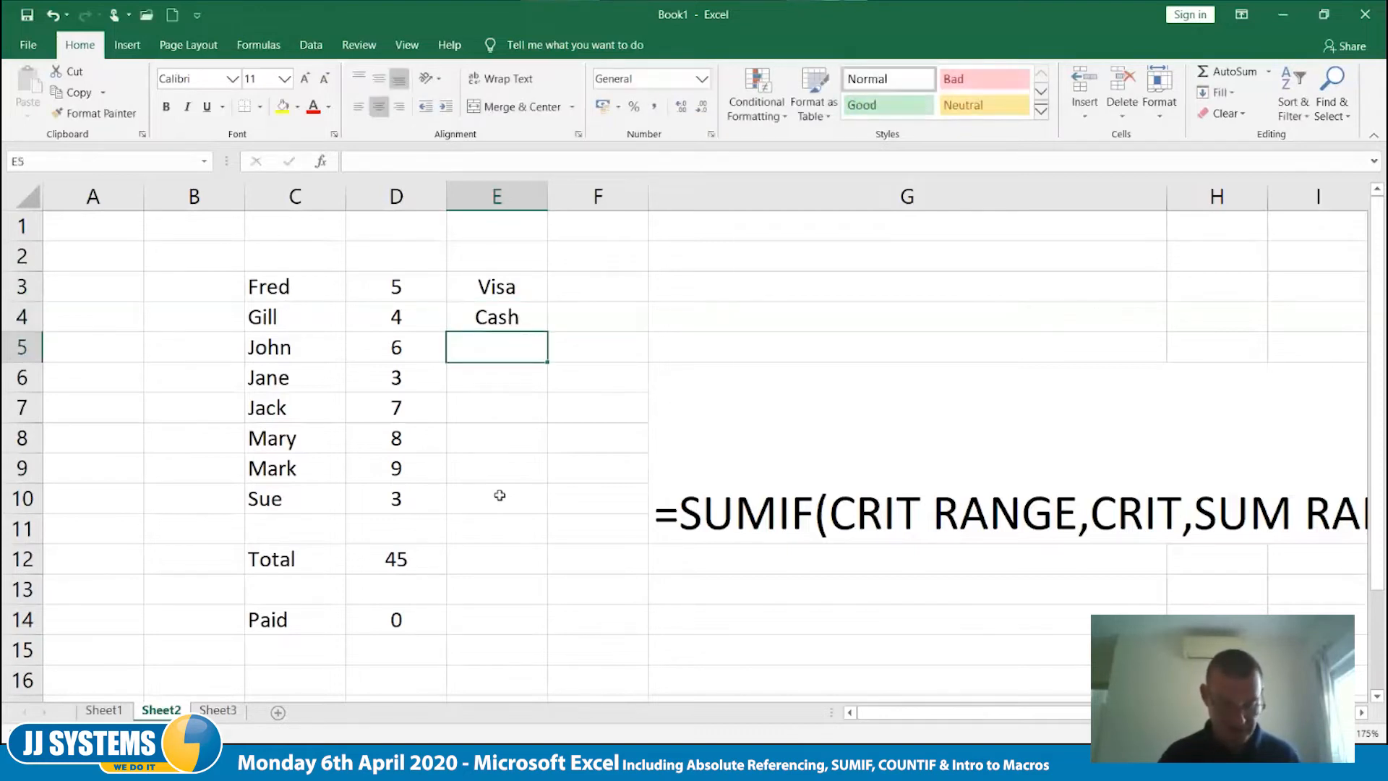
pyautogui.write('visa')
pyautogui.press('Return')
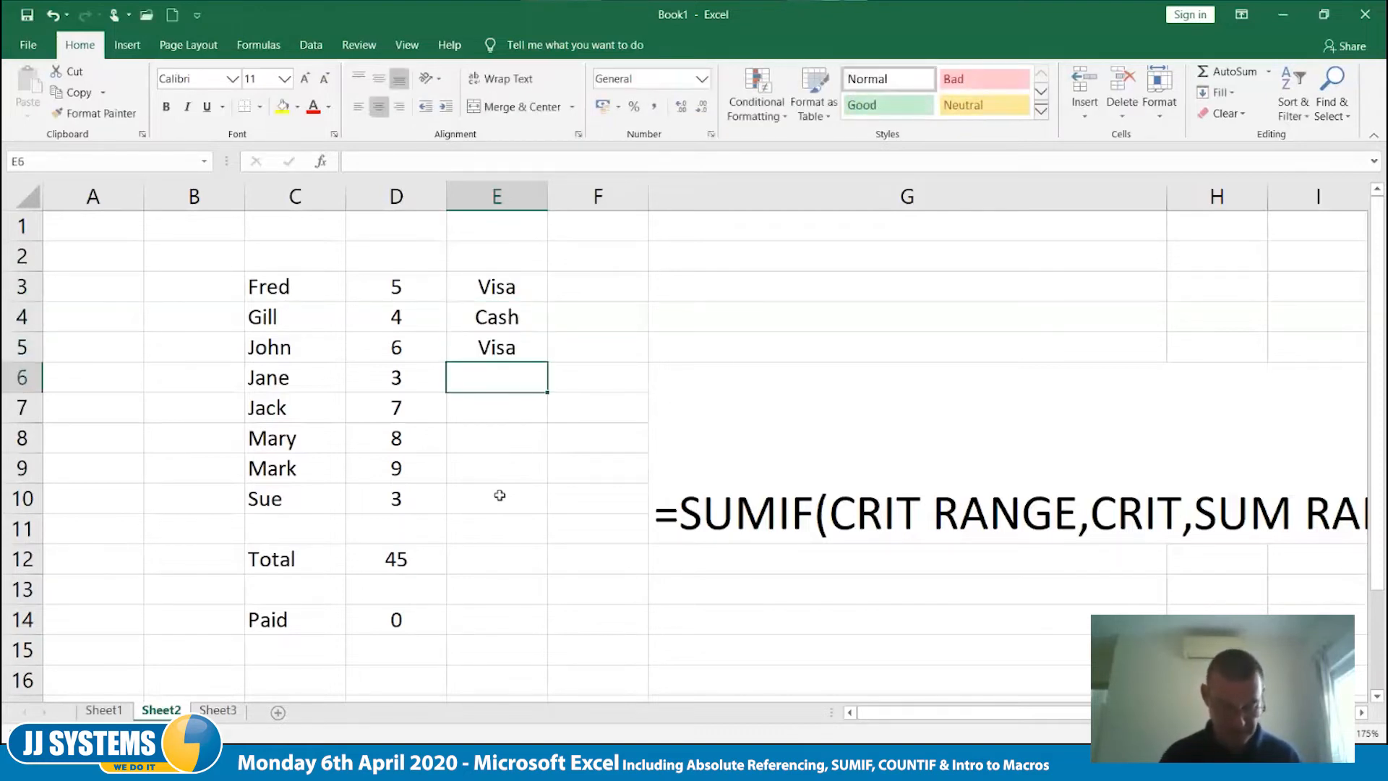
pyautogui.write('Amex')
pyautogui.press('Return')
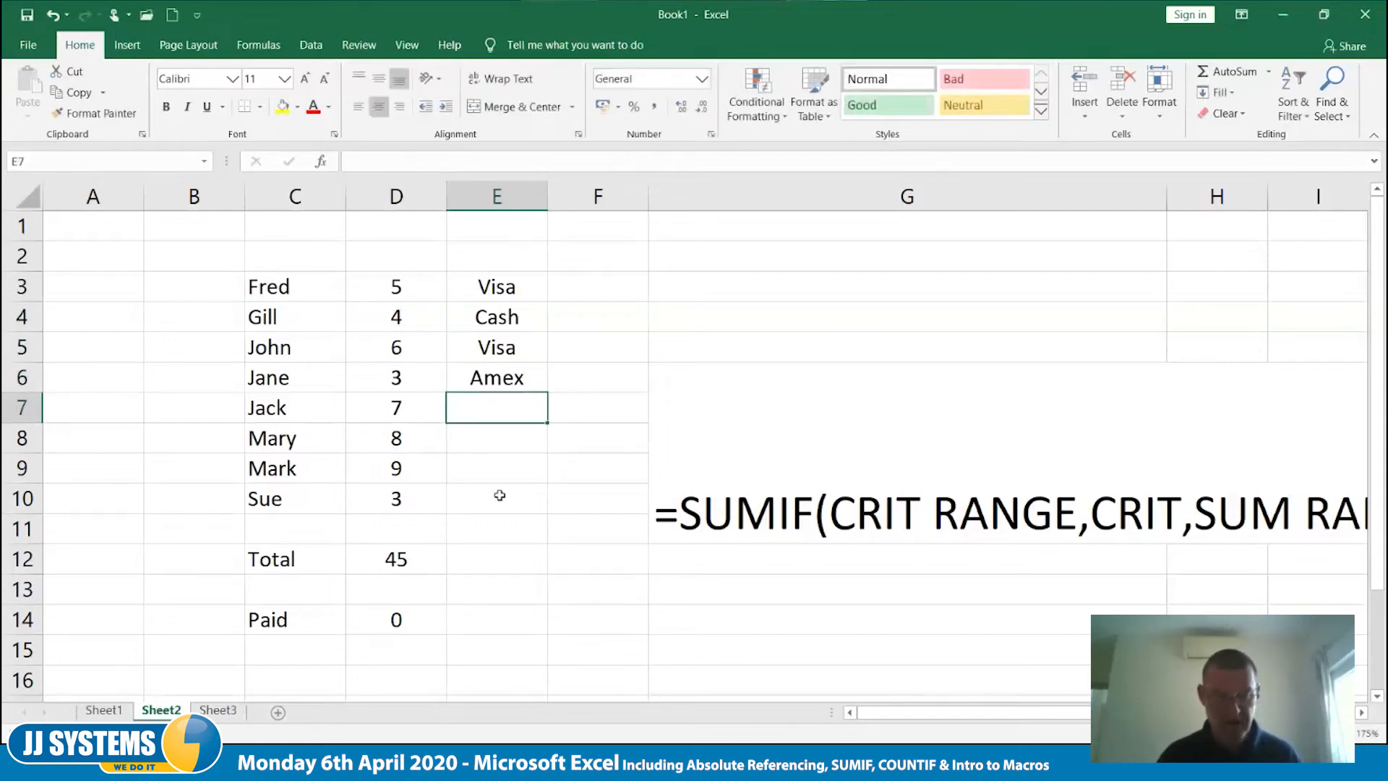
# - Enter the remaining payment methods Cash, Visa, Visa and Visa in E7:E10
pyautogui.write('cash')
pyautogui.press('Return')
pyautogui.write('visa')
pyautogui.press('Return')
pyautogui.write('visa')
pyautogui.press('Return')
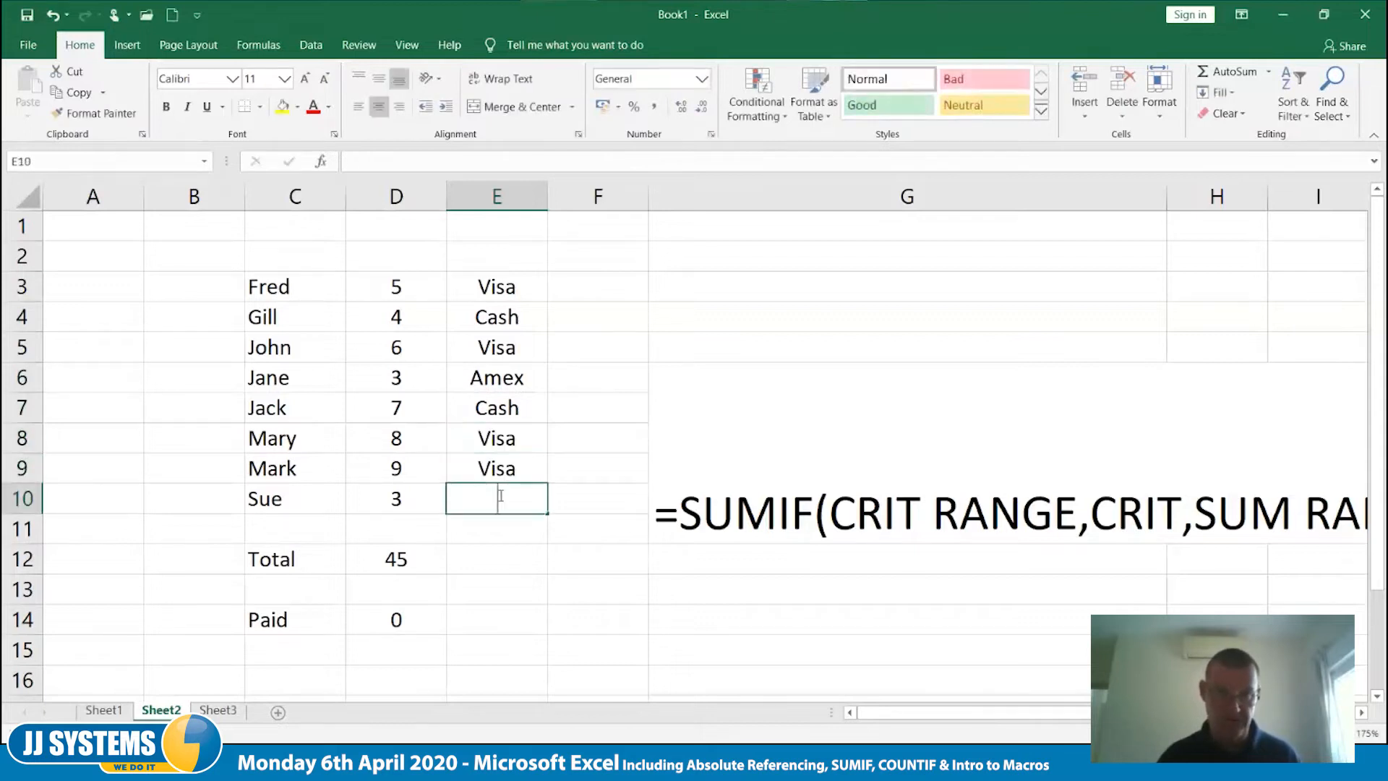
pyautogui.write('visa')
pyautogui.press('Return')
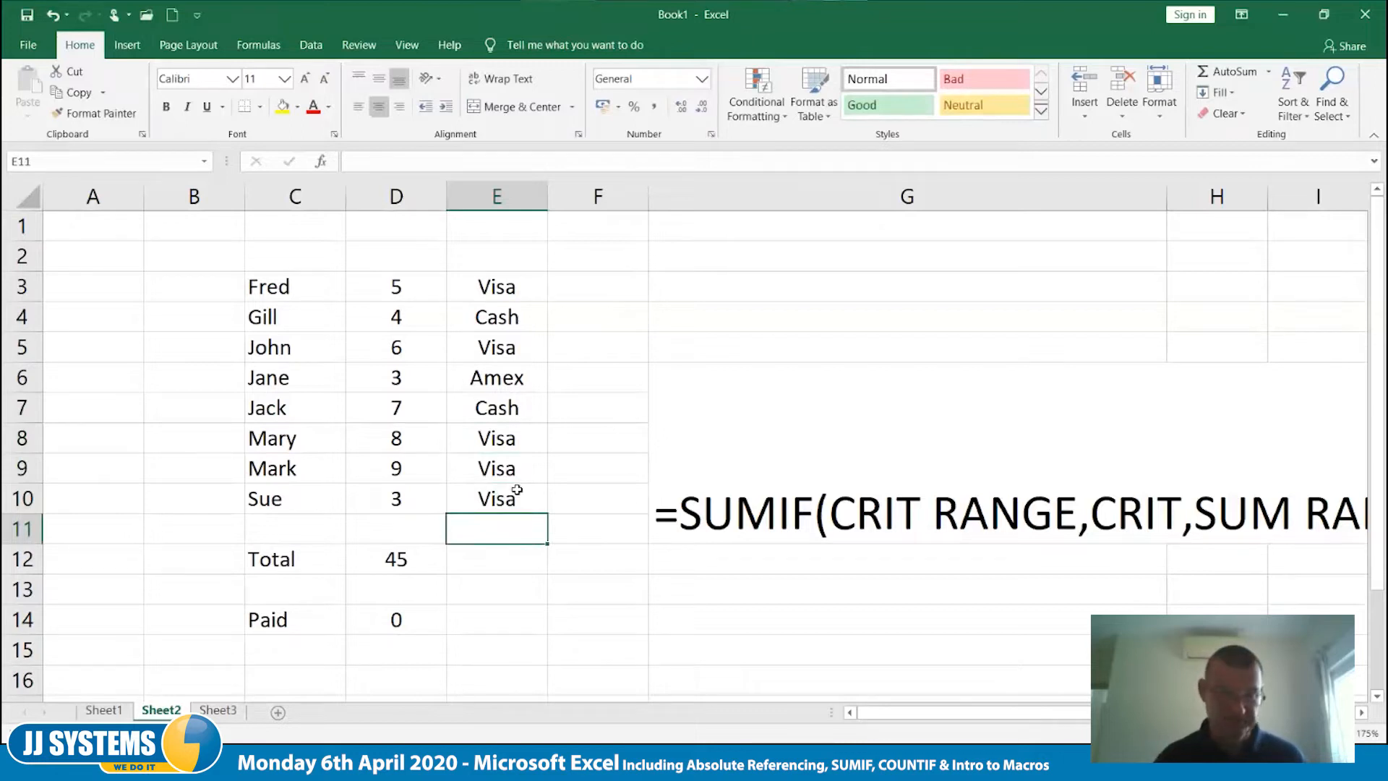
# - Replace the Paid label in C14 with Amex and add the labels Visa and Cash in C15 and C16
pyautogui.click(306, 622)
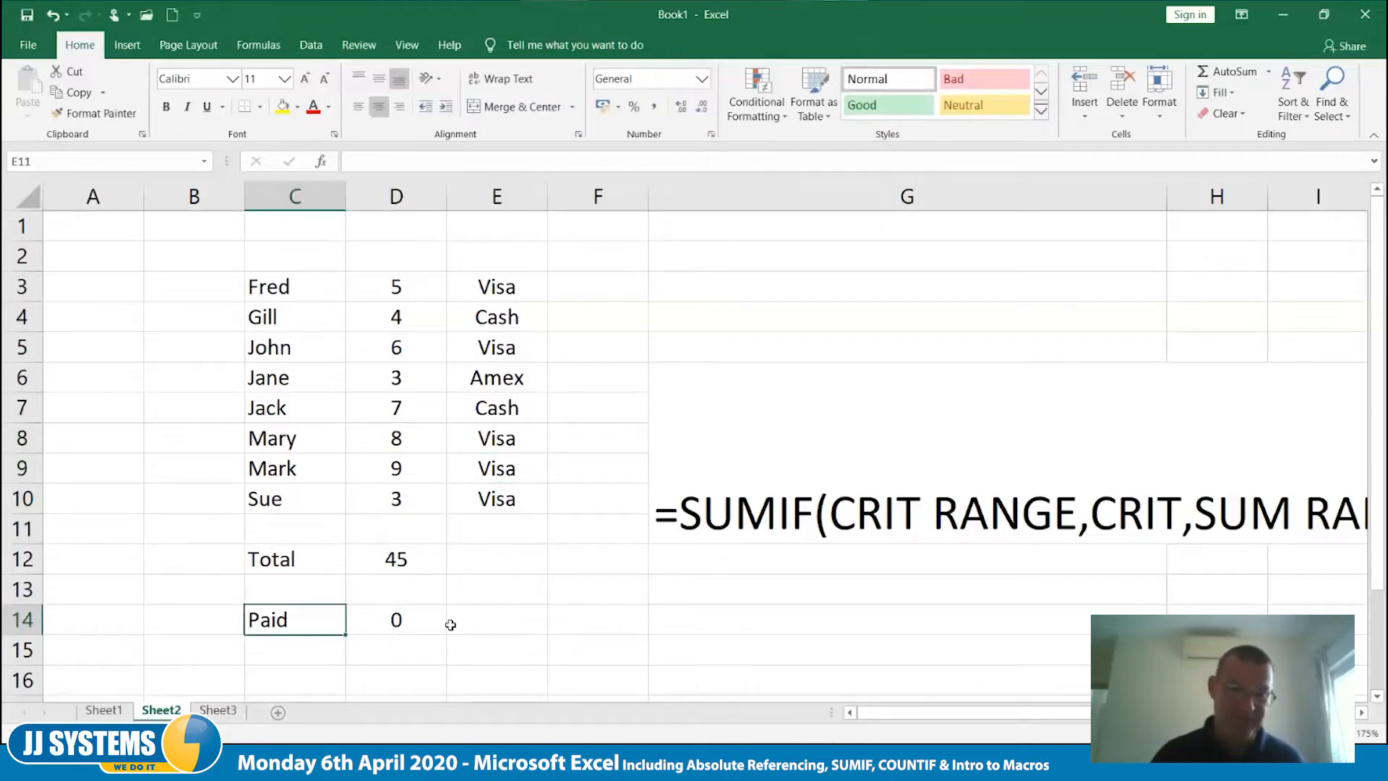
pyautogui.write('Amex')
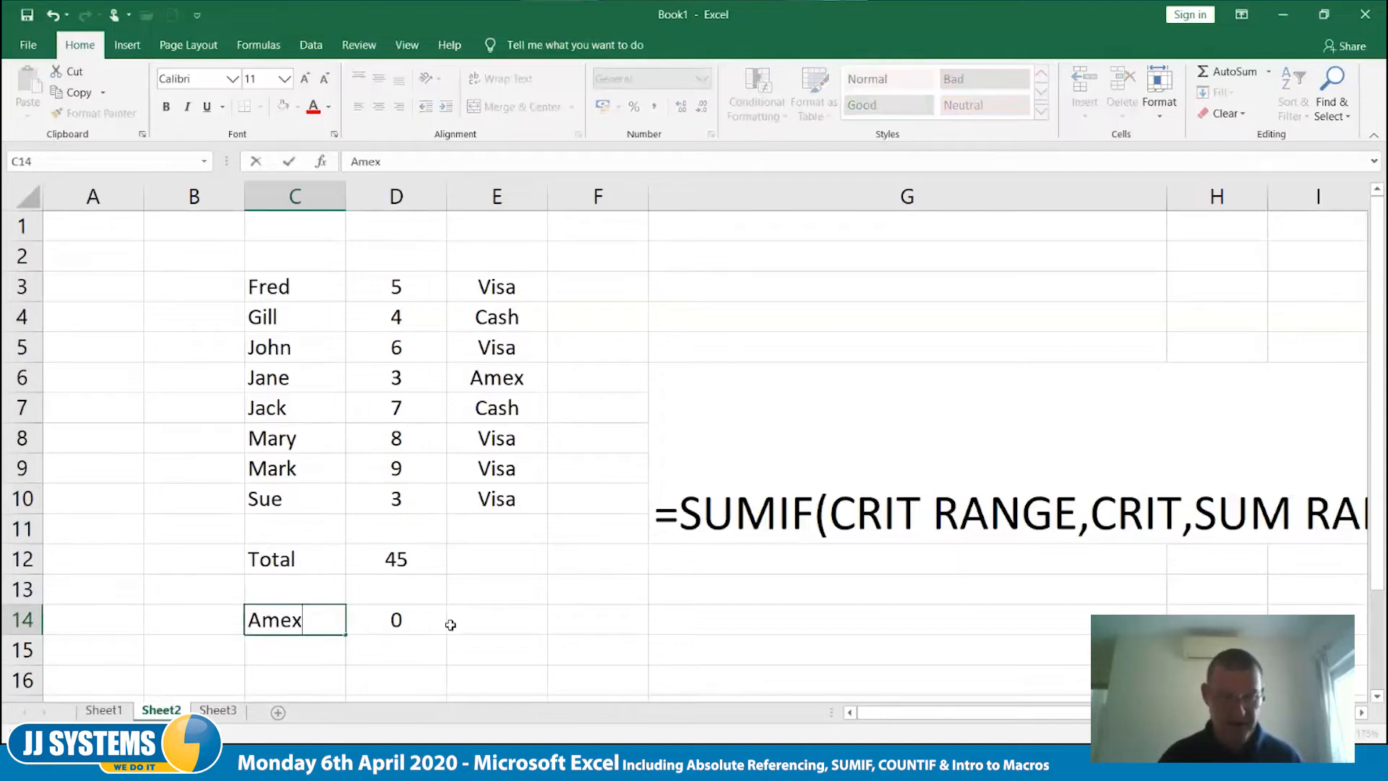
pyautogui.press('Return')
pyautogui.write('Visa')
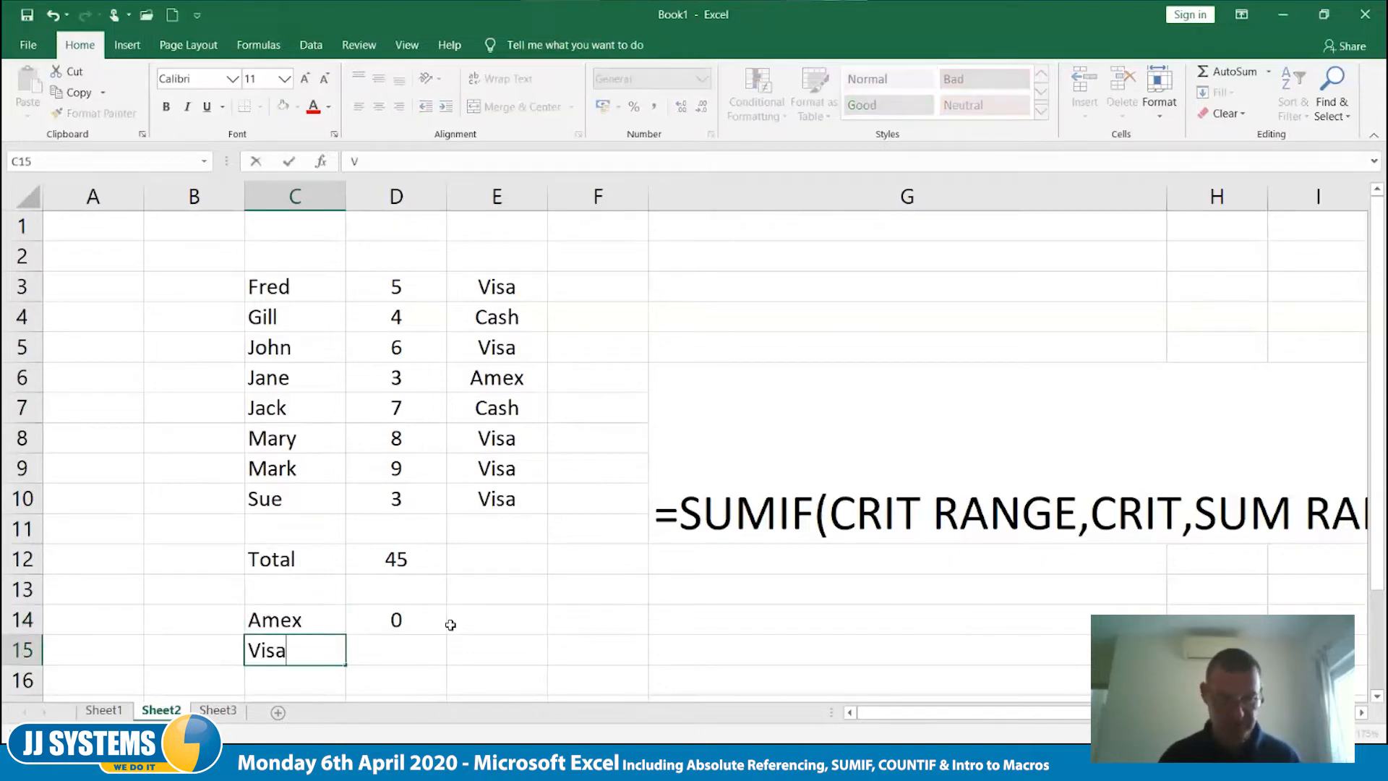
pyautogui.press('Return')
pyautogui.write('Cash')
pyautogui.press('Return')
pyautogui.scroll(1, 450, 625)
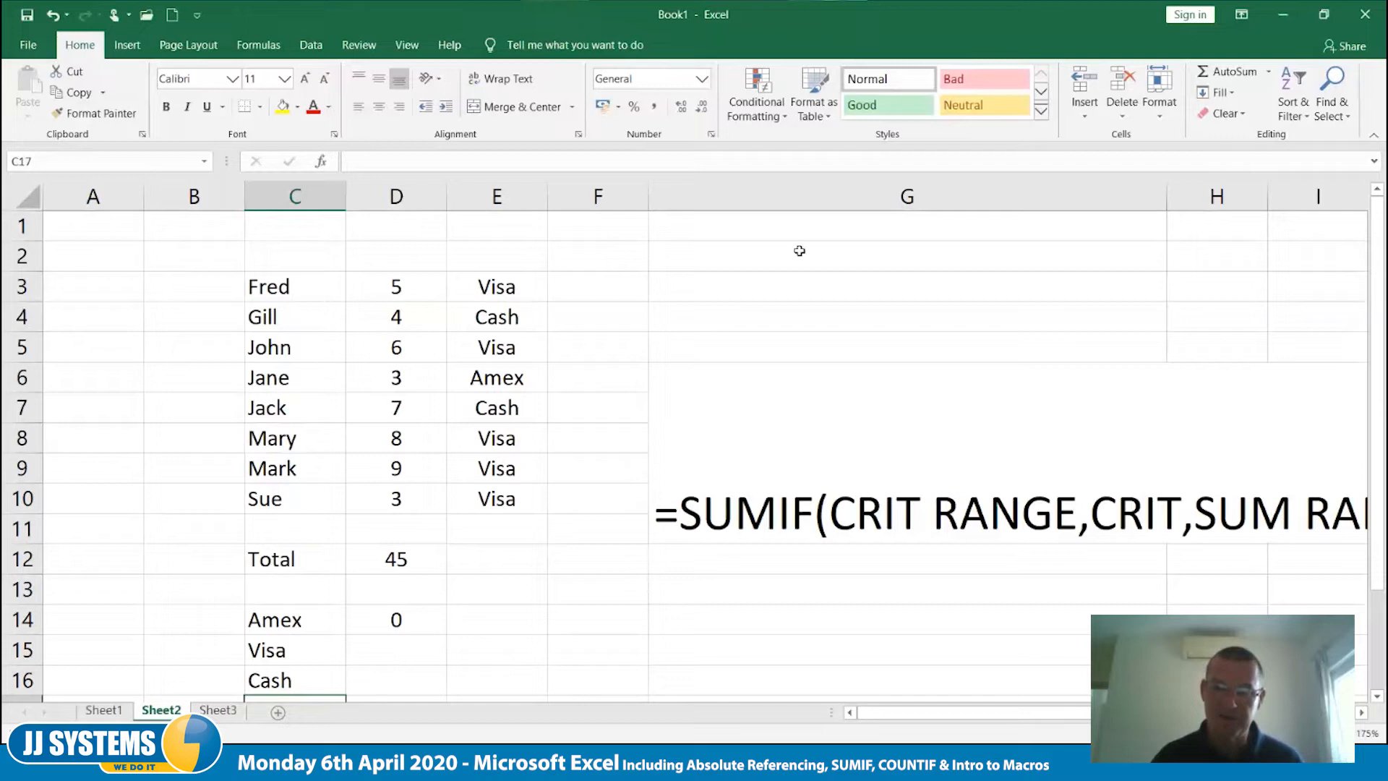
pyautogui.moveTo(629, 199); pyautogui.dragTo(465, 232)
pyautogui.hotkey('ctrl', 'Home')
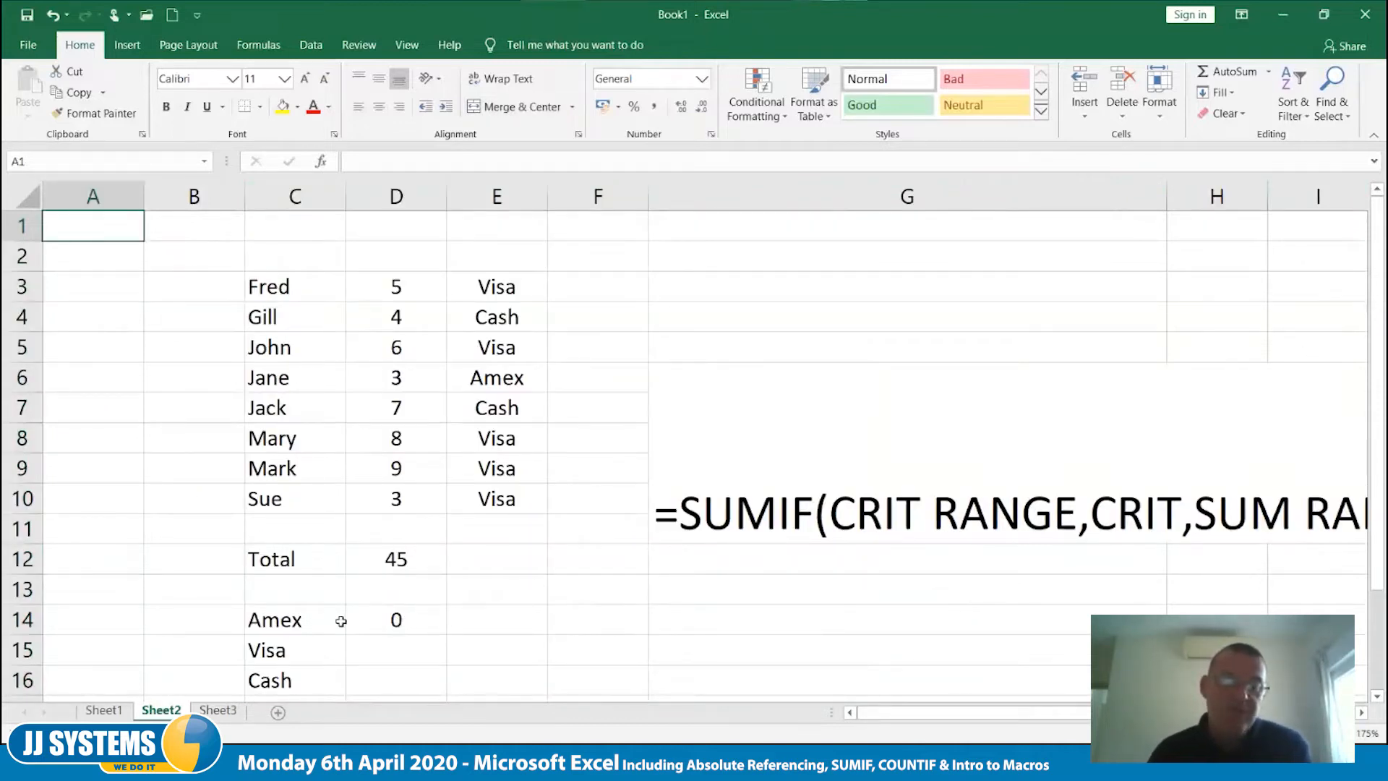
# - Change the criterion in the D14 SUMIF formula to "amex"
pyautogui.click(410, 620)
pyautogui.doubleClick(410, 620)
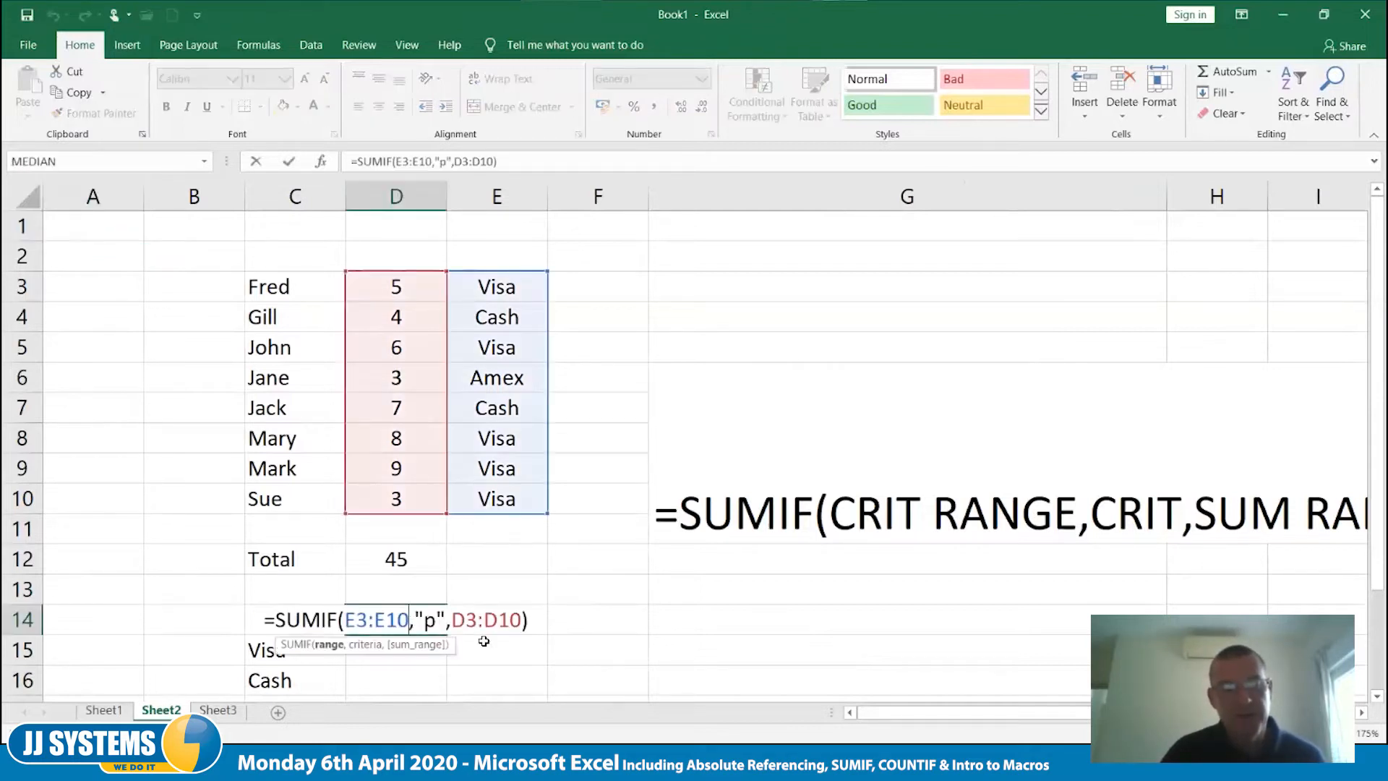
pyautogui.doubleClick(432, 620)
pyautogui.write('amex')
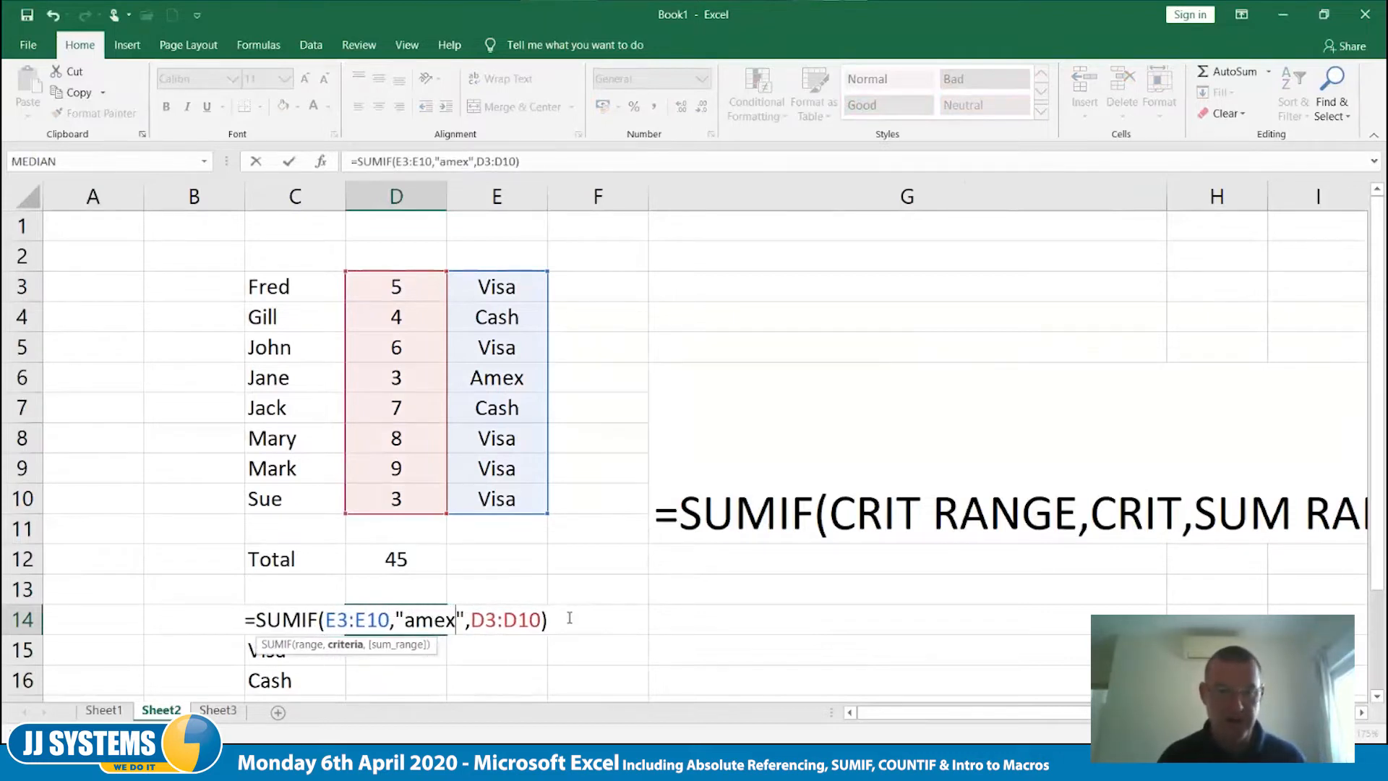
pyautogui.press('Tab')
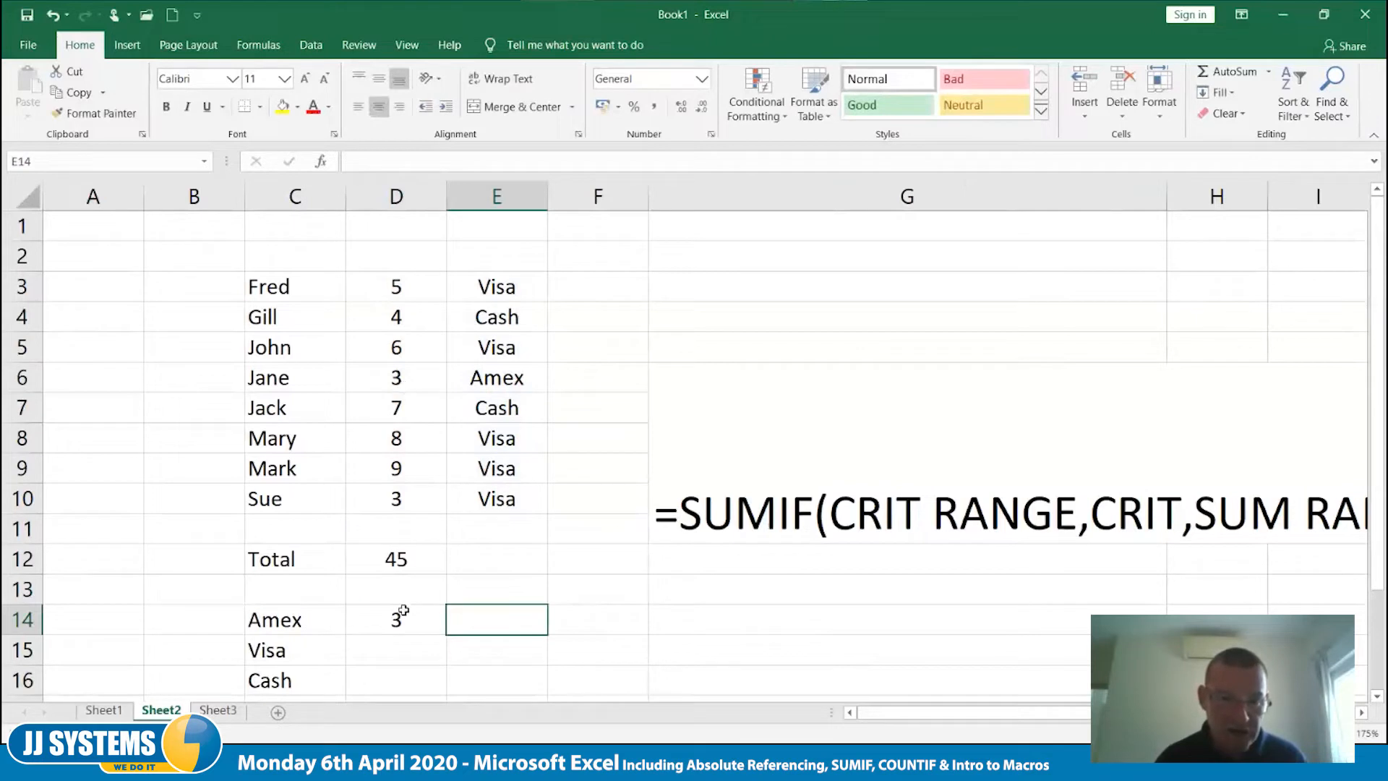
# - Change the payment method in E9 to Amex
pyautogui.click(493, 470)
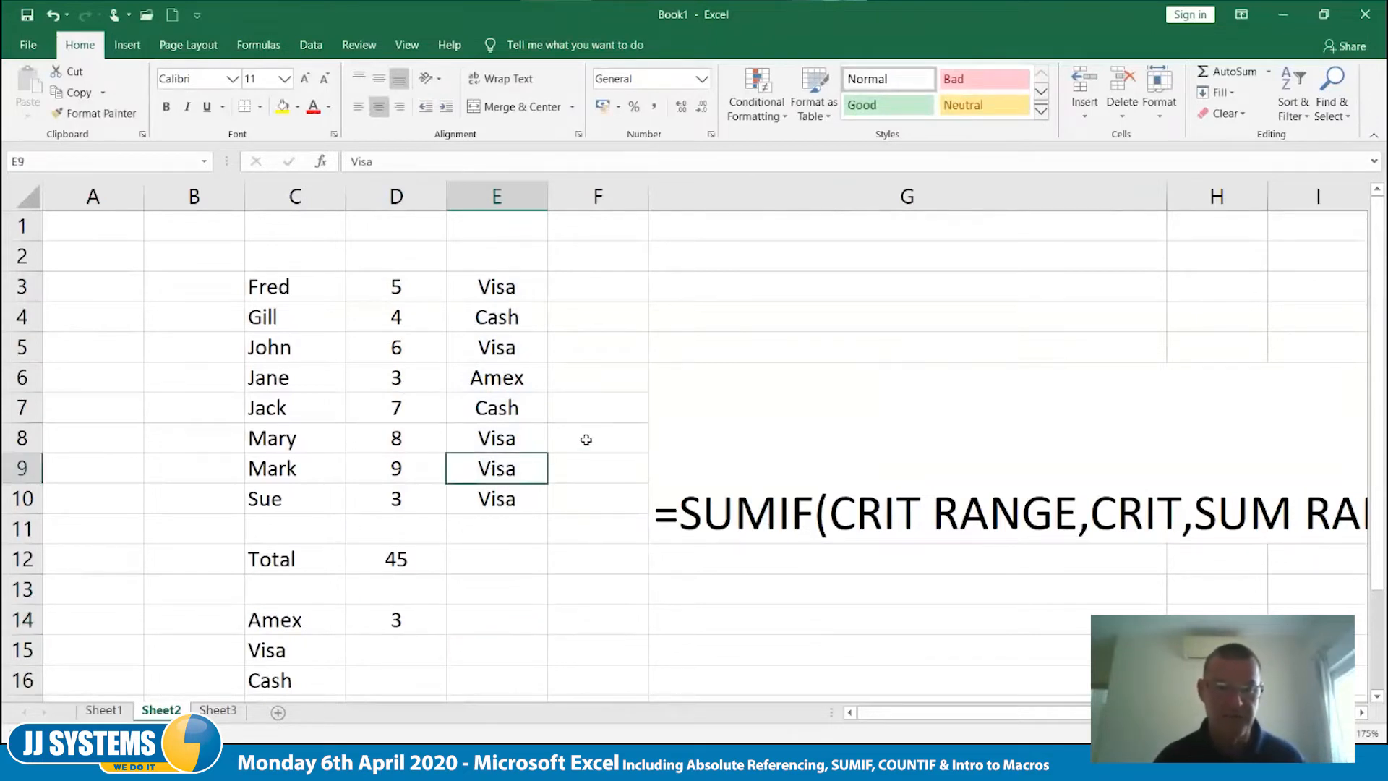
pyautogui.write('amex')
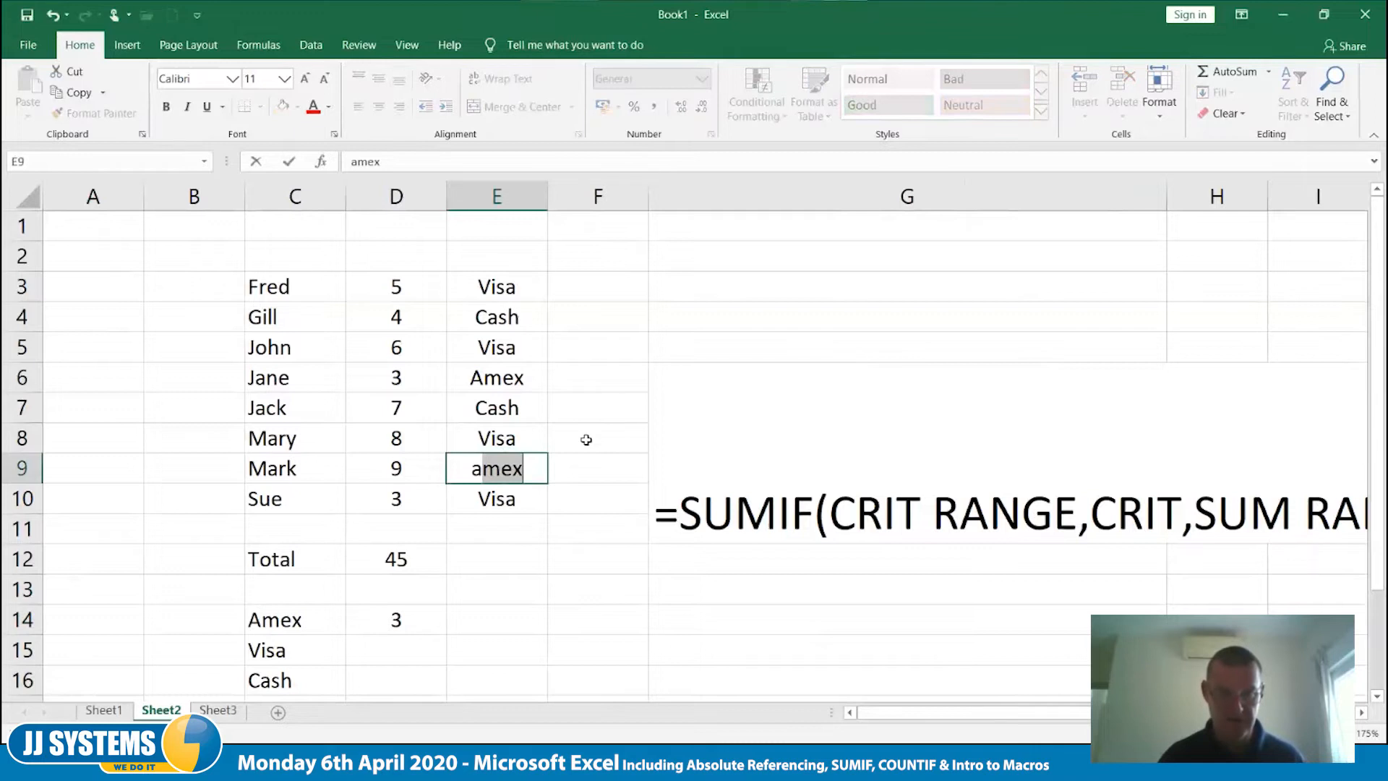
pyautogui.press('Tab')
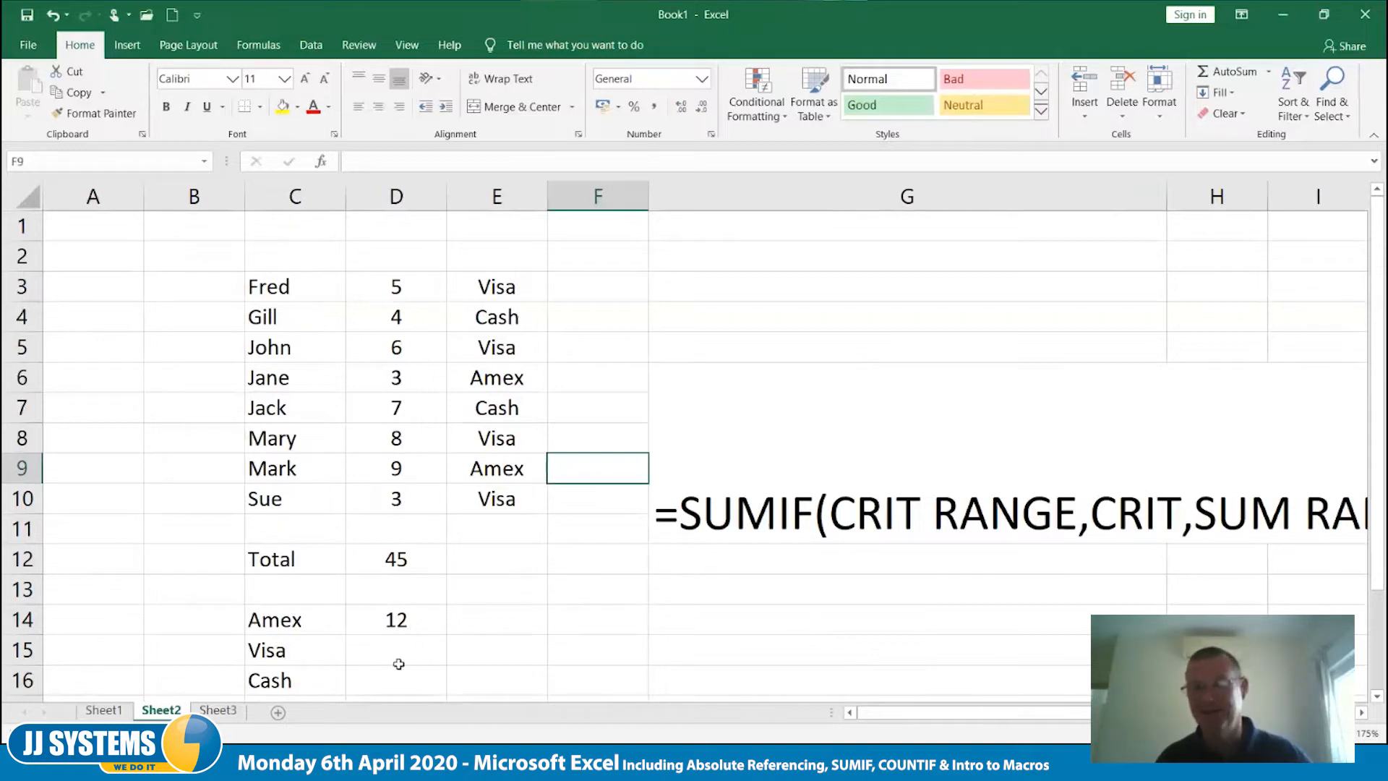
# - Replace the quoted criterion in the D14 SUMIF formula with a reference to cell C14
pyautogui.doubleClick(402, 620)
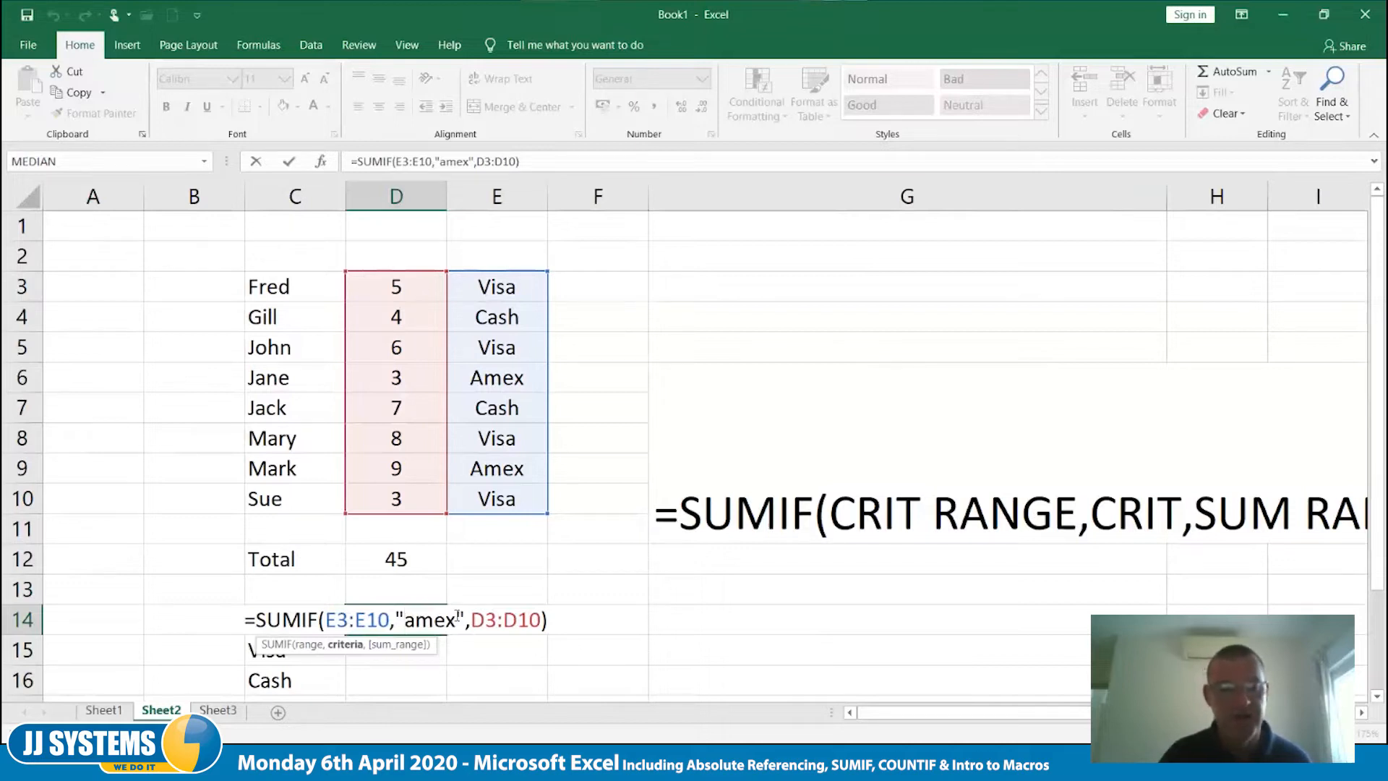
pyautogui.hotkey('ctrl', 'Return')
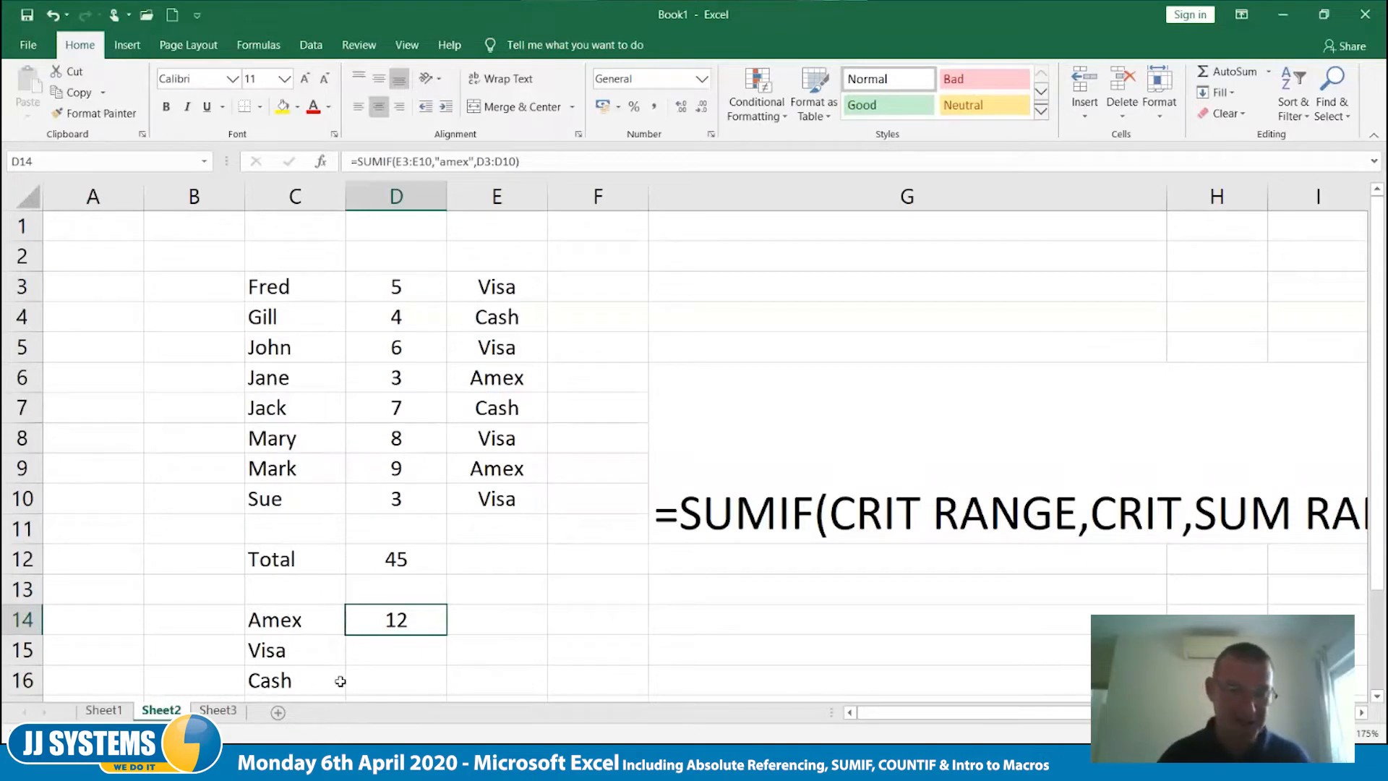
pyautogui.doubleClick(418, 627)
pyautogui.moveTo(395, 619); pyautogui.dragTo(467, 618)
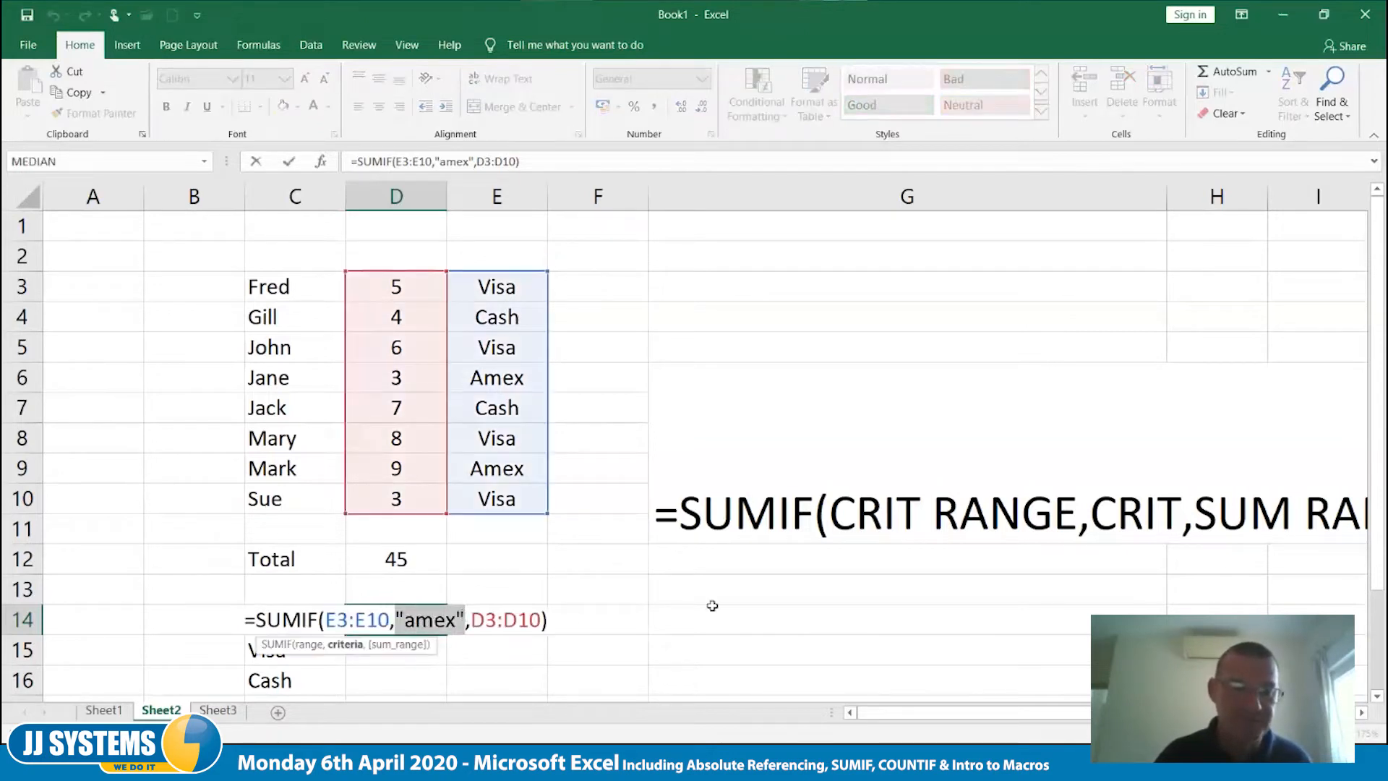
pyautogui.write('c14')
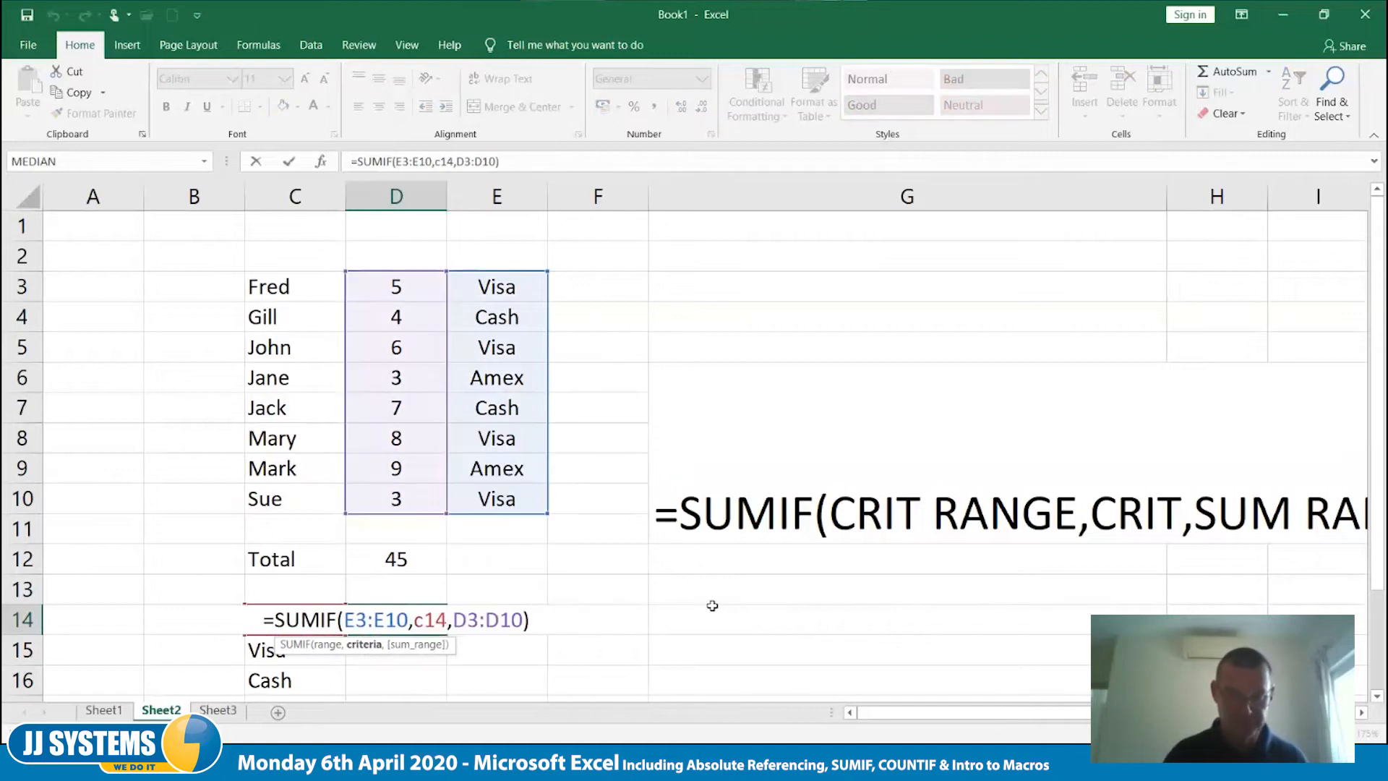
pyautogui.press('Tab')
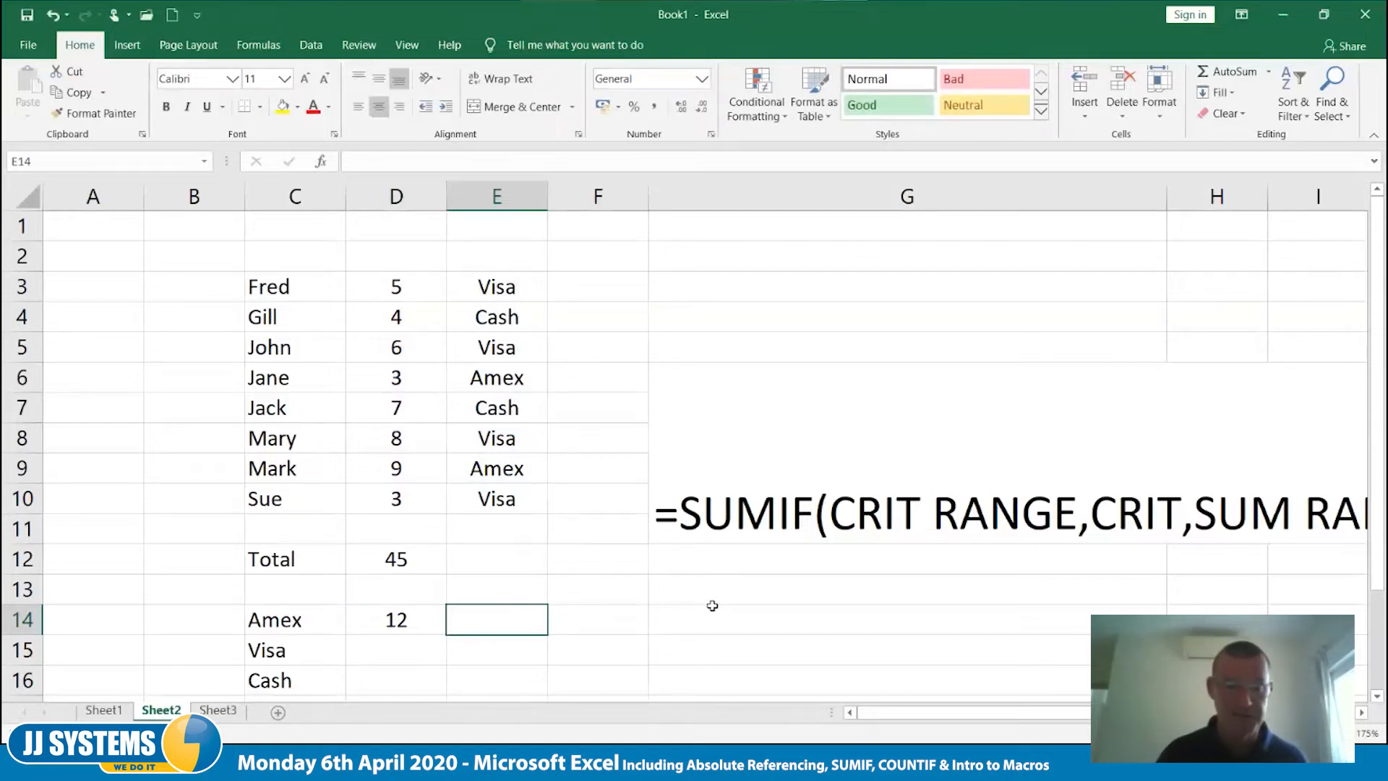
# - Check the SUMIF formula in D14 and fill it down through D16 for the Visa and Cash labels
pyautogui.press('Left')
pyautogui.press('F2')
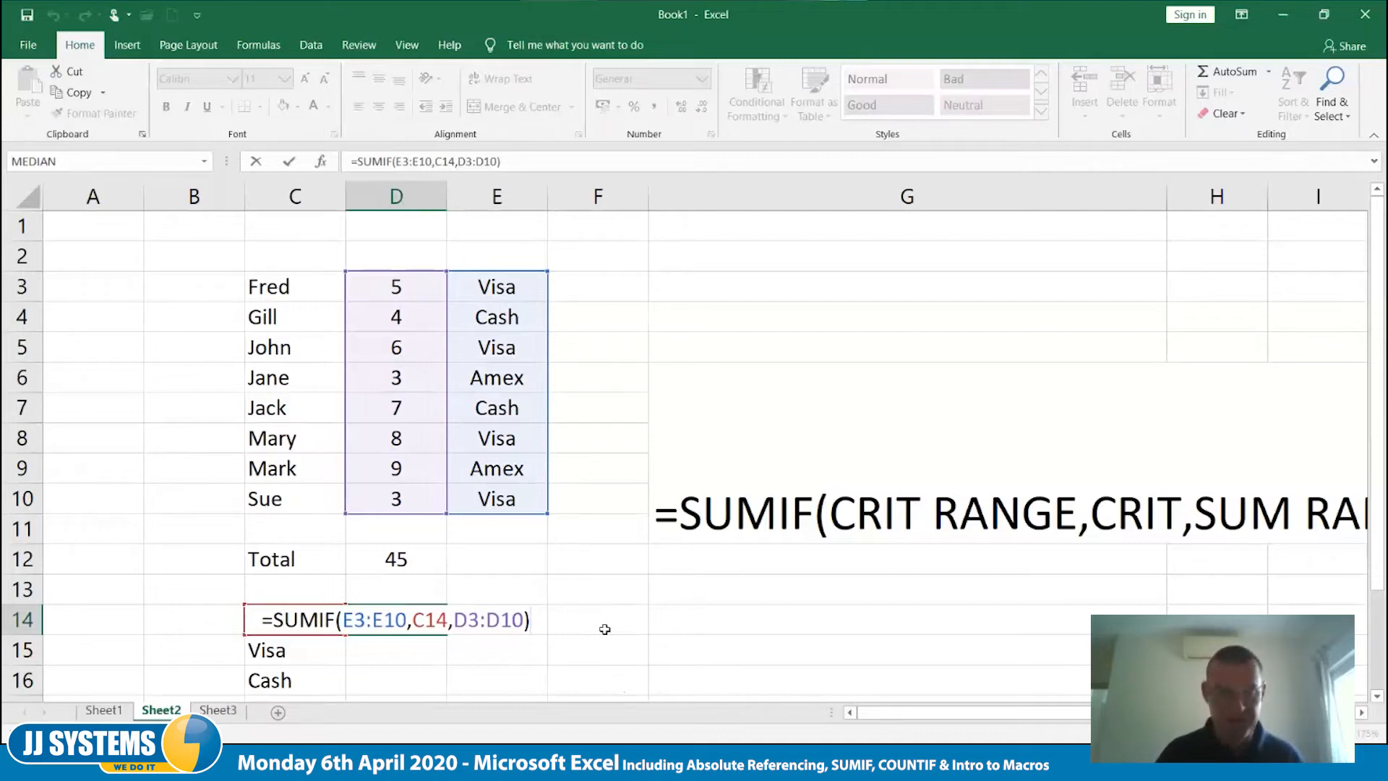
pyautogui.press('Tab')
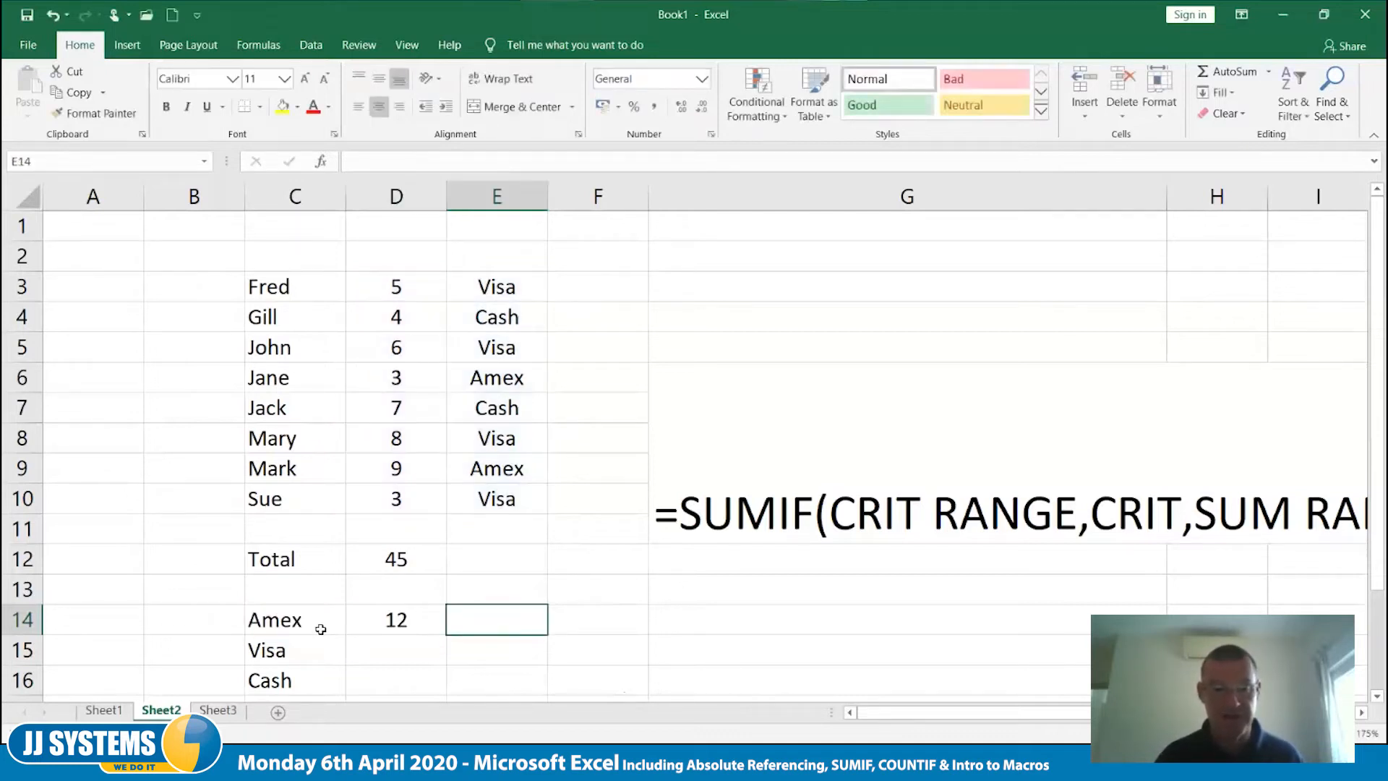
pyautogui.click(434, 630)
pyautogui.moveTo(444, 636); pyautogui.dragTo(444, 685)
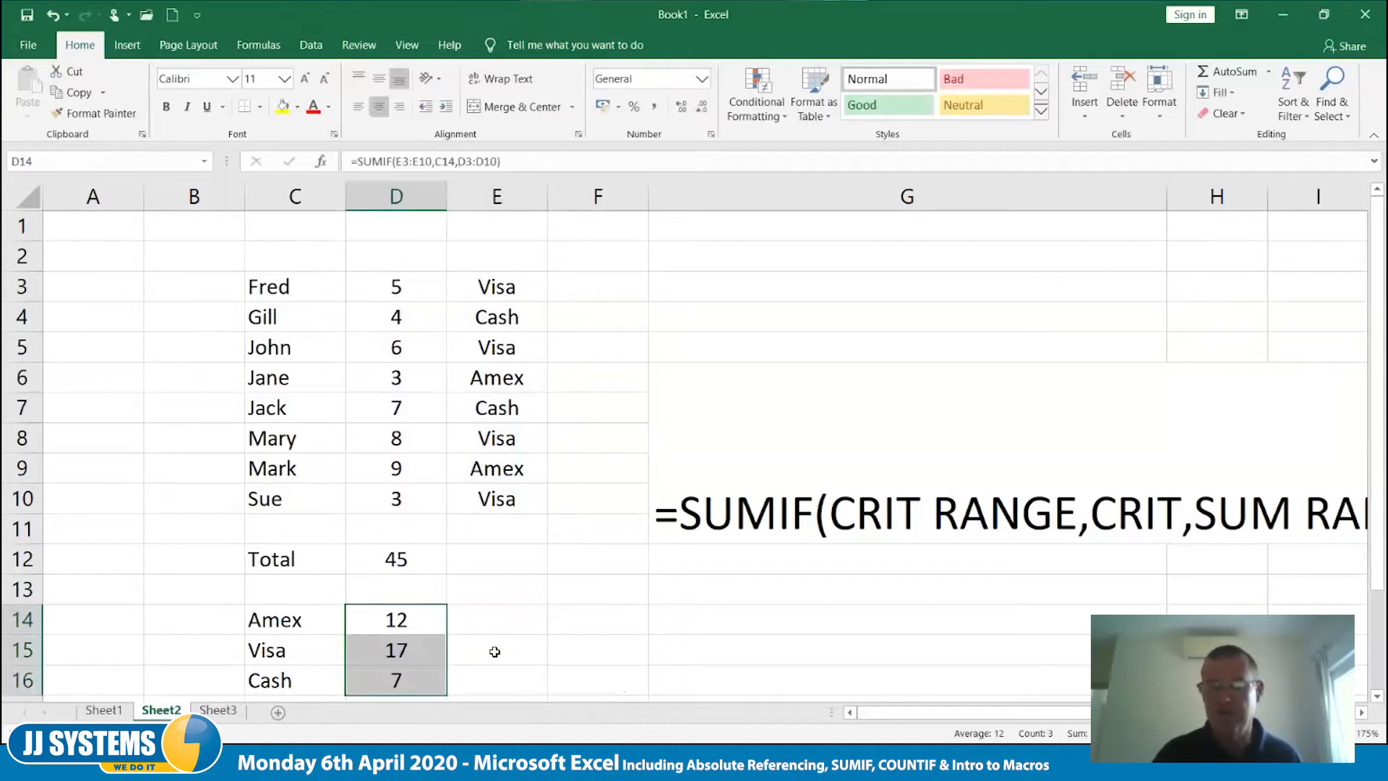
pyautogui.click(495, 653)
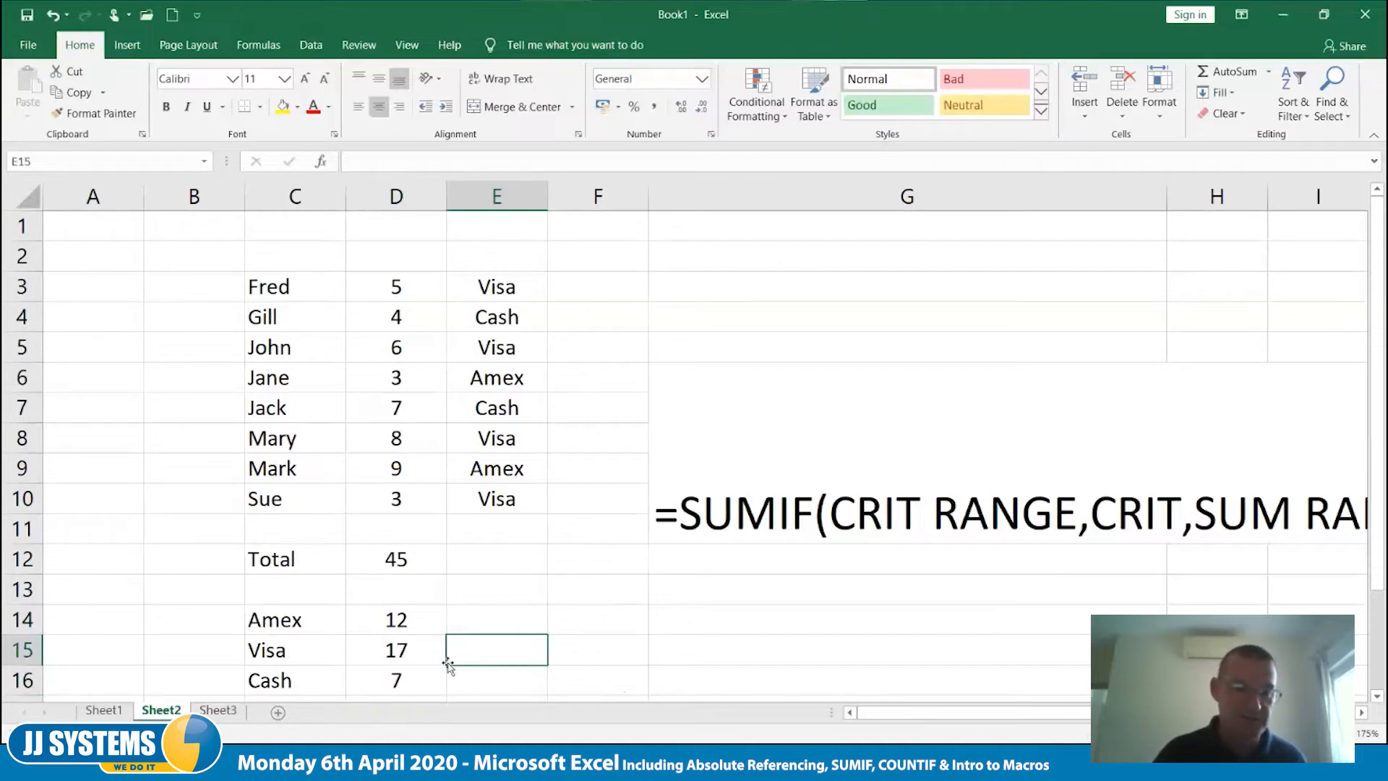
# - Examine which ranges the copied SUMIF formulas in D15 and D16 refer to
pyautogui.doubleClick(420, 650)
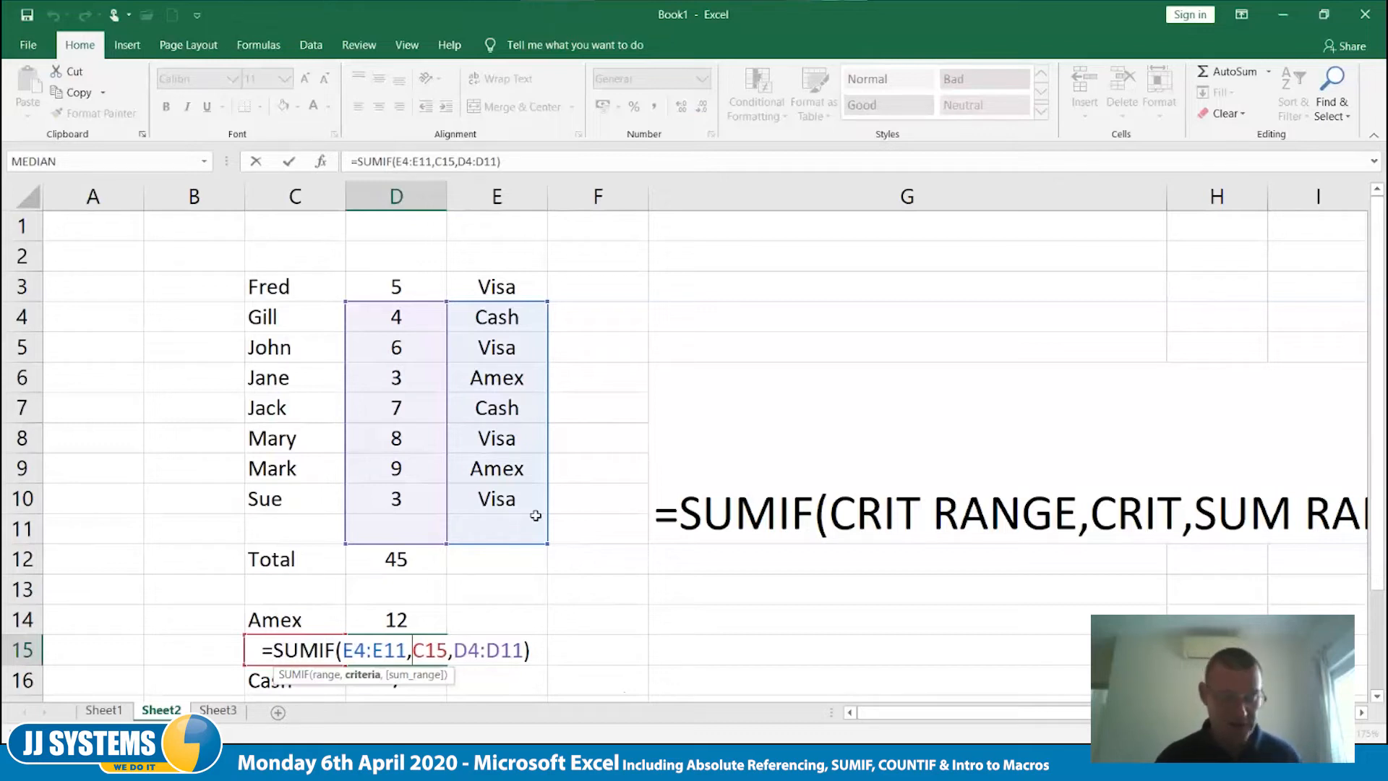
pyautogui.hotkey('ctrl', 'Return')
pyautogui.press('Down')
pyautogui.press('F2')
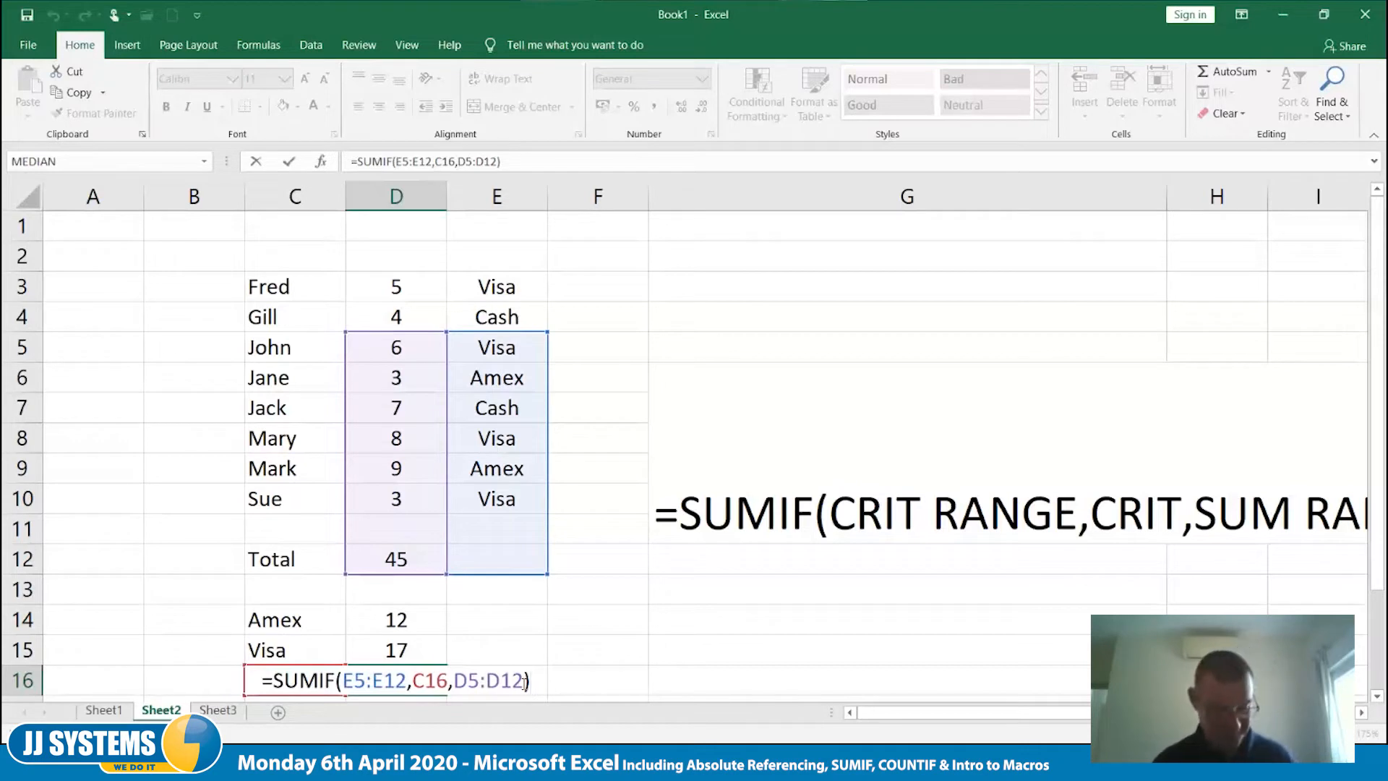
pyautogui.press('Return')
# - Make the criteria range and sum range in D14's SUMIF formula absolute as $E$3:$E$10 and $D$3:$D$10, leaving C14 relative
pyautogui.press('Up')
pyautogui.press('Up')
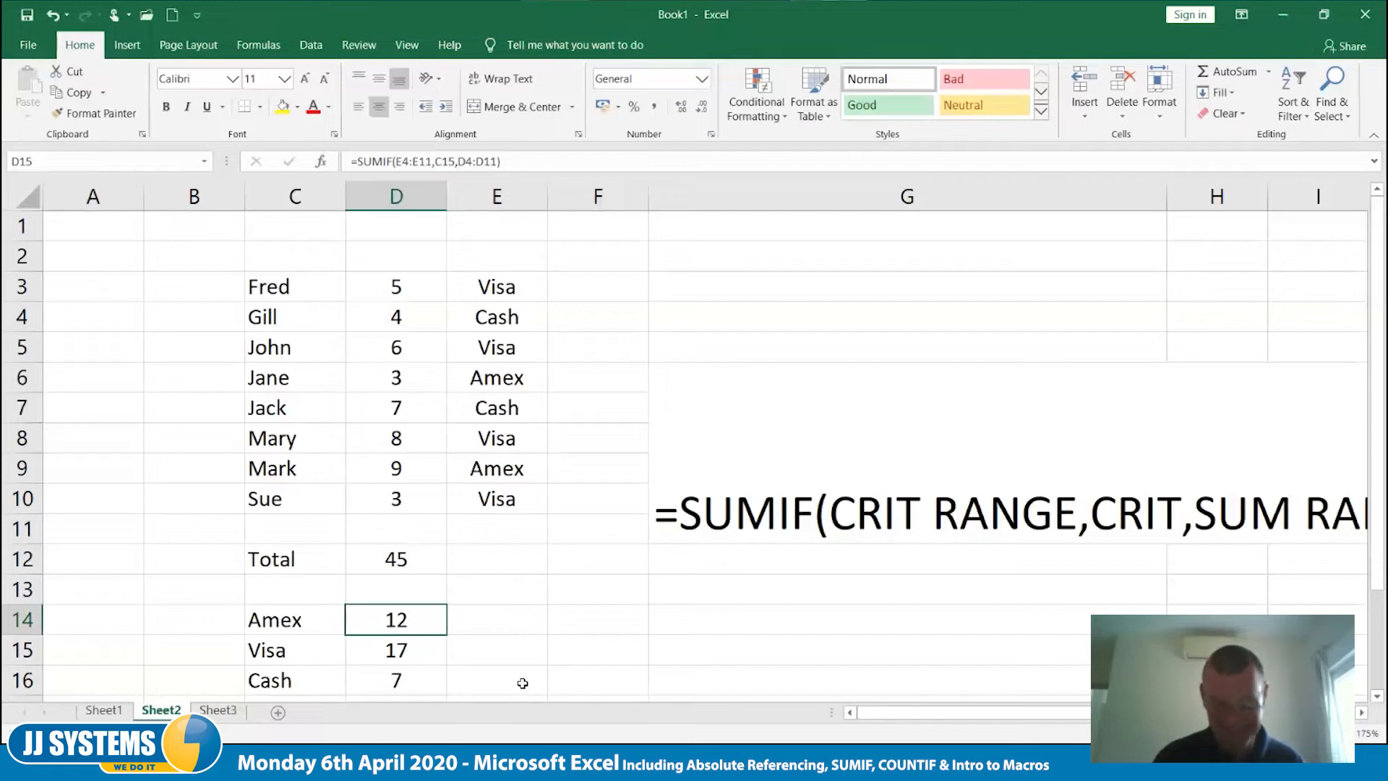
pyautogui.press('F2')
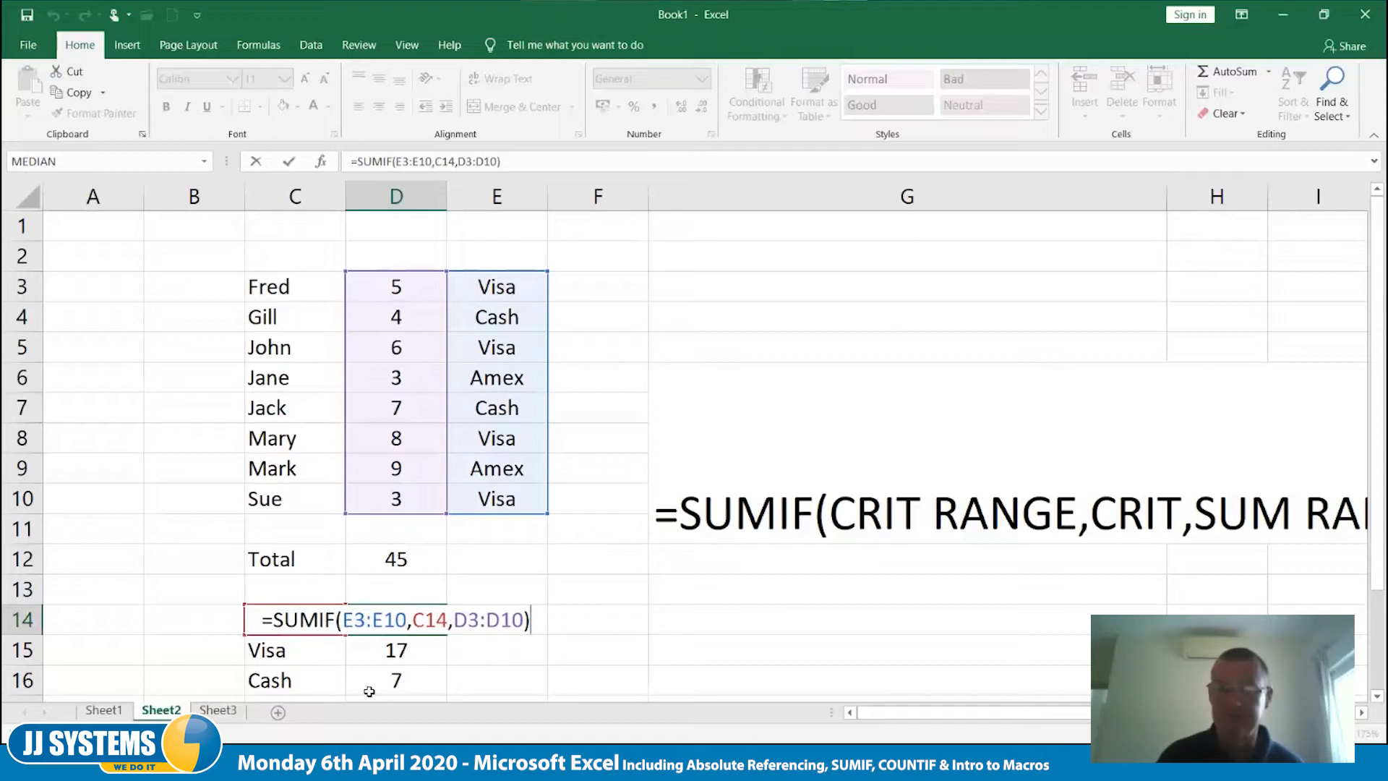
pyautogui.click(354, 620)
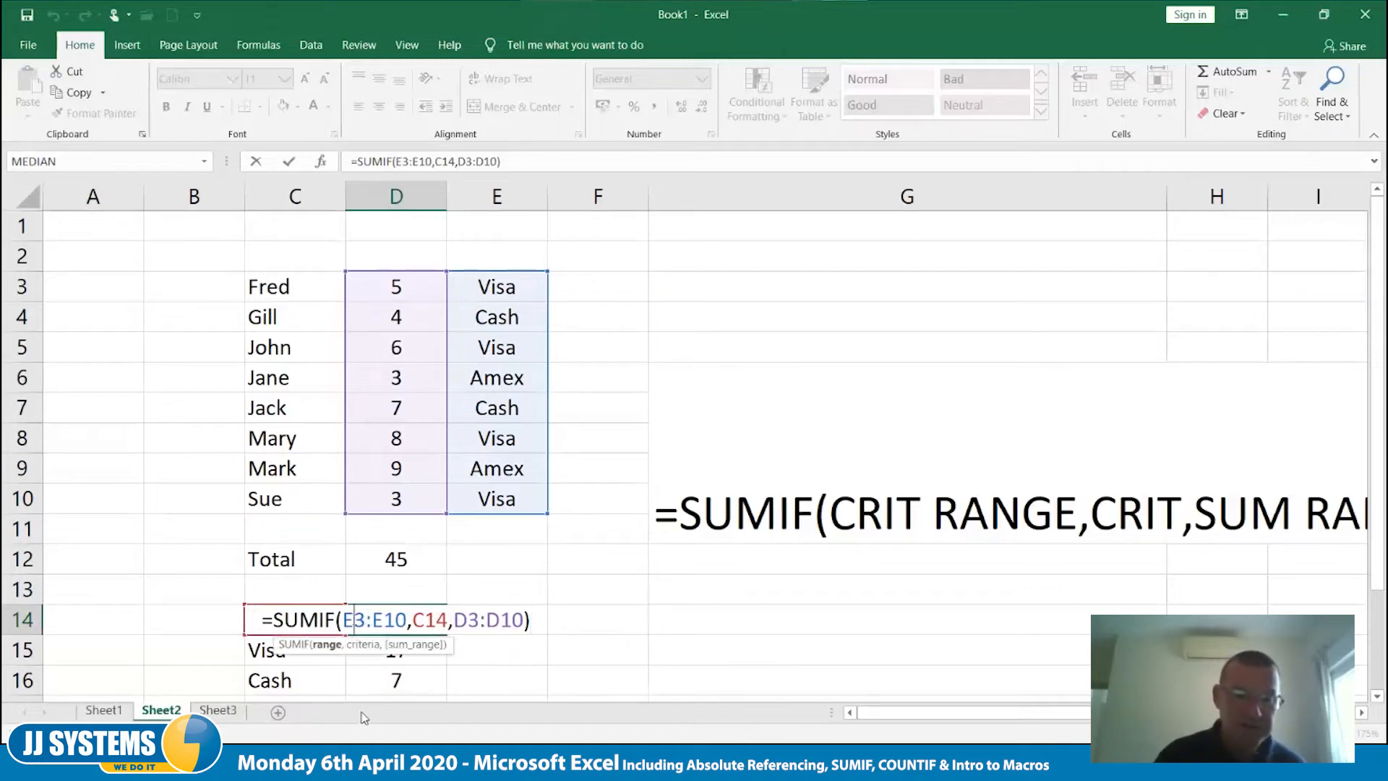
pyautogui.press('F4')
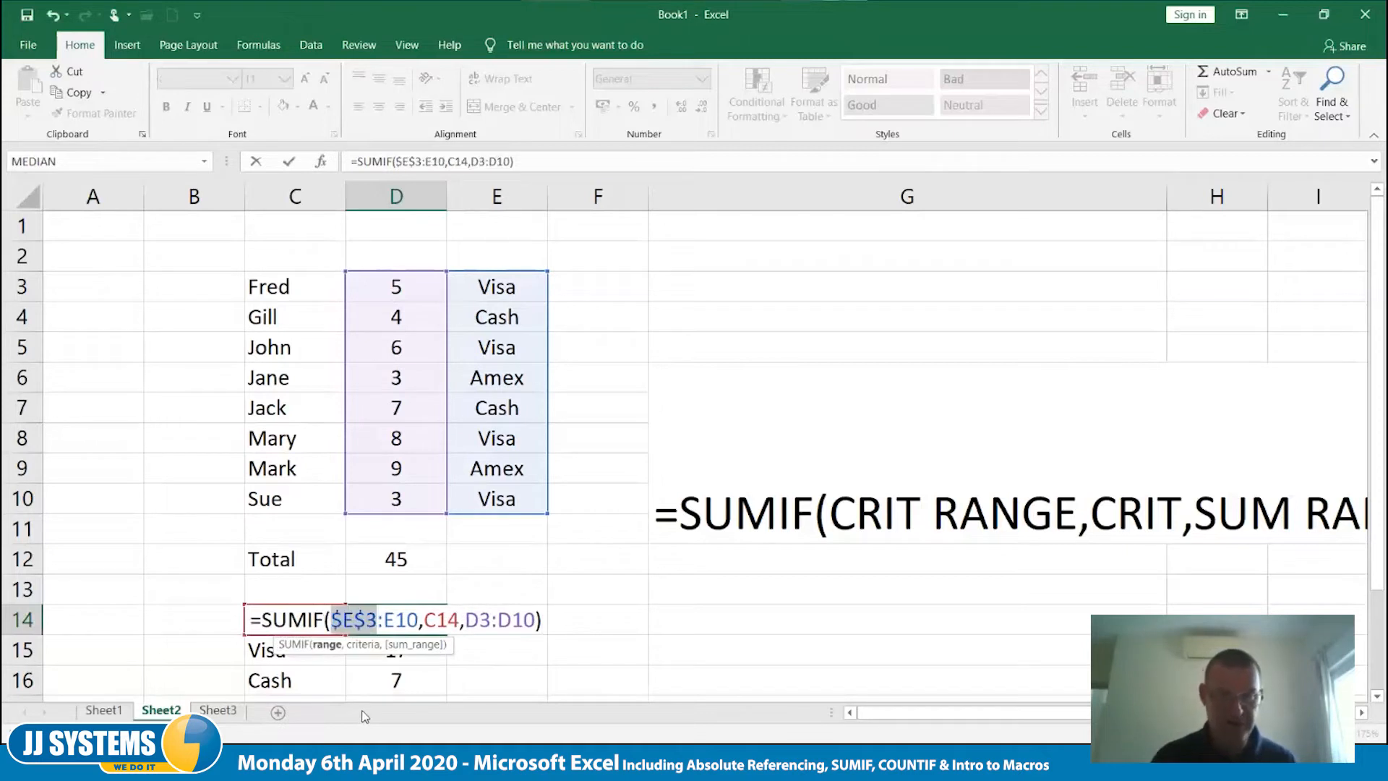
pyautogui.press('Right')
pyautogui.press('Right')
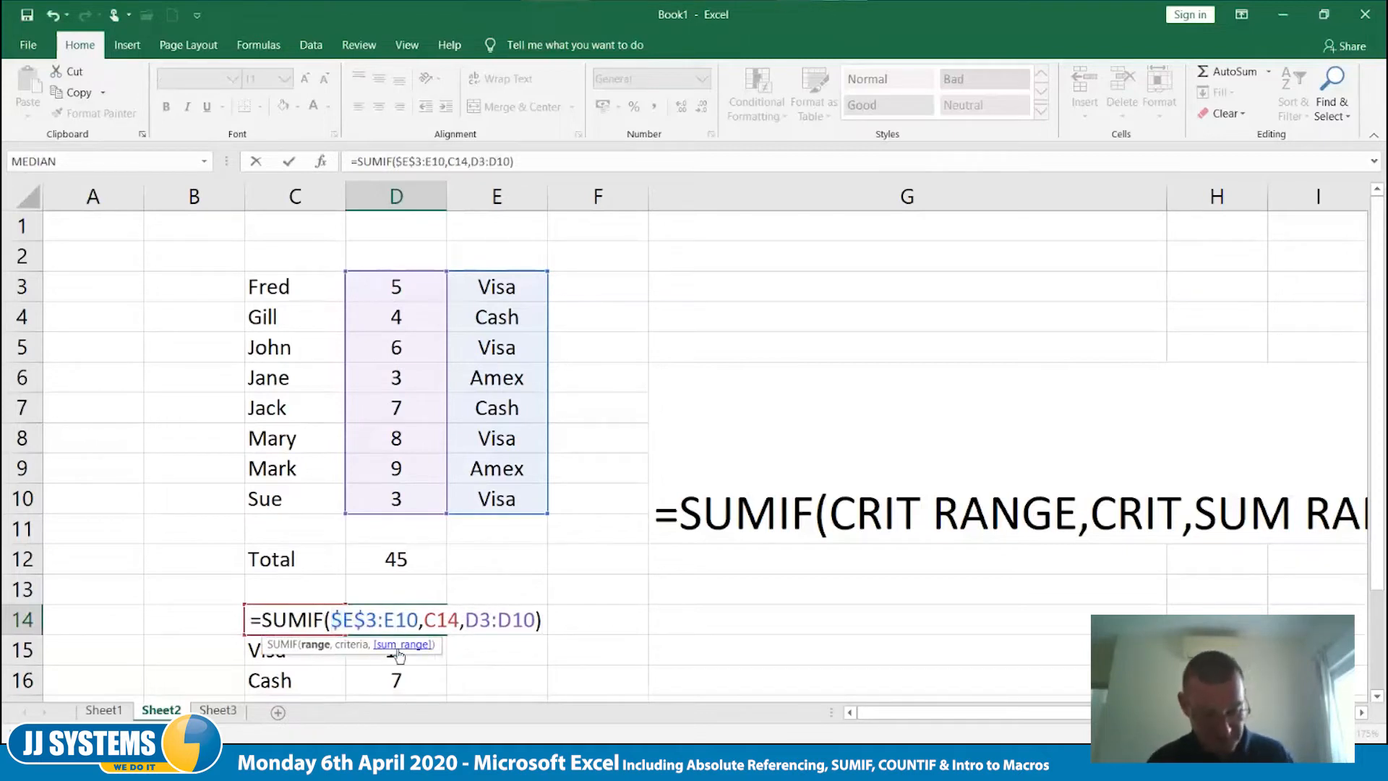
pyautogui.press('F4')
pyautogui.moveTo(477, 619); pyautogui.dragTo(547, 620)
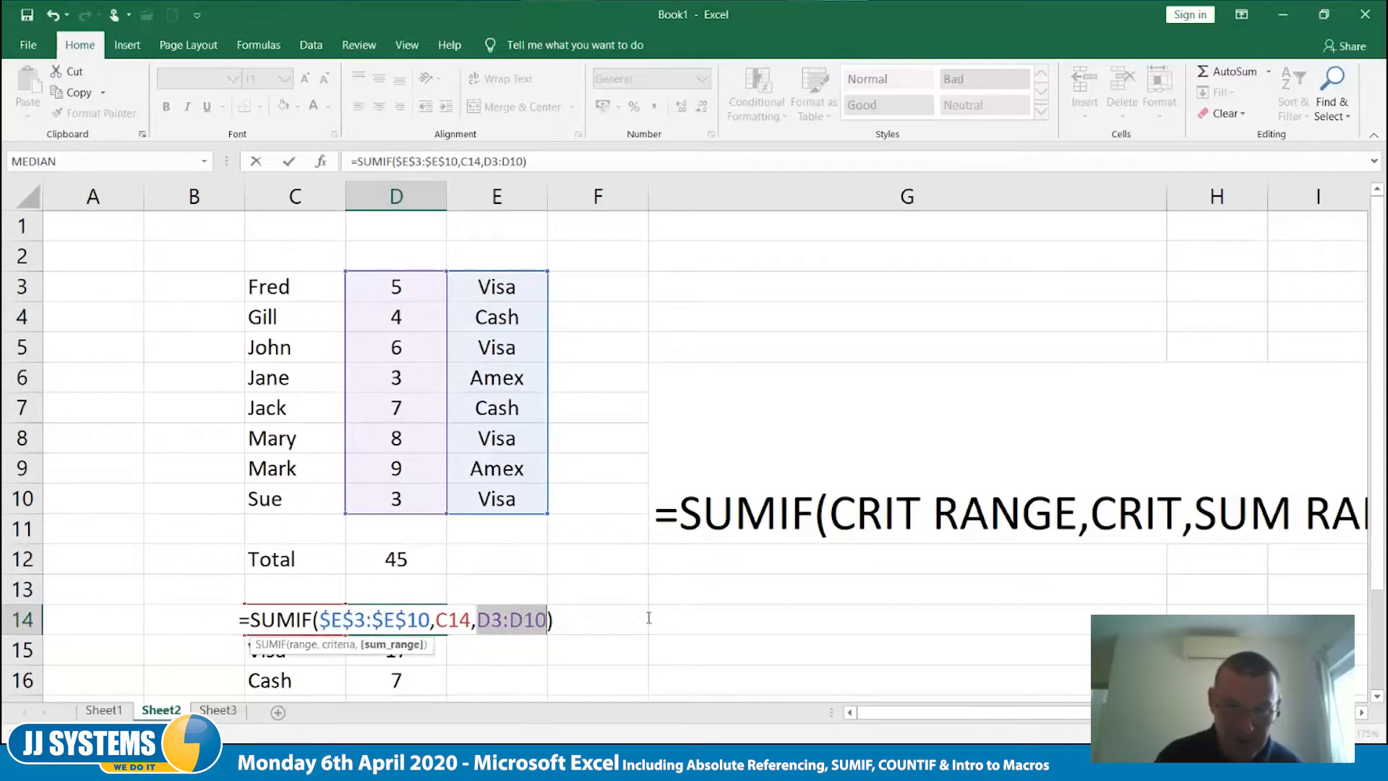
pyautogui.press('F4')
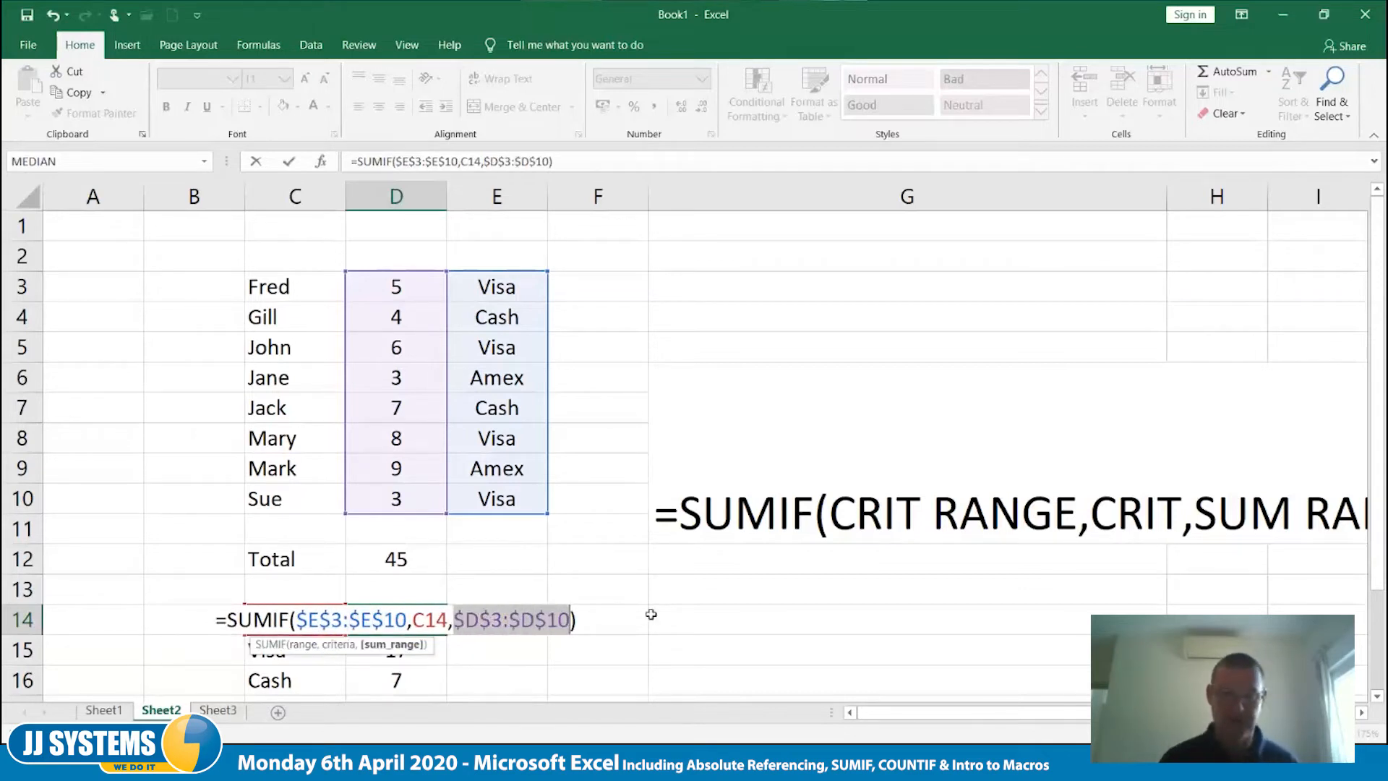
pyautogui.press('Tab')
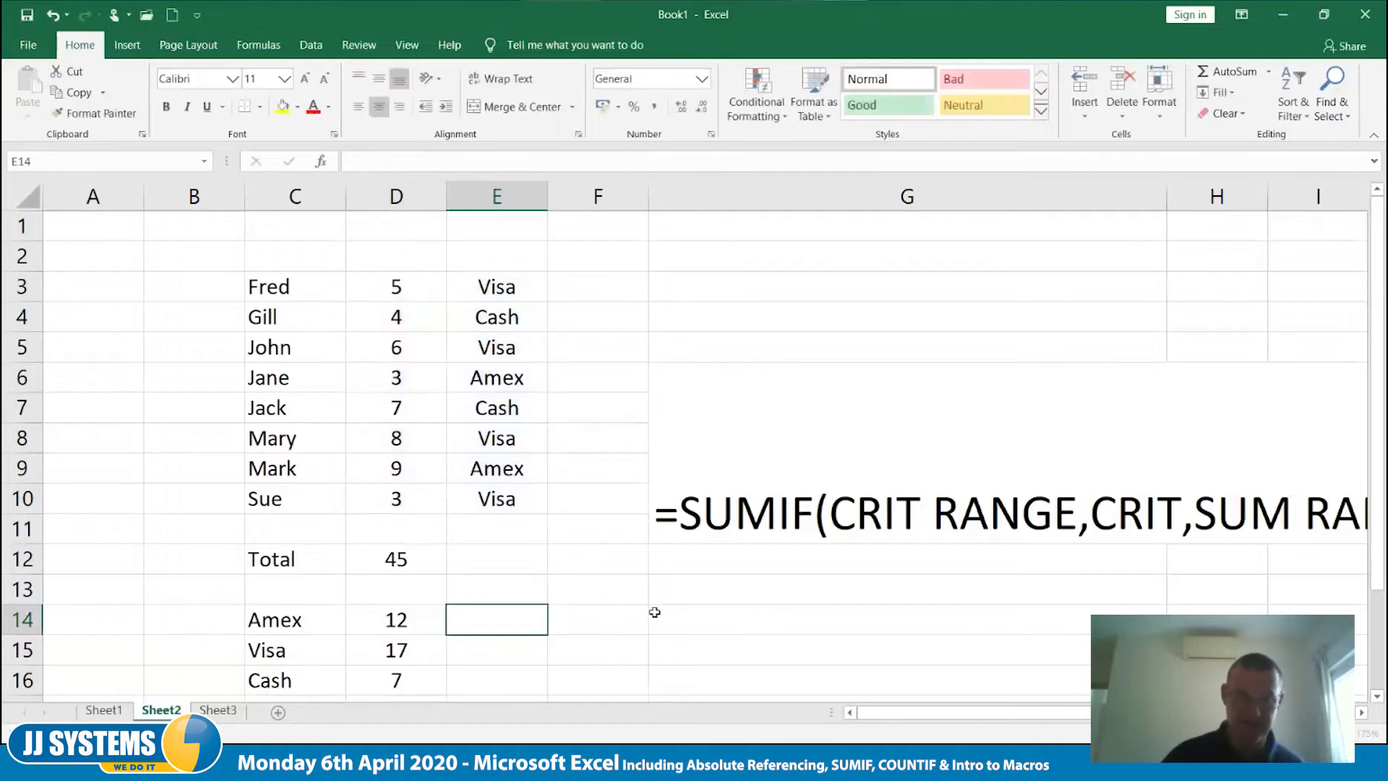
# - Review the absolute references in the D14 formula and copy it down over D15 and D16
pyautogui.click(423, 619)
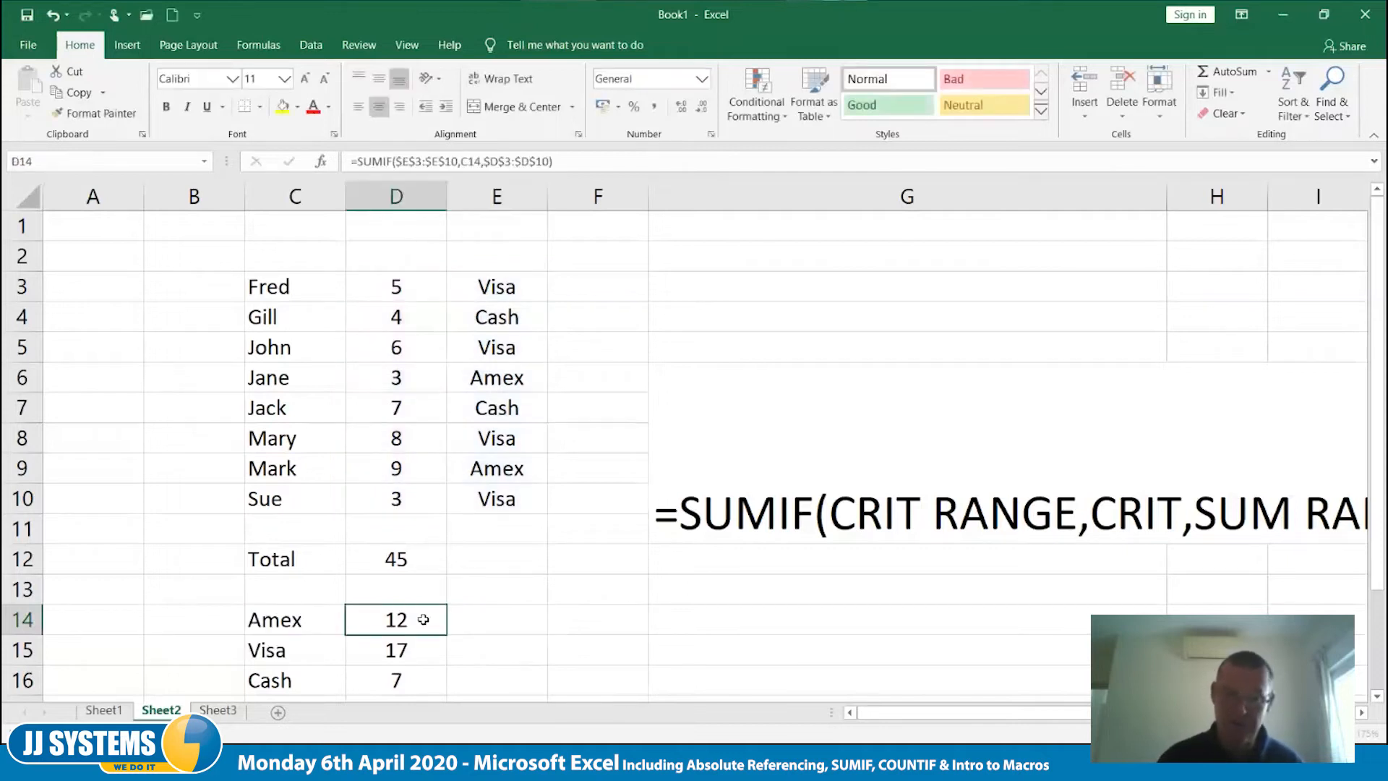
pyautogui.doubleClick(423, 620)
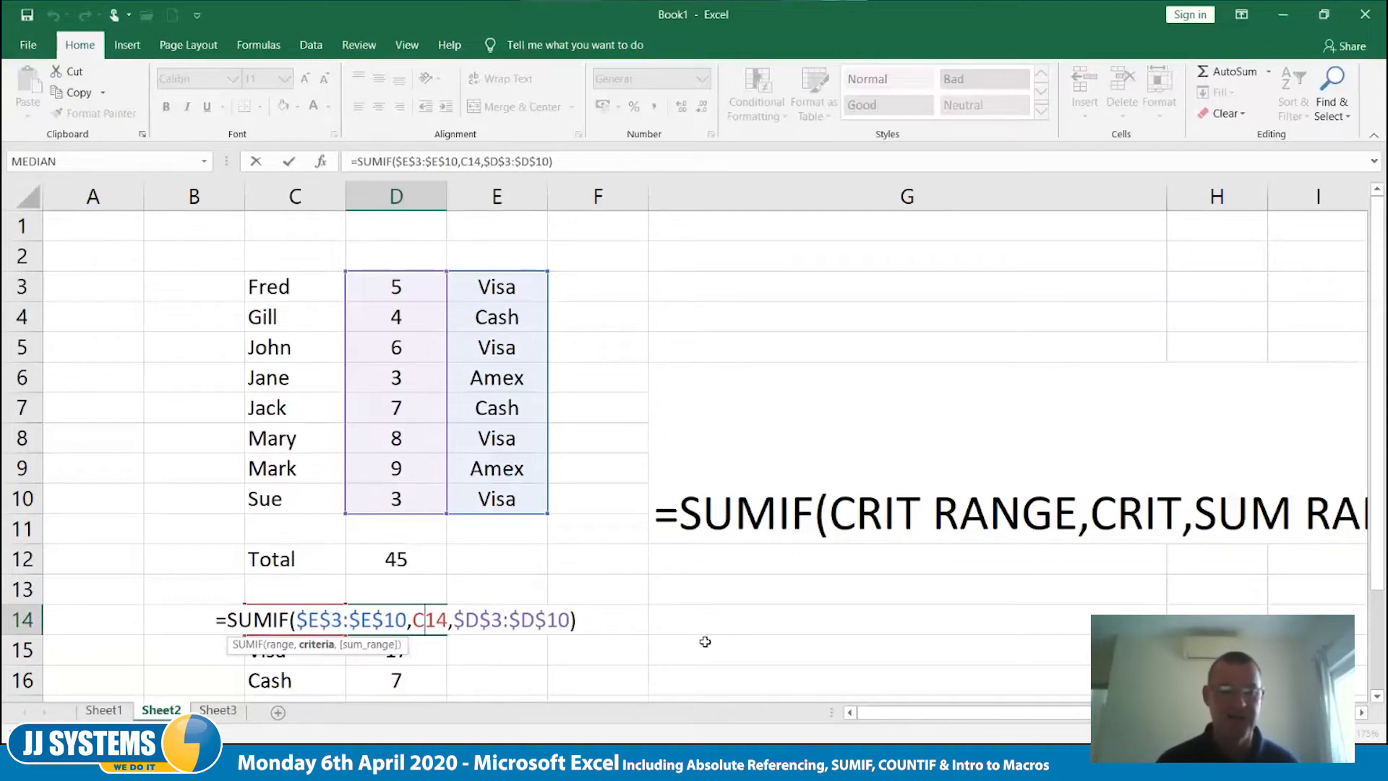
pyautogui.press('Tab')
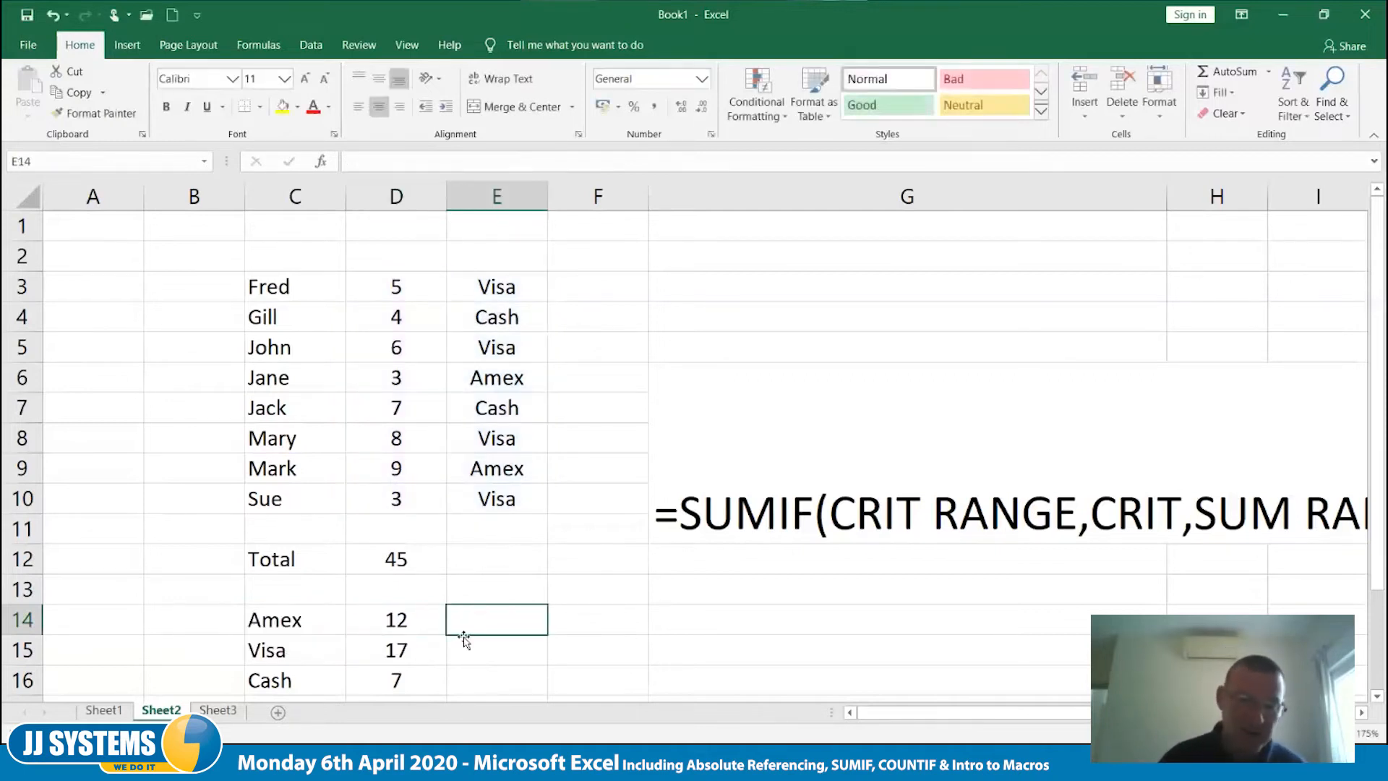
pyautogui.click(427, 624)
pyautogui.moveTo(447, 636); pyautogui.dragTo(447, 683)
pyautogui.click(725, 670)
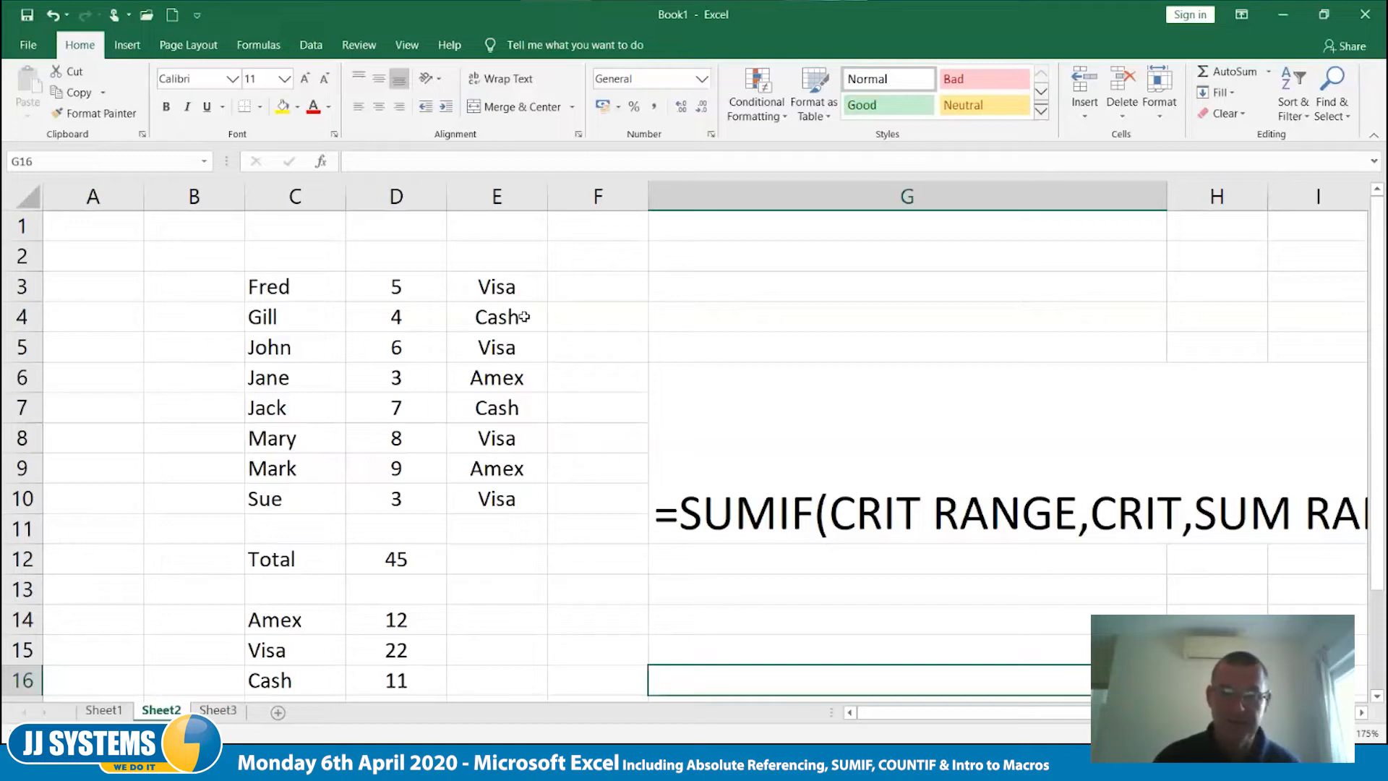
# - Copy the Visa payment method from E3 into E4
pyautogui.click(517, 290)
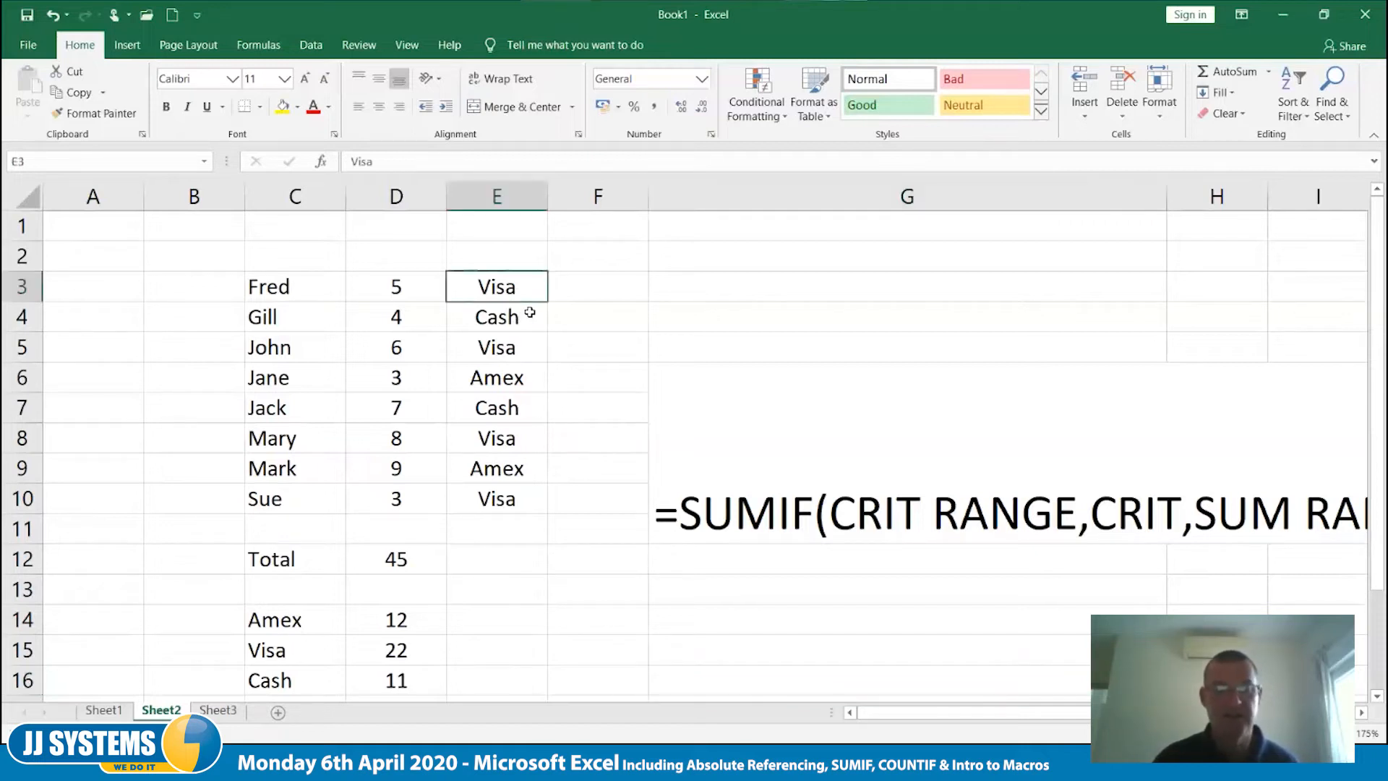
pyautogui.moveTo(547, 302); pyautogui.dragTo(544, 319)
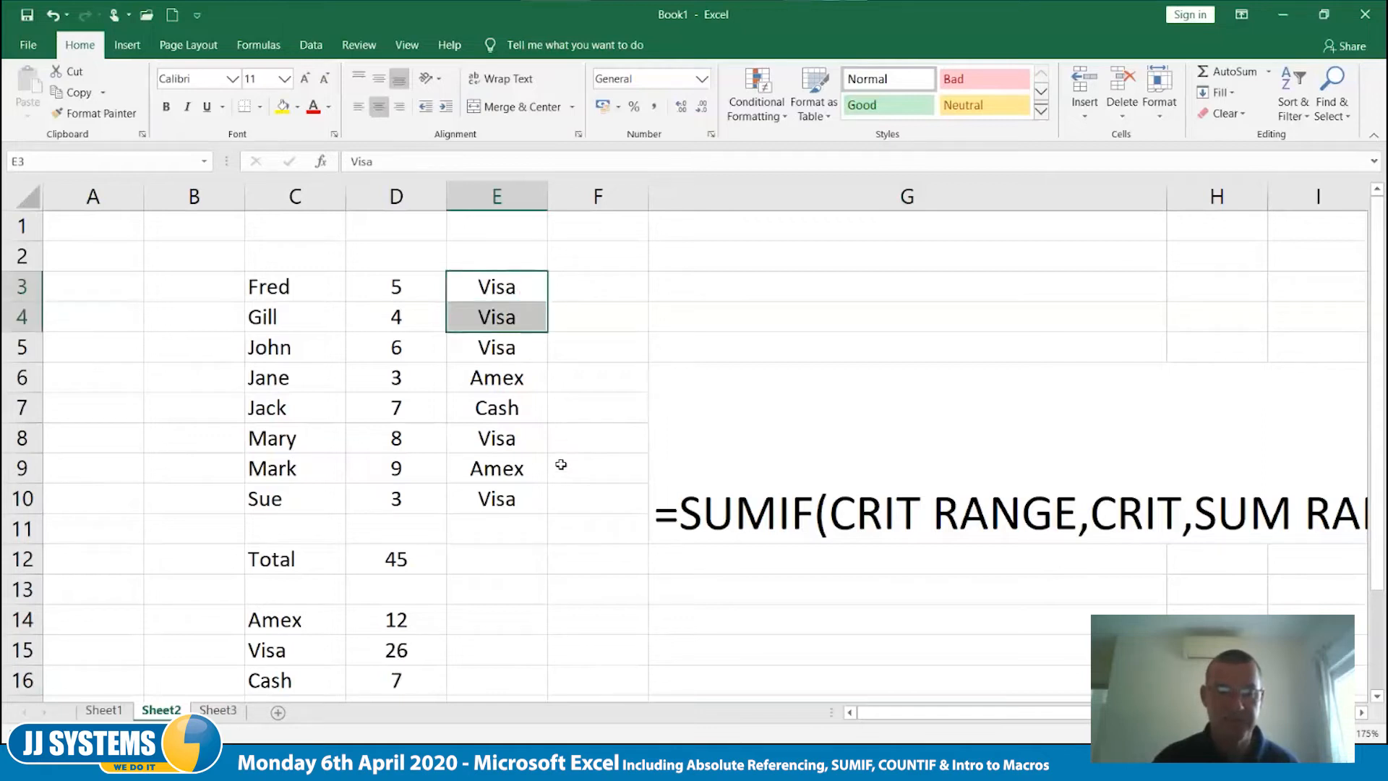
# - Fill the Amex payment method from E6 over E3:E5 and E7:E10 to test the SUMIF totals
pyautogui.click(542, 389)
pyautogui.moveTo(546, 394); pyautogui.dragTo(546, 418)
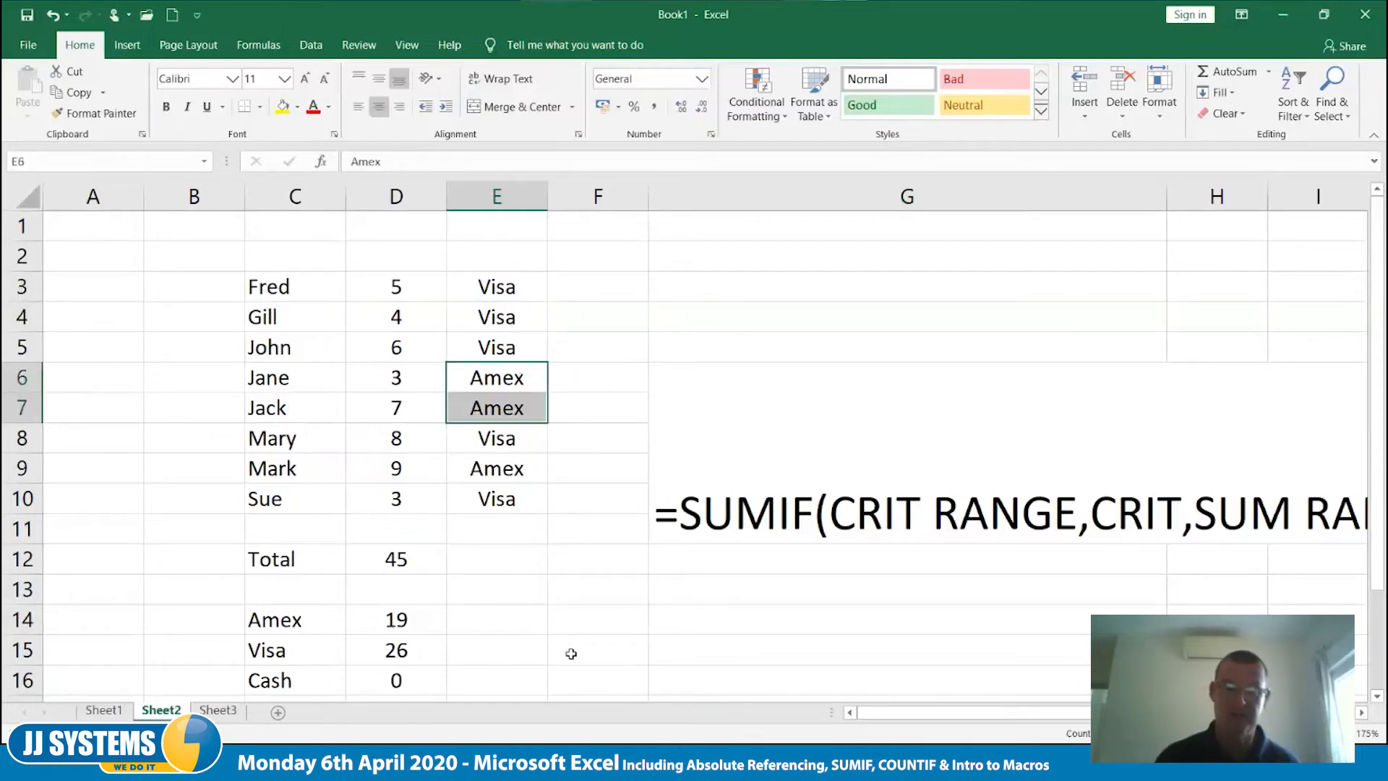
pyautogui.click(492, 626)
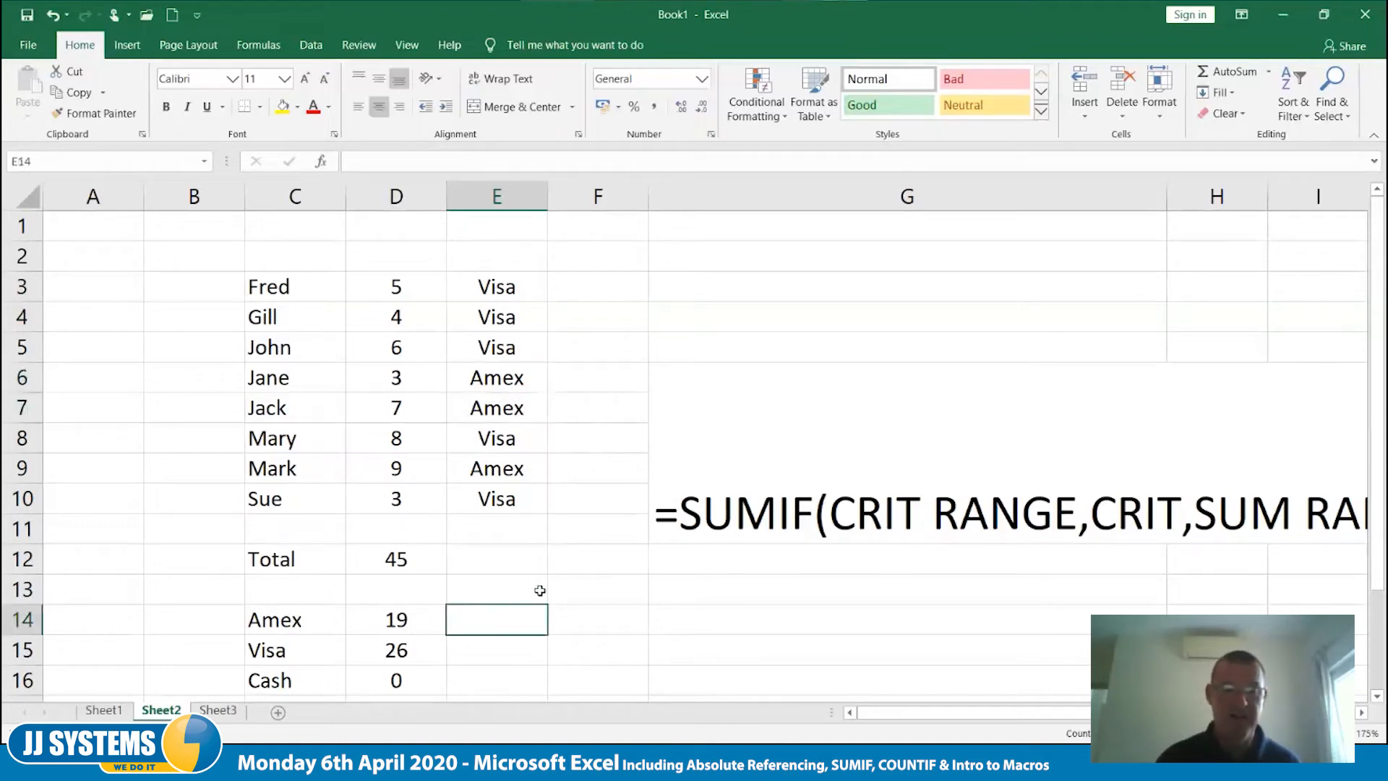
pyautogui.click(529, 383)
pyautogui.moveTo(547, 344); pyautogui.dragTo(556, 304)
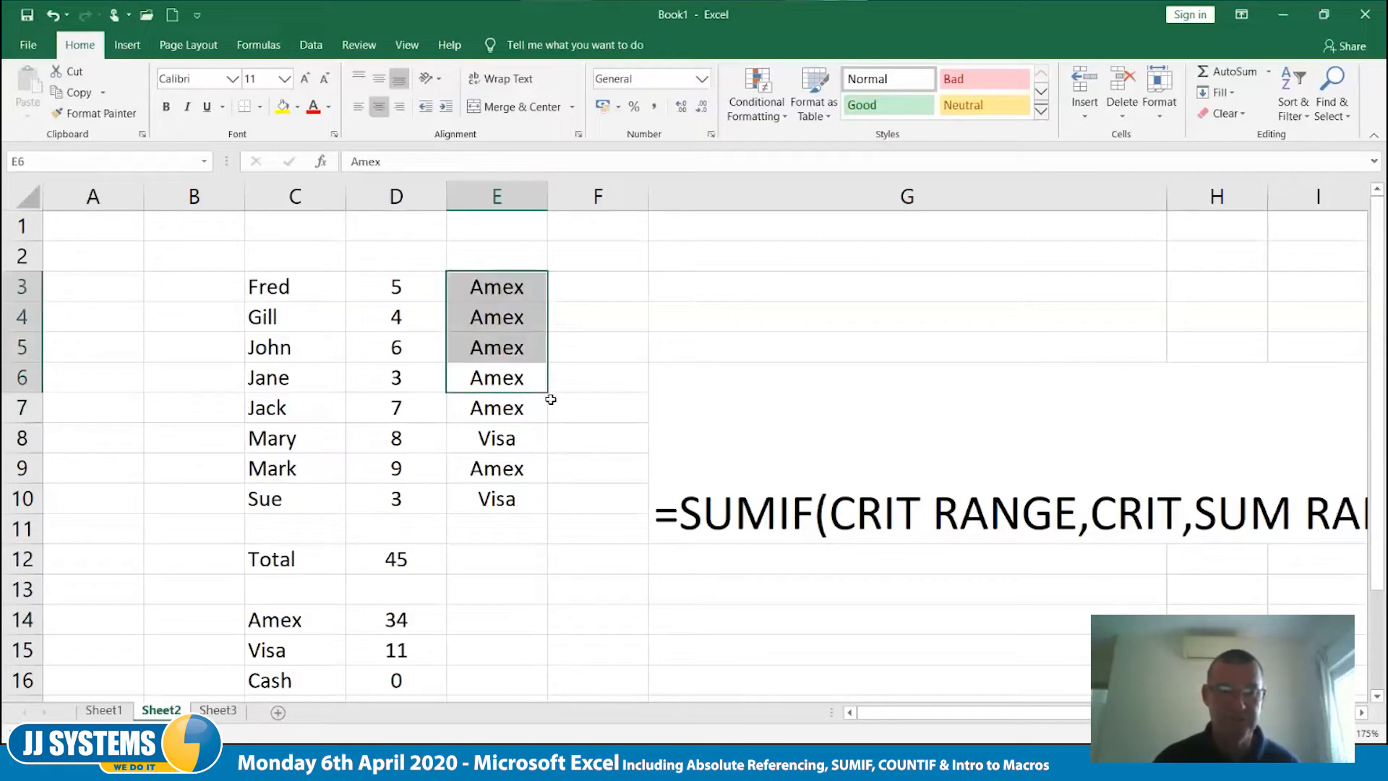
pyautogui.click(543, 406)
pyautogui.moveTo(551, 422); pyautogui.dragTo(548, 506)
pyautogui.click(571, 662)
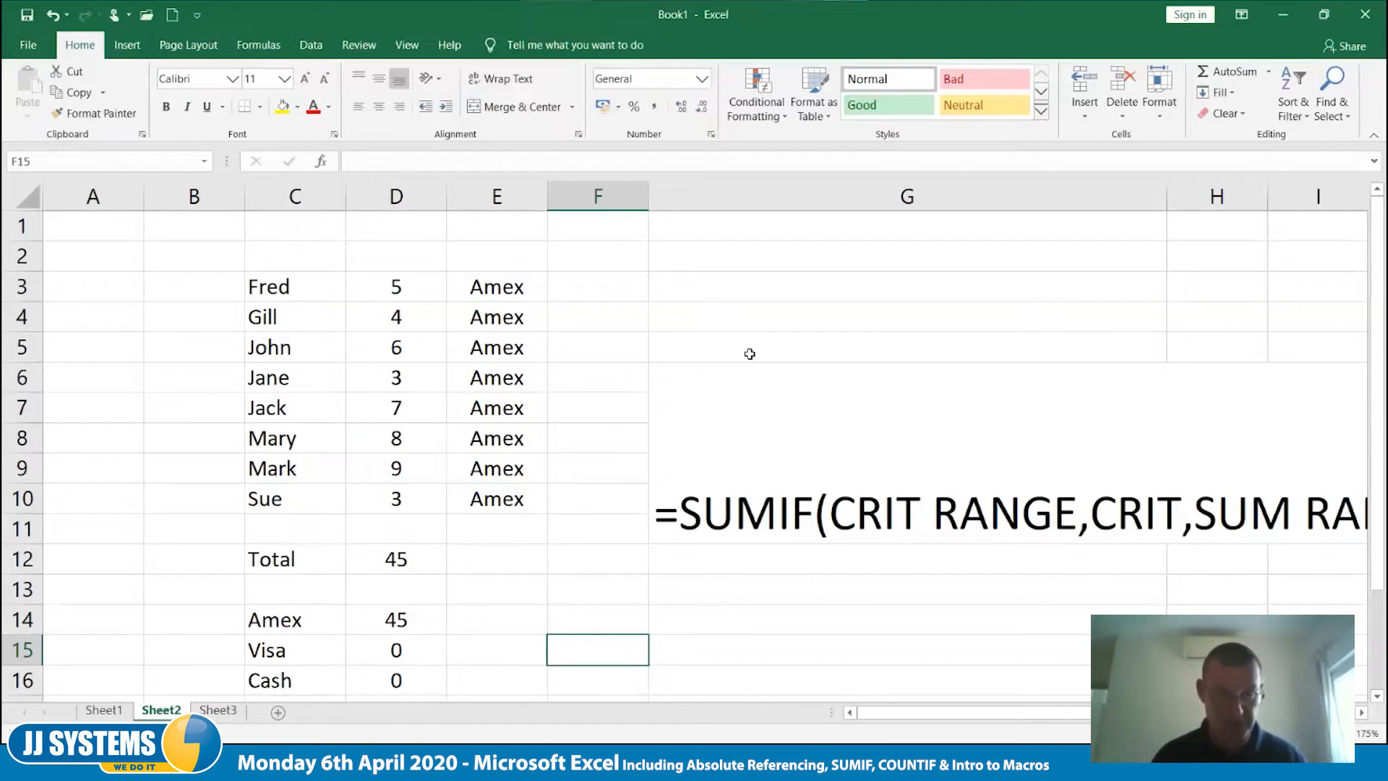
# - Undo the last three Amex fills in the payment method column
pyautogui.hotkey('ctrl', 'z')
pyautogui.hotkey('ctrl', 'z')
pyautogui.hotkey('ctrl', 'z')
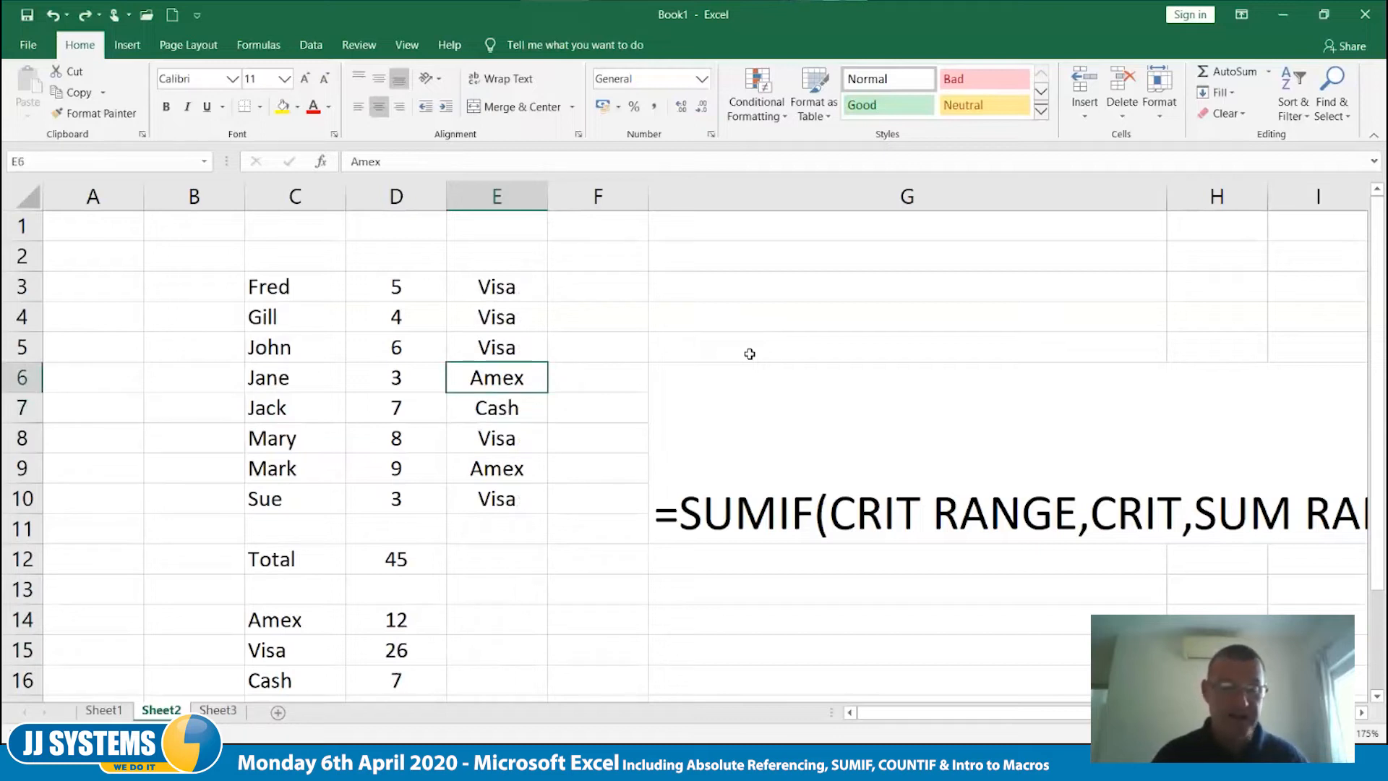
pyautogui.press('Down')
pyautogui.press('Down')
pyautogui.press('Down')
pyautogui.press('Down')
pyautogui.press('Down')
pyautogui.press('Down')
pyautogui.press('Down')
pyautogui.press('Down')
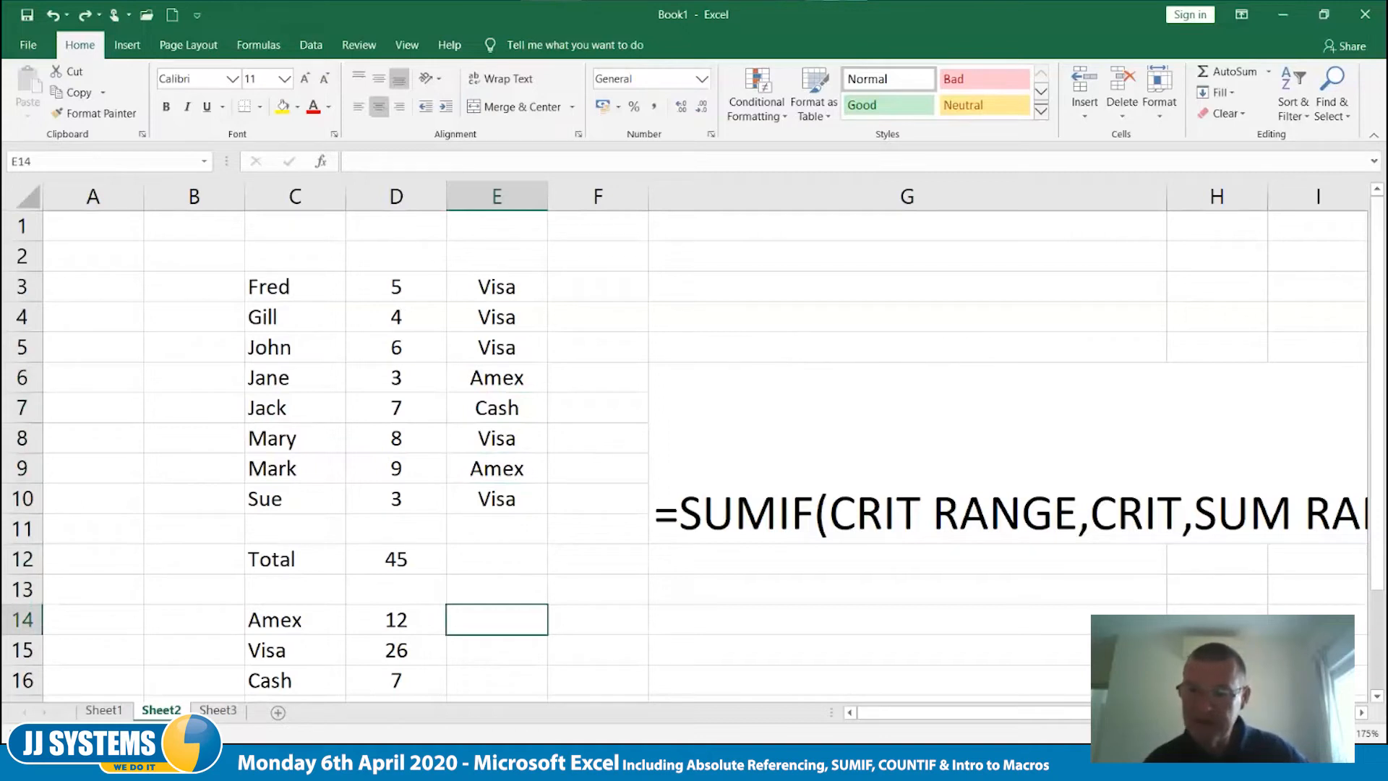
pyautogui.click(1314, 548)
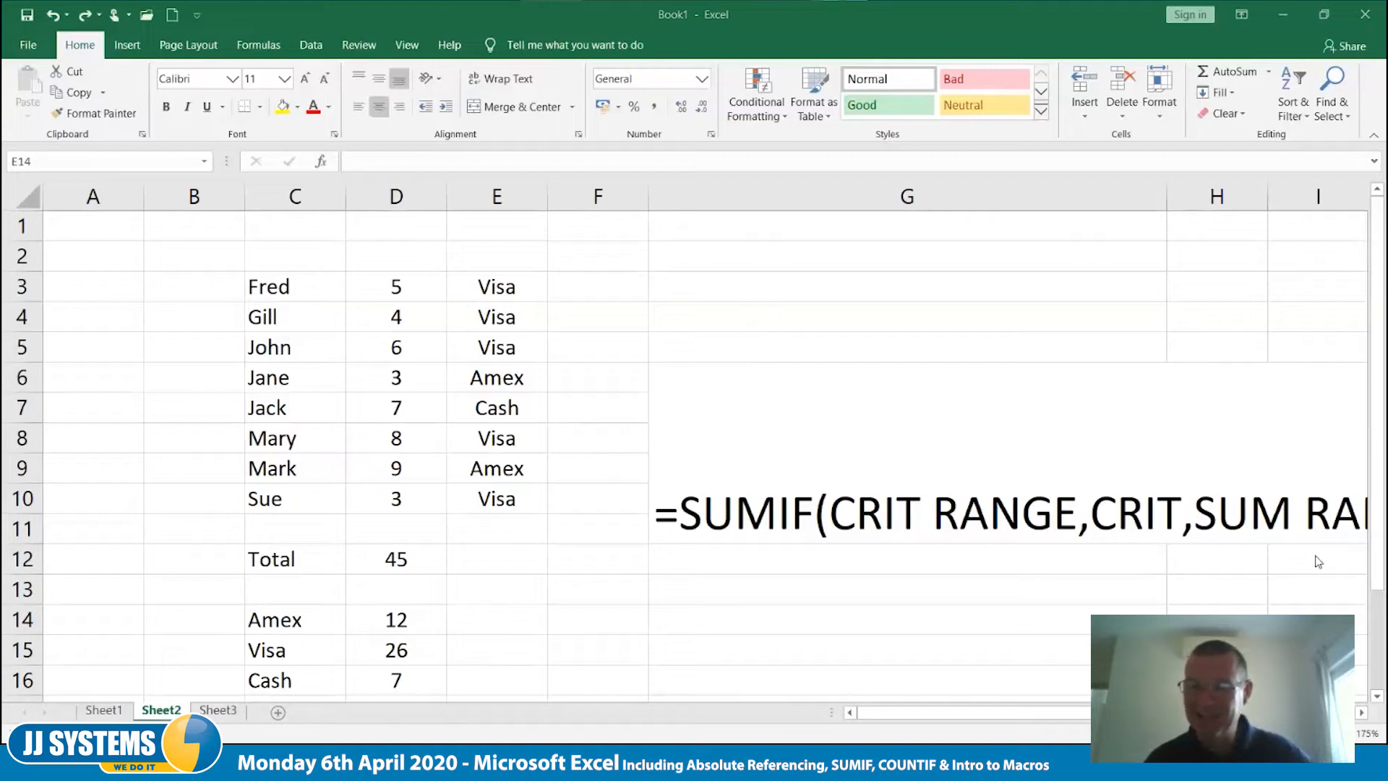
pyautogui.press('Escape')
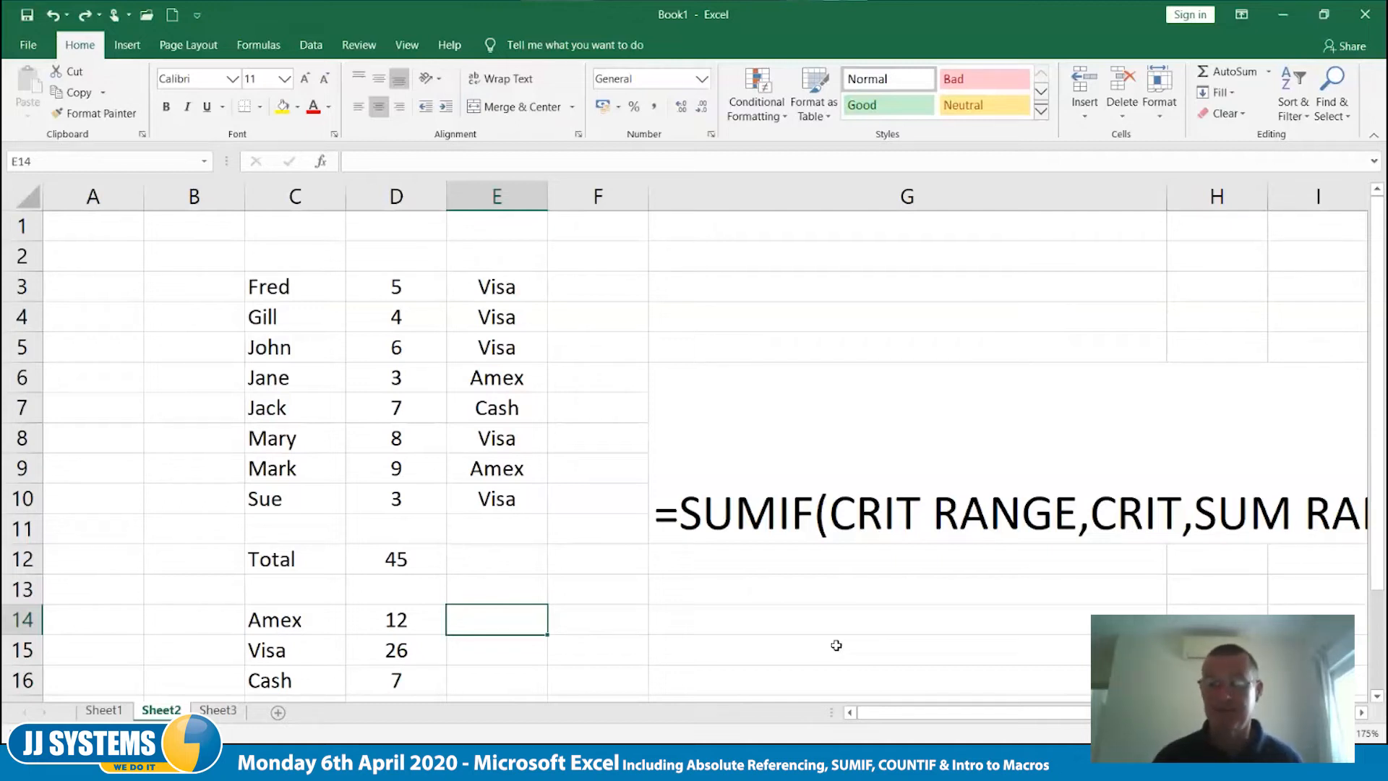
# - Change the function name in the G6 syntax note from SUMIF to COUNTIF
pyautogui.click(1181, 525)
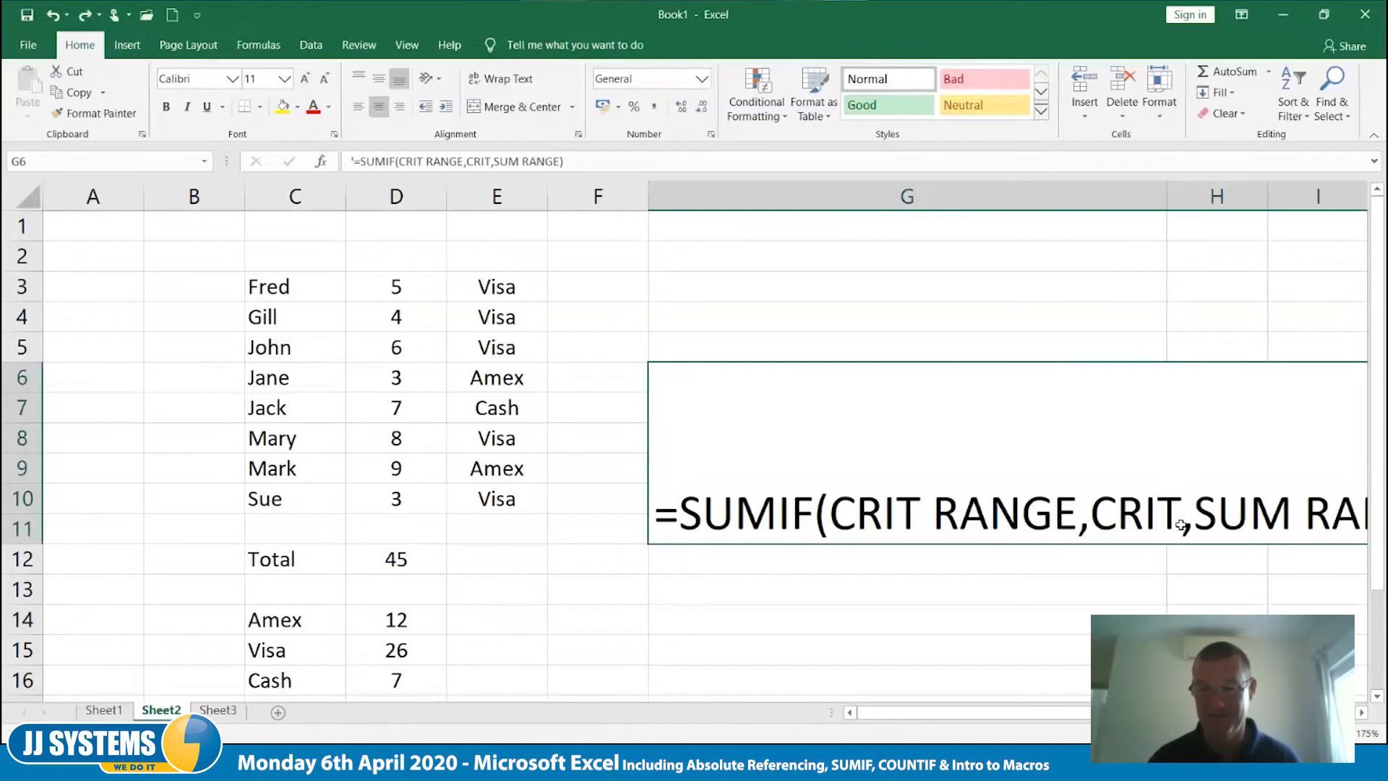
pyautogui.doubleClick(1182, 525)
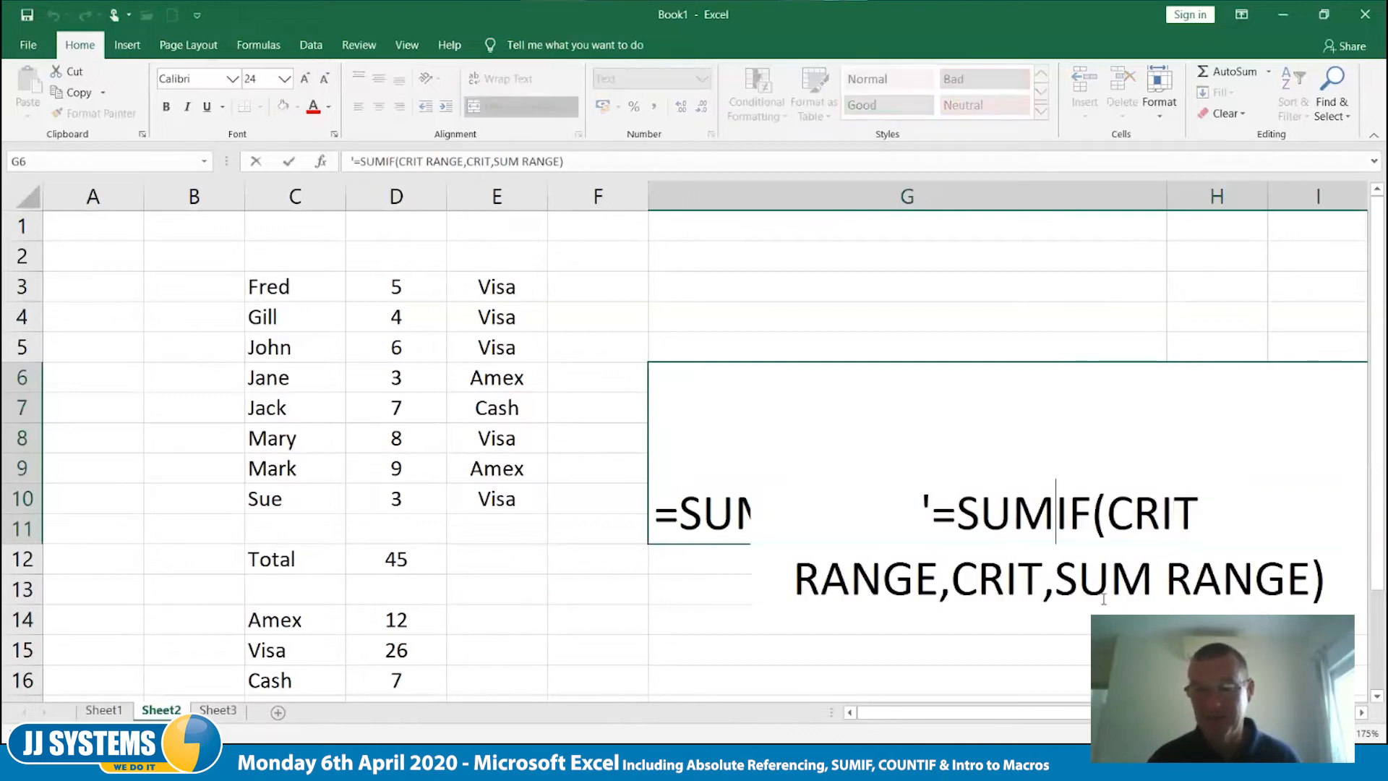
pyautogui.press('BackSpace')
pyautogui.press('BackSpace')
pyautogui.press('BackSpace')
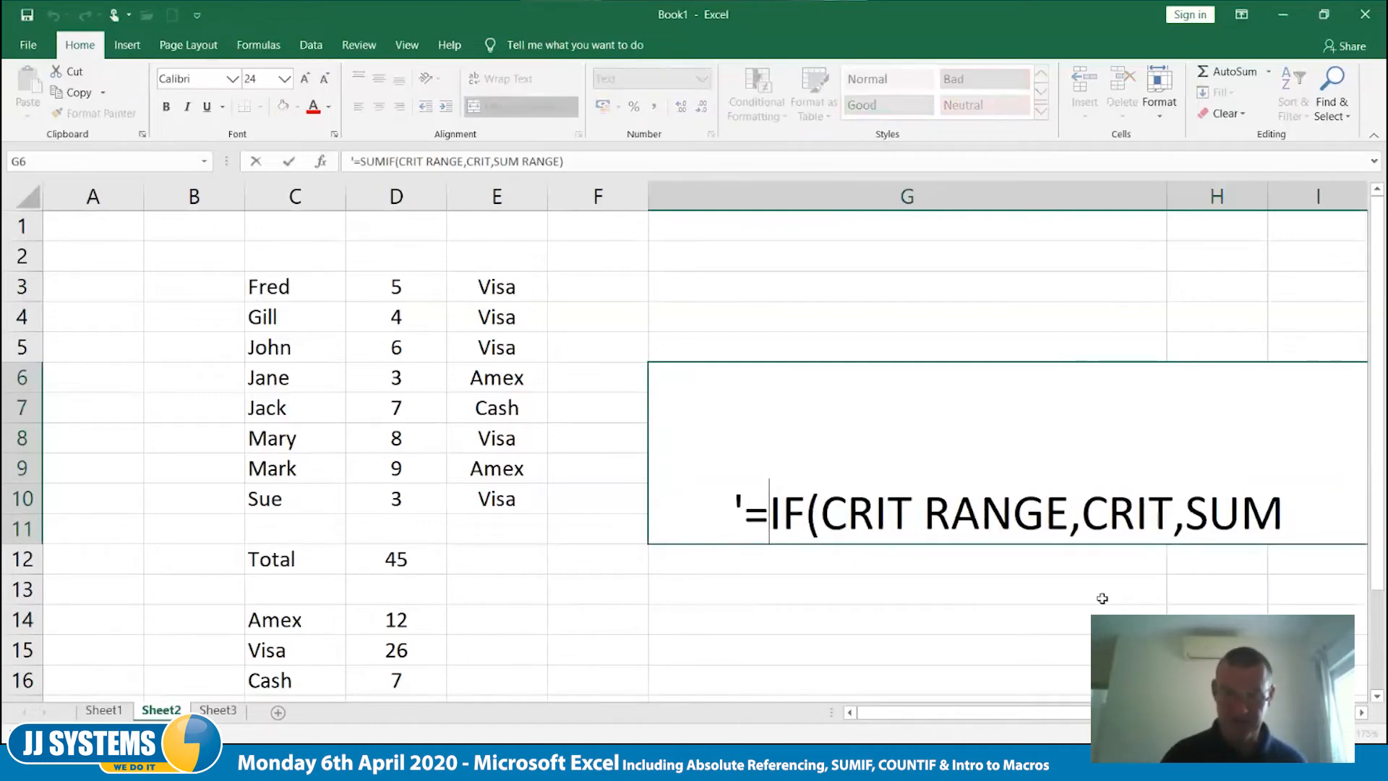
pyautogui.write('co')
pyautogui.press('Escape')
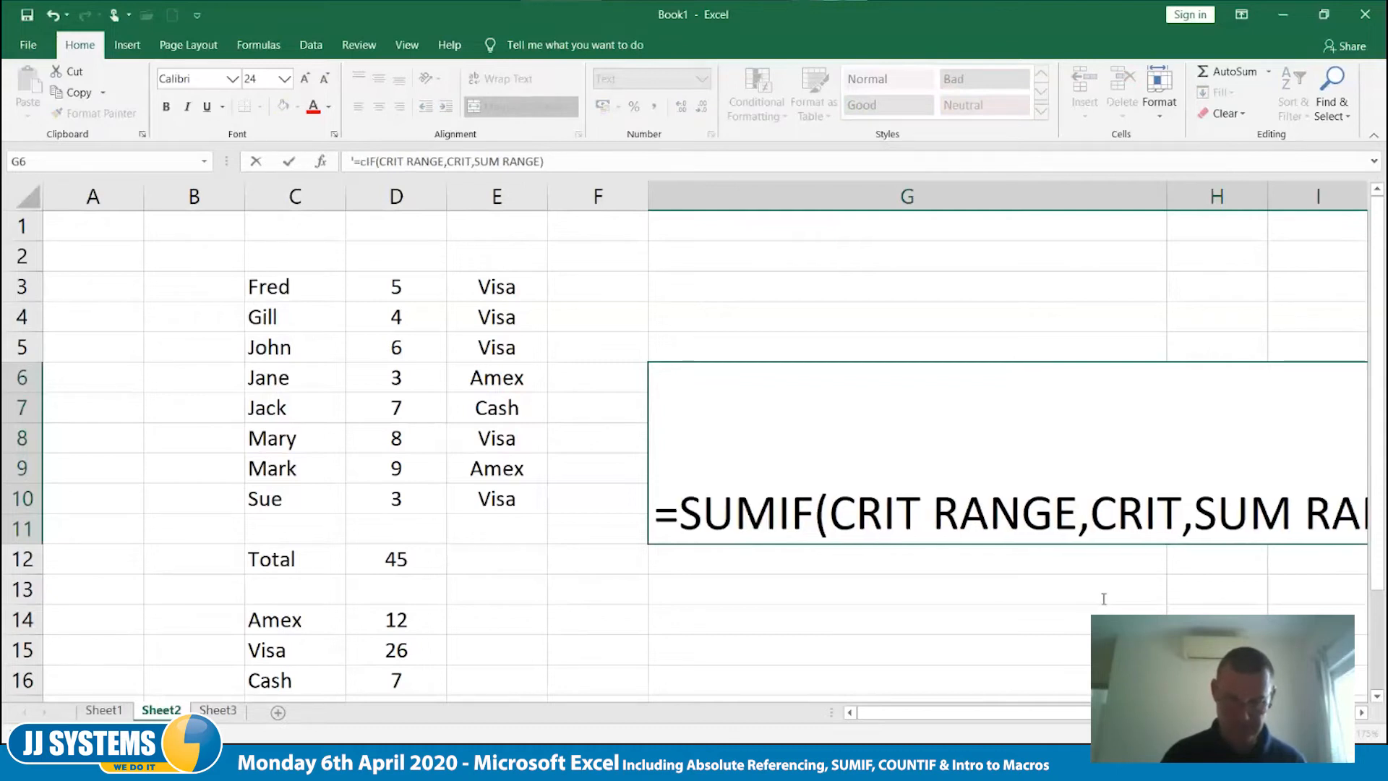
pyautogui.press('BackSpace')
pyautogui.write('COU')
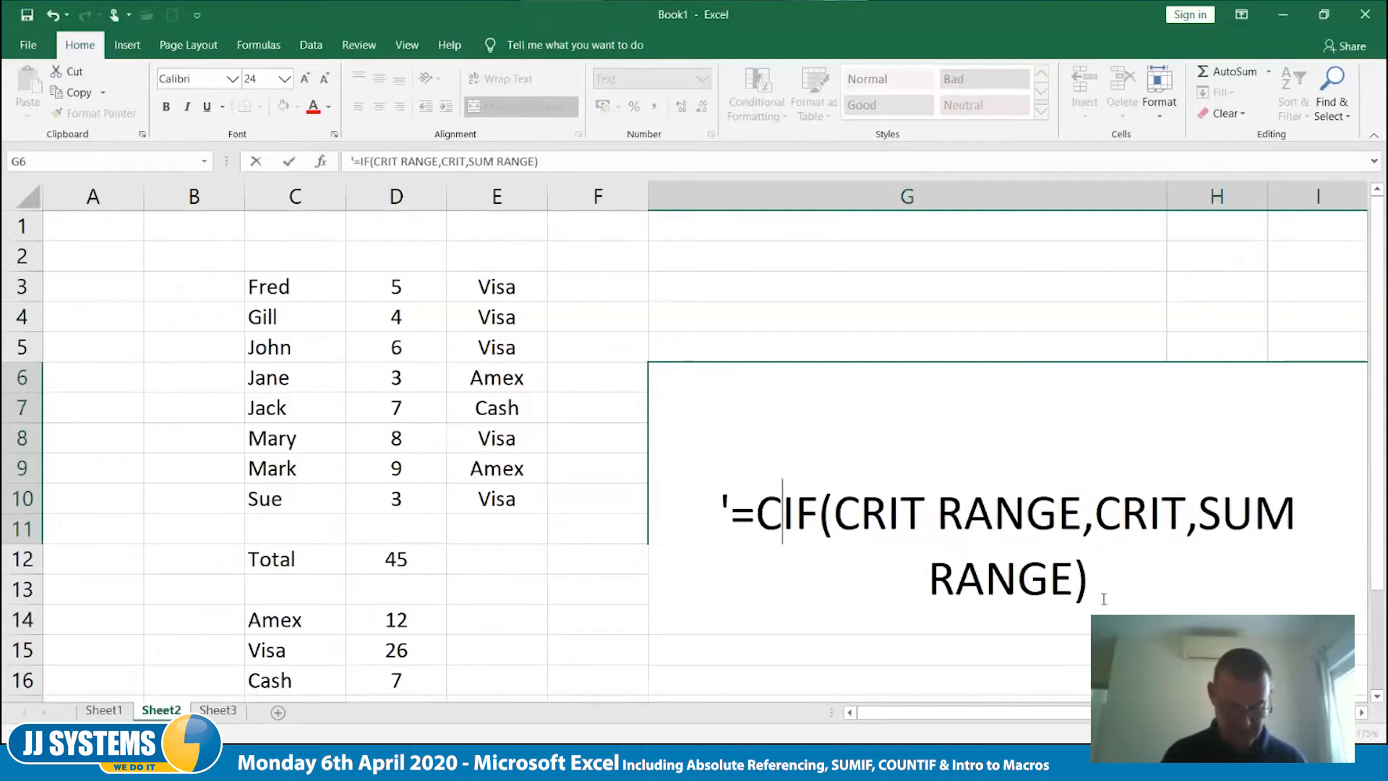
pyautogui.write('NT')
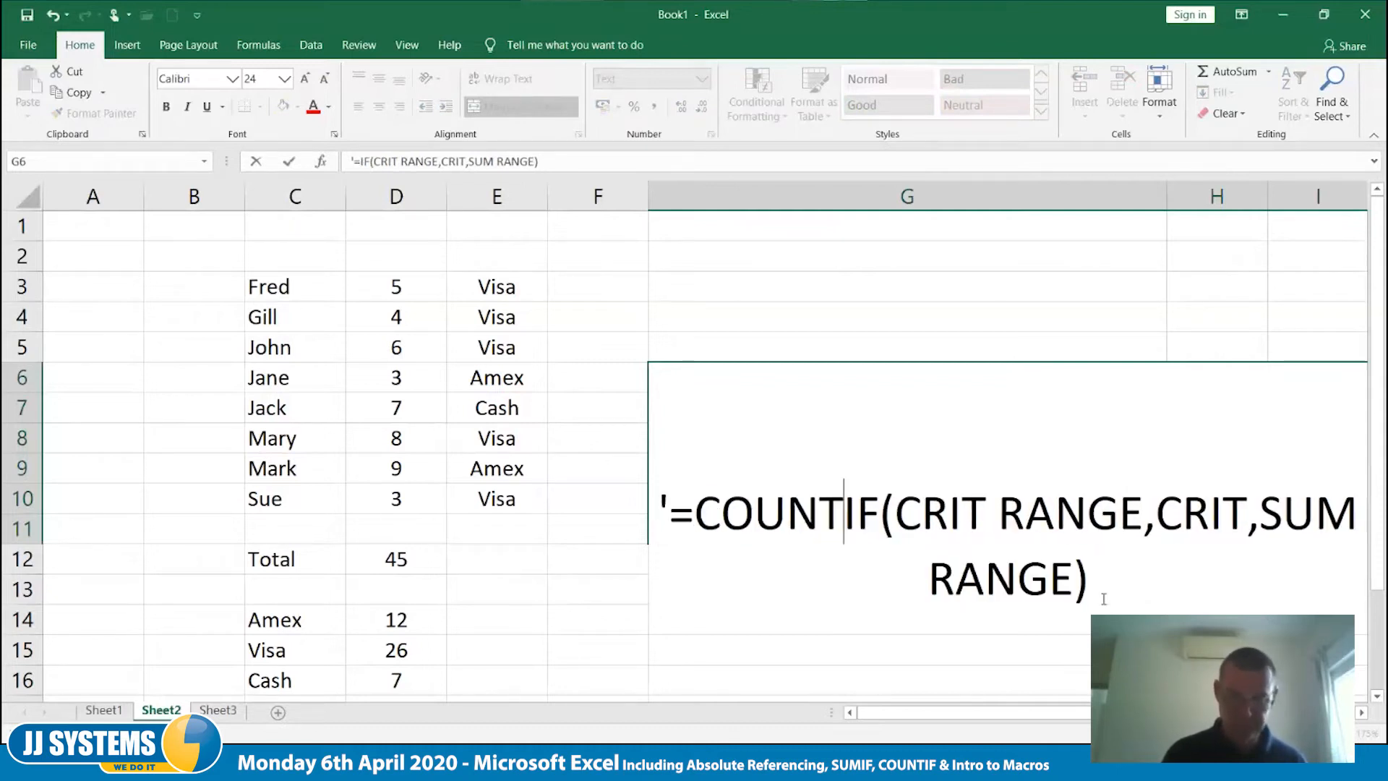
# - Remove the sum range argument from the G6 note so it reads =COUNTIF(CRIT RANGE,CRIT)
pyautogui.press('Right')
pyautogui.press('Right')
pyautogui.press('Right')
pyautogui.press('Right')
pyautogui.press('Right')
pyautogui.press('Right')
pyautogui.press('Right')
pyautogui.press('Right')
pyautogui.press('Right')
pyautogui.press('Right')
pyautogui.press('Right')
pyautogui.press('Right')
pyautogui.press('Right')
pyautogui.press('Right')
pyautogui.press('Right')
pyautogui.press('Right')
pyautogui.press('Right')
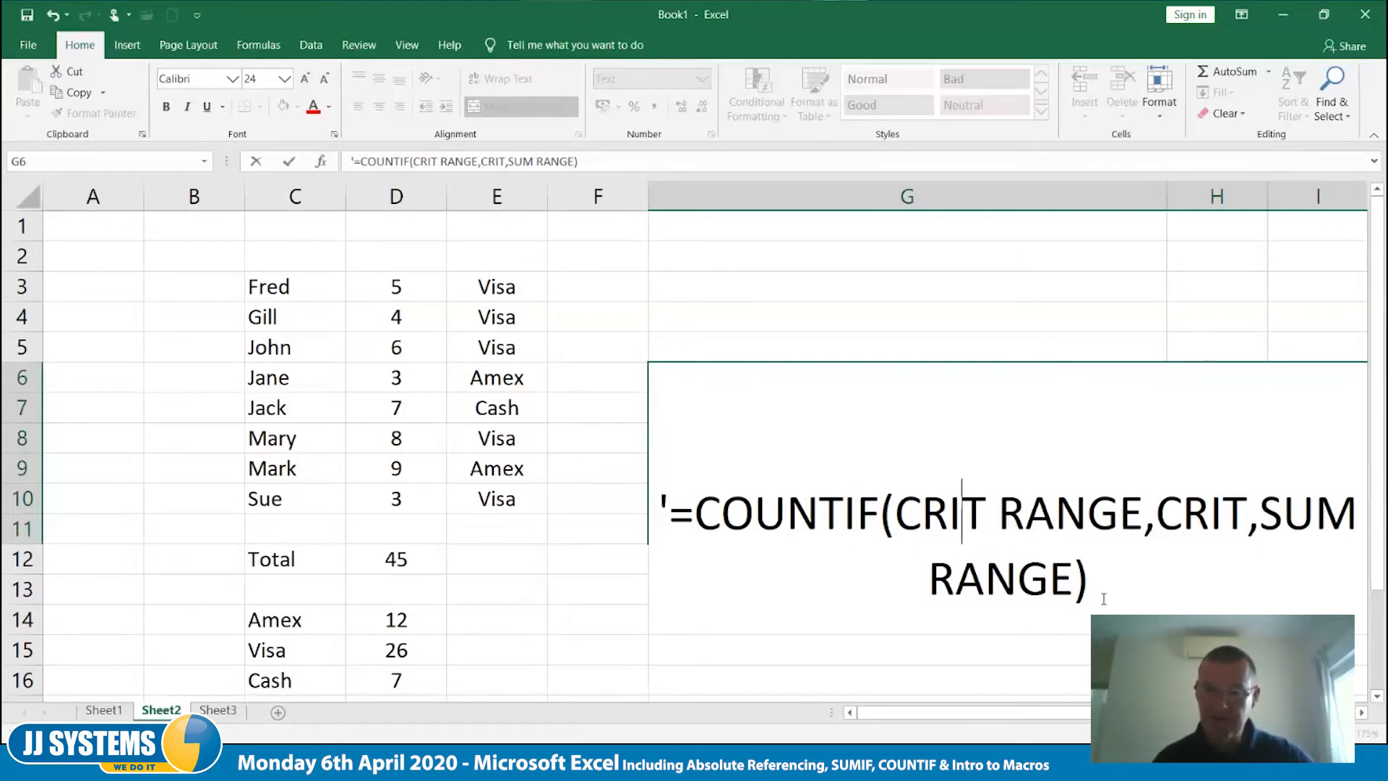
pyautogui.press('Right')
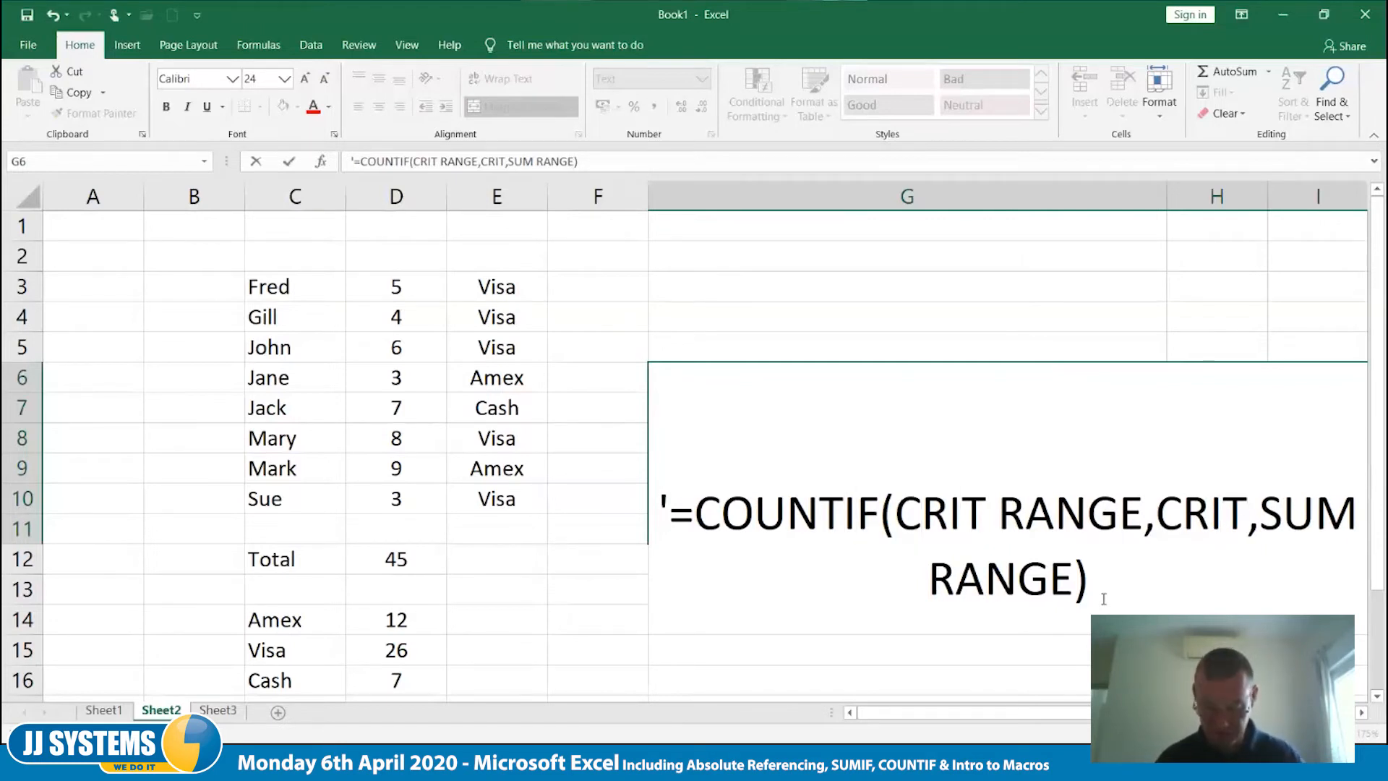
pyautogui.write(')')
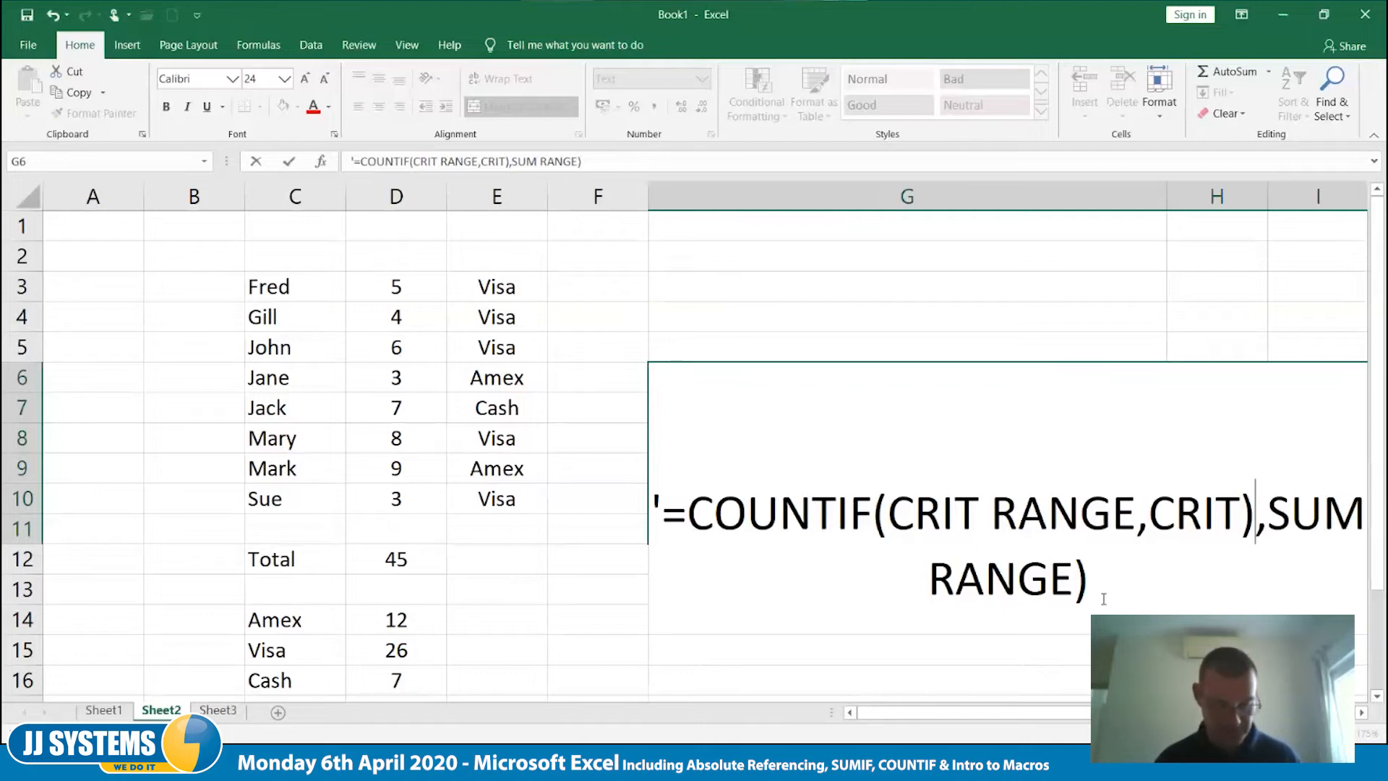
pyautogui.press('Delete')
pyautogui.press('Delete')
pyautogui.press('Delete')
pyautogui.press('Delete')
pyautogui.press('Delete')
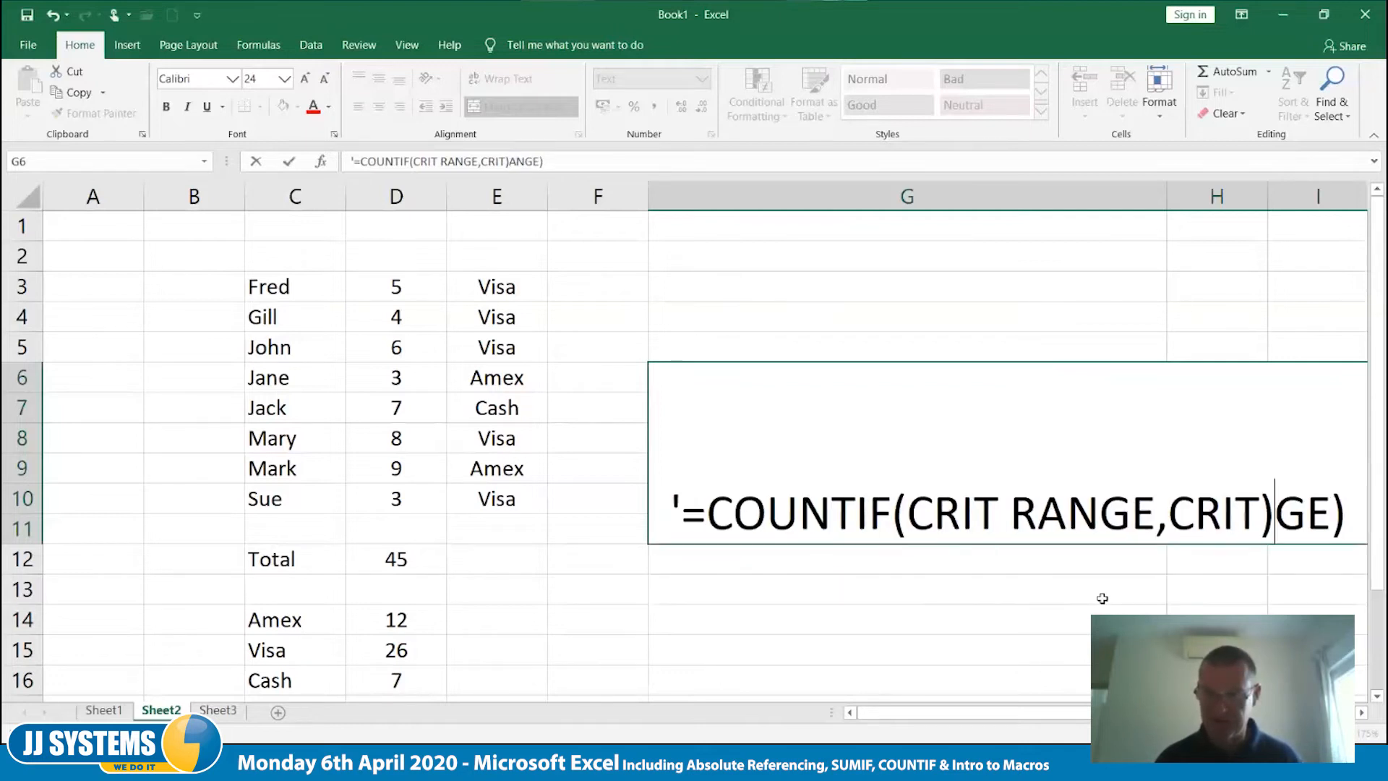
pyautogui.press('Delete')
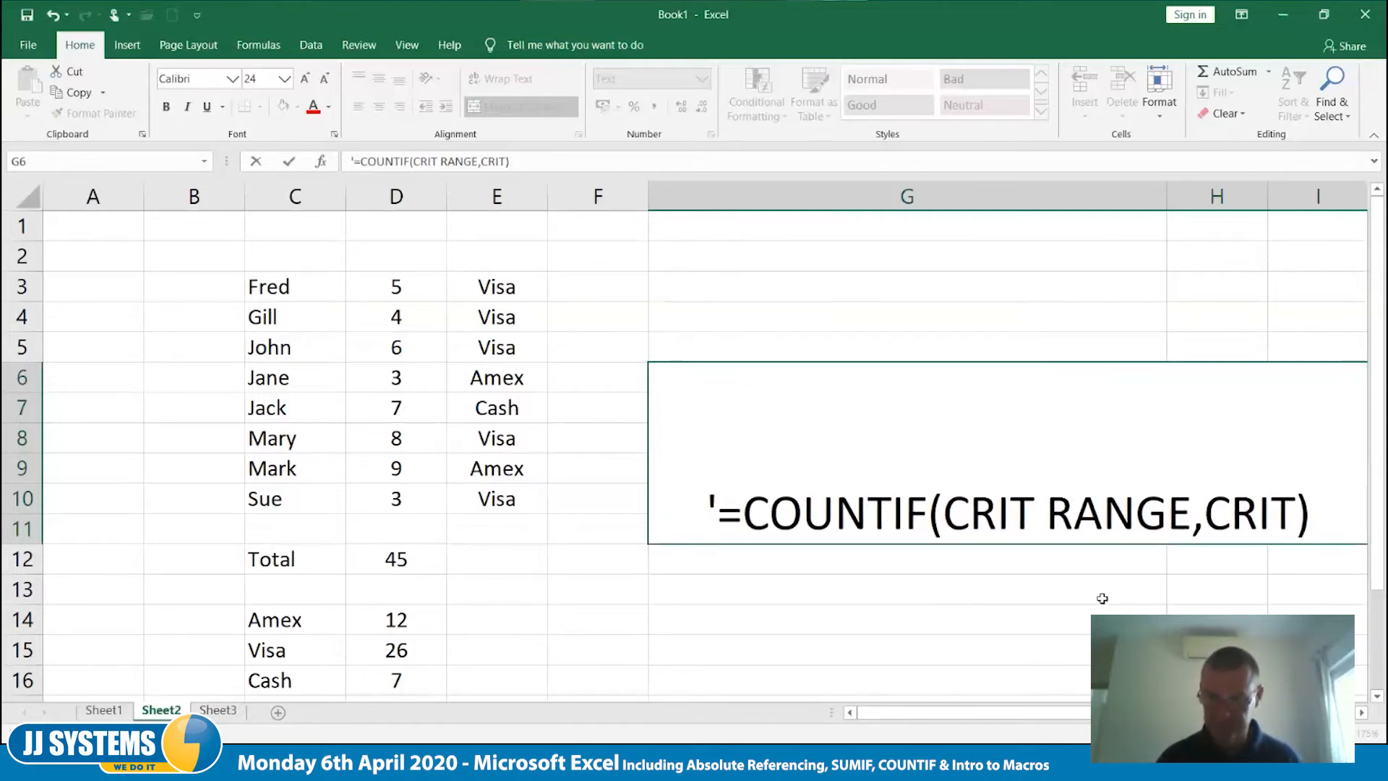
pyautogui.press('Tab')
# - Start a COUNTIF formula in E14, beside the Amex total
pyautogui.press('Left')
pyautogui.press('Left')
pyautogui.press('Left')
pyautogui.press('Left')
pyautogui.press('Left')
pyautogui.press('Left')
pyautogui.press('Left')
pyautogui.press('Left')
pyautogui.press('Left')
pyautogui.press('Left')
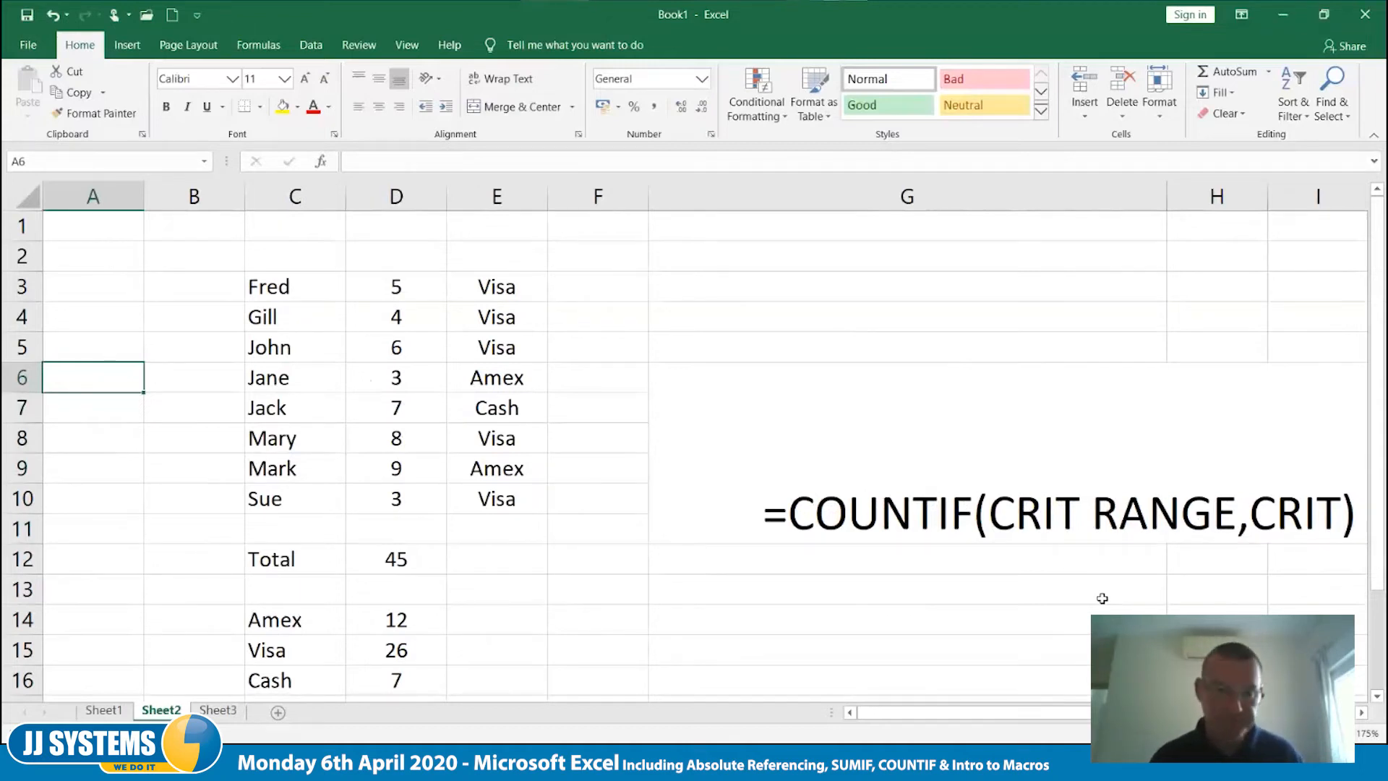
pyautogui.press('Down')
pyautogui.press('Down')
pyautogui.press('Down')
pyautogui.press('Down')
pyautogui.press('Down')
pyautogui.press('Down')
pyautogui.press('Down')
pyautogui.press('Down')
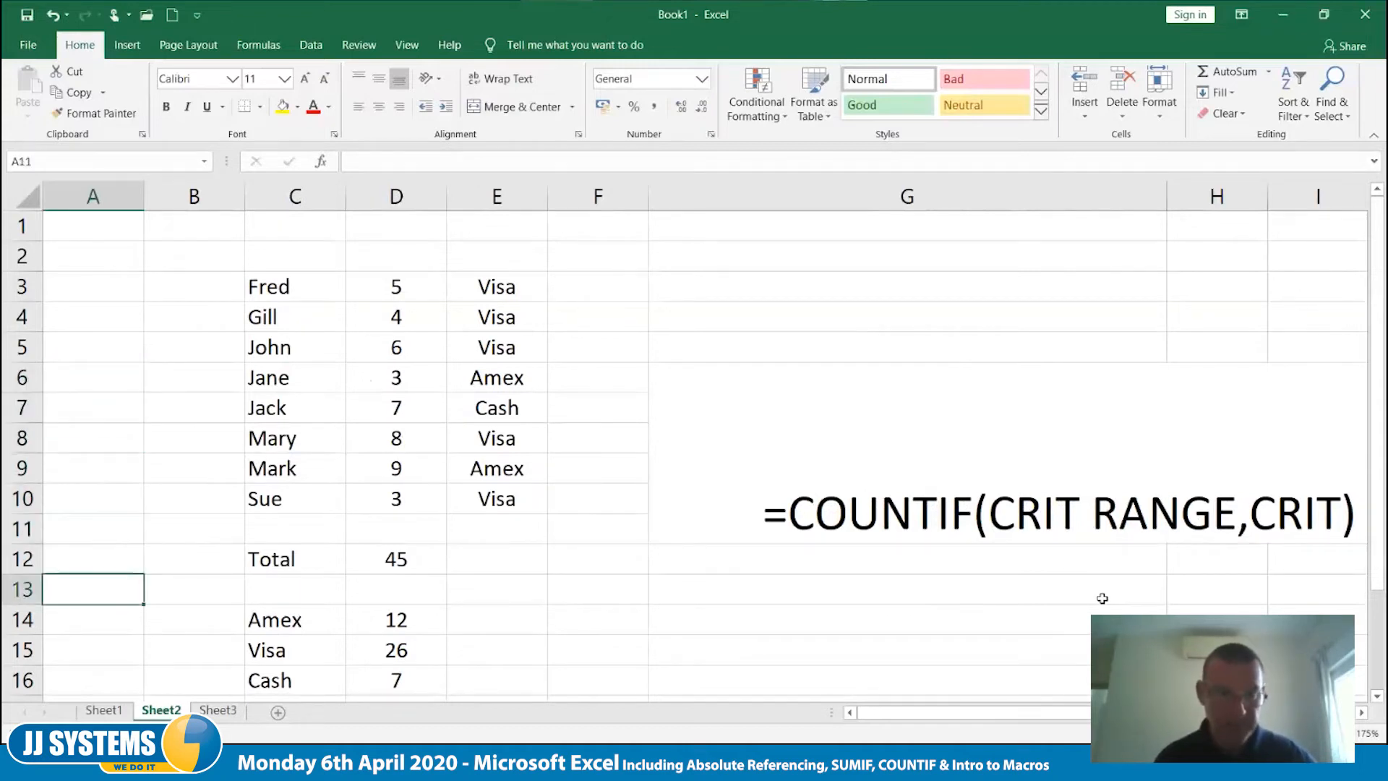
pyautogui.press('Right')
pyautogui.press('Right')
pyautogui.press('Right')
pyautogui.press('Right')
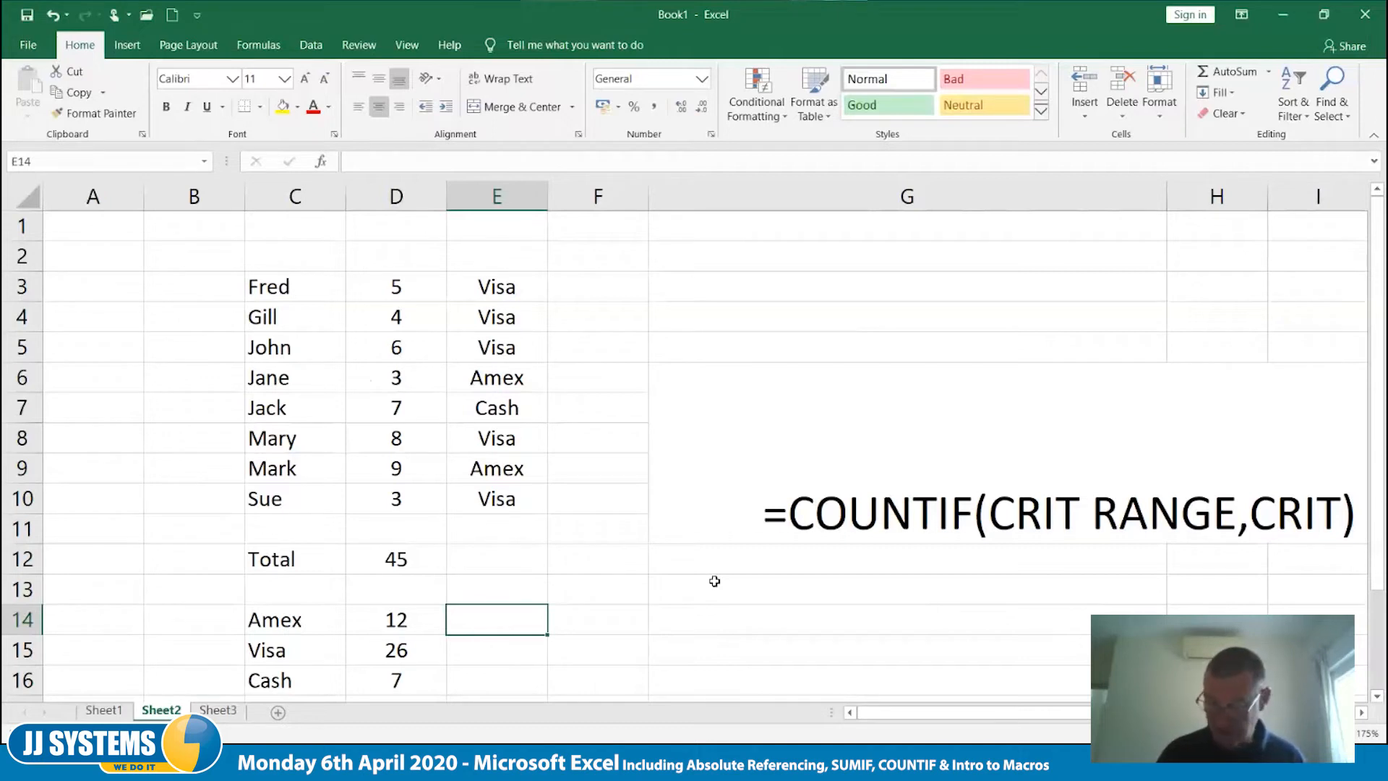
pyautogui.write('=coun')
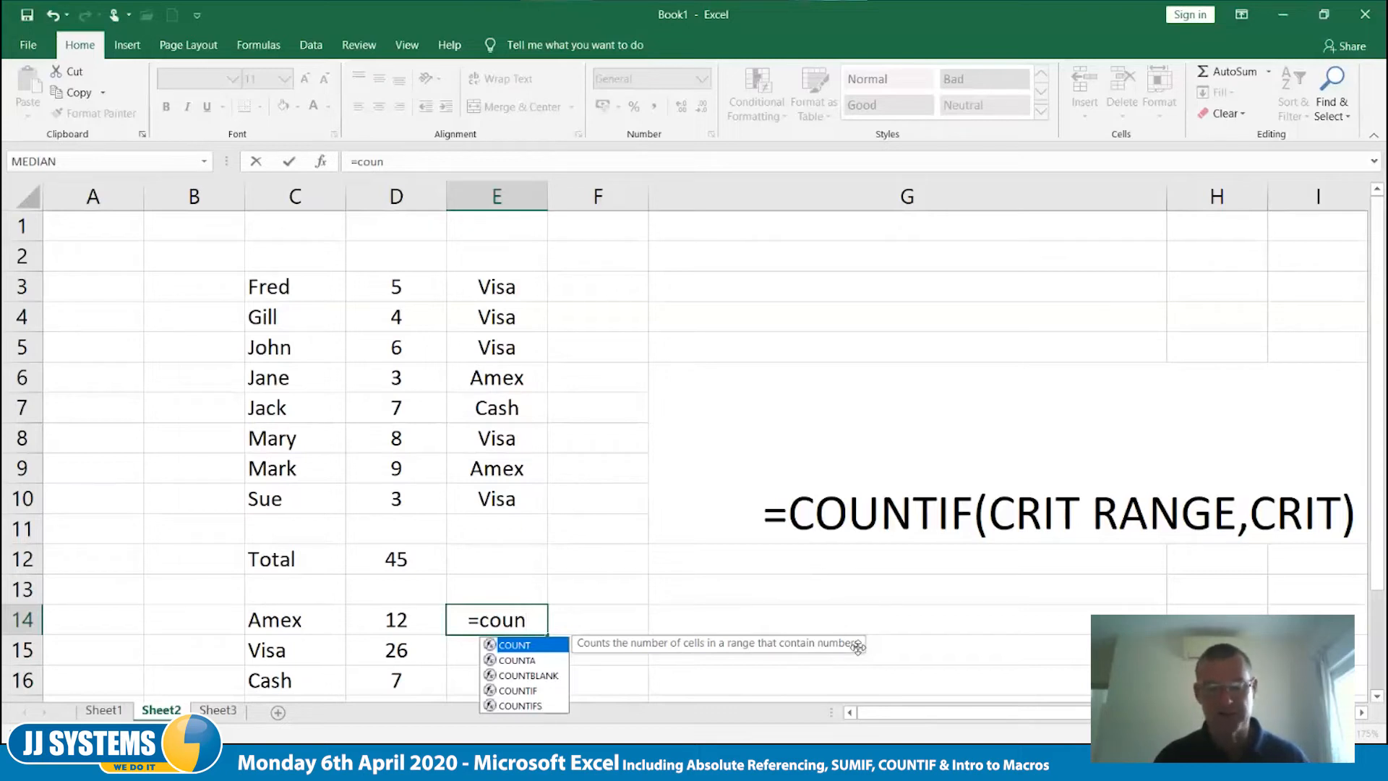
pyautogui.press('Down')
pyautogui.press('Down')
pyautogui.press('Down')
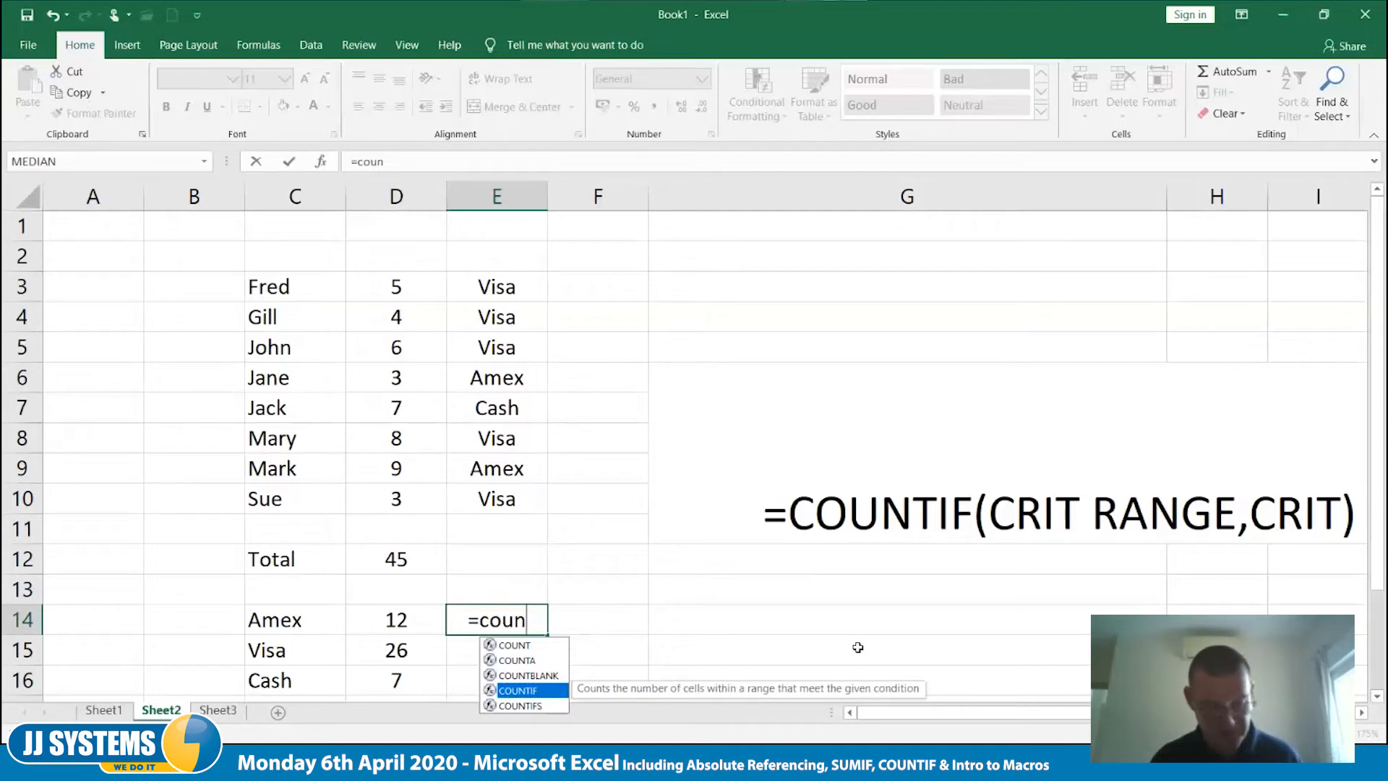
pyautogui.press('Tab')
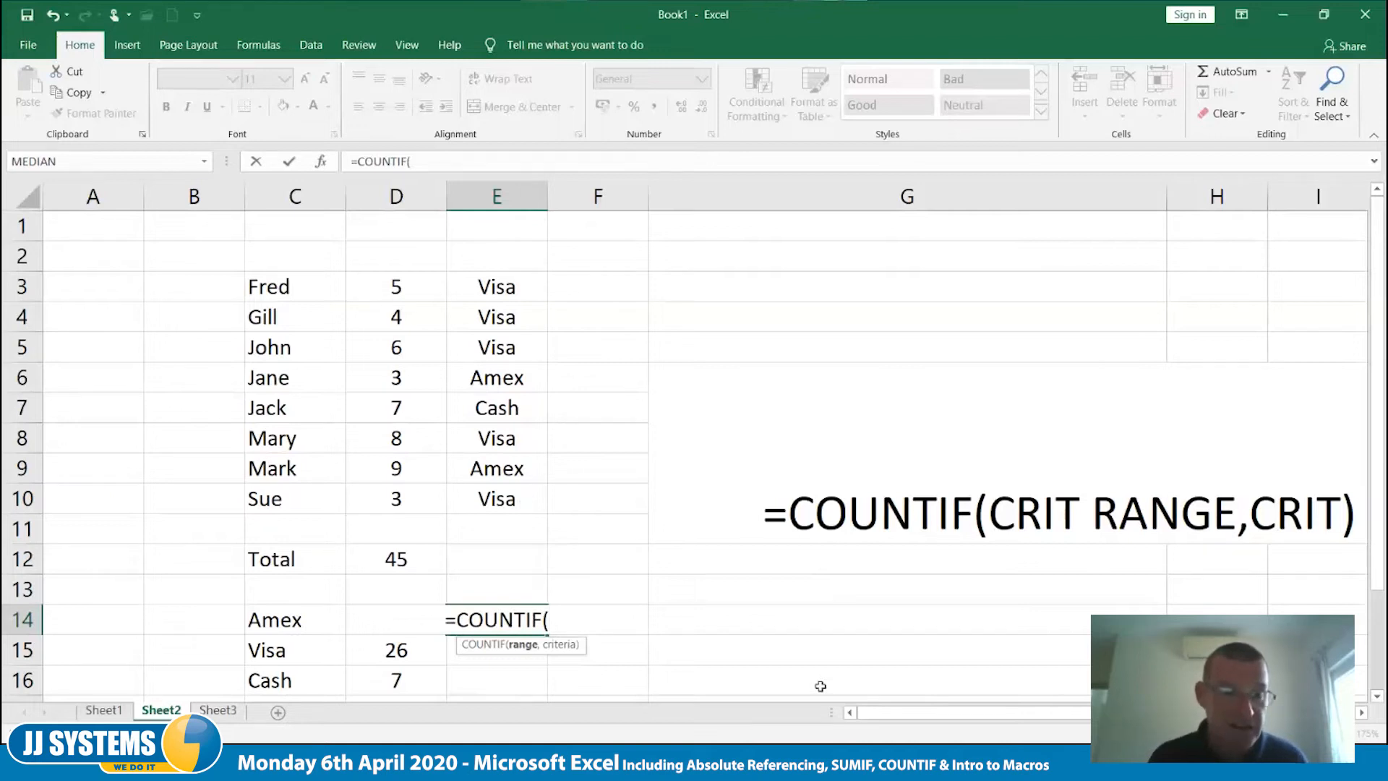
# - Complete the E14 COUNTIF with E3:E10 as the criteria range and C14 as the criterion
pyautogui.write('e')
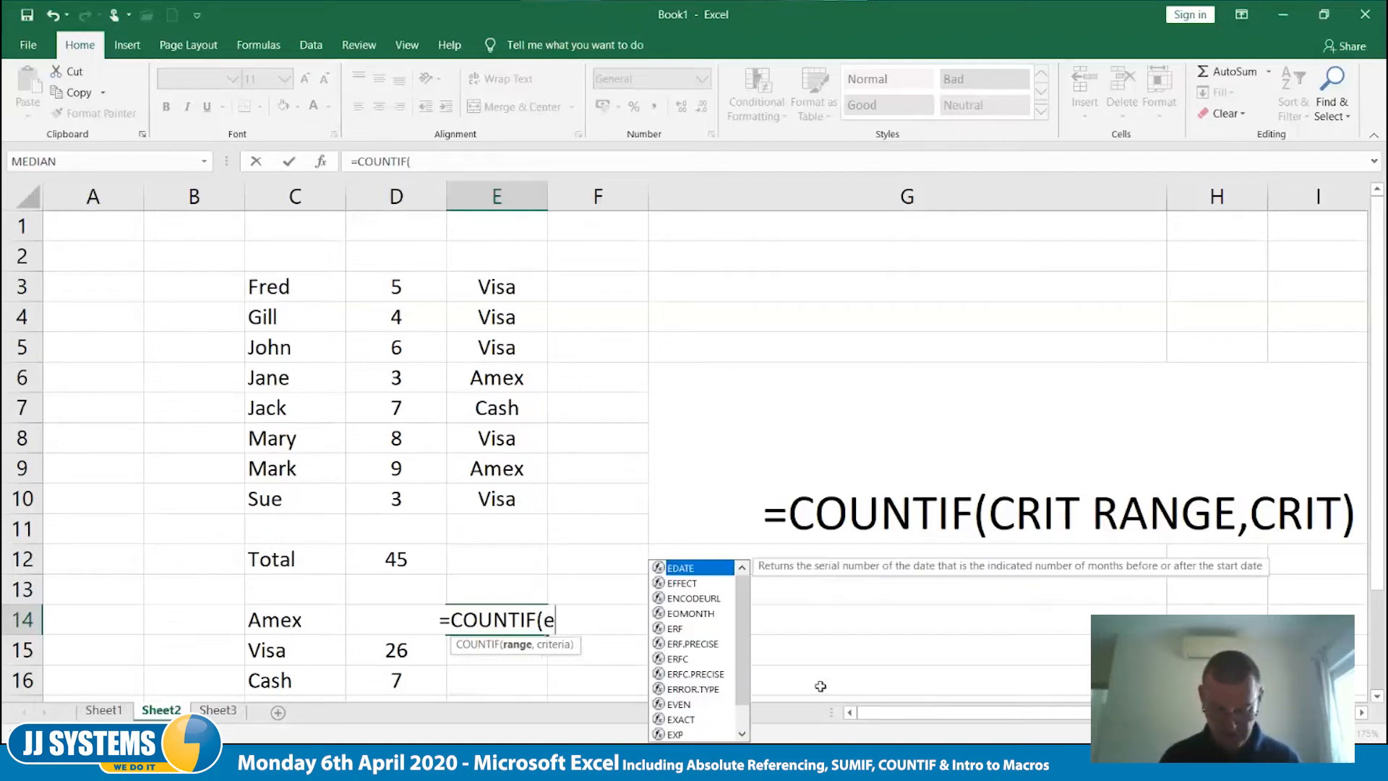
pyautogui.write('3:e10')
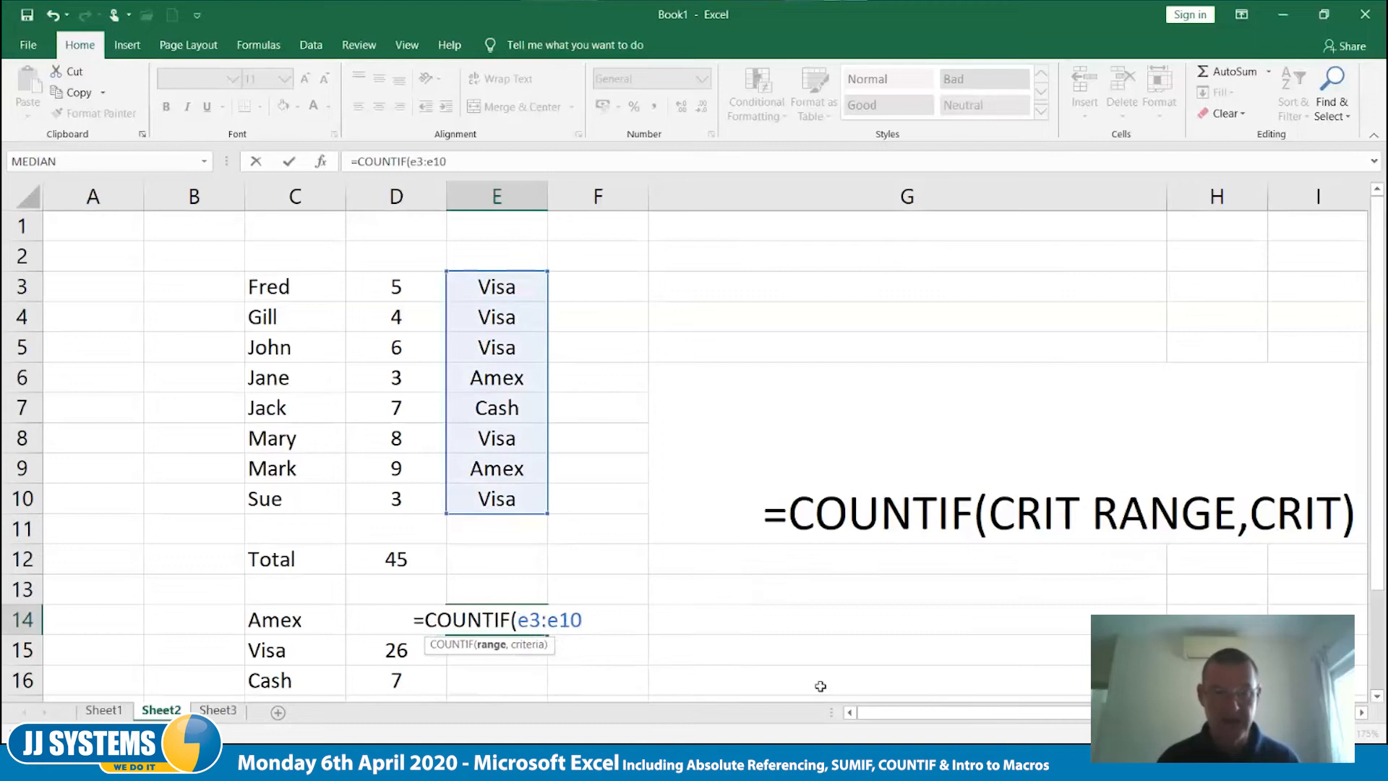
pyautogui.write(',')
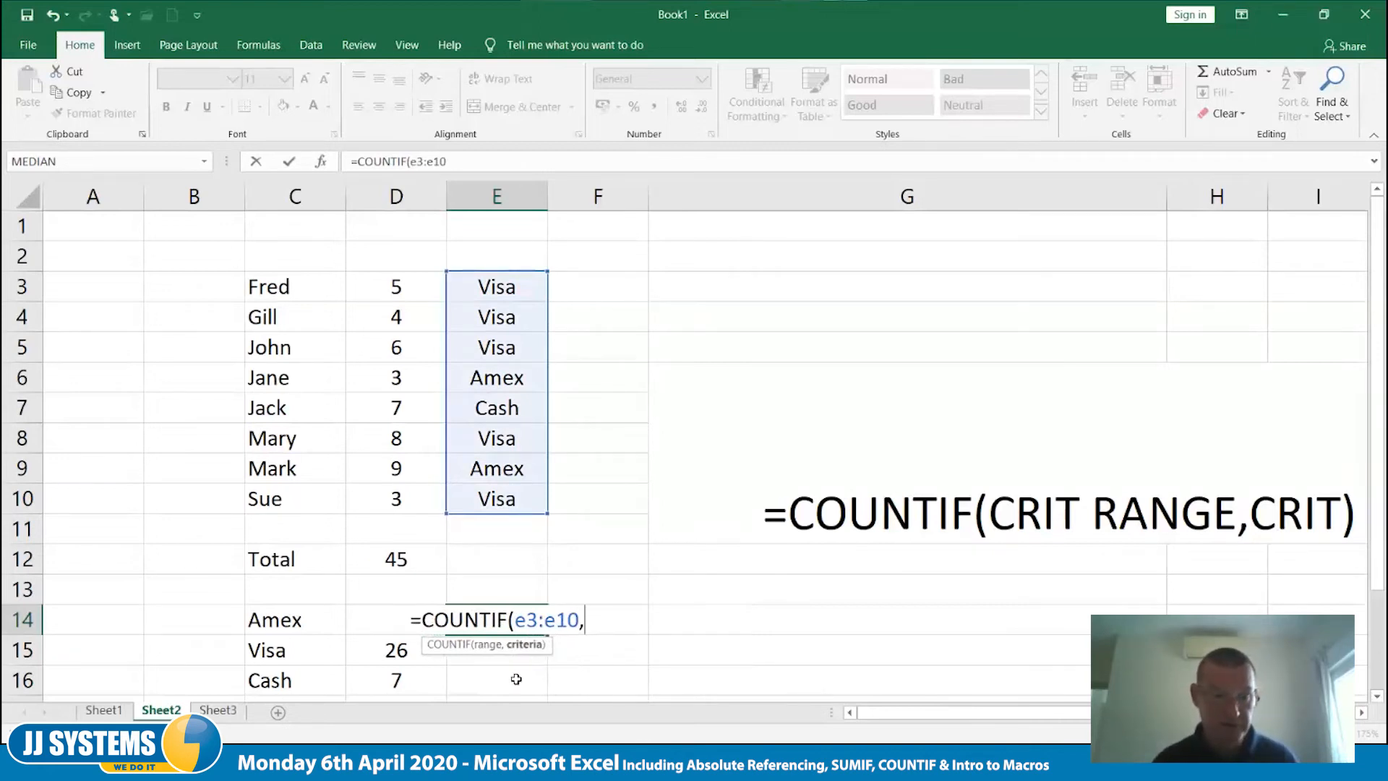
pyautogui.click(274, 621)
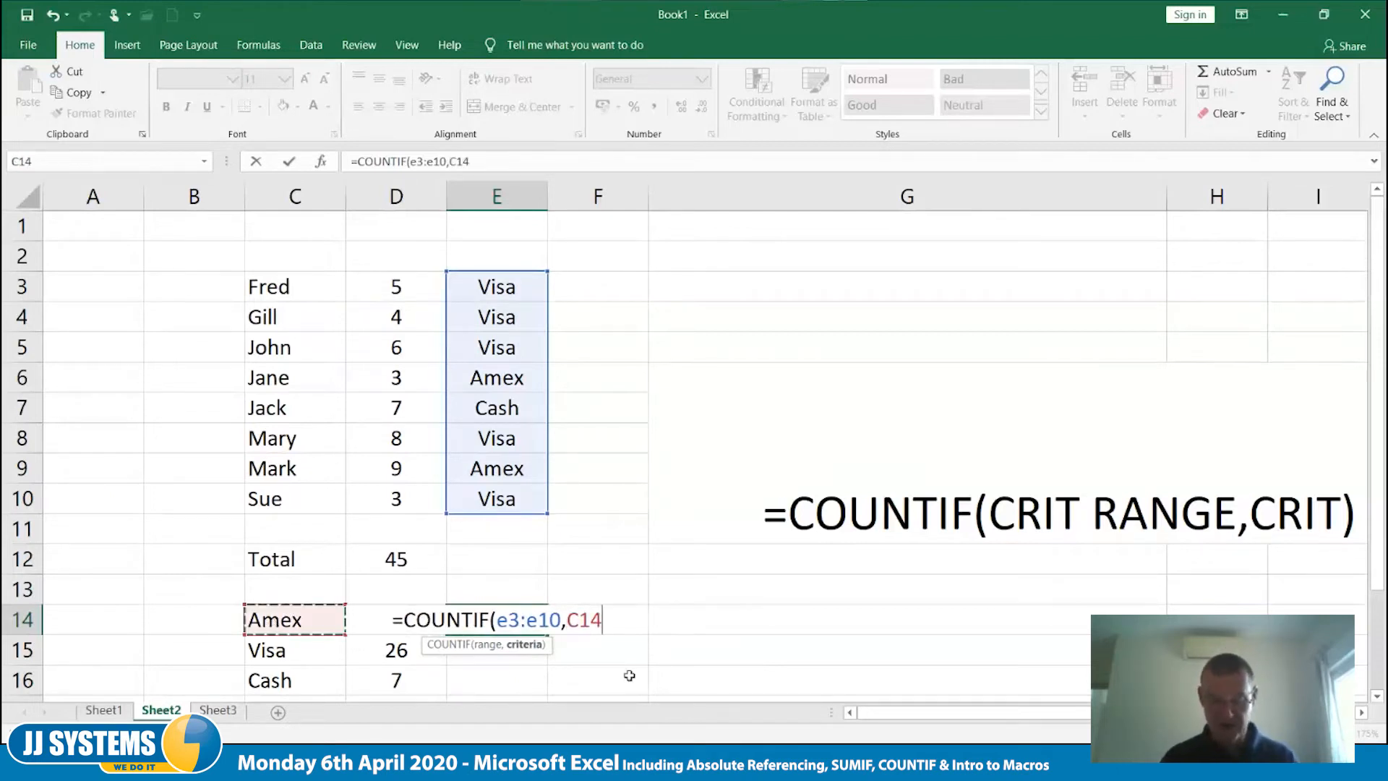
pyautogui.write(')')
pyautogui.press('Tab')
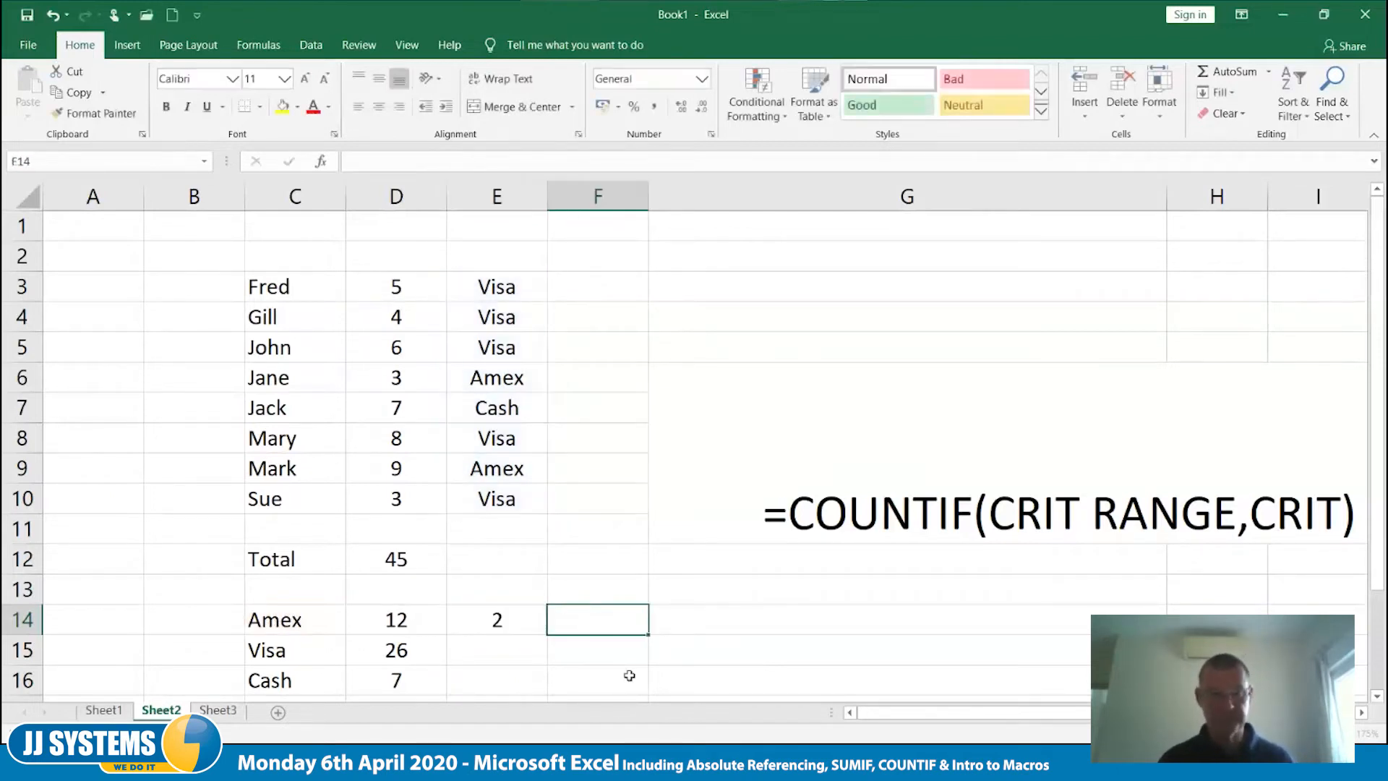
# - Make the criteria range in the E14 COUNTIF formula absolute as $E$3:$E$10
pyautogui.click(528, 626)
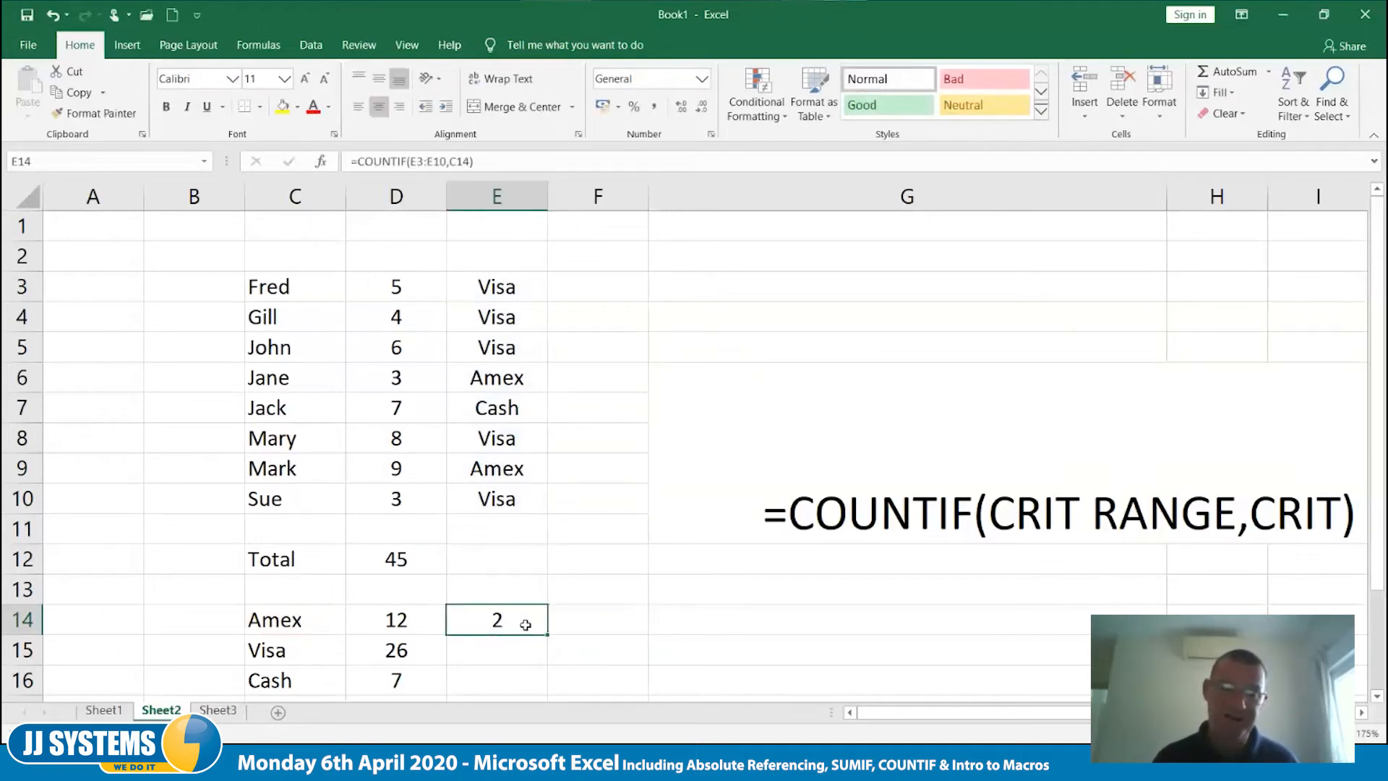
pyautogui.doubleClick(525, 625)
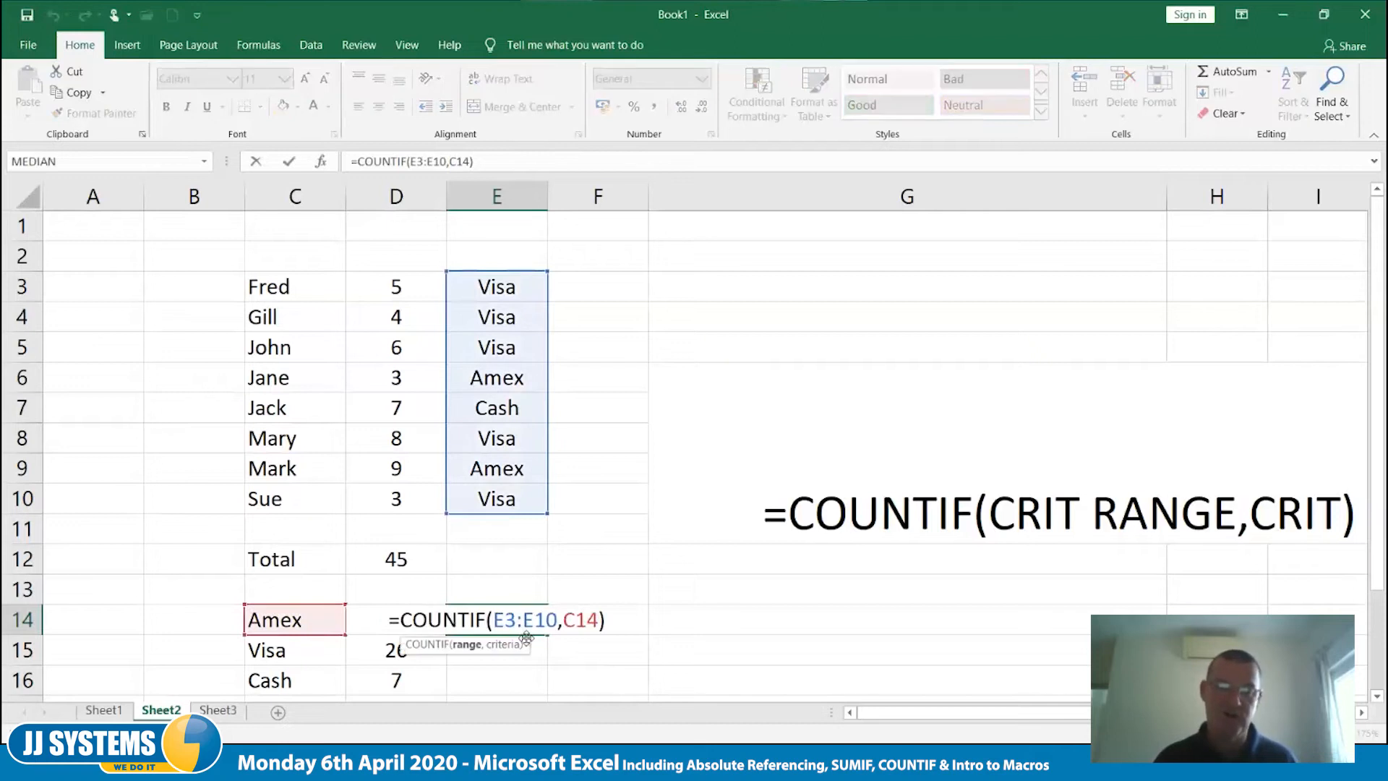
pyautogui.moveTo(494, 620); pyautogui.dragTo(557, 620)
pyautogui.press('F4')
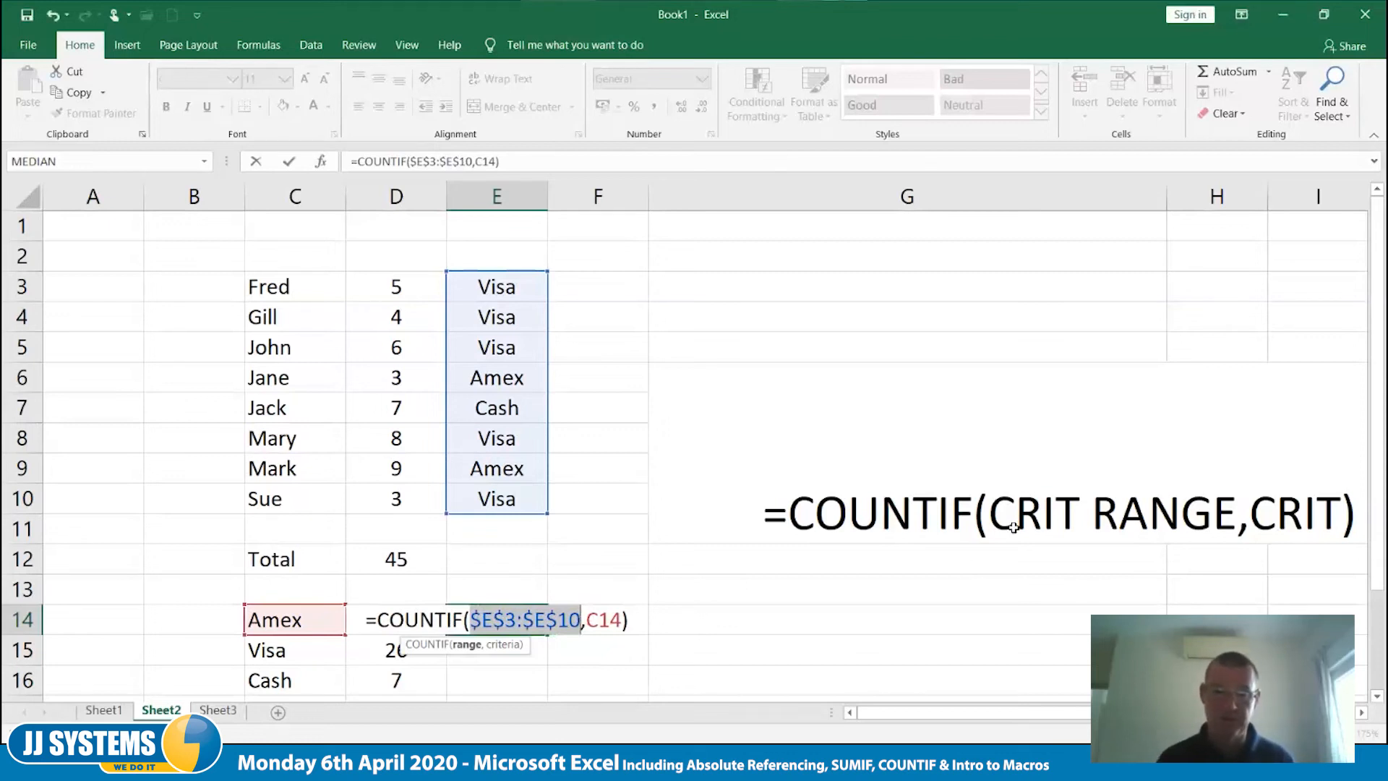
pyautogui.press('Tab')
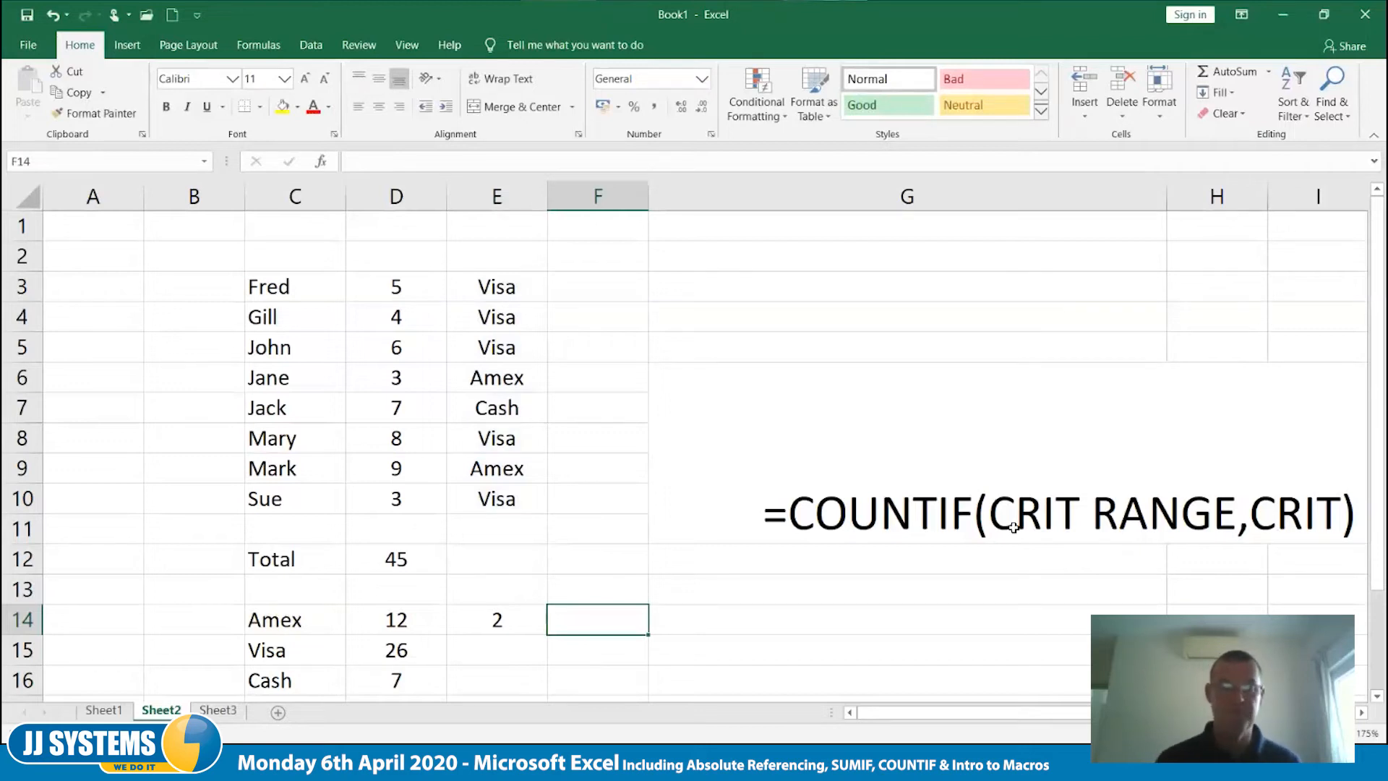
# - Fill the COUNTIF formula from E14 down to E16 for Visa and Cash
pyautogui.click(526, 630)
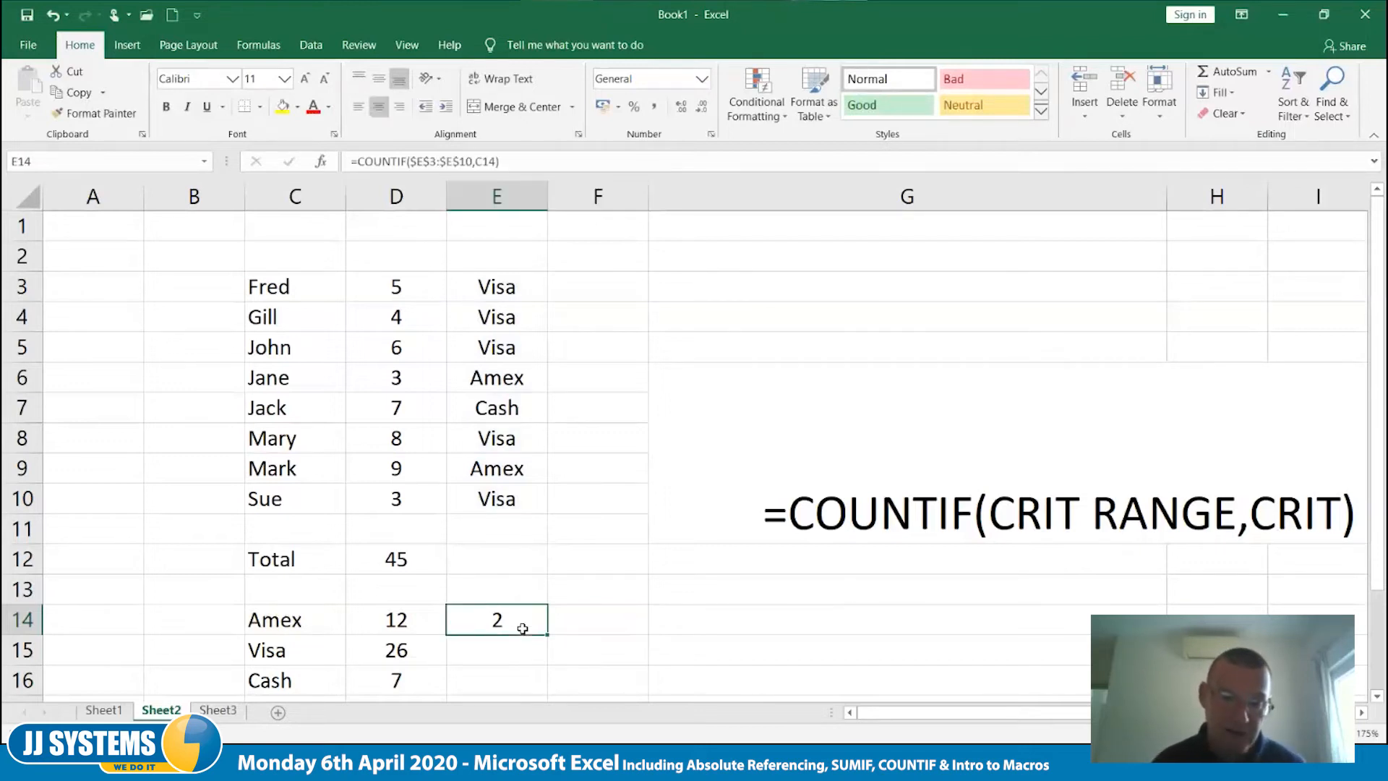
pyautogui.moveTo(545, 640); pyautogui.dragTo(587, 683)
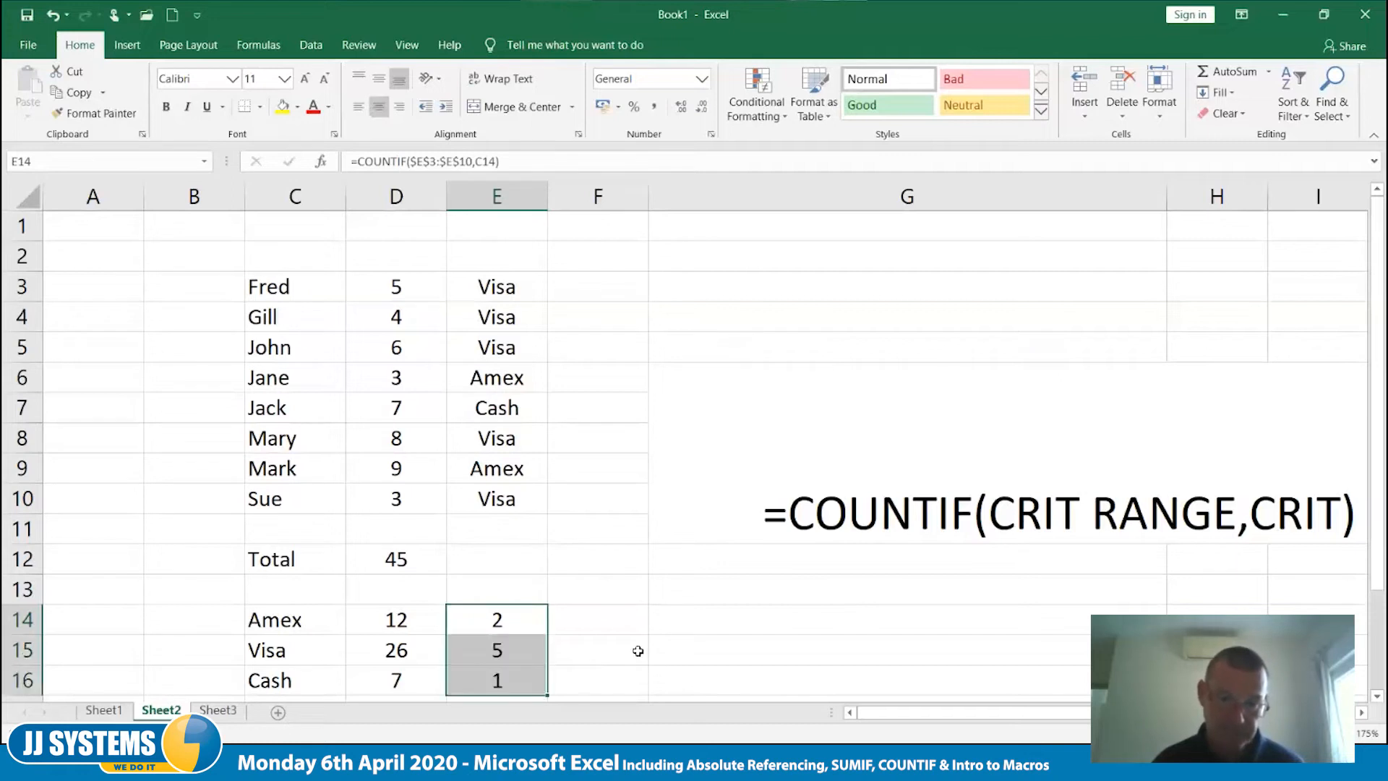
pyautogui.click(636, 648)
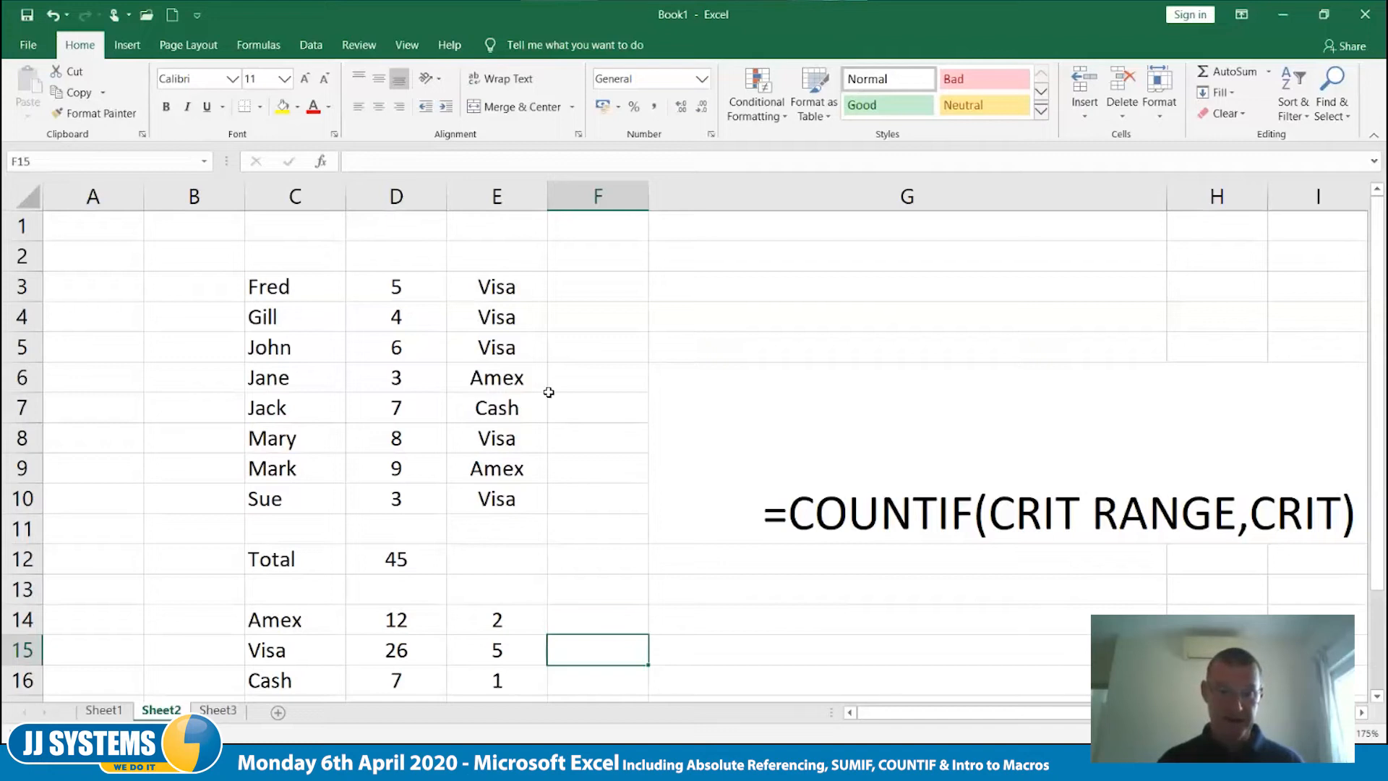
# - Change the payment method in E4 to Cash to test the totals and counts
pyautogui.click(506, 325)
pyautogui.write('Cash')
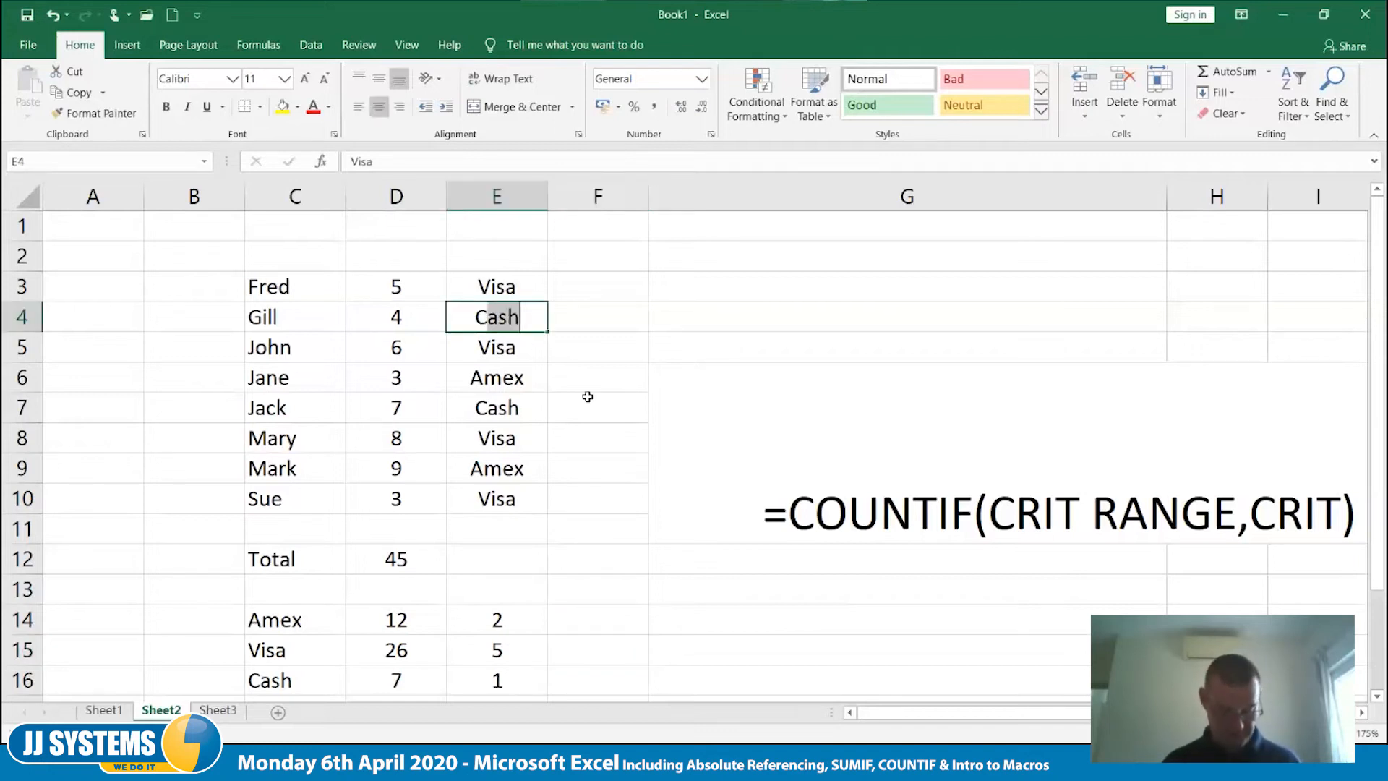
pyautogui.press('Return')
pyautogui.press('Return')
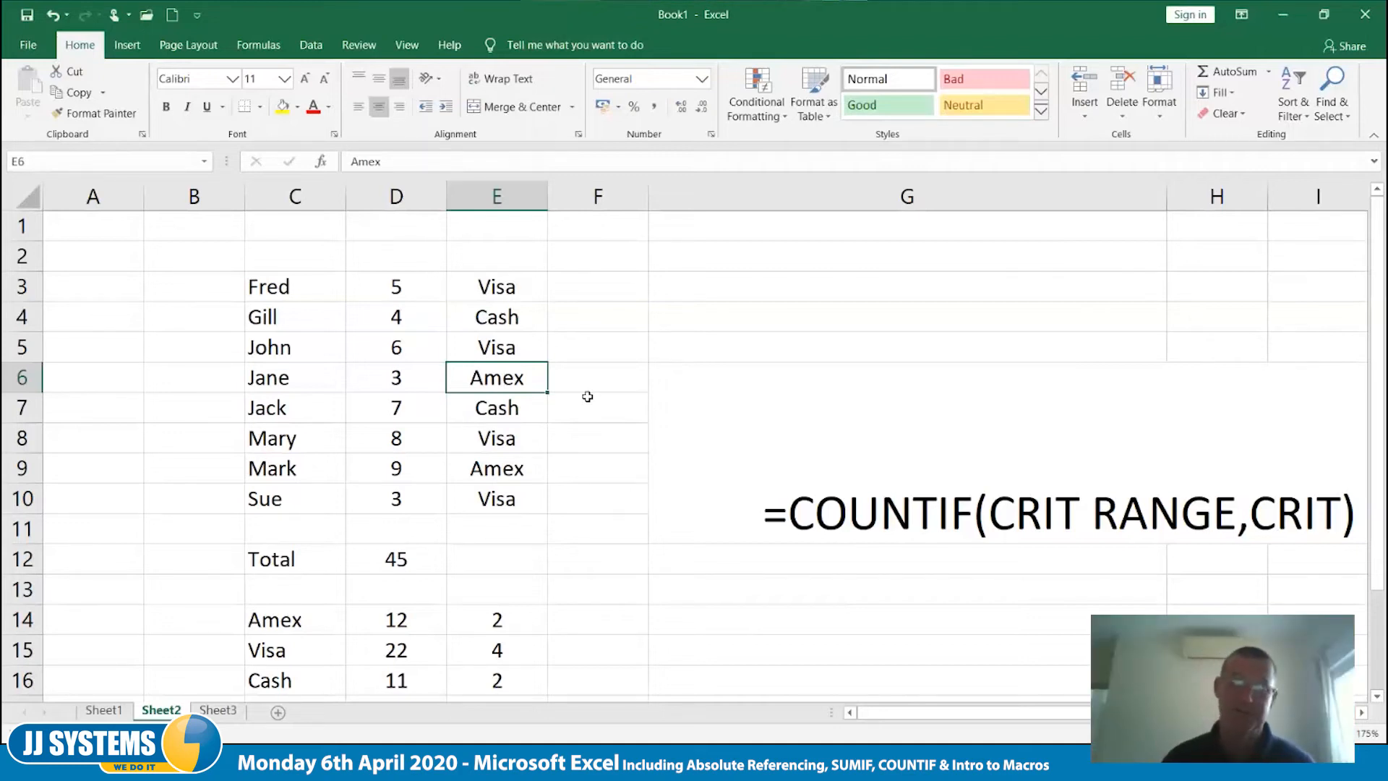
# - Delete the wide column G holding the COUNTIF syntax note
pyautogui.click(709, 192)
pyautogui.rightClick(710, 192)
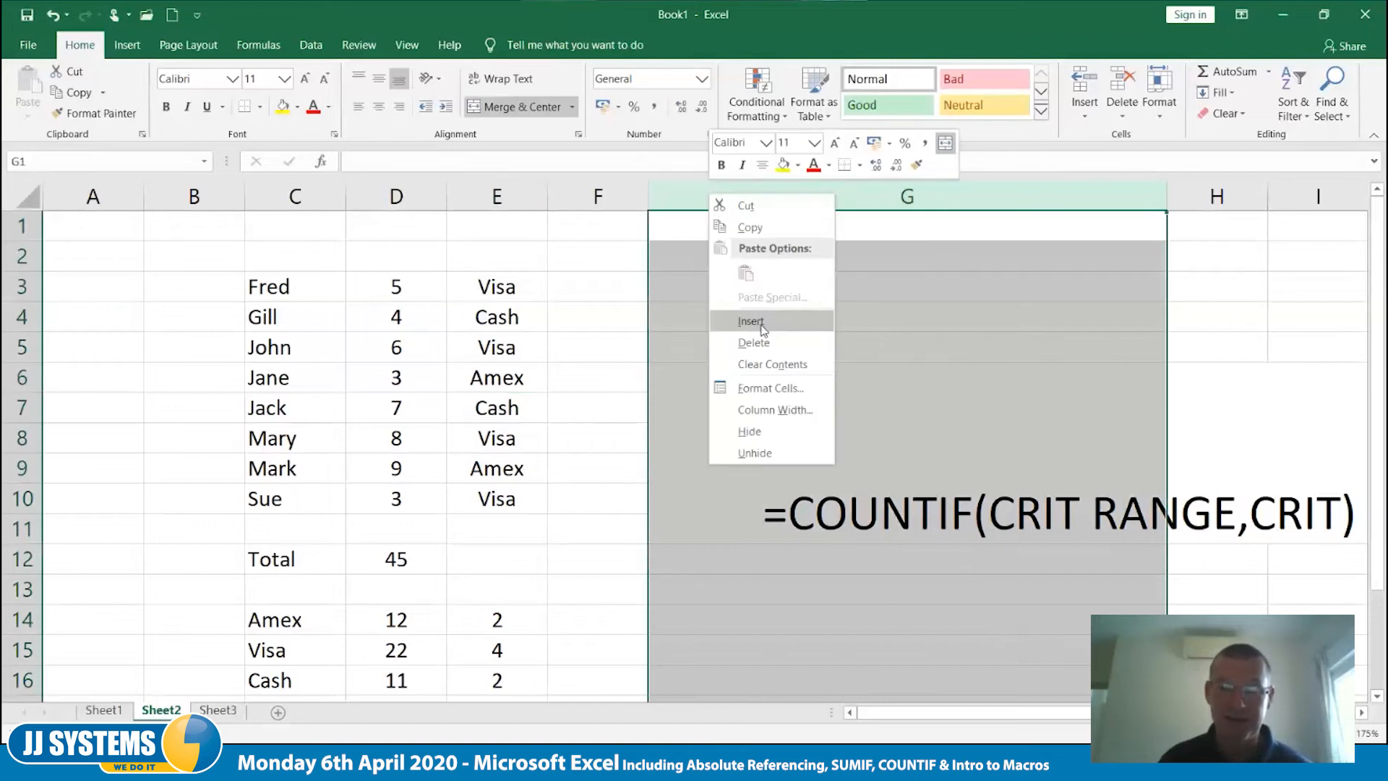
pyautogui.click(763, 343)
pyautogui.click(817, 305)
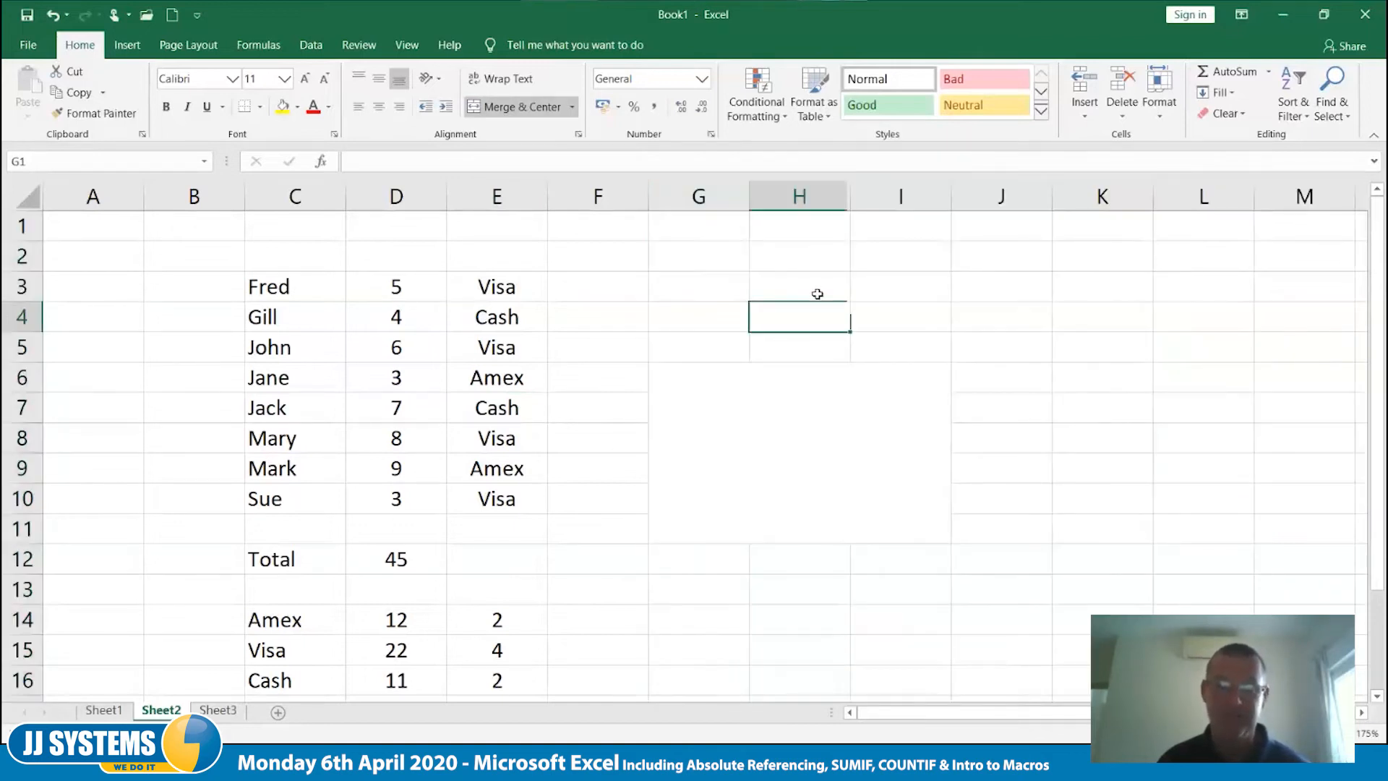
# - Delete columns G to I to remove the leftover merged block, and return to cell A1
pyautogui.moveTo(738, 193); pyautogui.dragTo(853, 192)
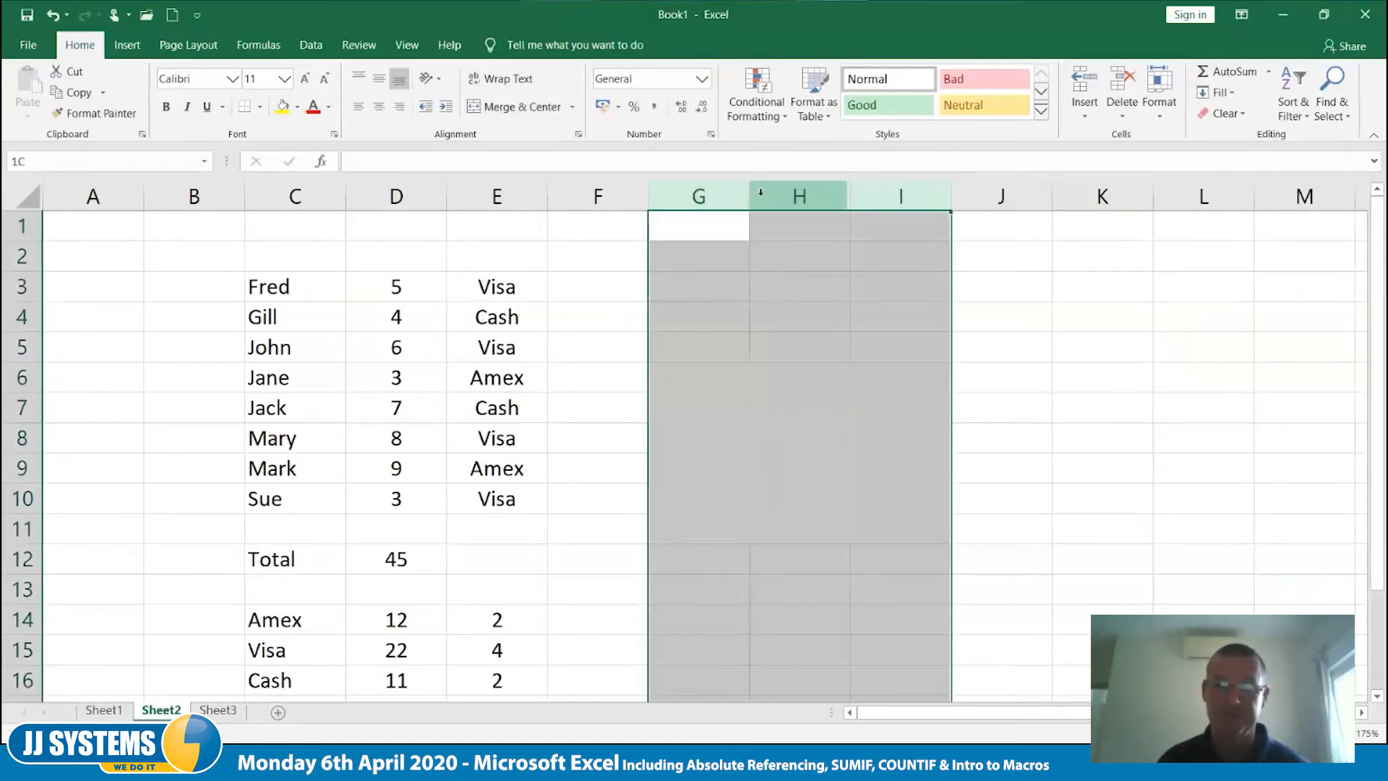
pyautogui.rightClick(735, 195)
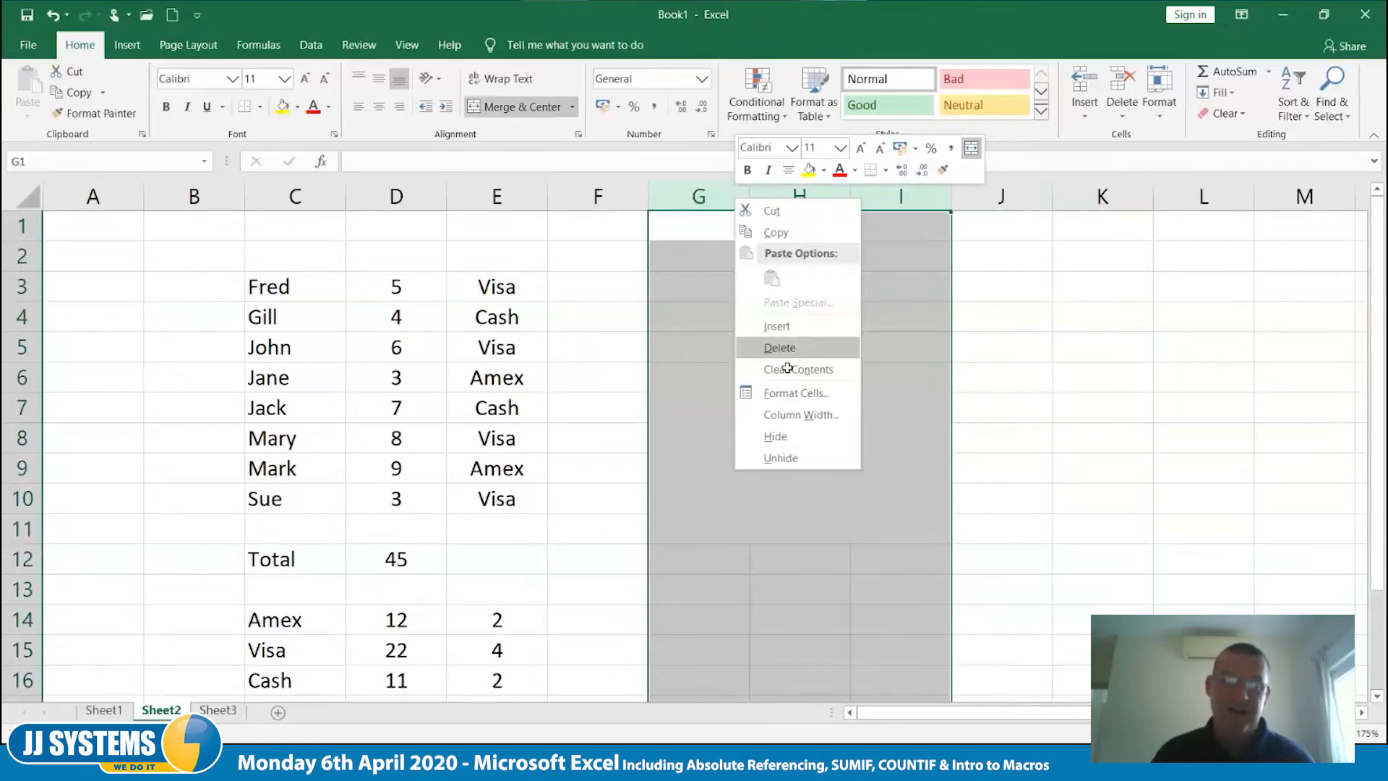
pyautogui.click(787, 368)
pyautogui.click(730, 465)
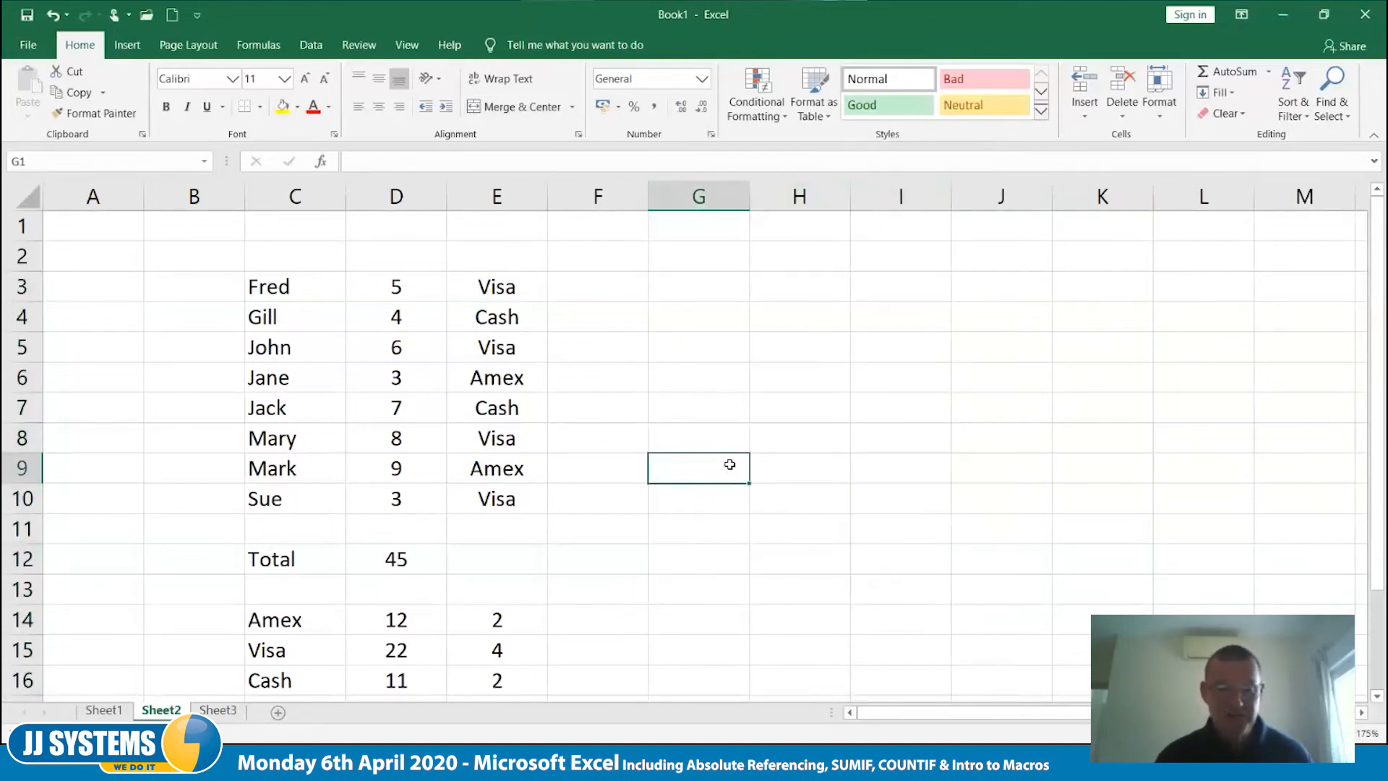
pyautogui.hotkey('ctrl', 'Home')
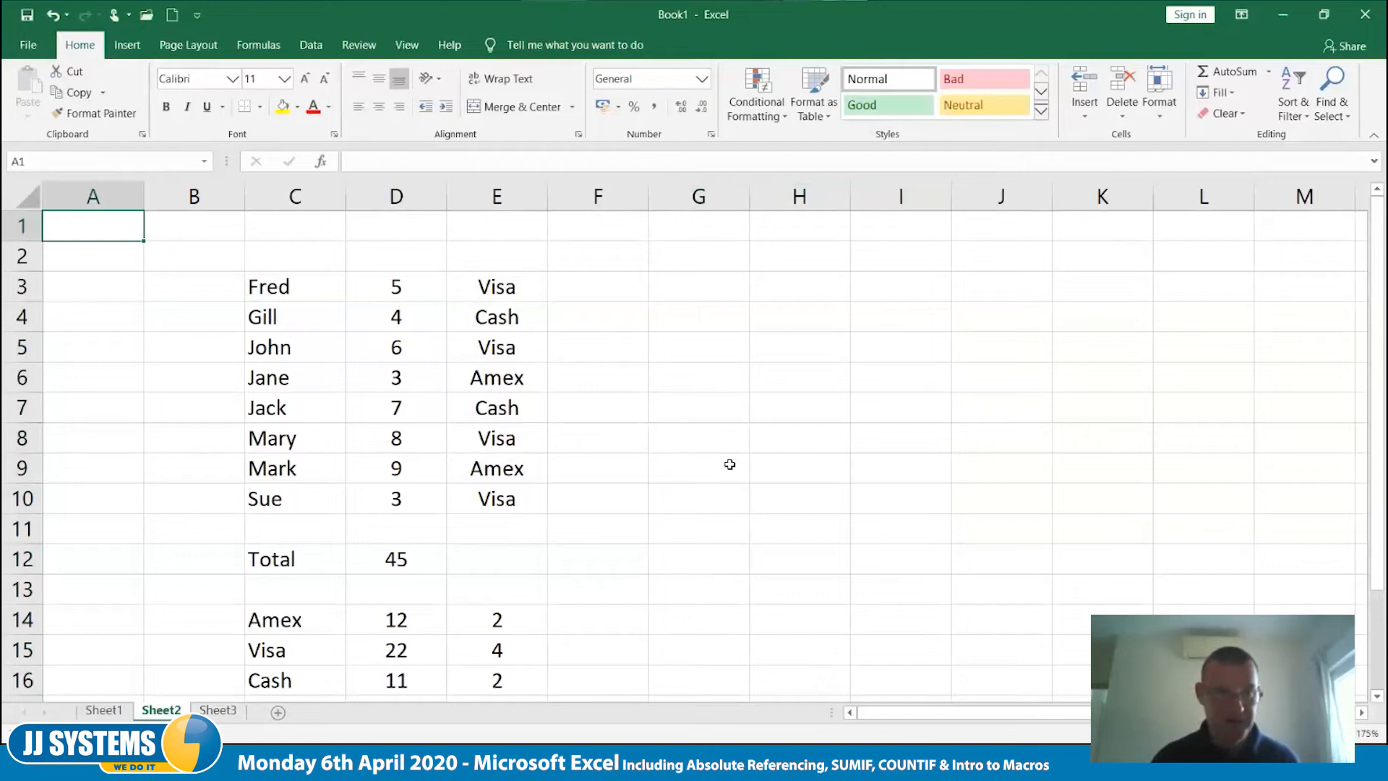
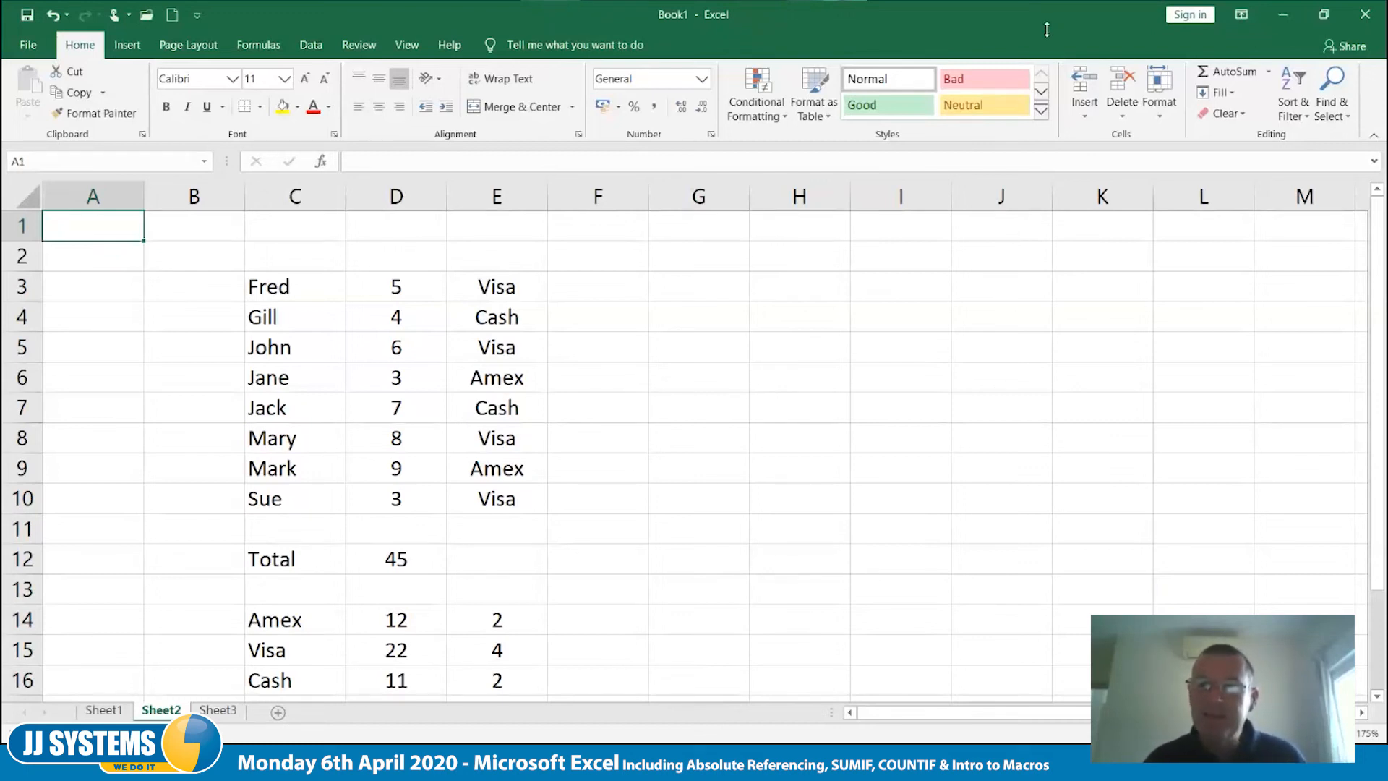
# - Switch to the empty Sheet3, select cell F6 and enlarge the sheet view to 115%
pyautogui.click(1045, 31)
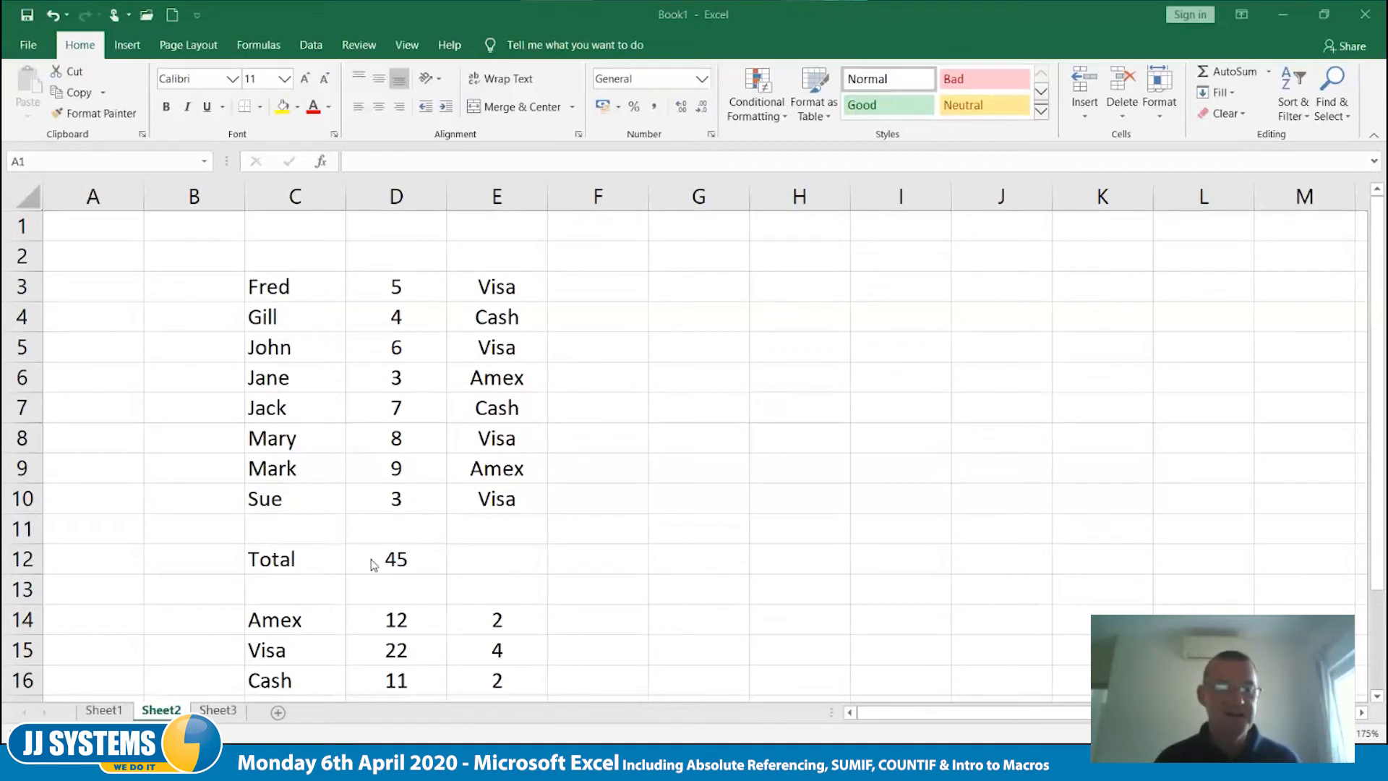
pyautogui.click(265, 715)
pyautogui.click(217, 710)
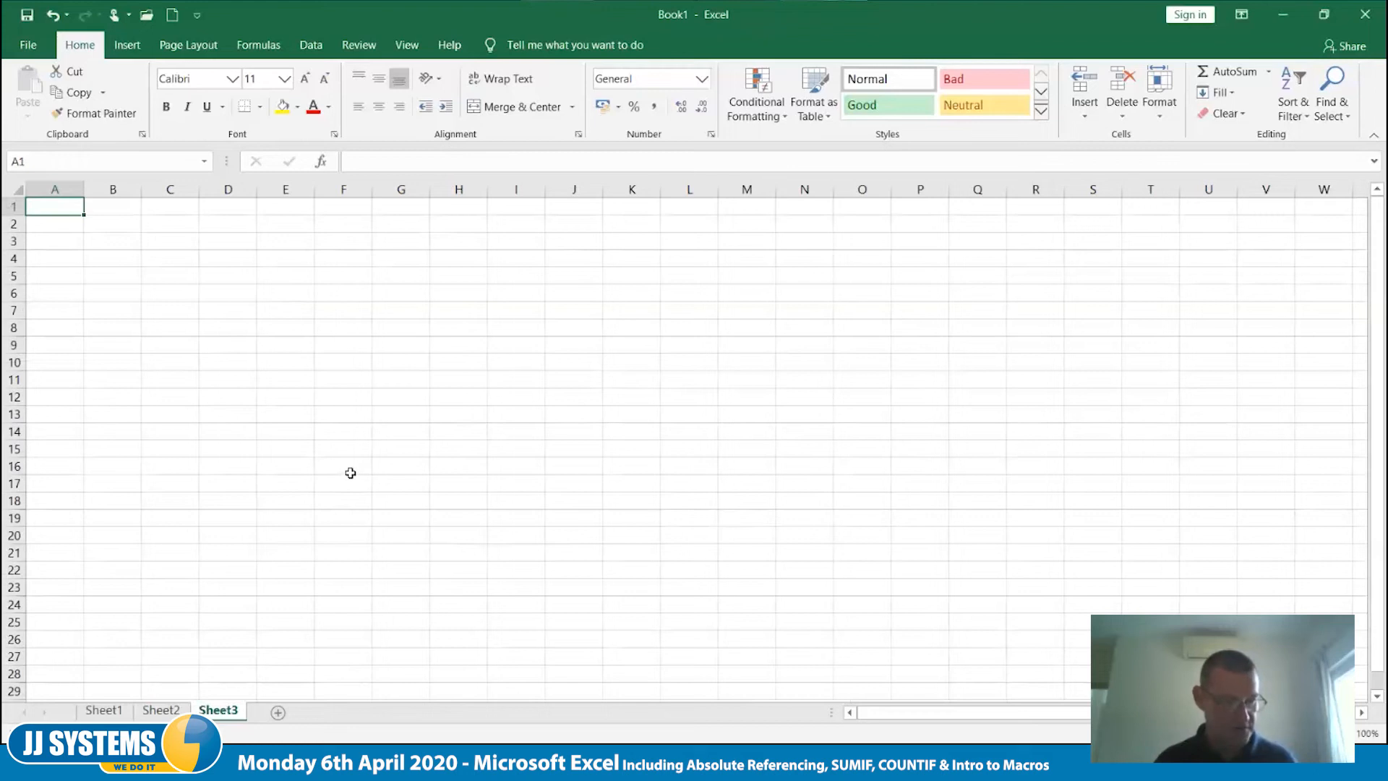
pyautogui.click(337, 296)
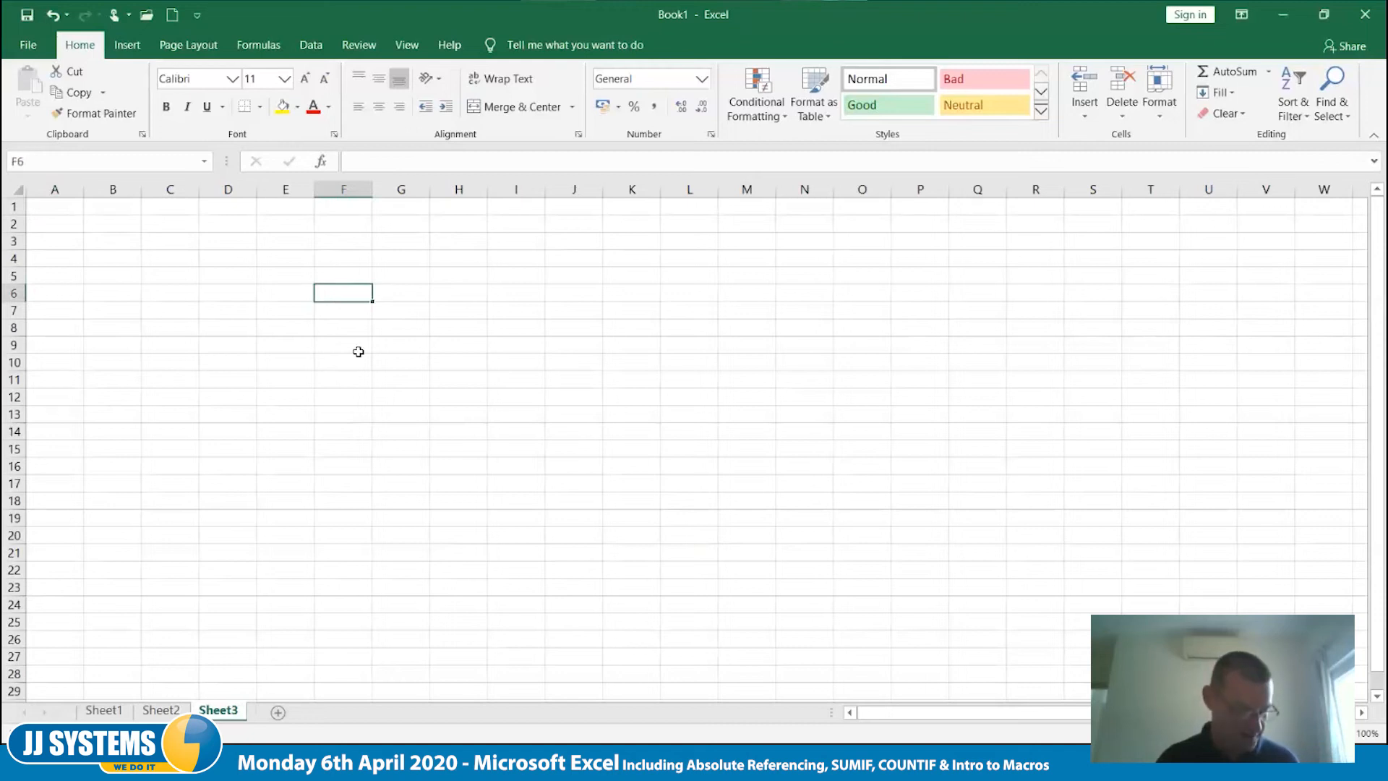
pyautogui.keyDown('ctrl'); pyautogui.scroll(2, 343, 327); pyautogui.keyUp('ctrl')
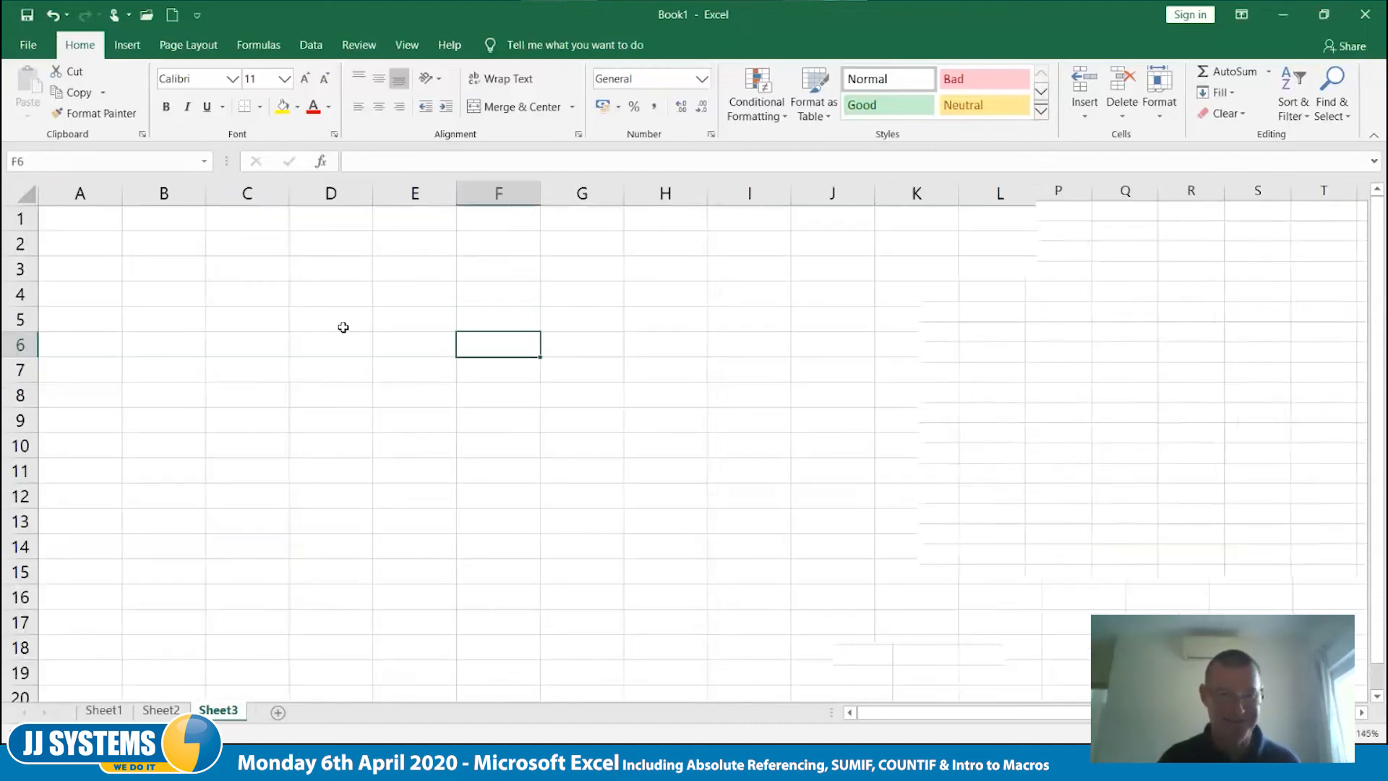
pyautogui.keyDown('ctrl'); pyautogui.scroll(-1, 458, 356); pyautogui.keyUp('ctrl')
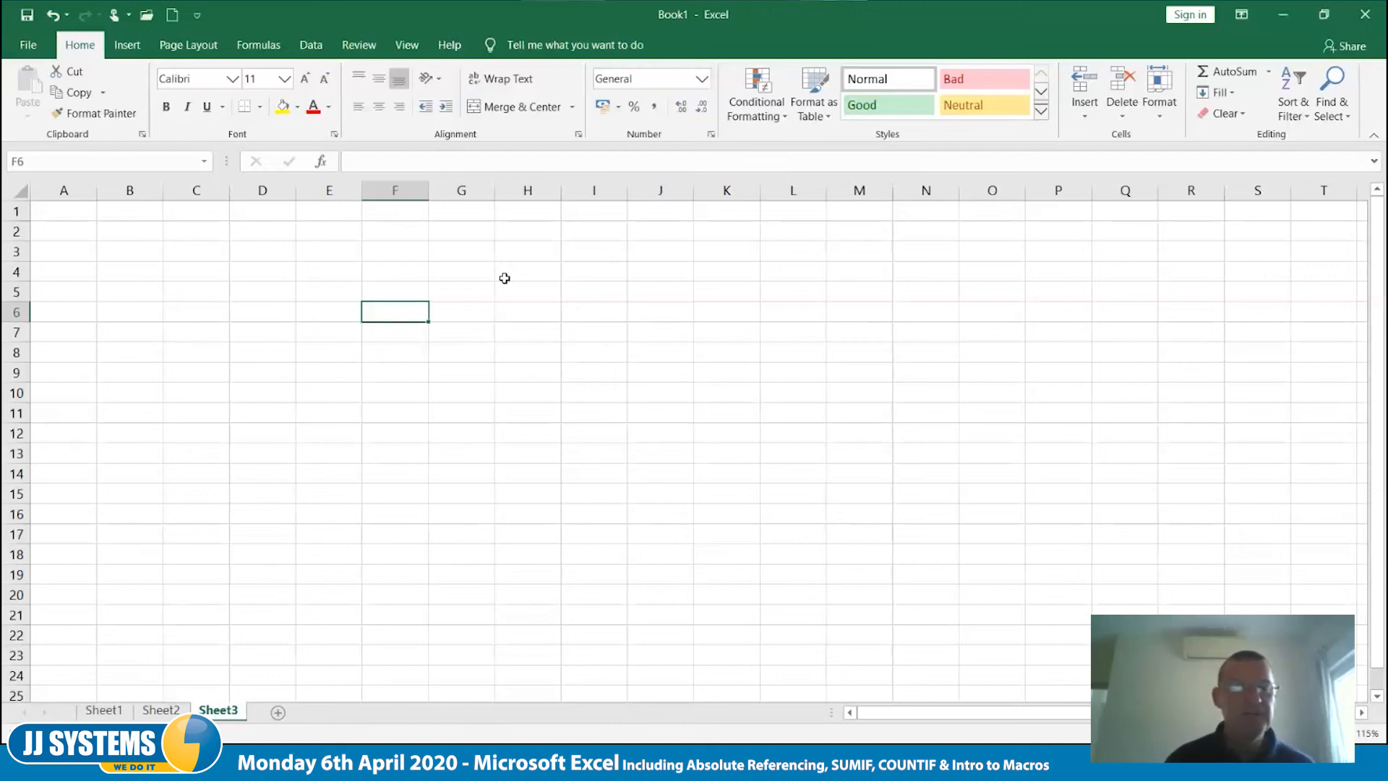
# - Enter the date 1/6 in cell F6 and select that cell again
pyautogui.click(417, 47)
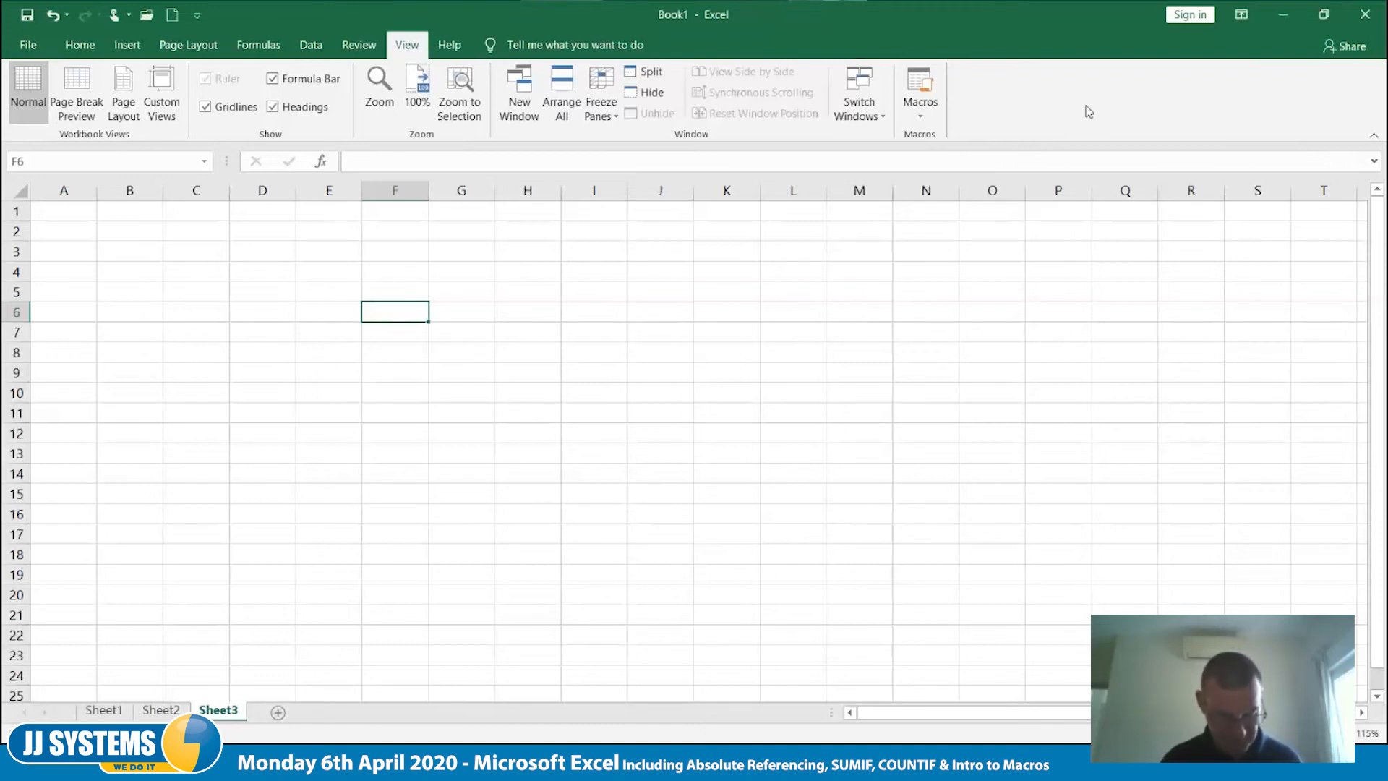
pyautogui.write('1')
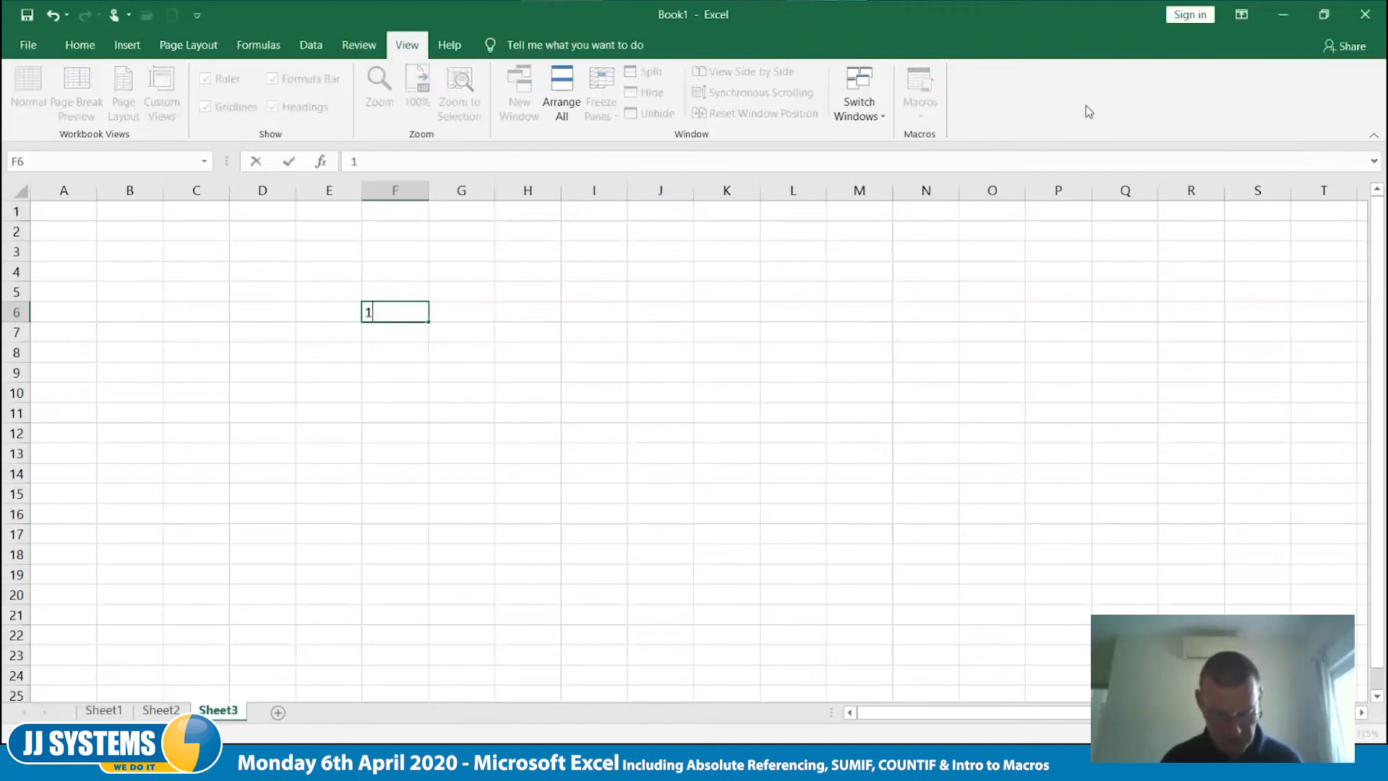
pyautogui.write('/6')
pyautogui.press('Tab')
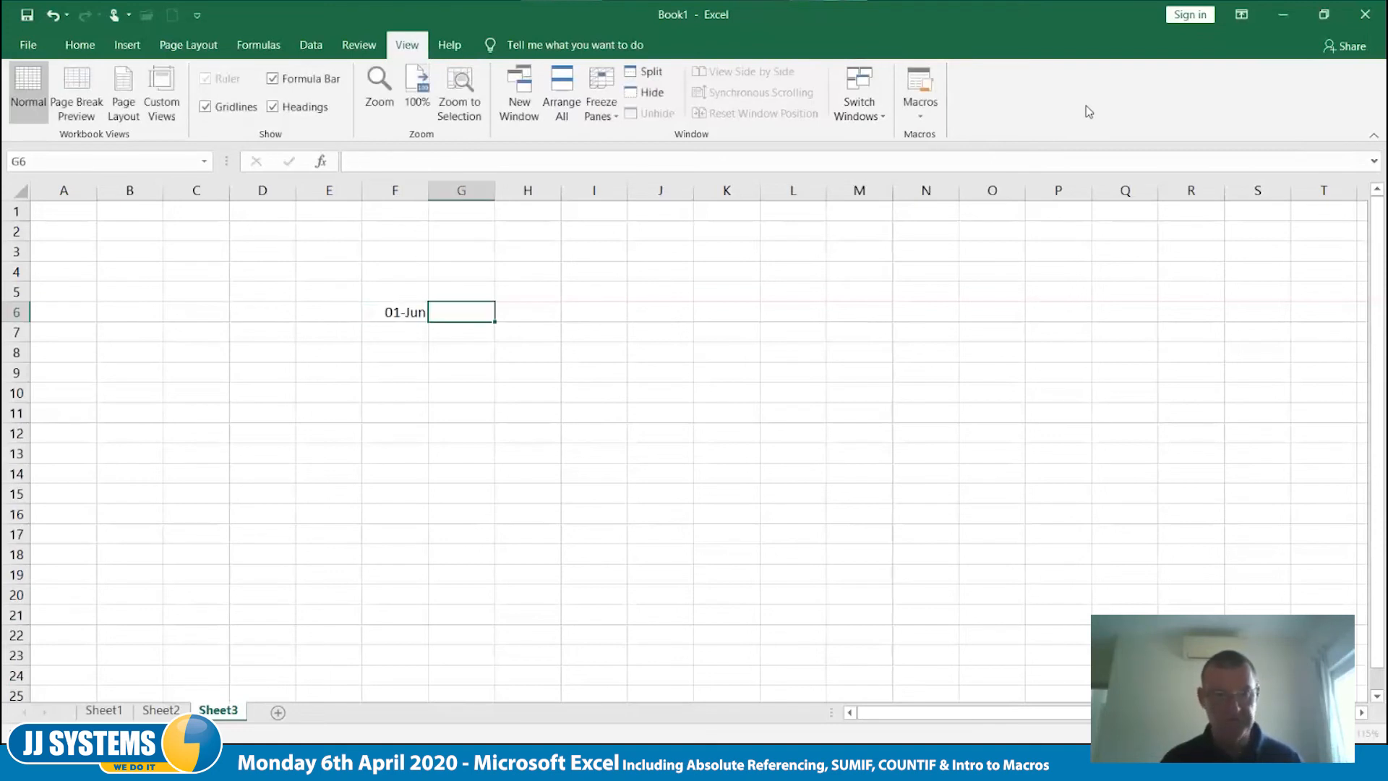
pyautogui.press('Down')
pyautogui.press('Down')
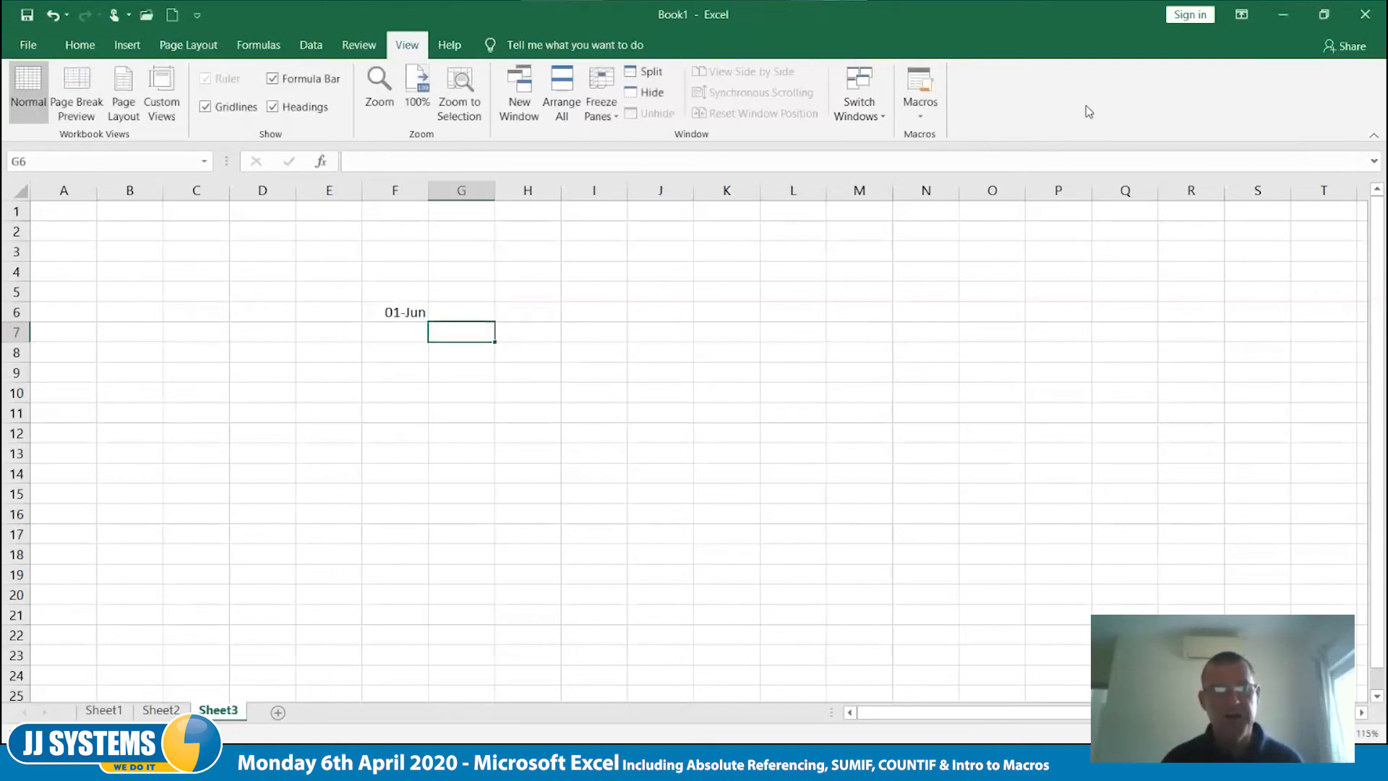
pyautogui.press('Up')
pyautogui.press('Up')
pyautogui.press('Left')
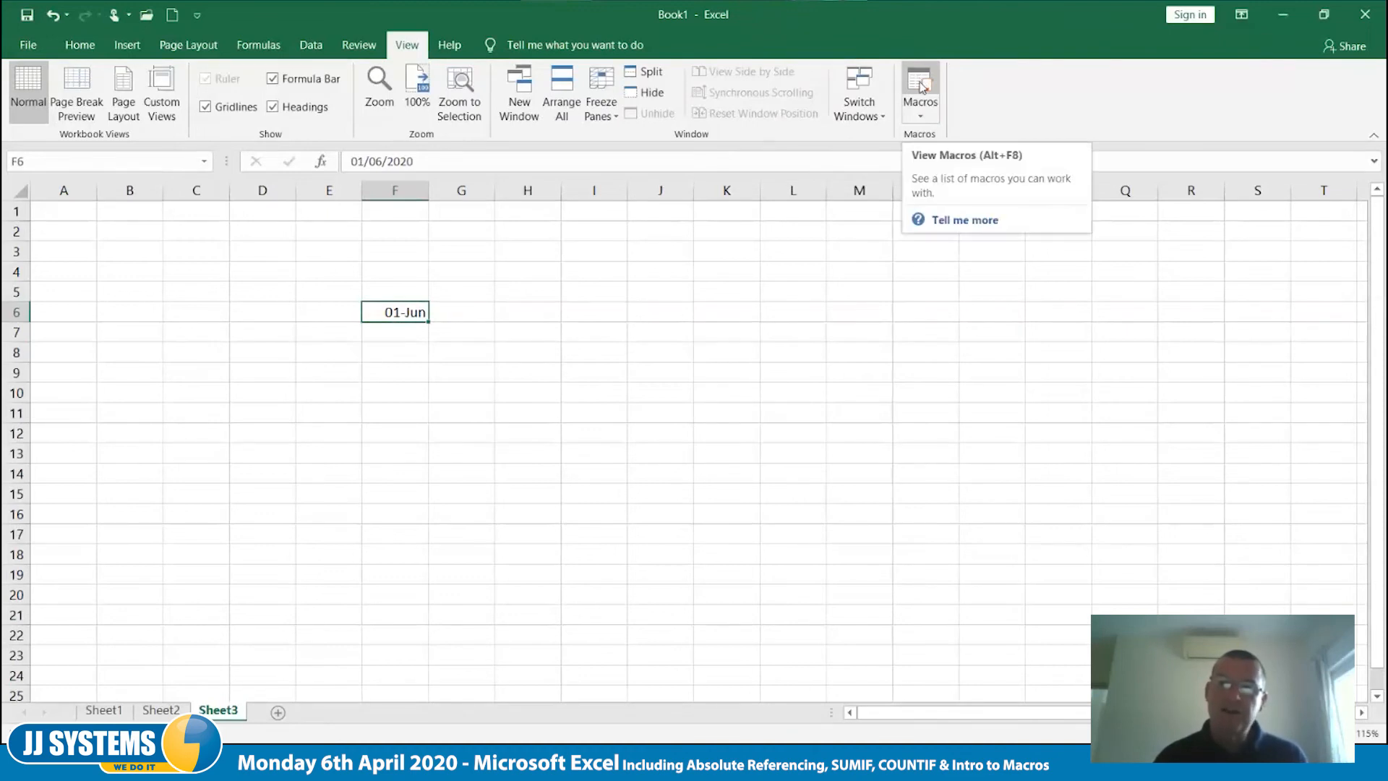
# - View the list of macros in all open workbooks, and close it without running anything
pyautogui.click(923, 120)
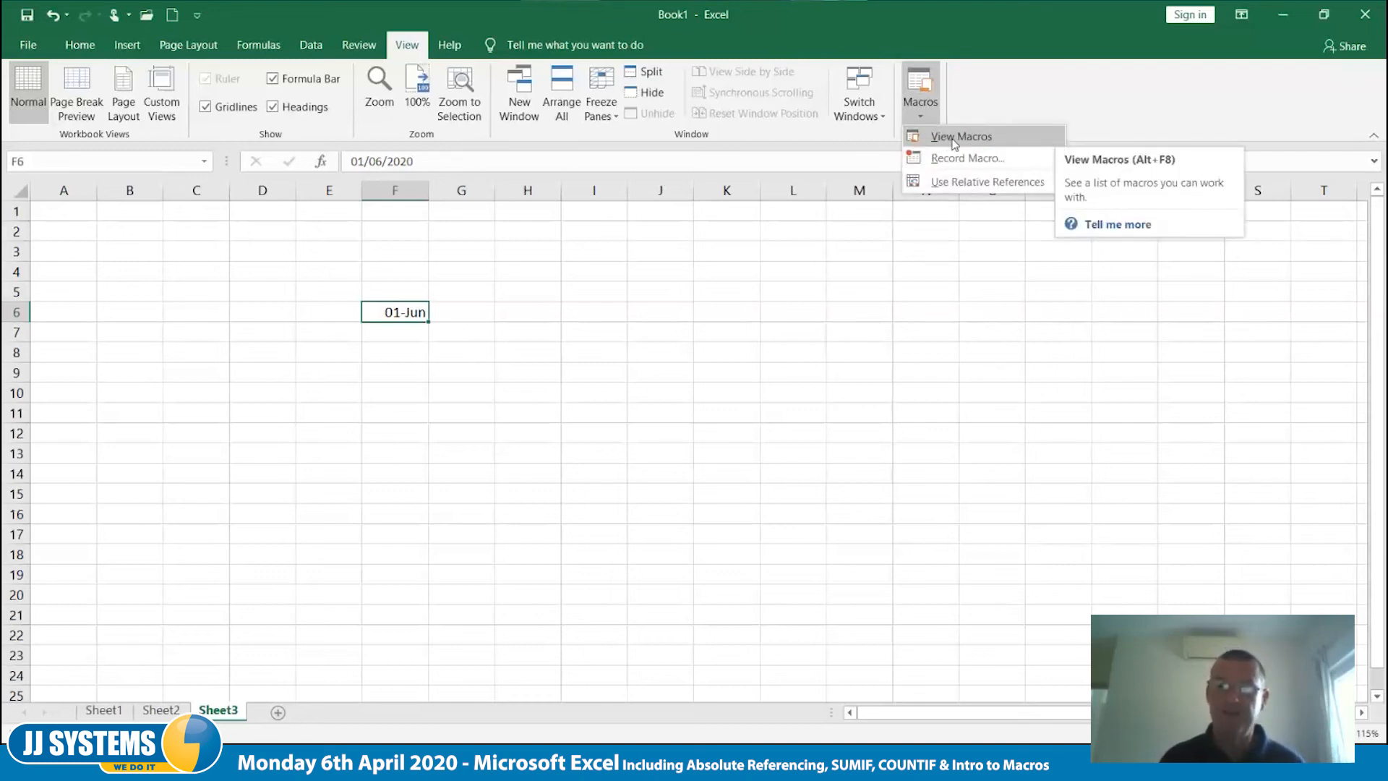
pyautogui.click(923, 92)
pyautogui.click(924, 92)
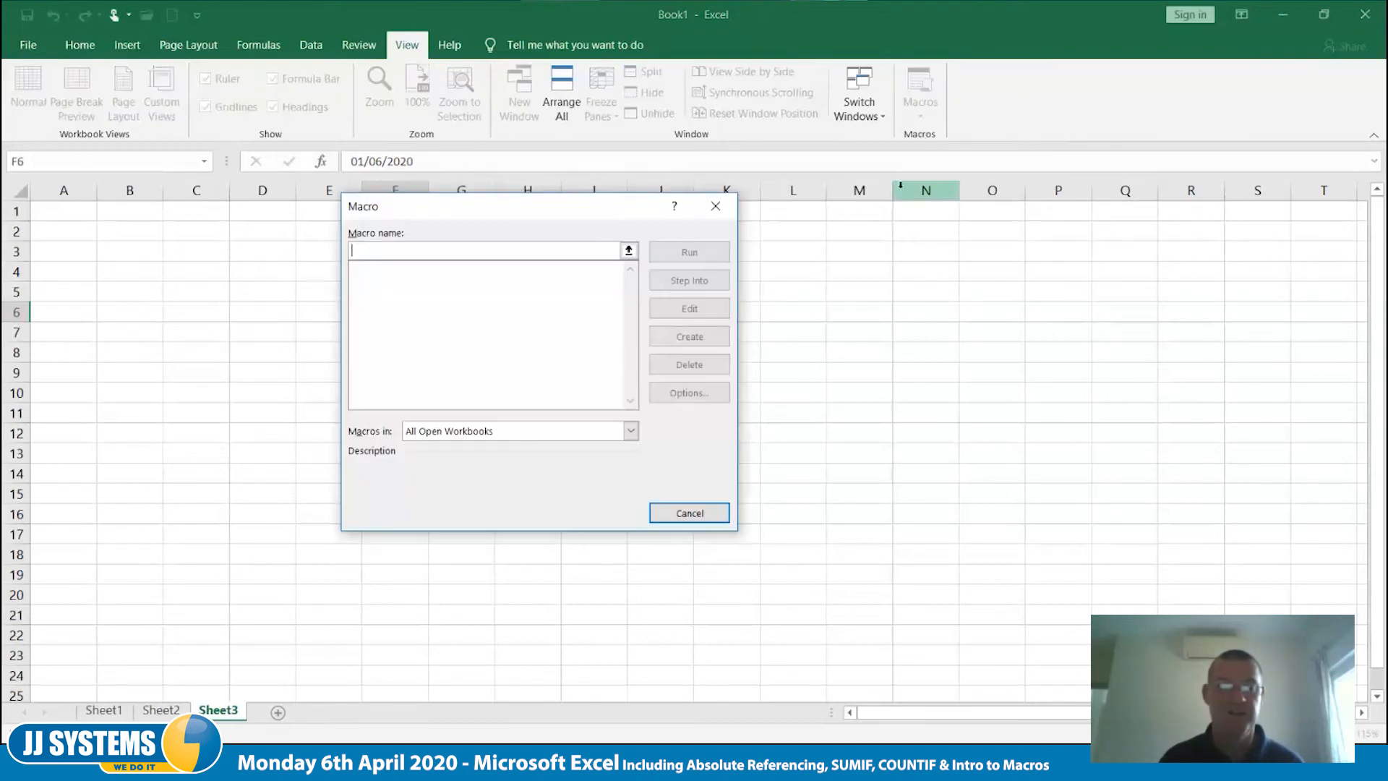
pyautogui.click(691, 521)
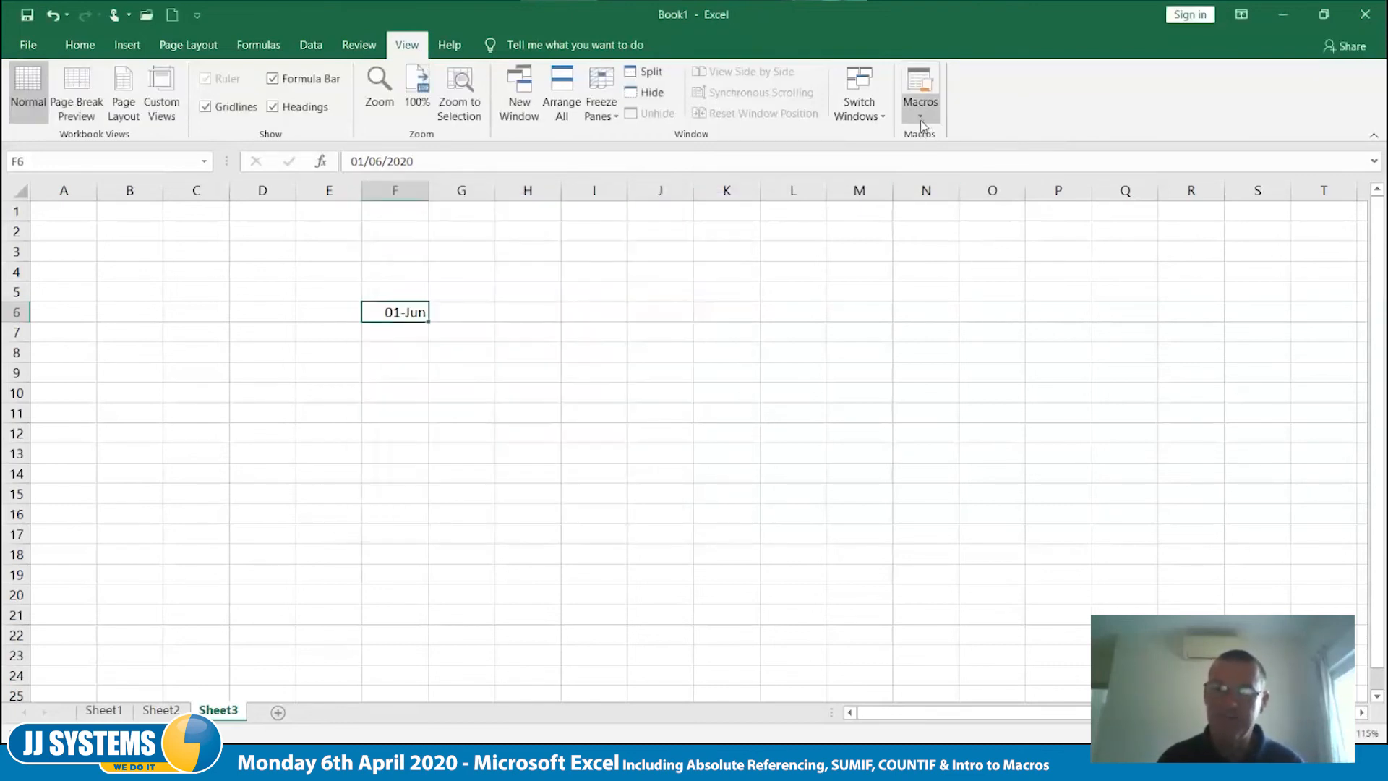
# - Set up a new macro recording with the macro name DateChange
pyautogui.click(921, 120)
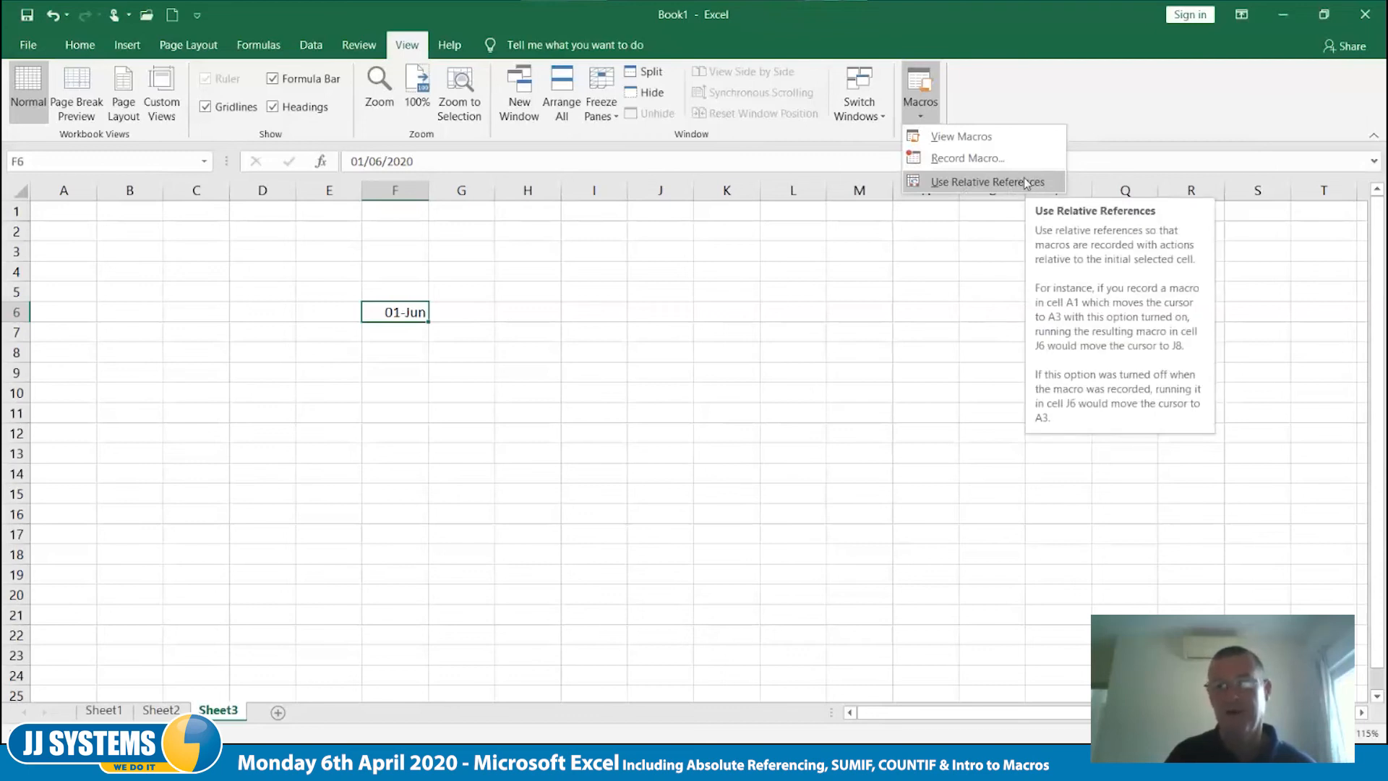
pyautogui.click(990, 161)
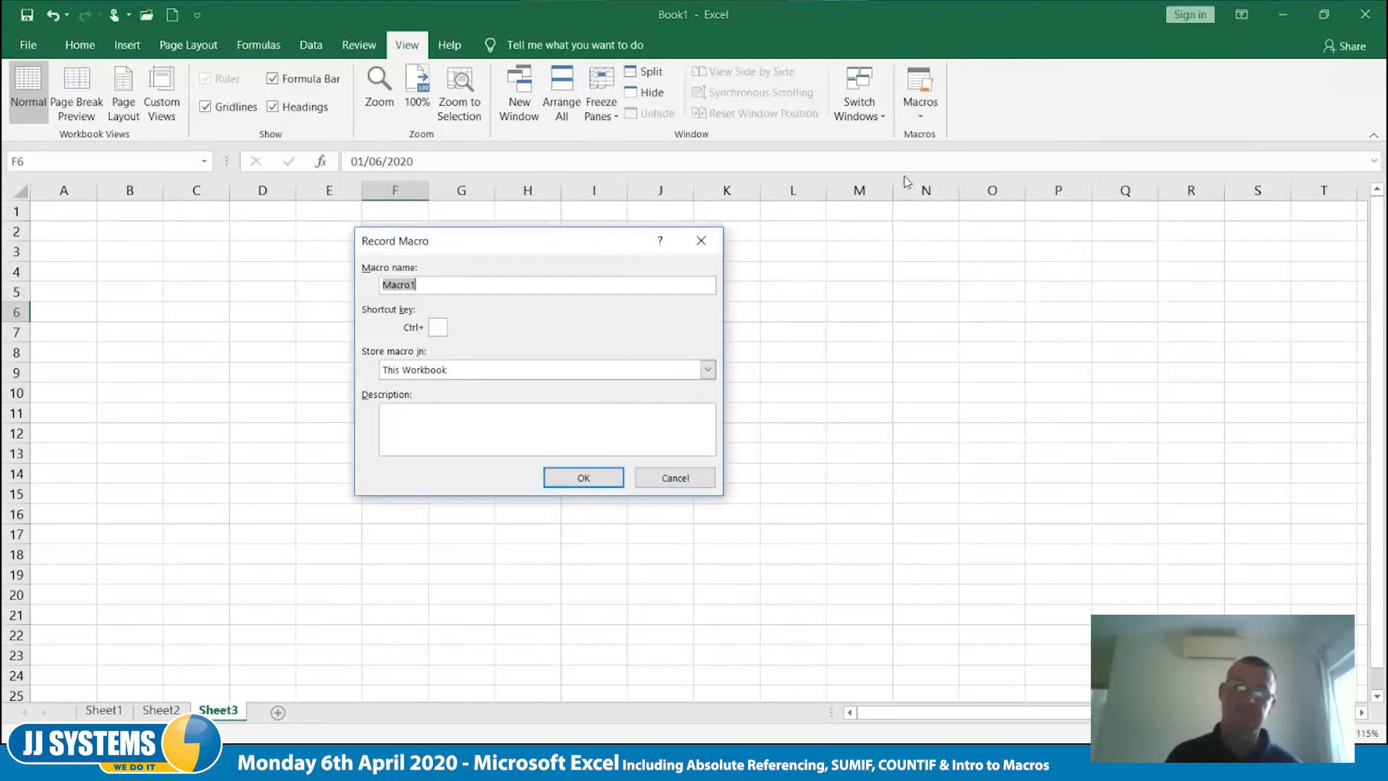
pyautogui.moveTo(447, 240); pyautogui.dragTo(596, 253)
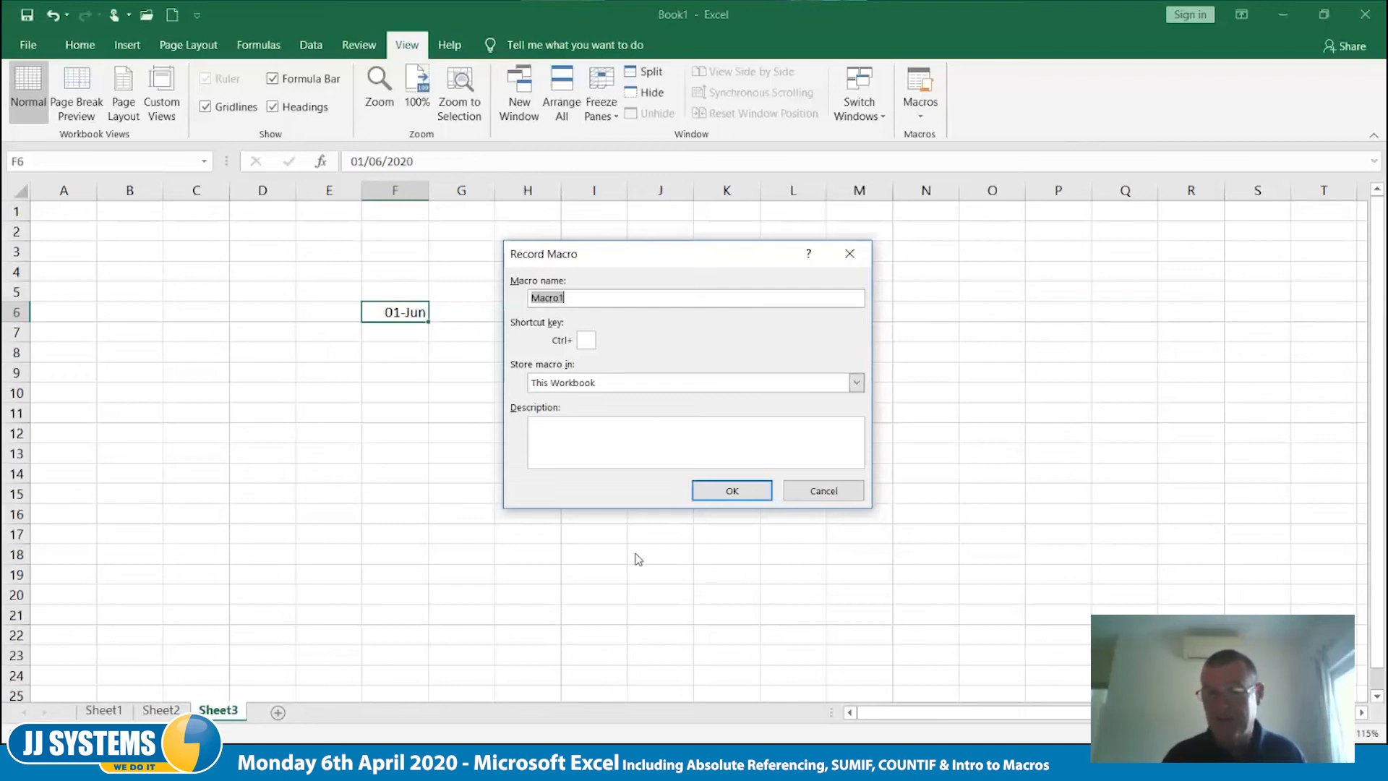
pyautogui.write('DateChange')
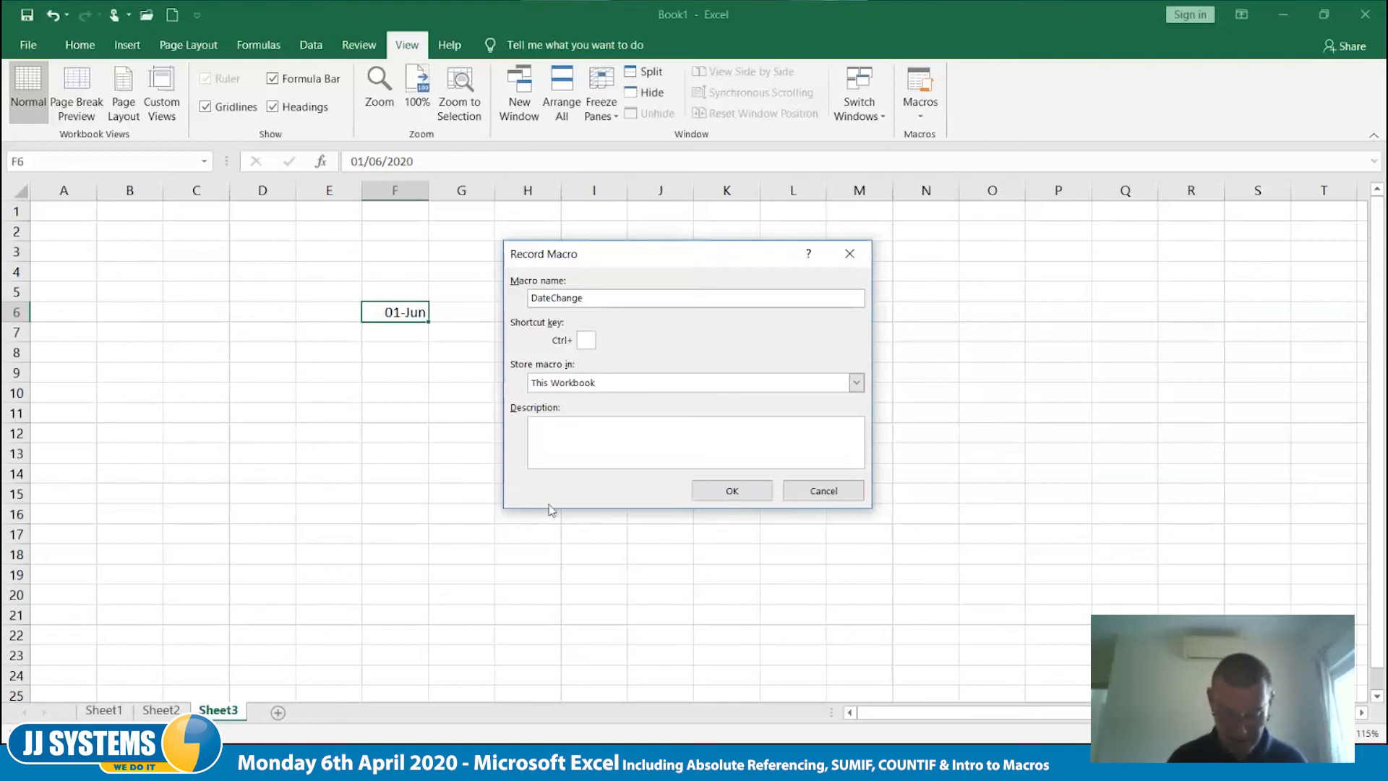
# - Describe the macro as "Change the date format to look pretty"
pyautogui.write('Change the')
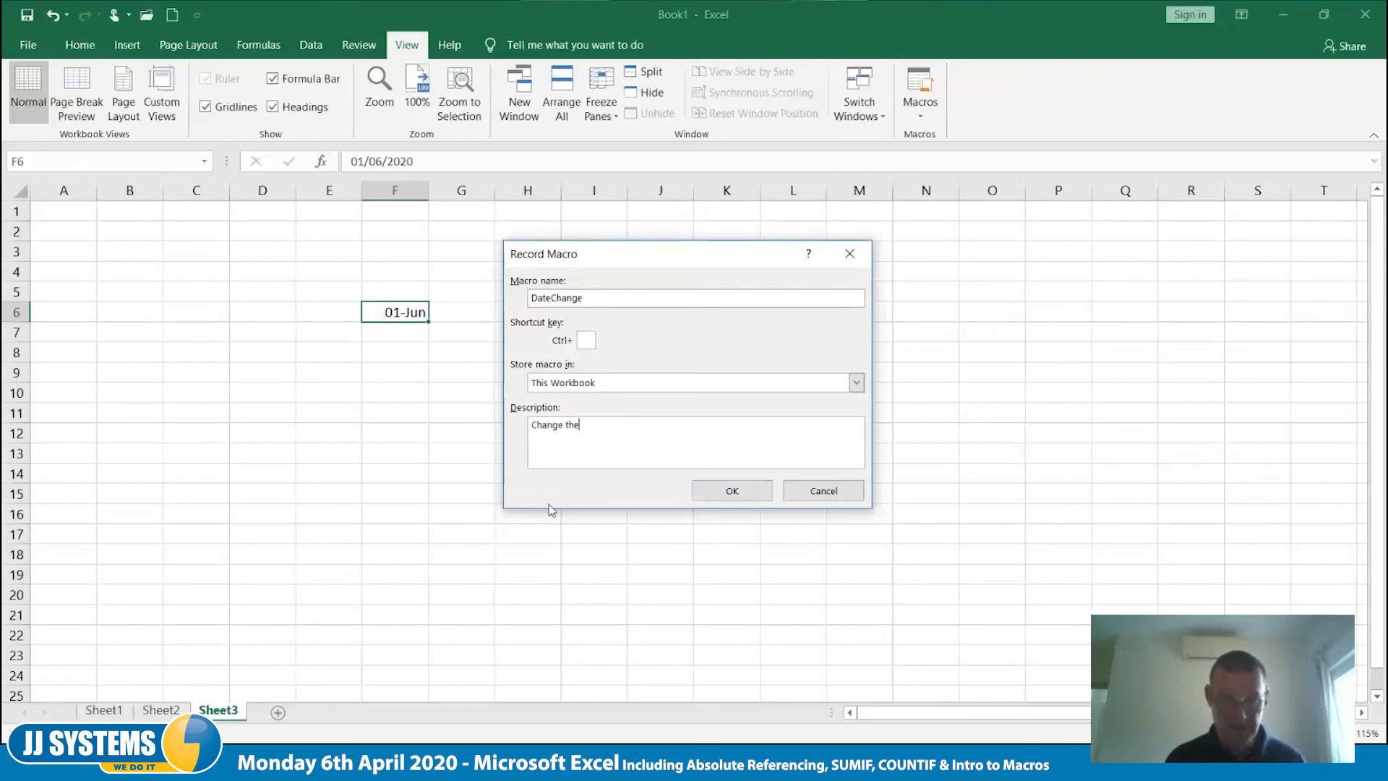
pyautogui.write(' date forma')
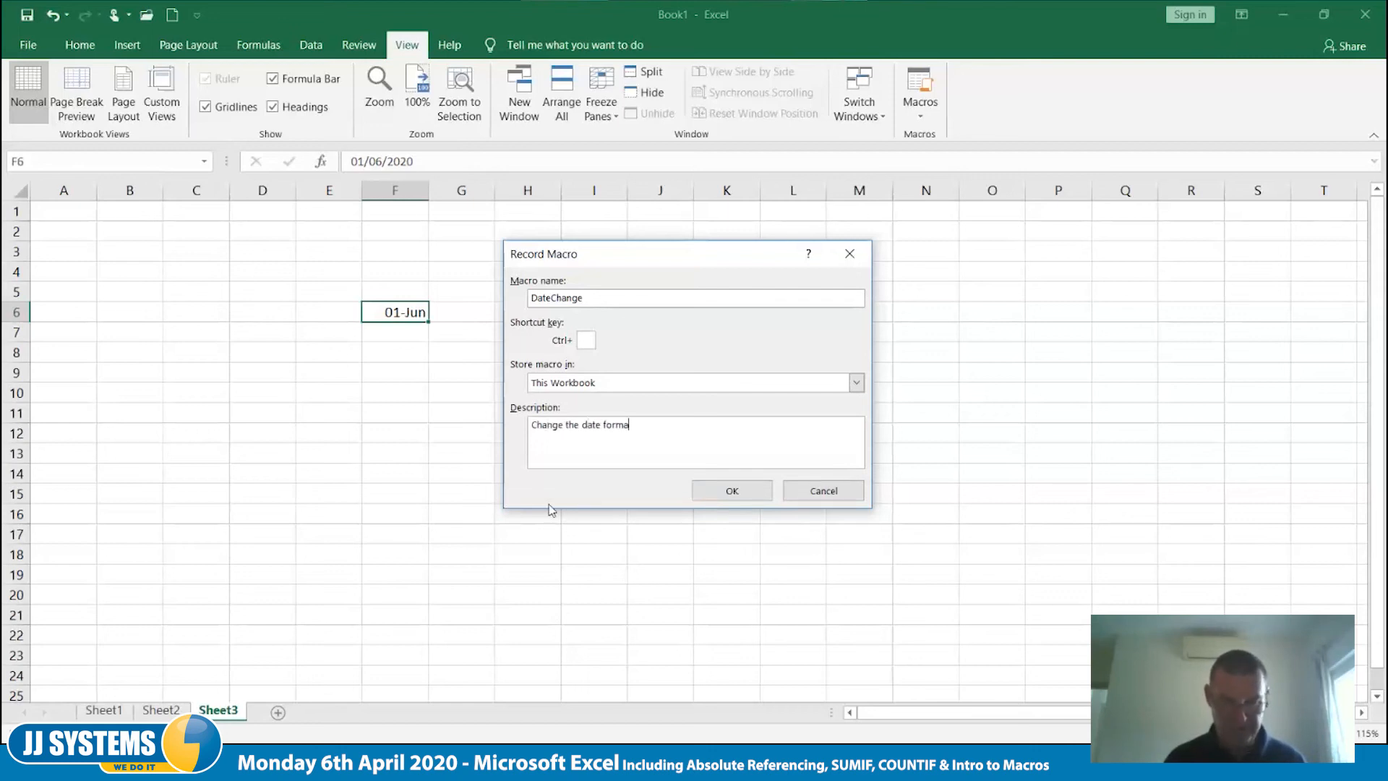
pyautogui.write('t to look pre')
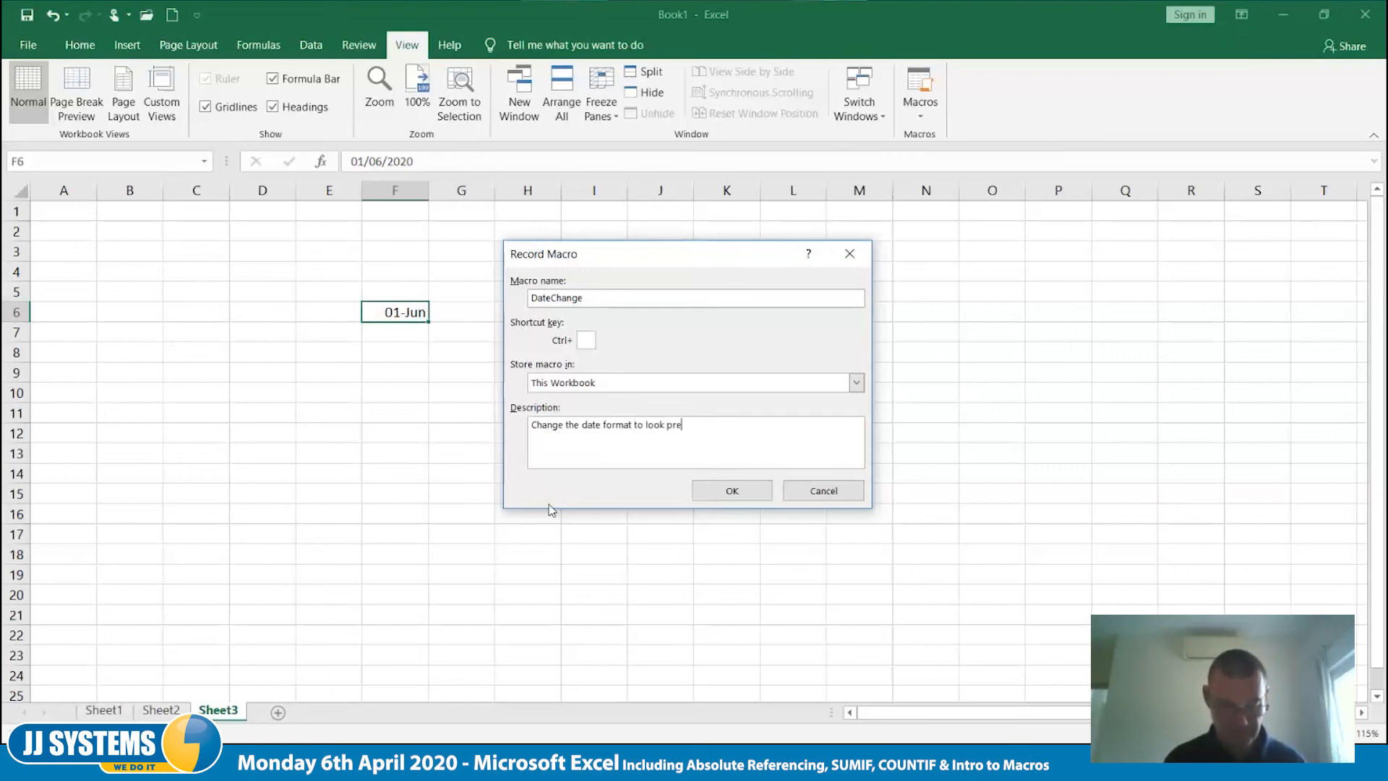
pyautogui.write('tty')
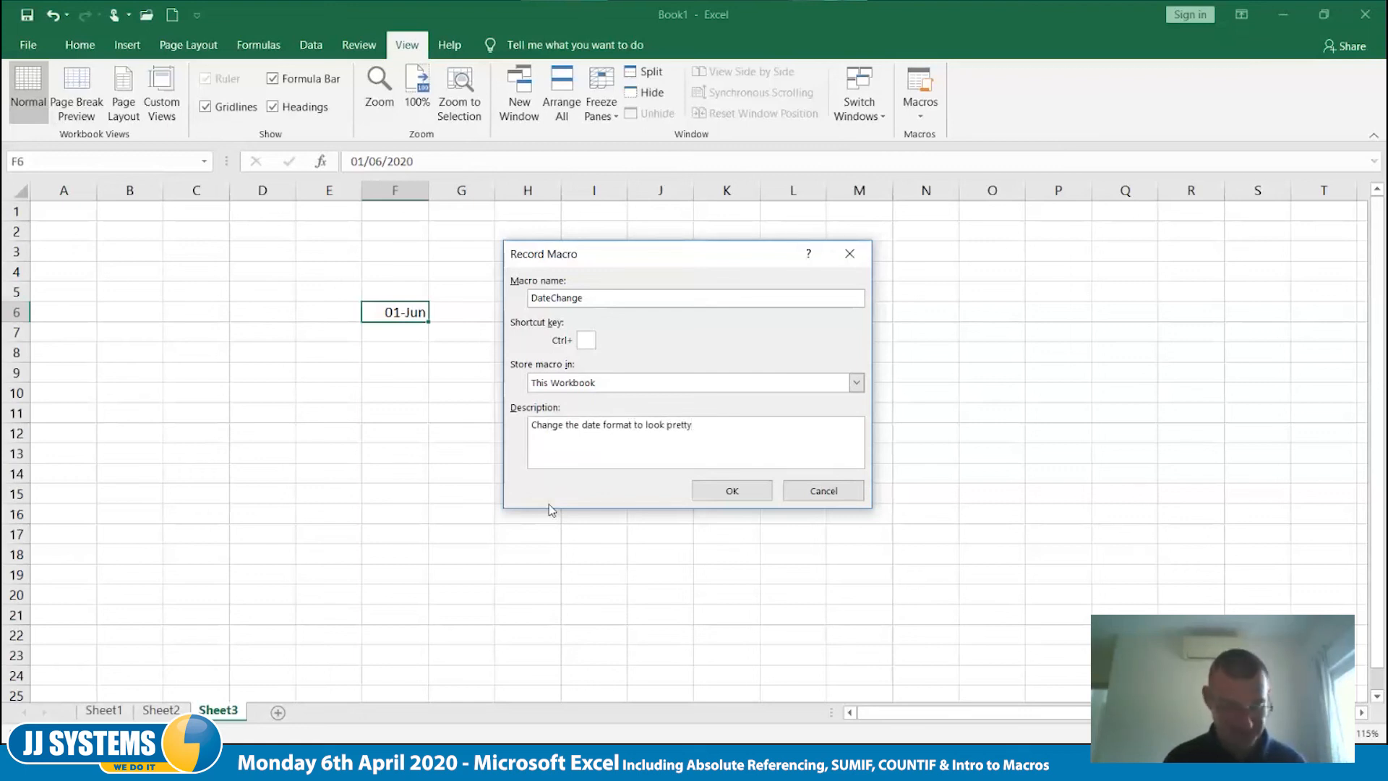
pyautogui.write('!')
pyautogui.press('BackSpace')
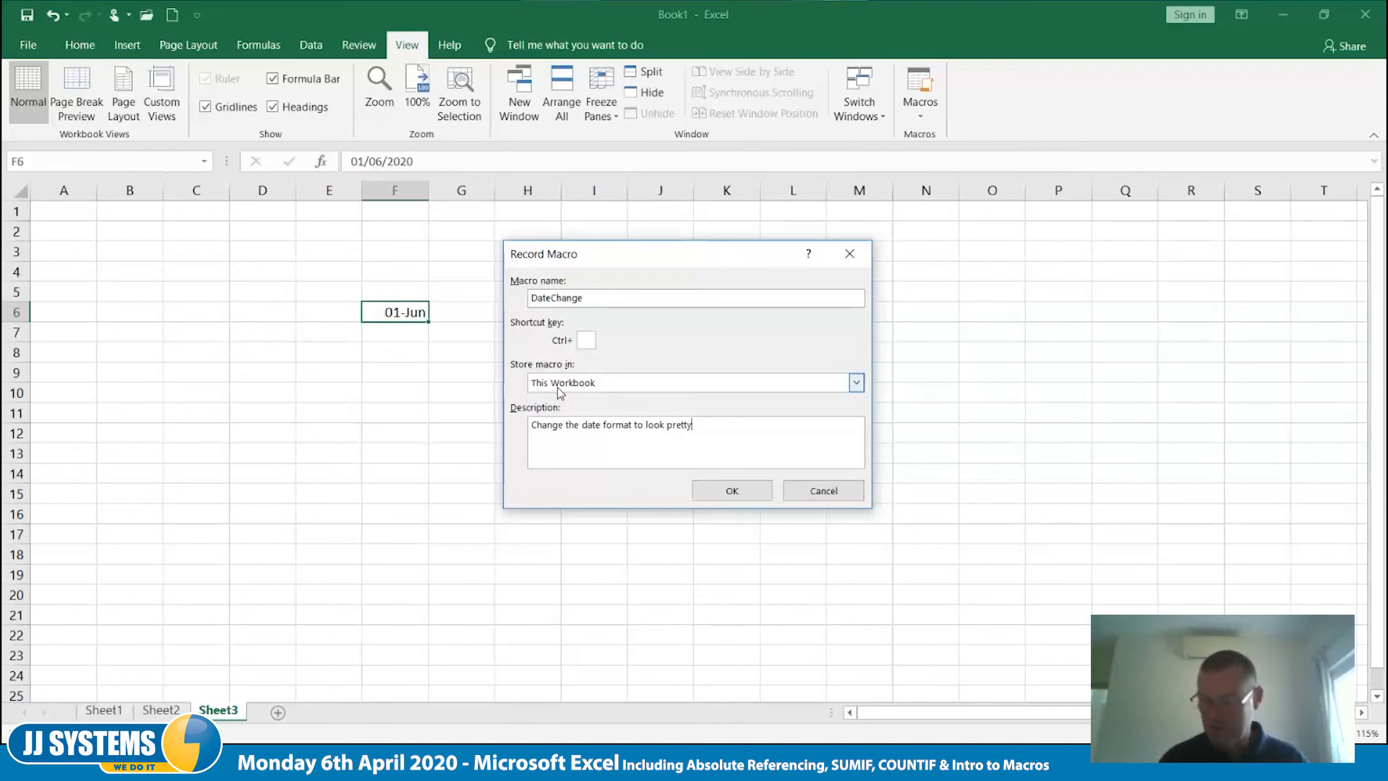
# - Store the DateChange macro in This Workbook and start recording
pyautogui.click(856, 384)
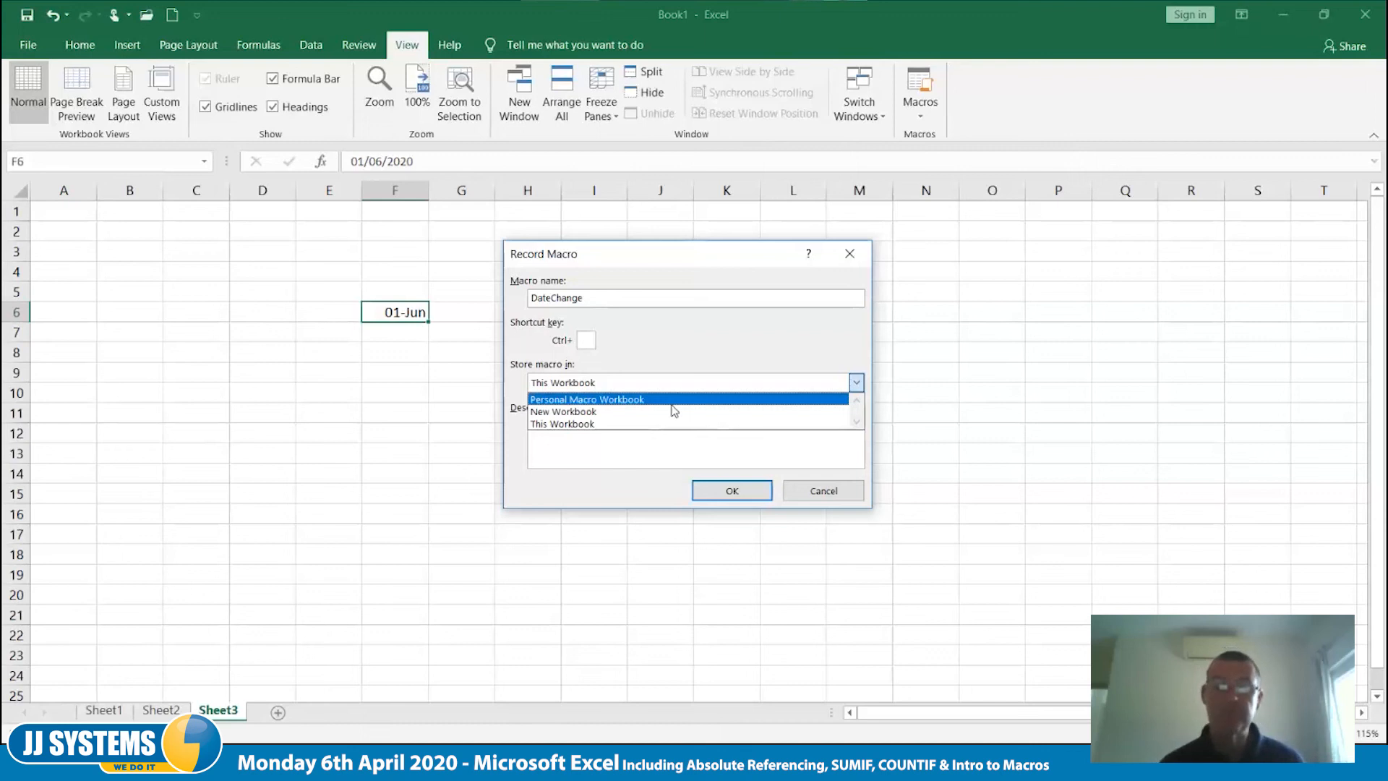
pyautogui.click(585, 426)
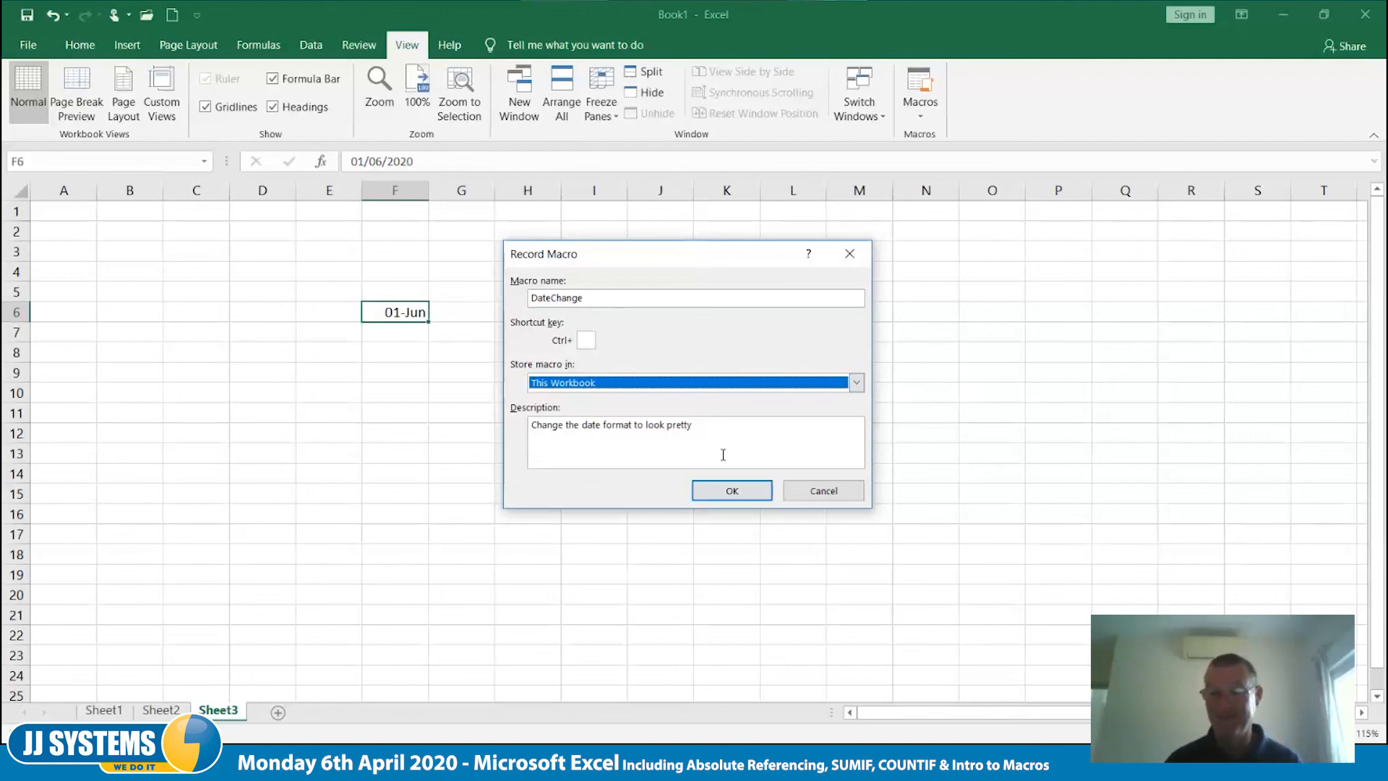
pyautogui.click(732, 492)
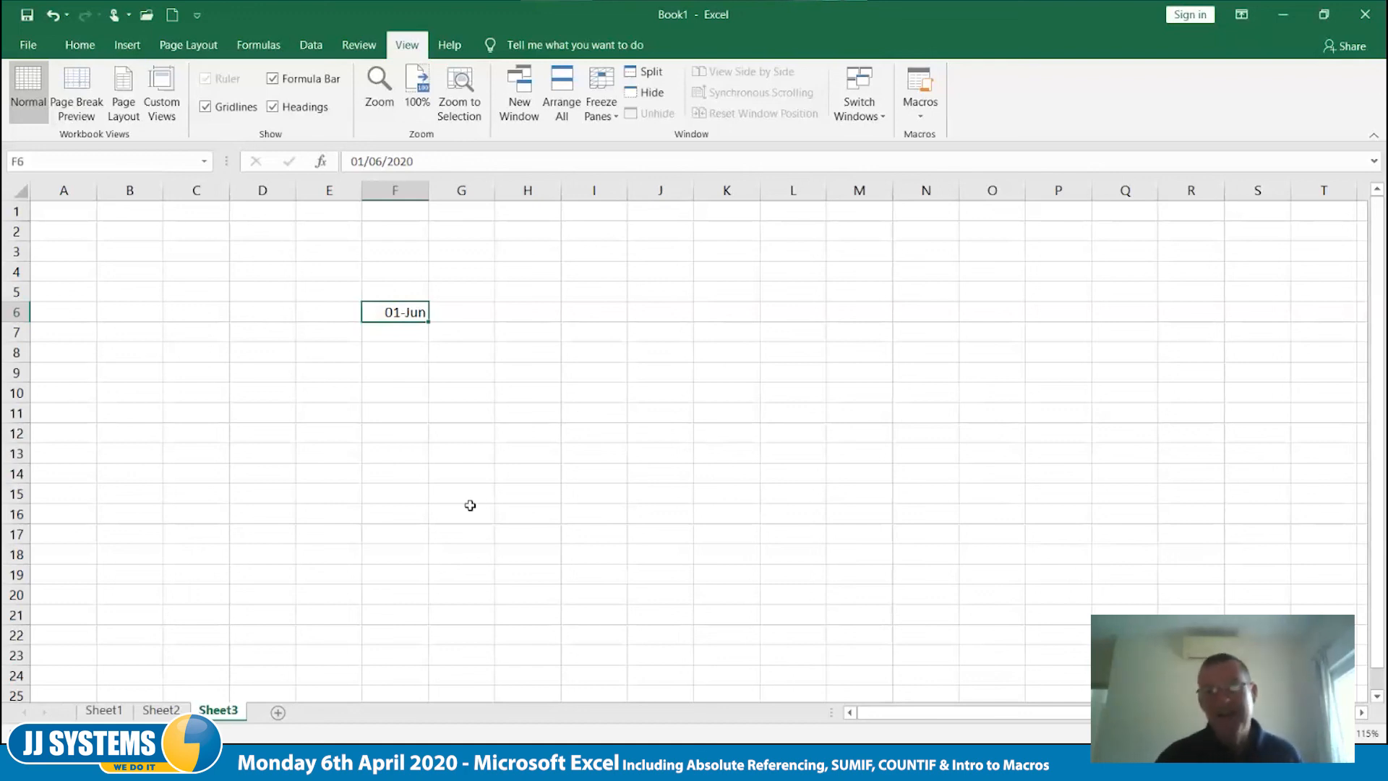
# - Turn on Use Relative References for the macro recording and check that option's state
pyautogui.click(920, 122)
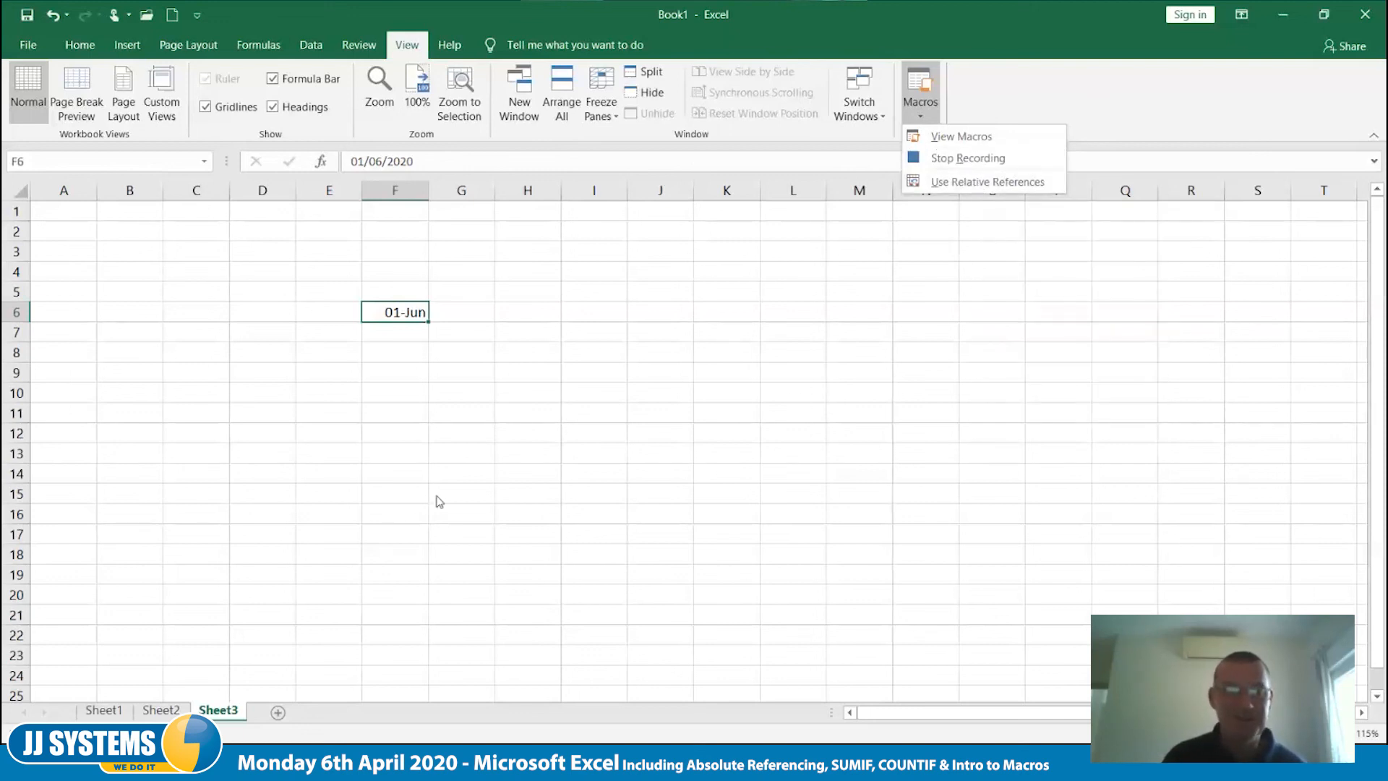
pyautogui.click(1070, 123)
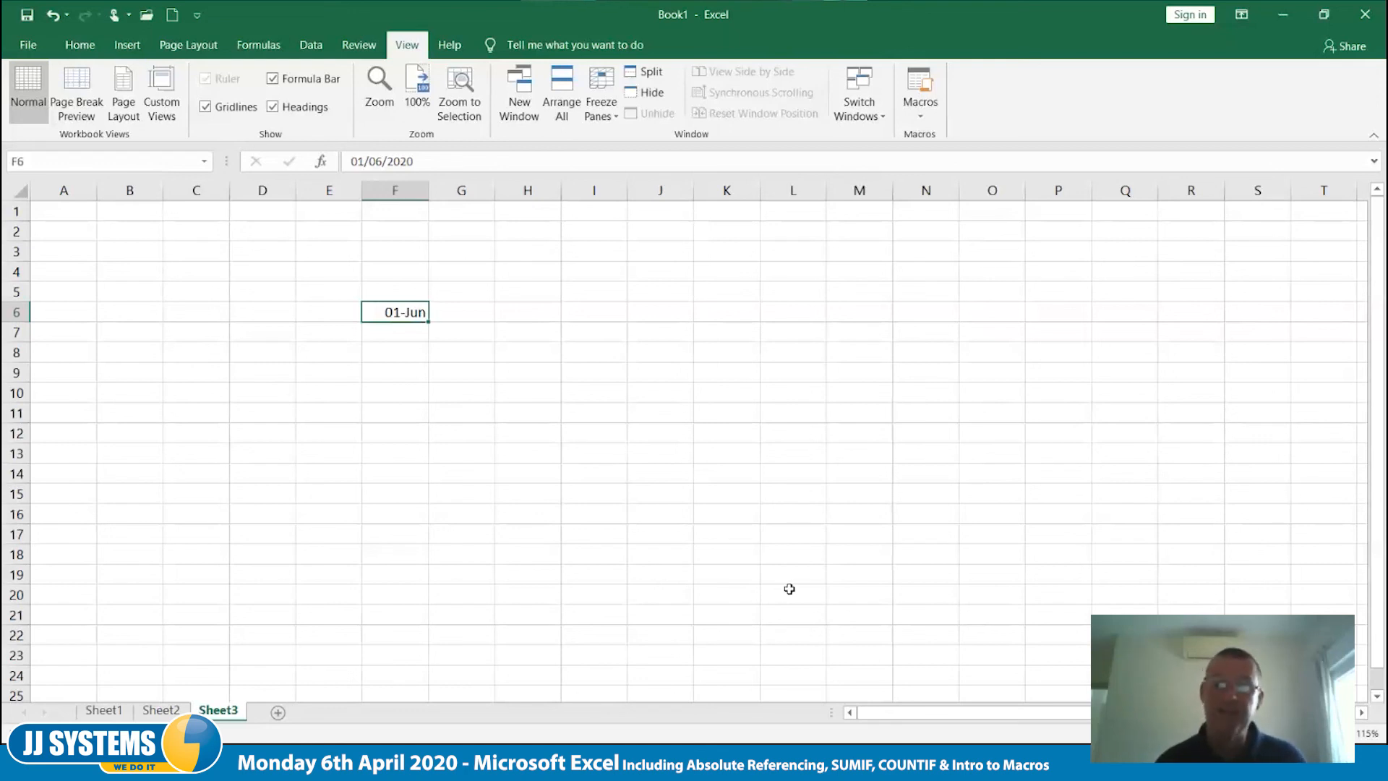
pyautogui.click(920, 112)
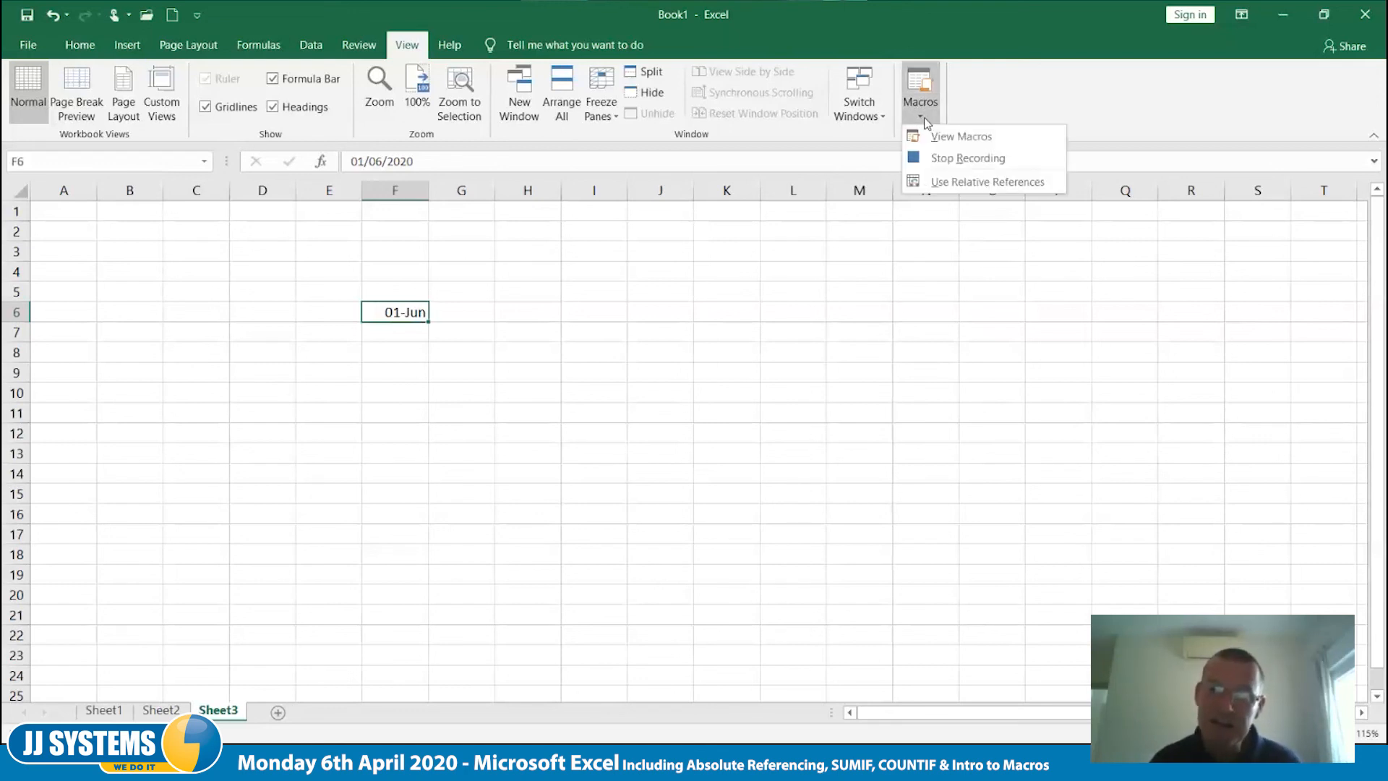
pyautogui.click(1016, 183)
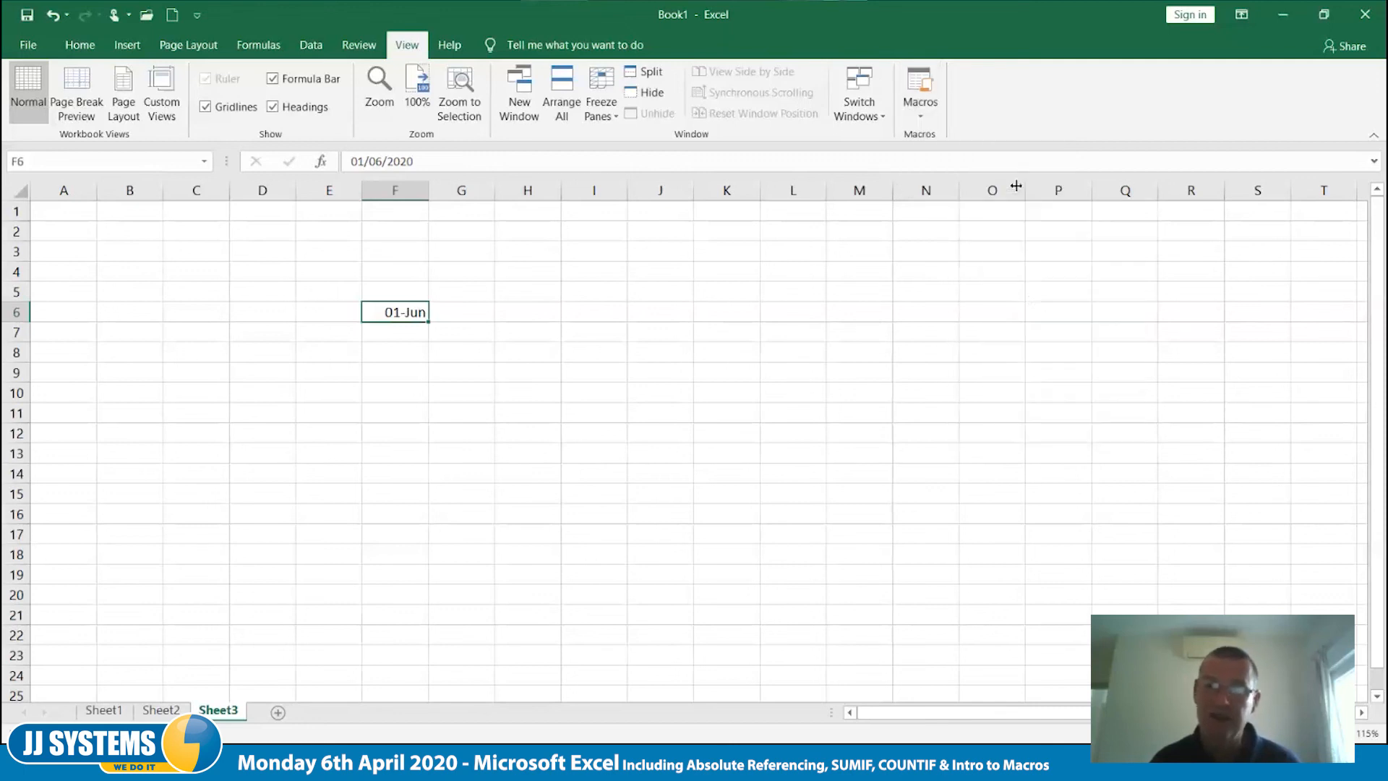
pyautogui.click(921, 110)
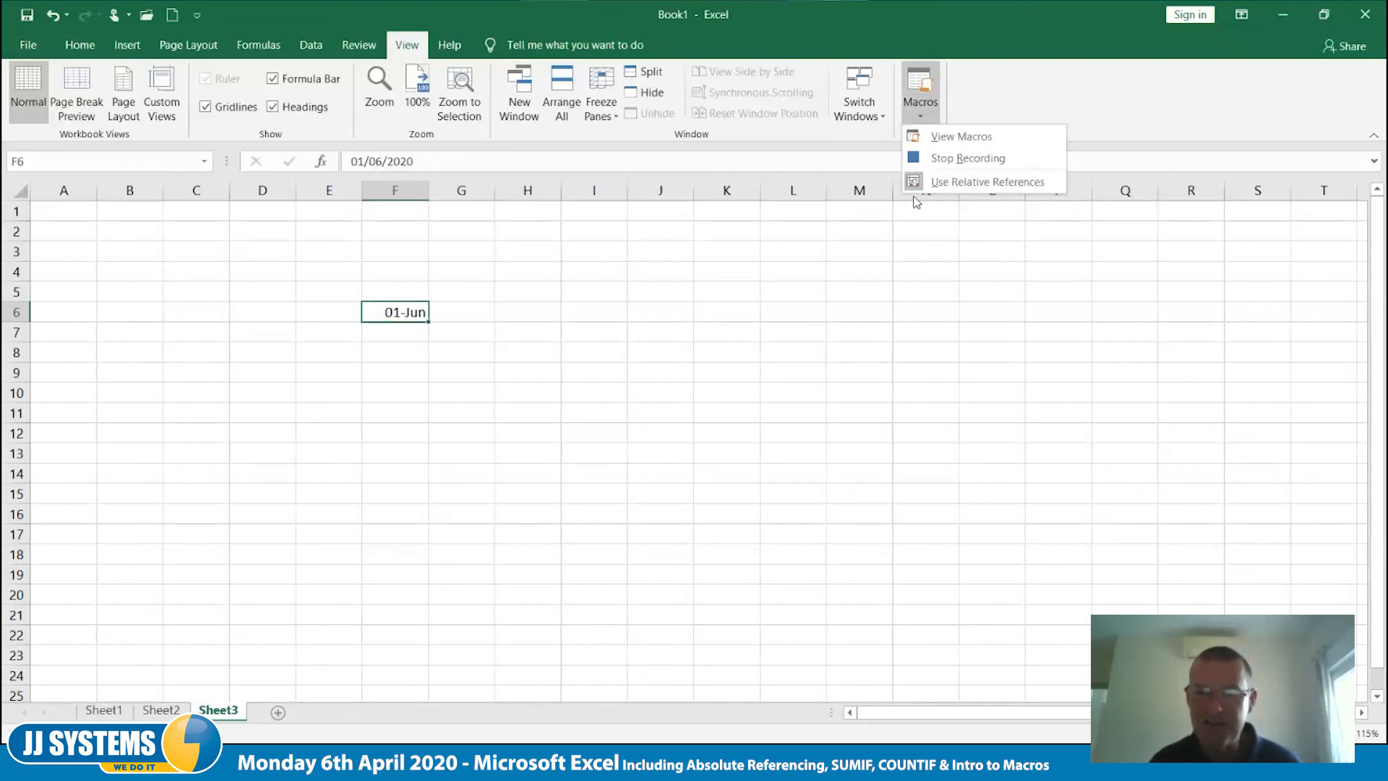
pyautogui.click(1130, 98)
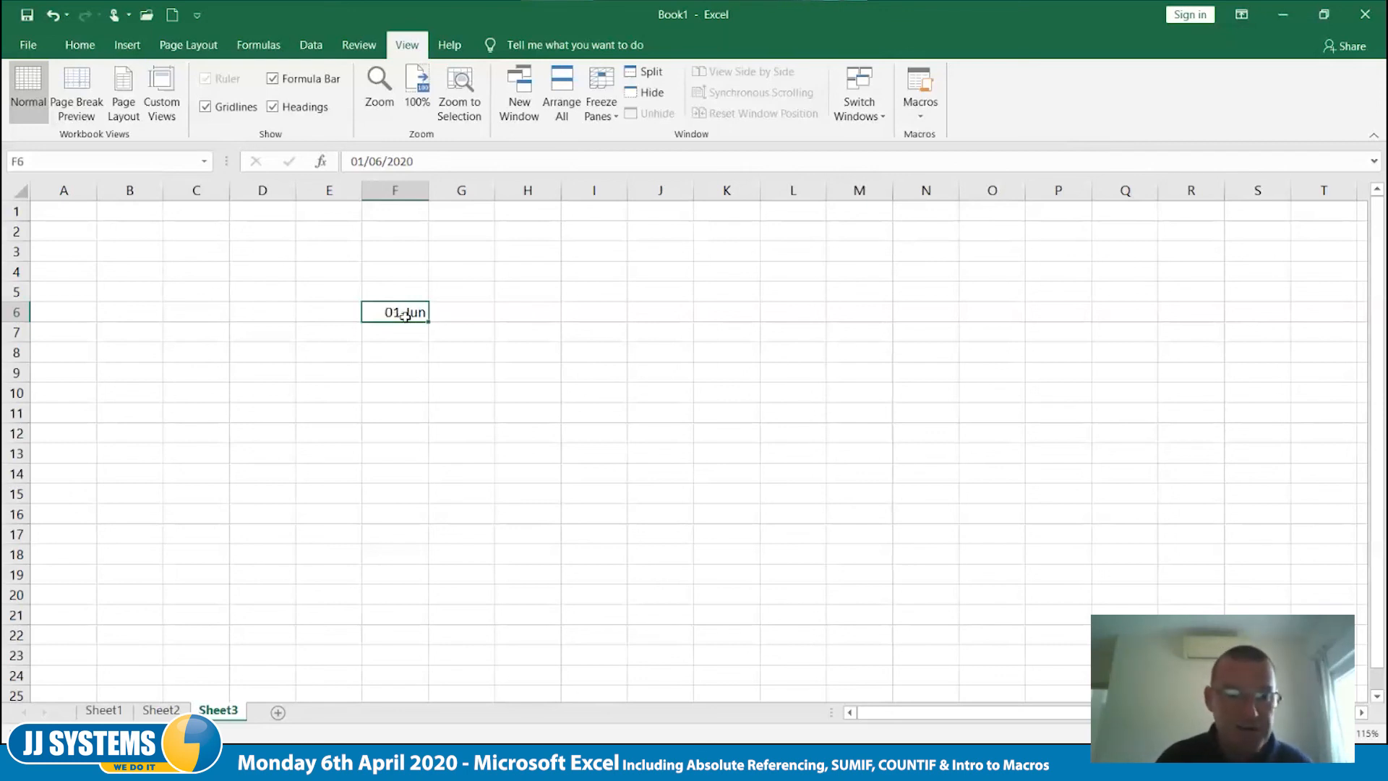
# - Apply the custom date format "ddd dd mmmm yyyy" to the date in cell F6
pyautogui.rightClick(397, 311)
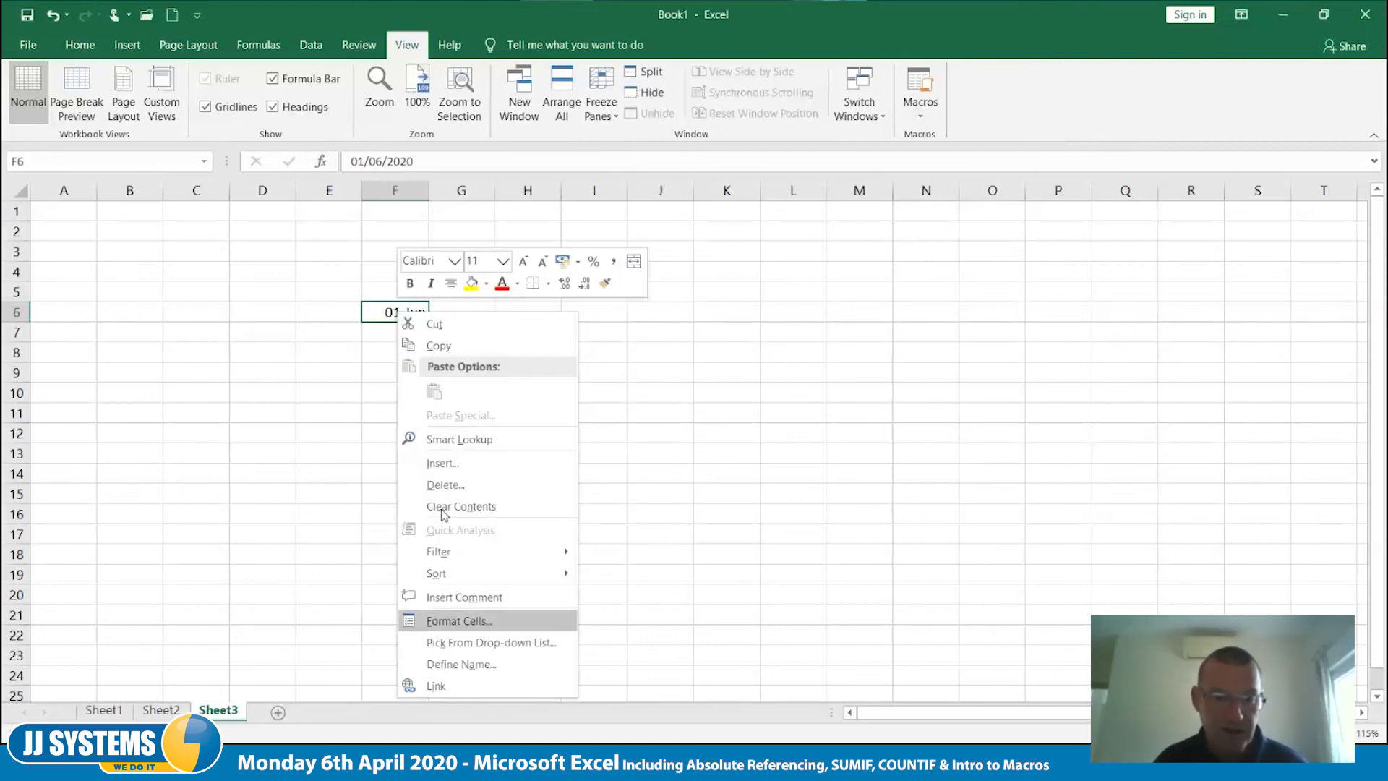
pyautogui.click(453, 616)
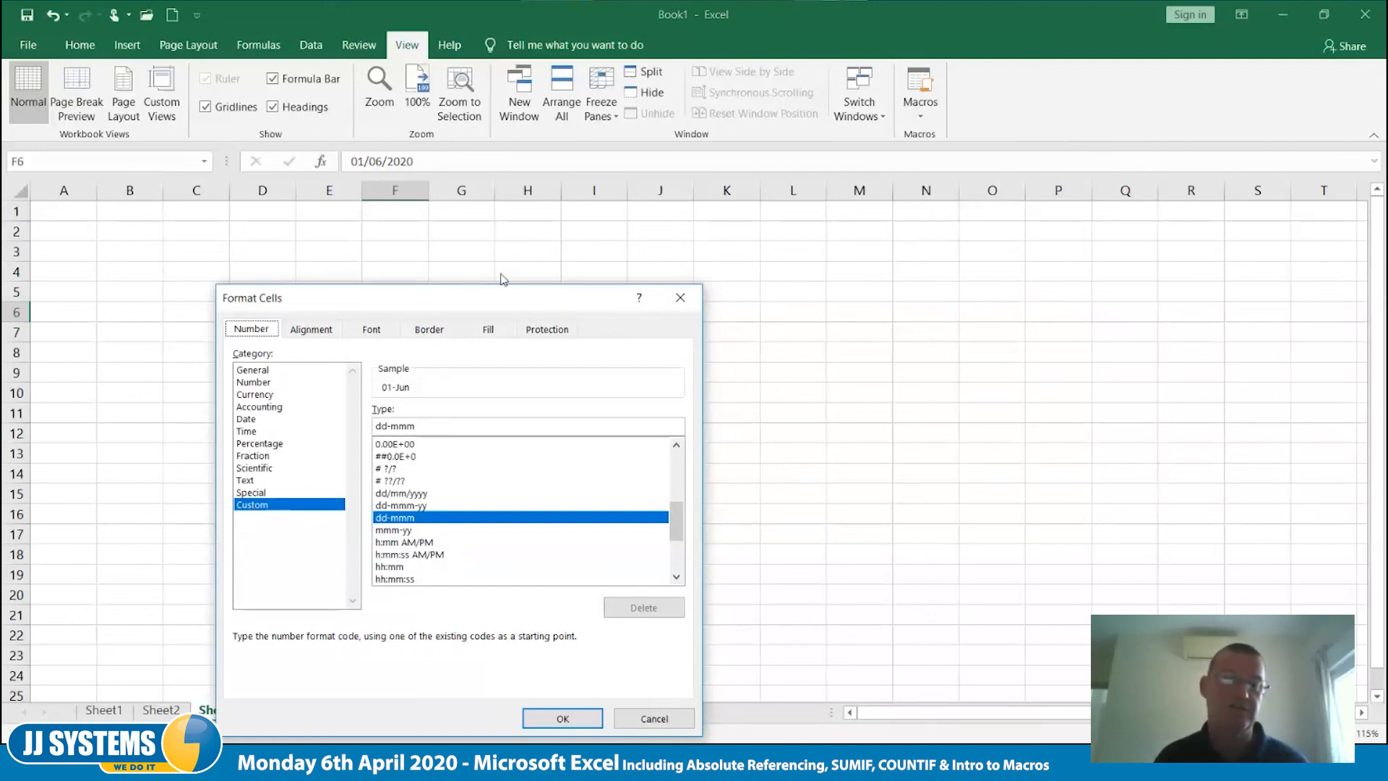
pyautogui.moveTo(420, 299); pyautogui.dragTo(716, 169)
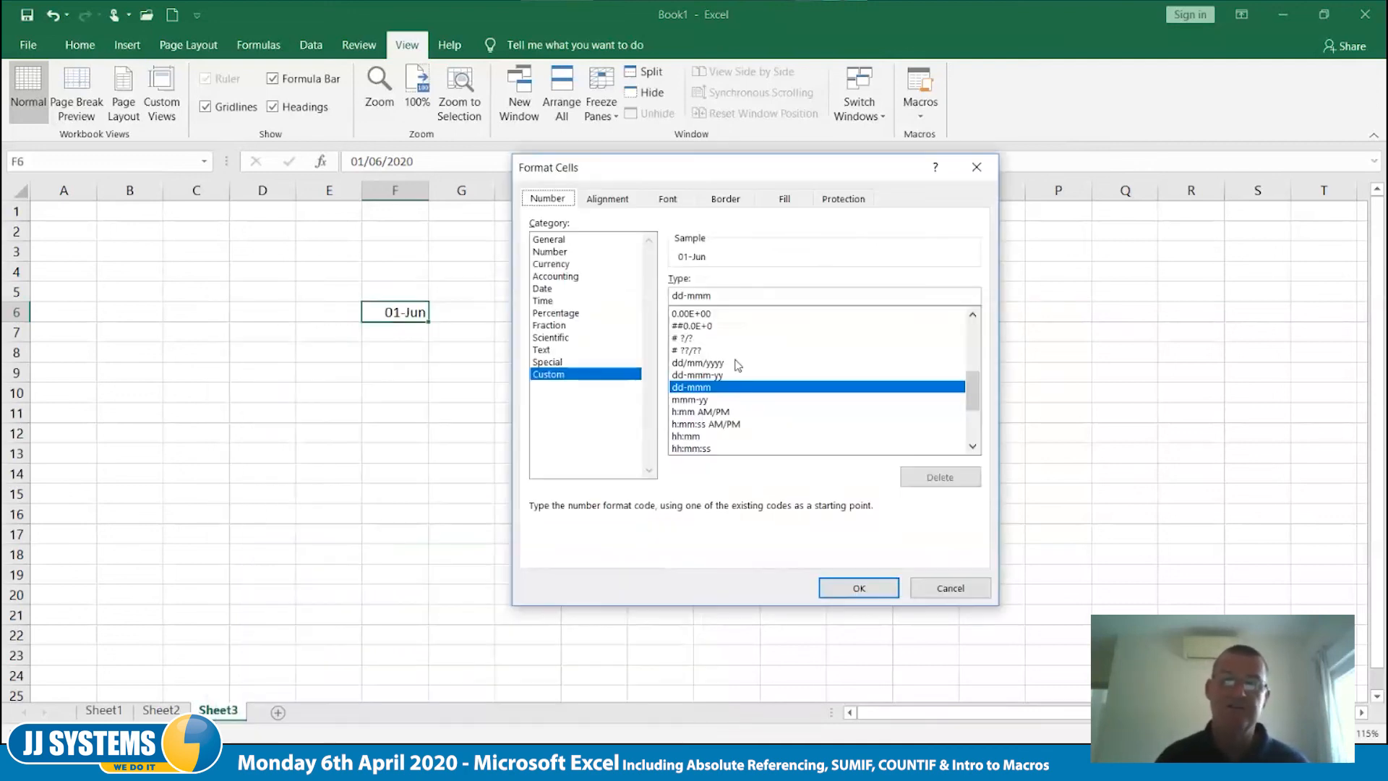
pyautogui.click(724, 296)
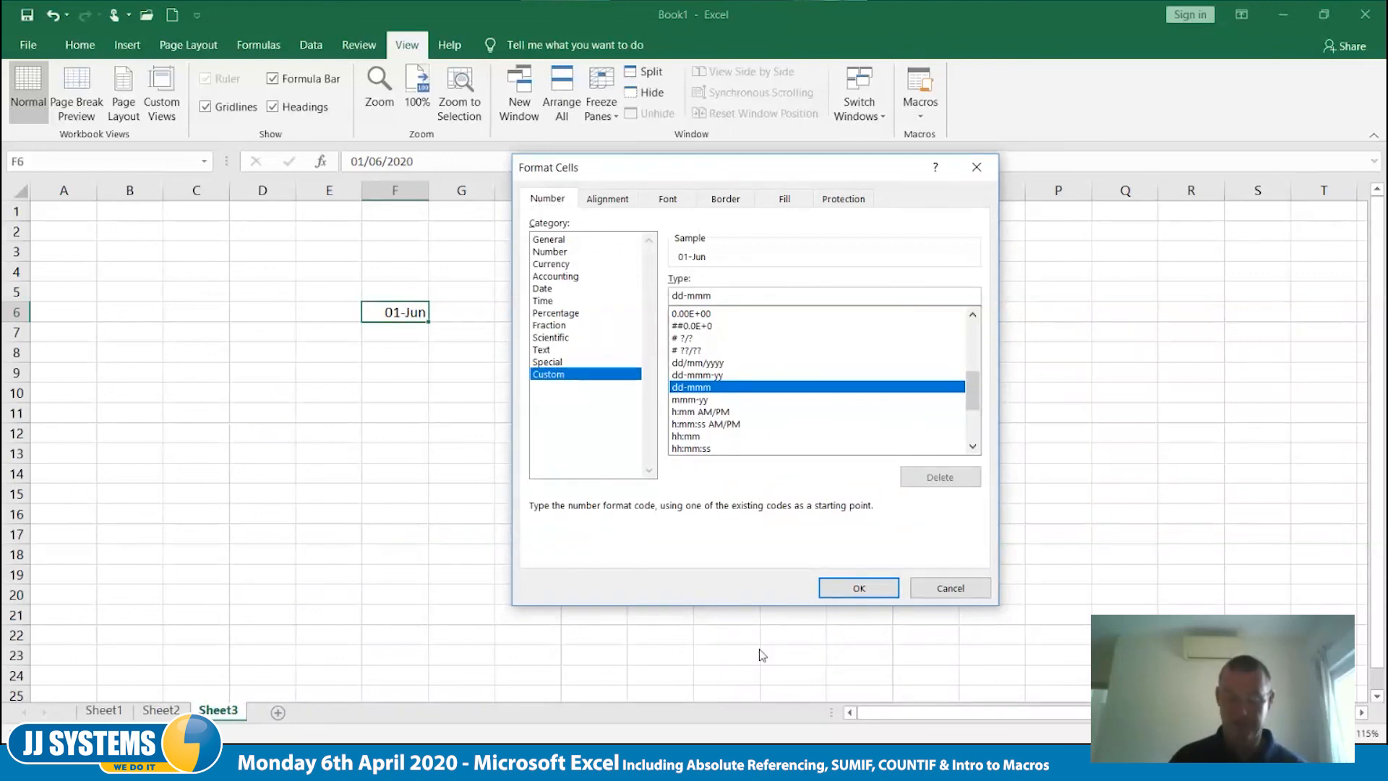
pyautogui.press('BackSpace')
pyautogui.press('BackSpace')
pyautogui.press('BackSpace')
pyautogui.press('BackSpace')
pyautogui.press('BackSpace')
pyautogui.press('BackSpace')
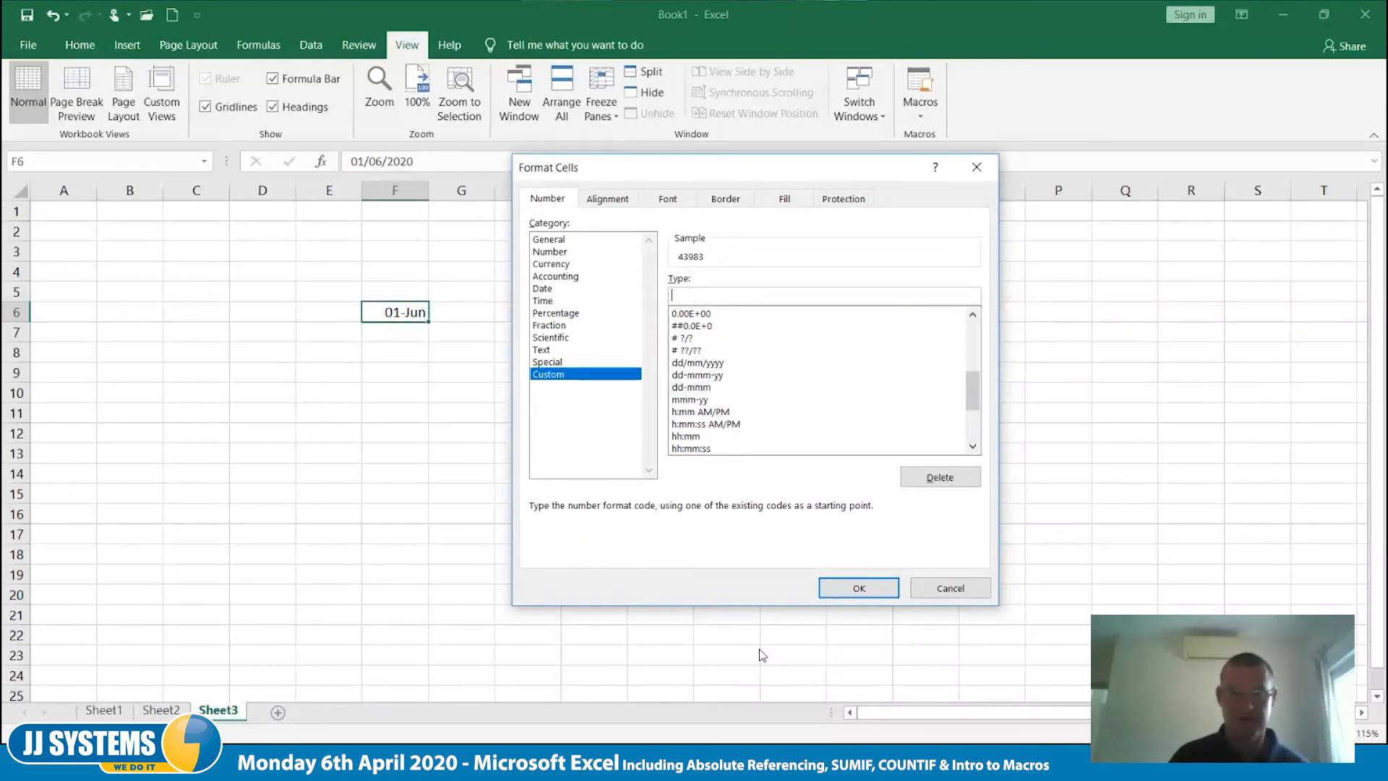
pyautogui.write('ddd')
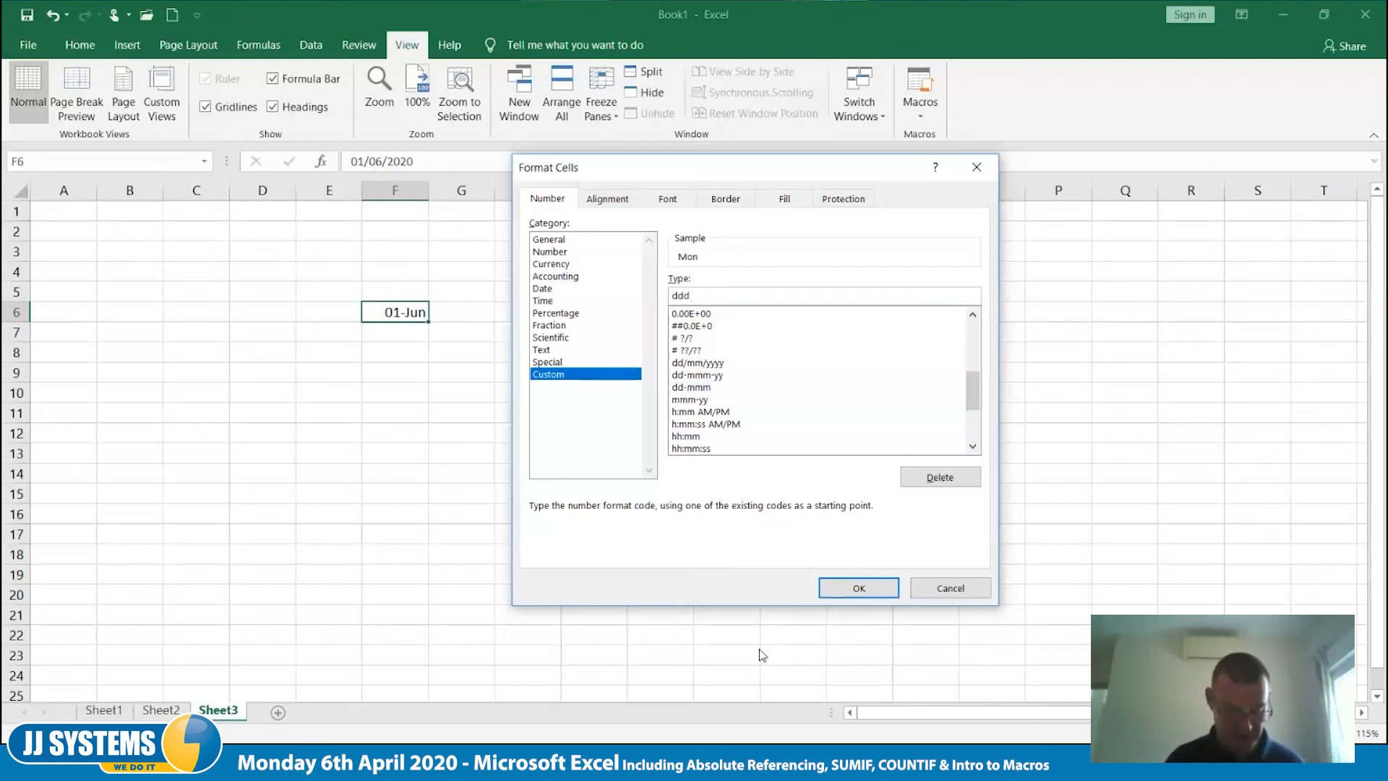
pyautogui.write(' dd')
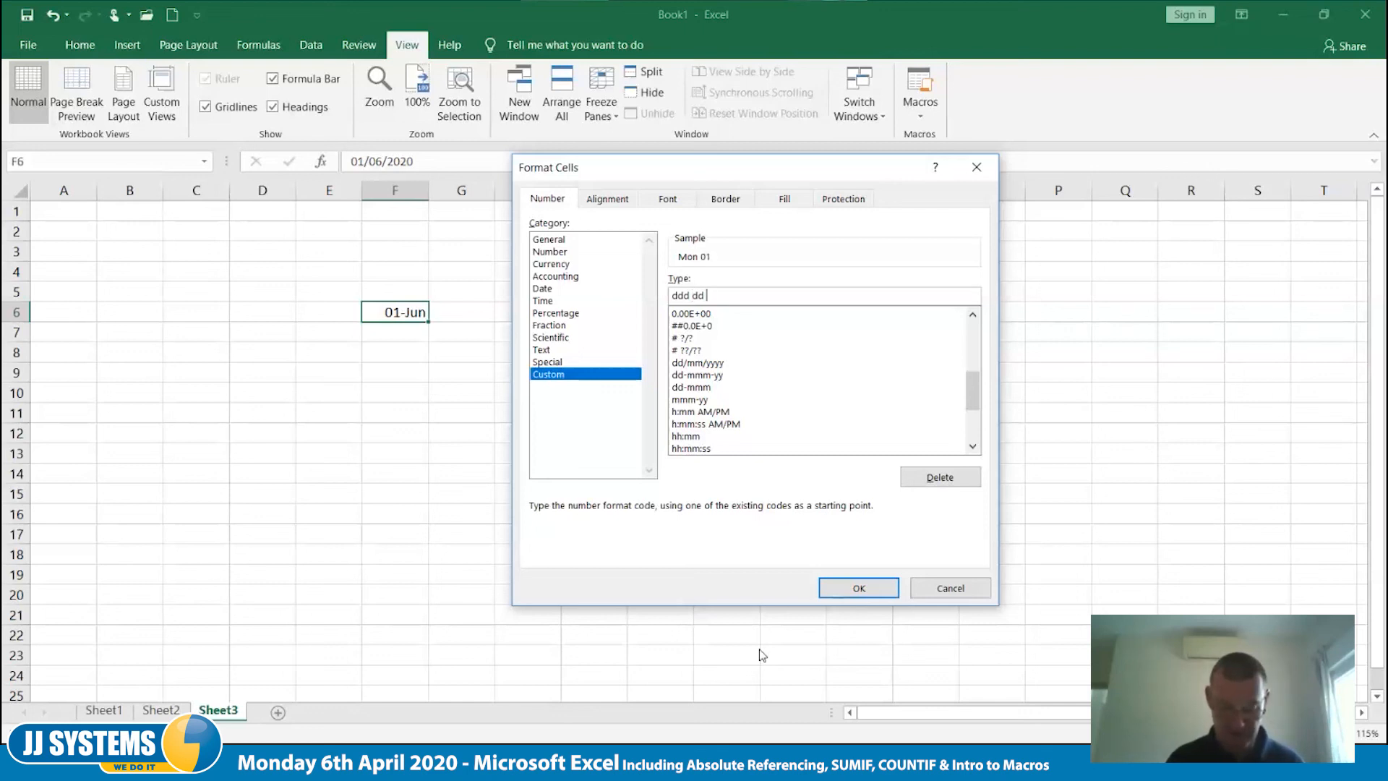
pyautogui.write(' mmmm')
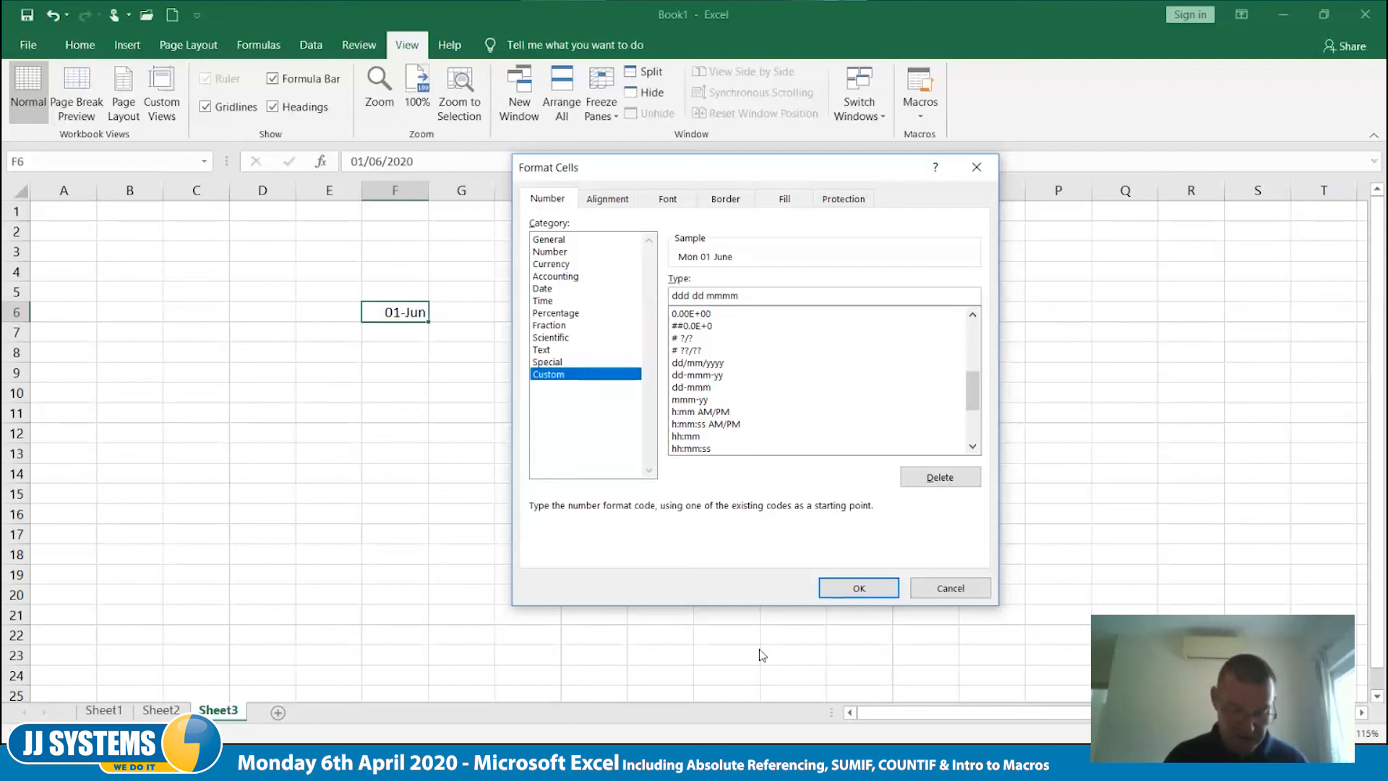
pyautogui.write('yyyy')
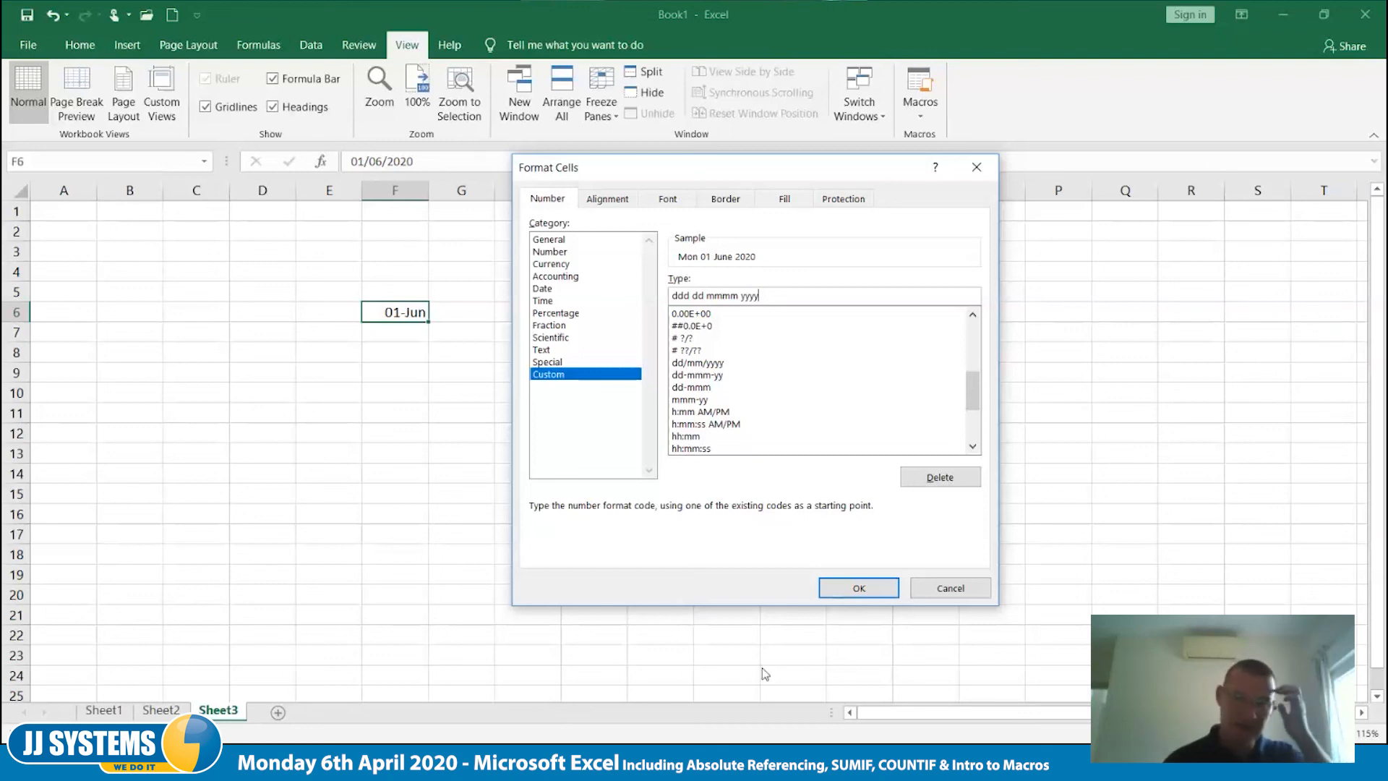
pyautogui.click(859, 587)
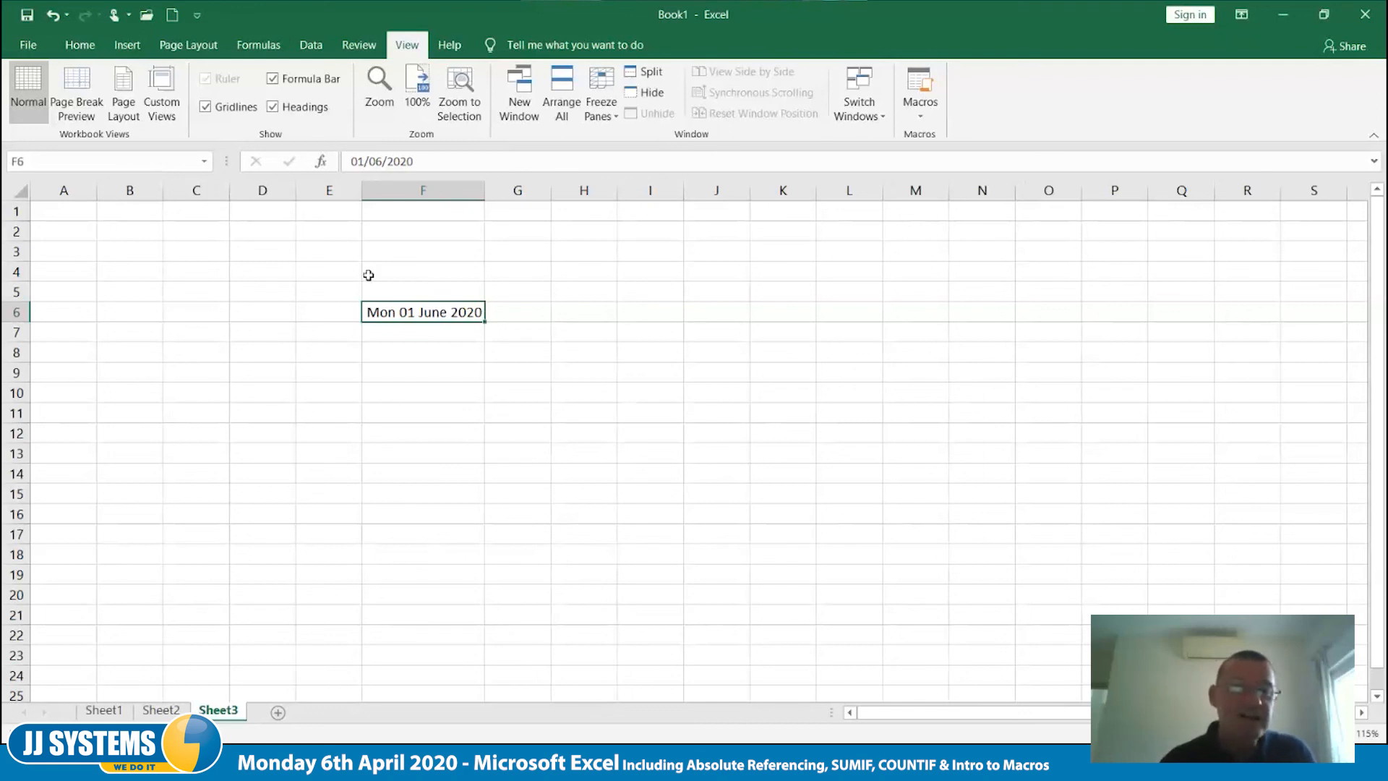
# - Make the date in F6 bold and italic, and autofit the width of column F
pyautogui.click(83, 45)
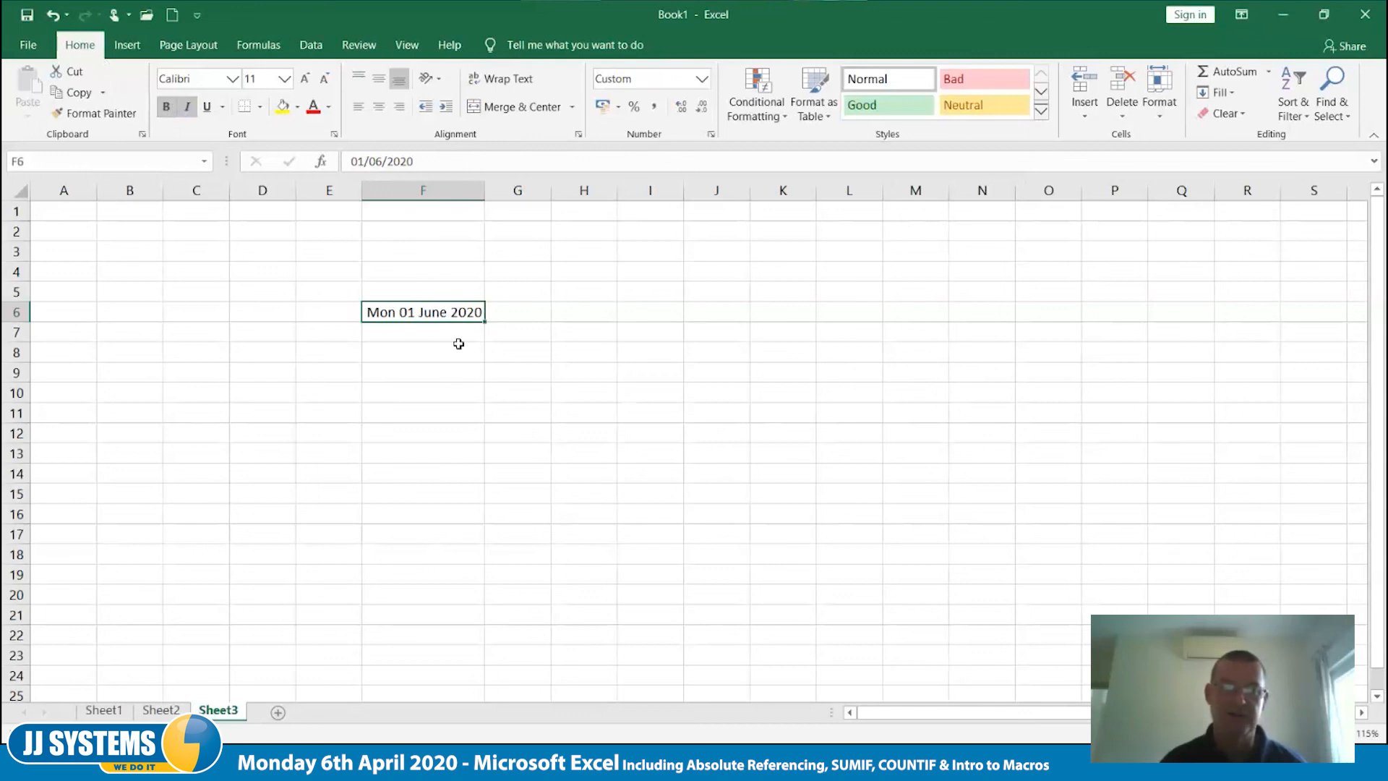
pyautogui.doubleClick(486, 187)
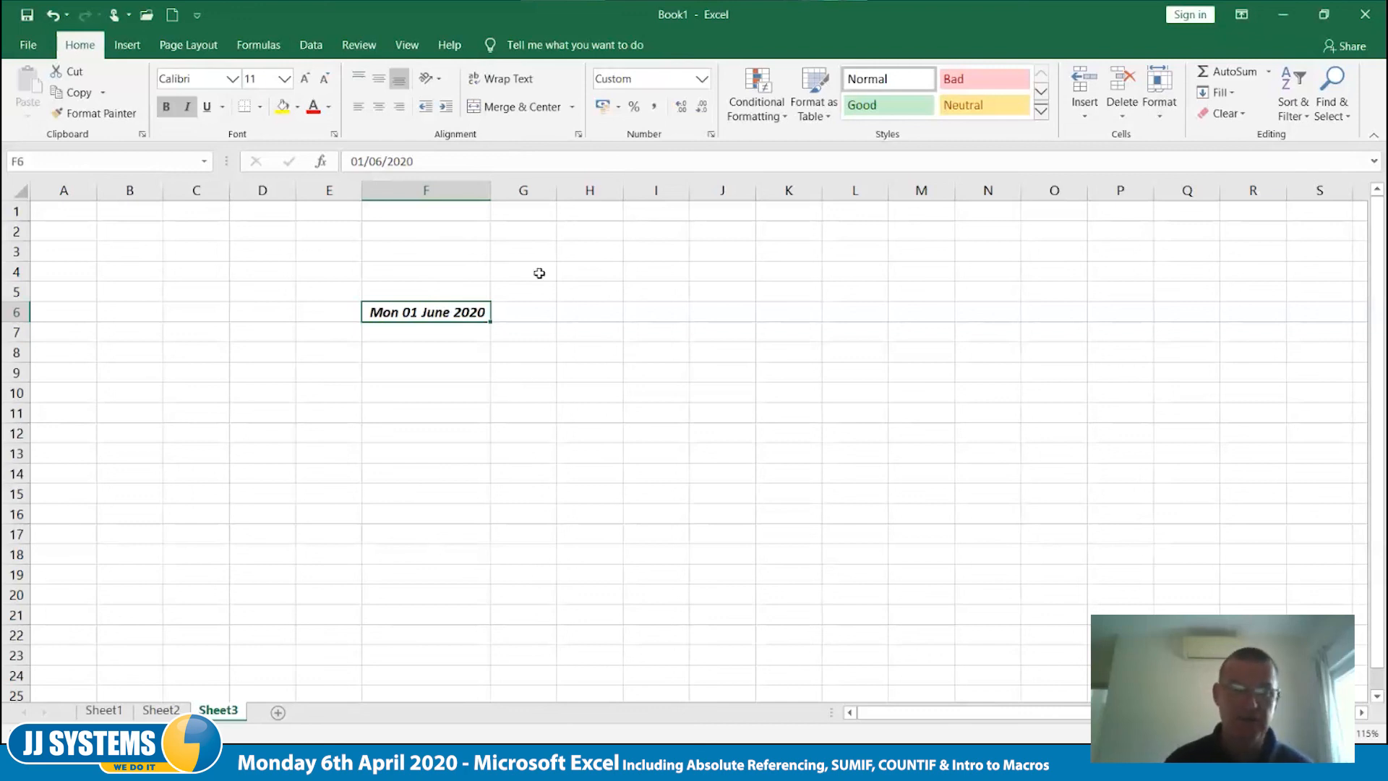
# - Stop recording the DateChange macro
pyautogui.click(406, 45)
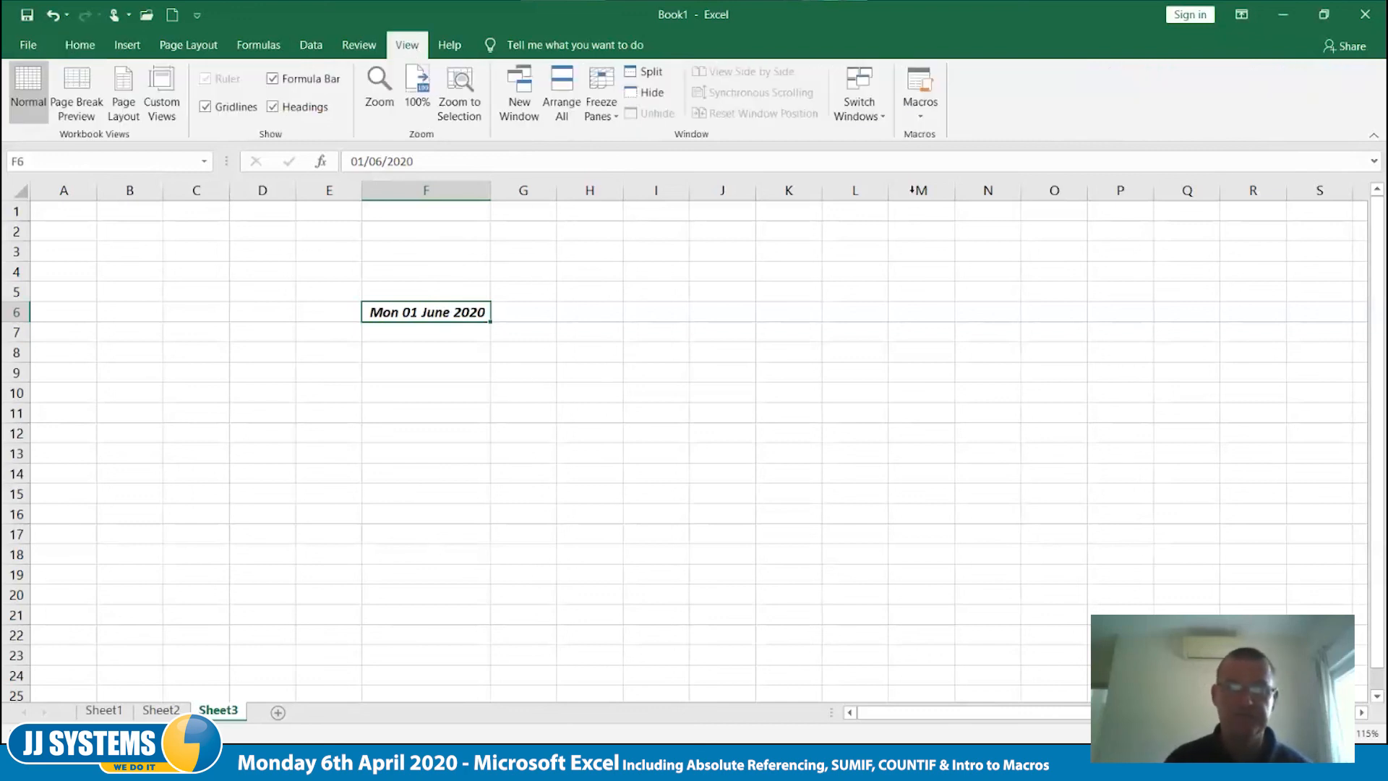
pyautogui.click(928, 122)
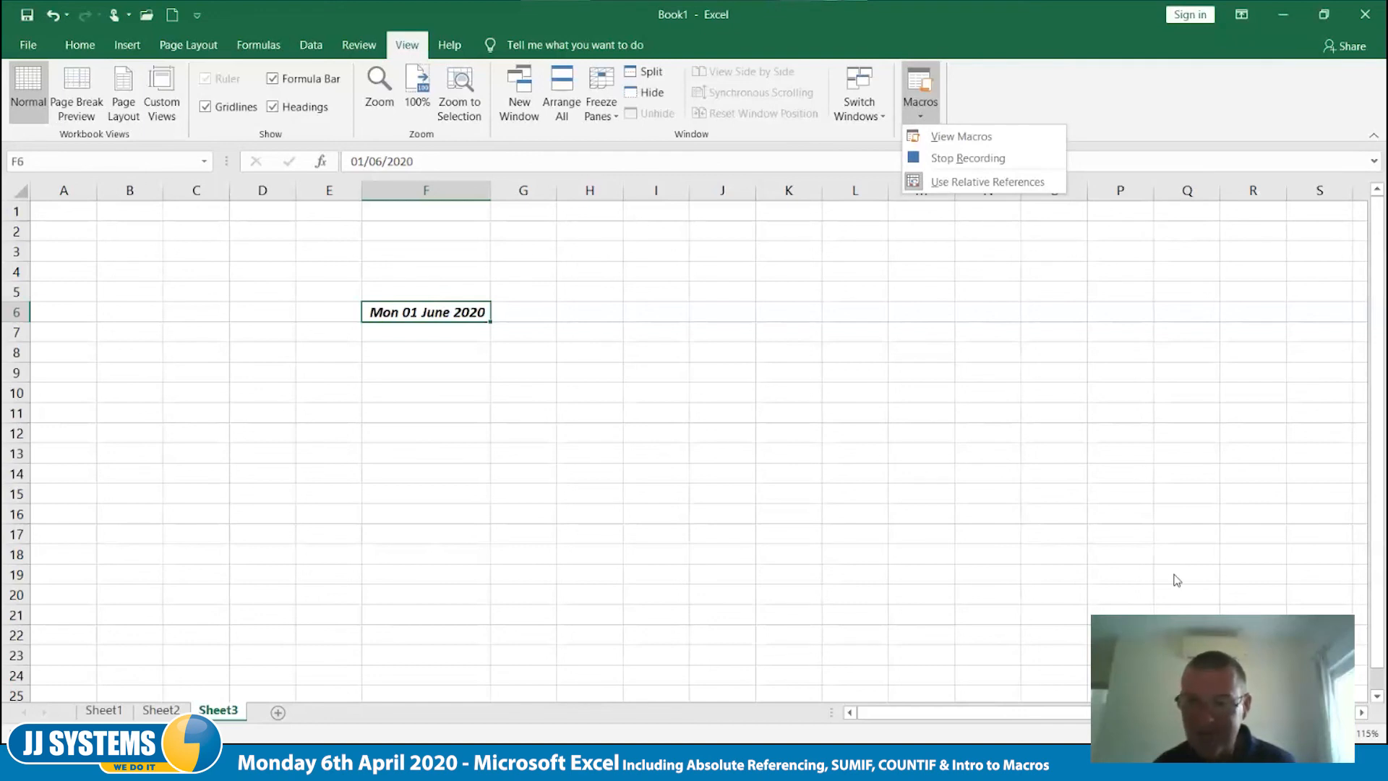
pyautogui.click(1164, 80)
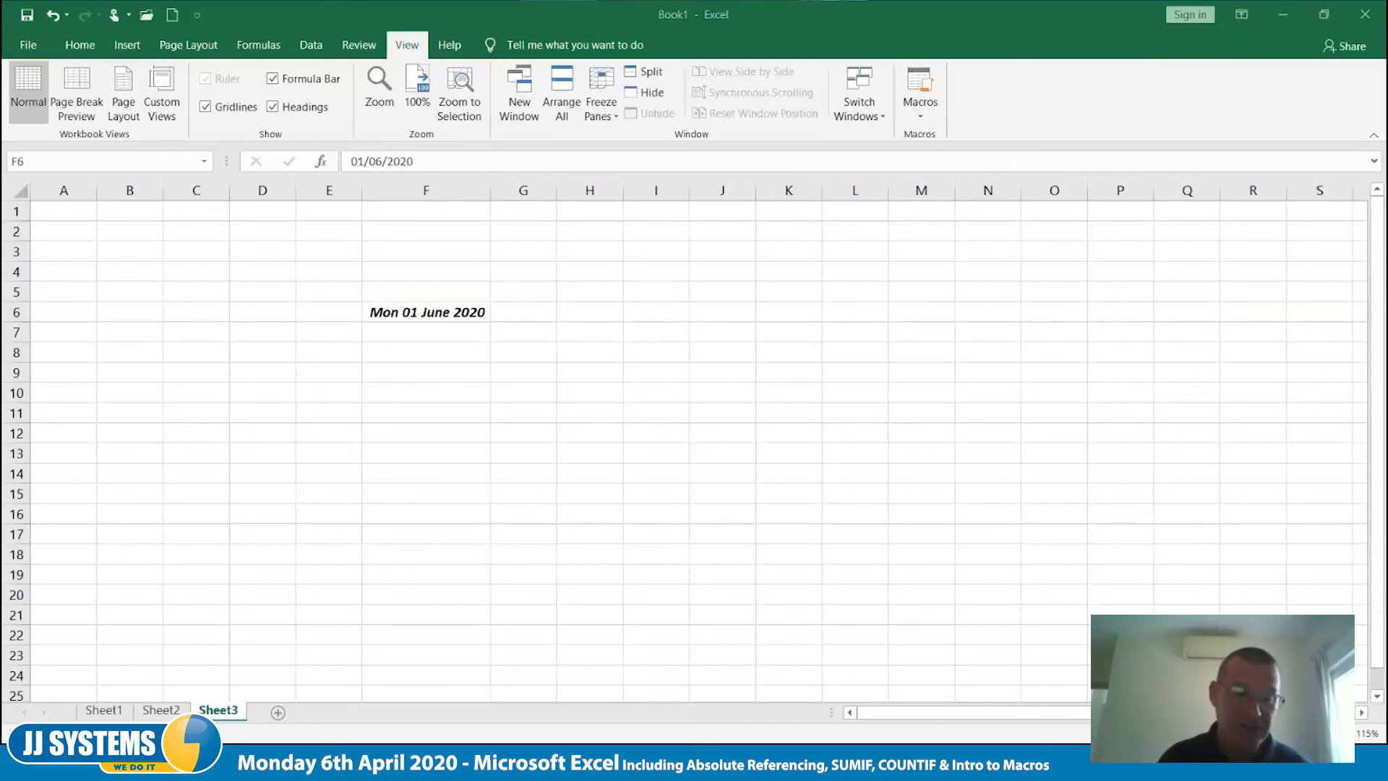
pyautogui.click(921, 119)
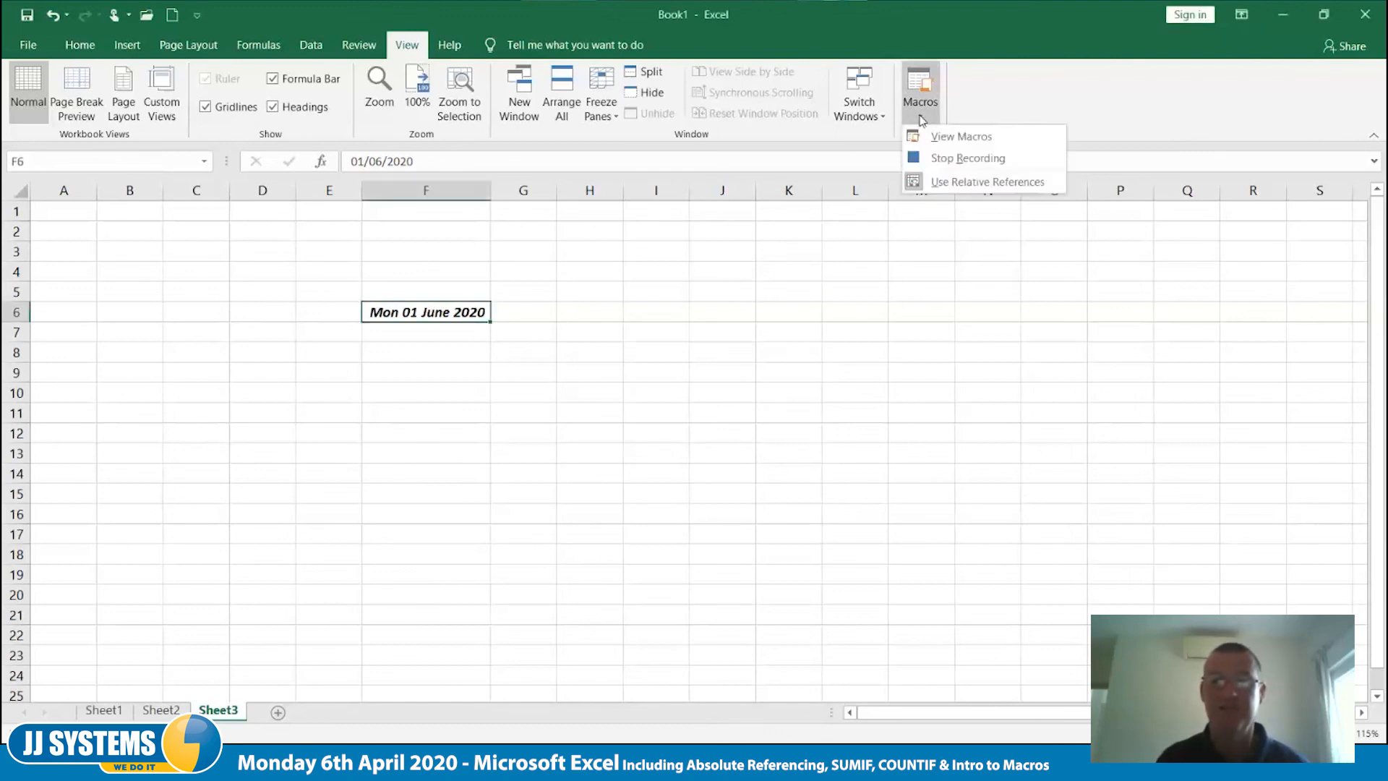
pyautogui.click(945, 156)
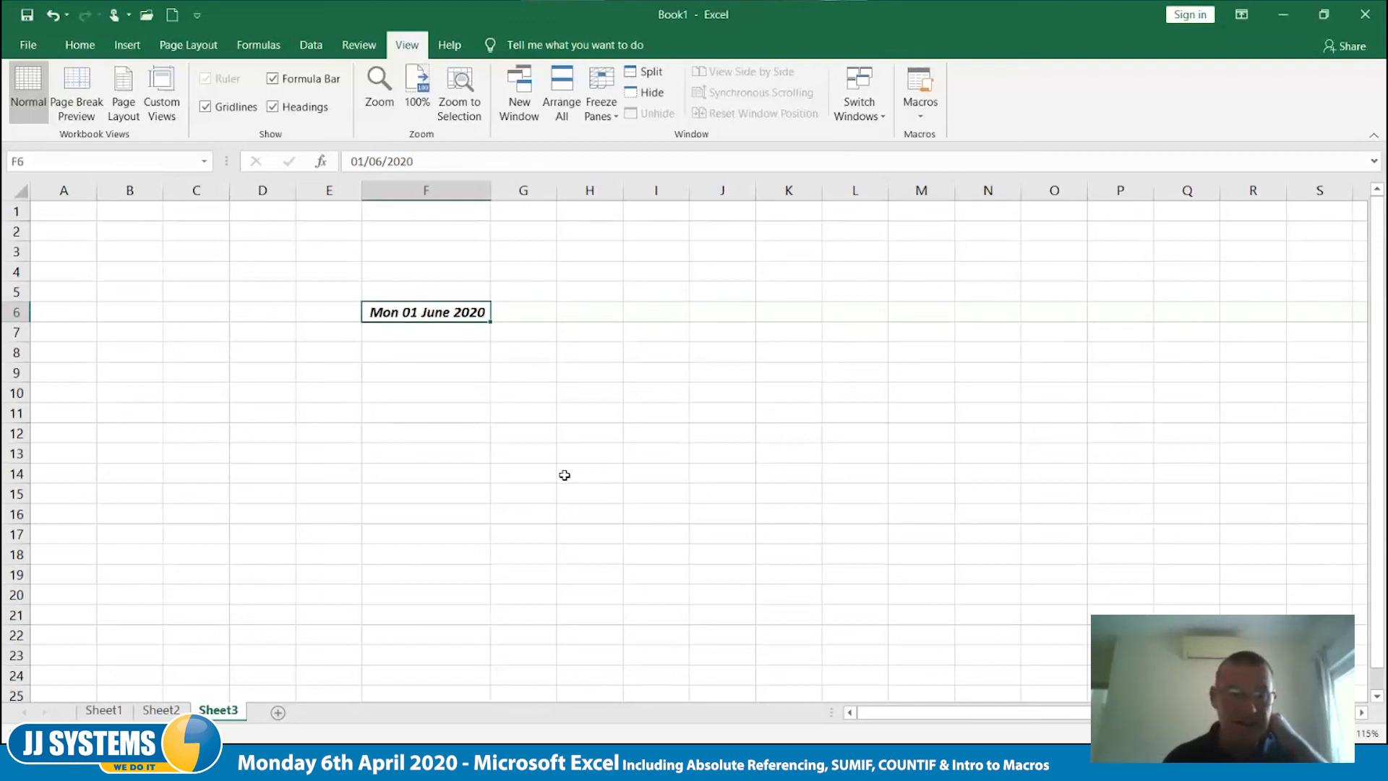
# - Enter the date 6/4 in cell I6 and keep that cell selected
pyautogui.click(496, 475)
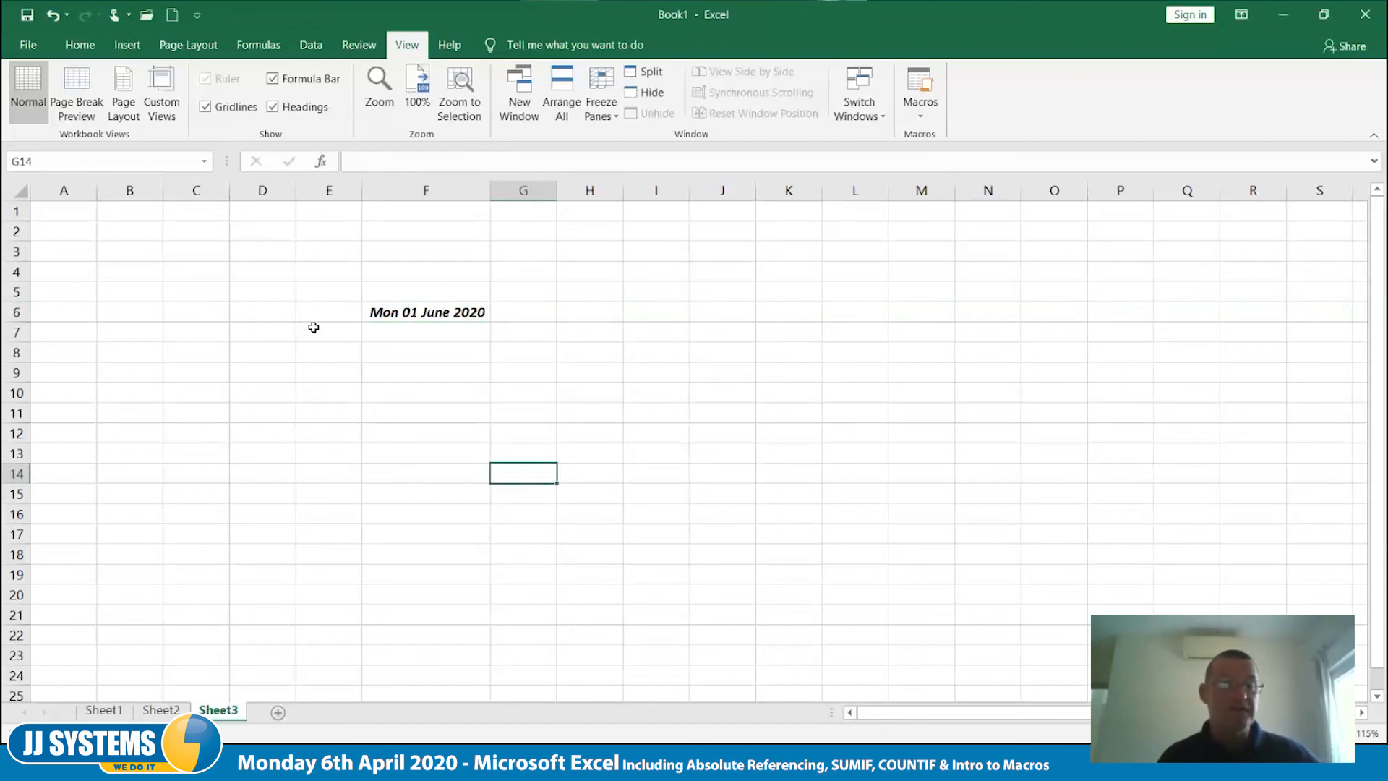
pyautogui.click(645, 318)
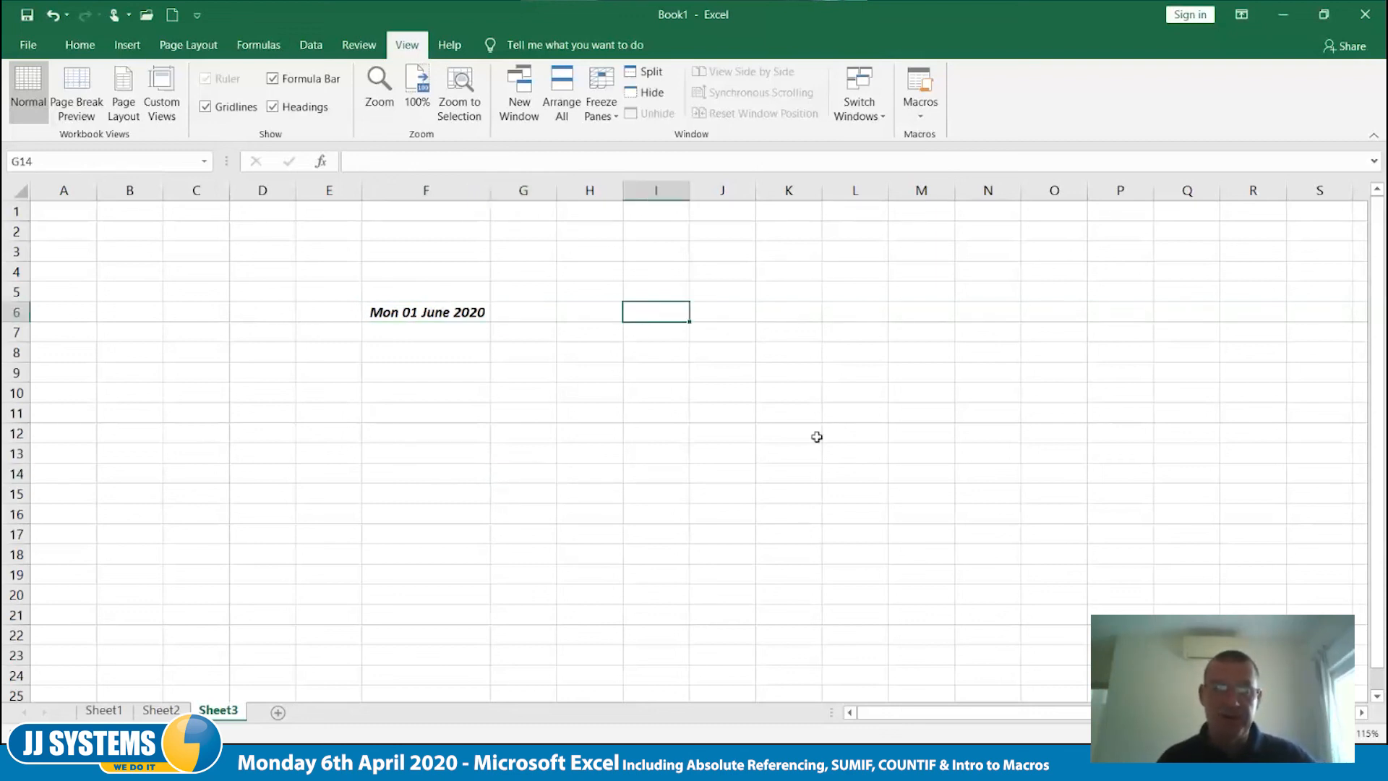
pyautogui.write('6')
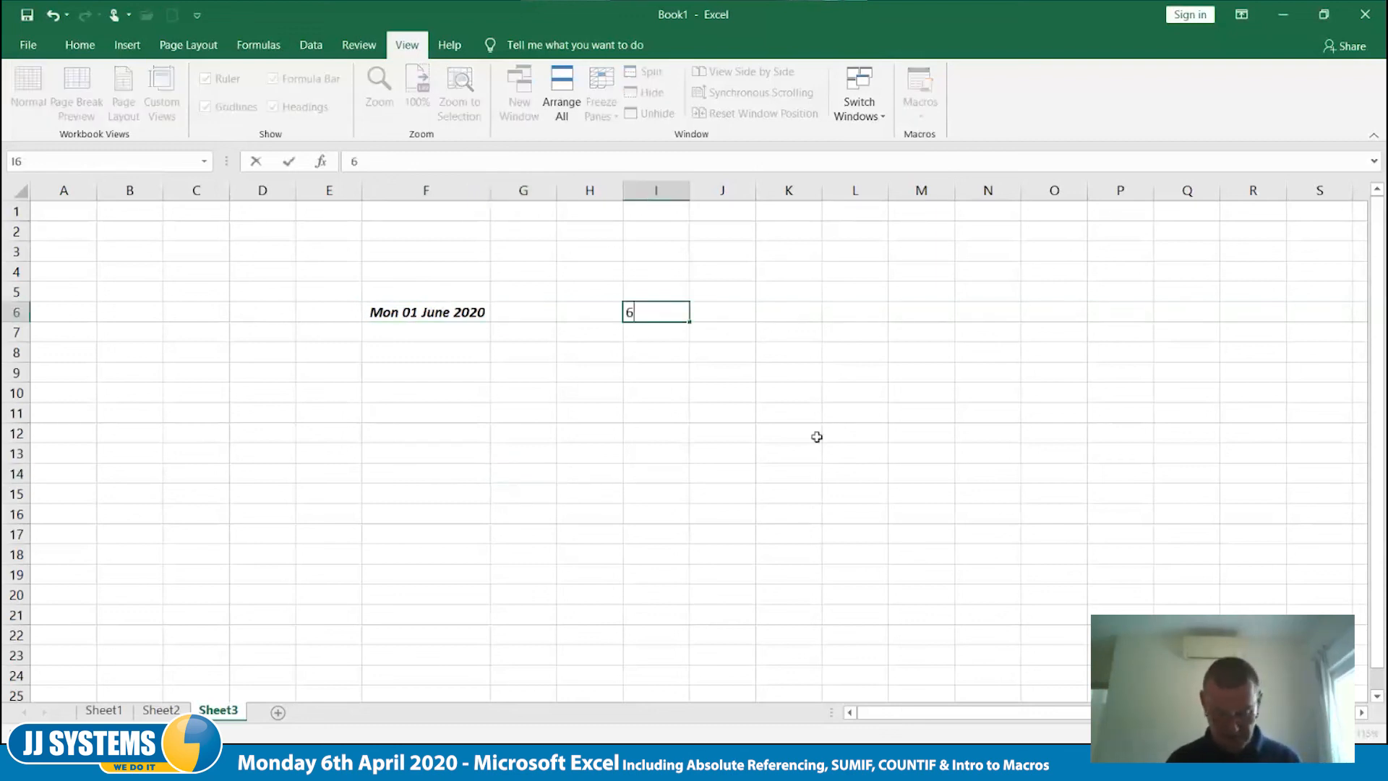
pyautogui.write('/04')
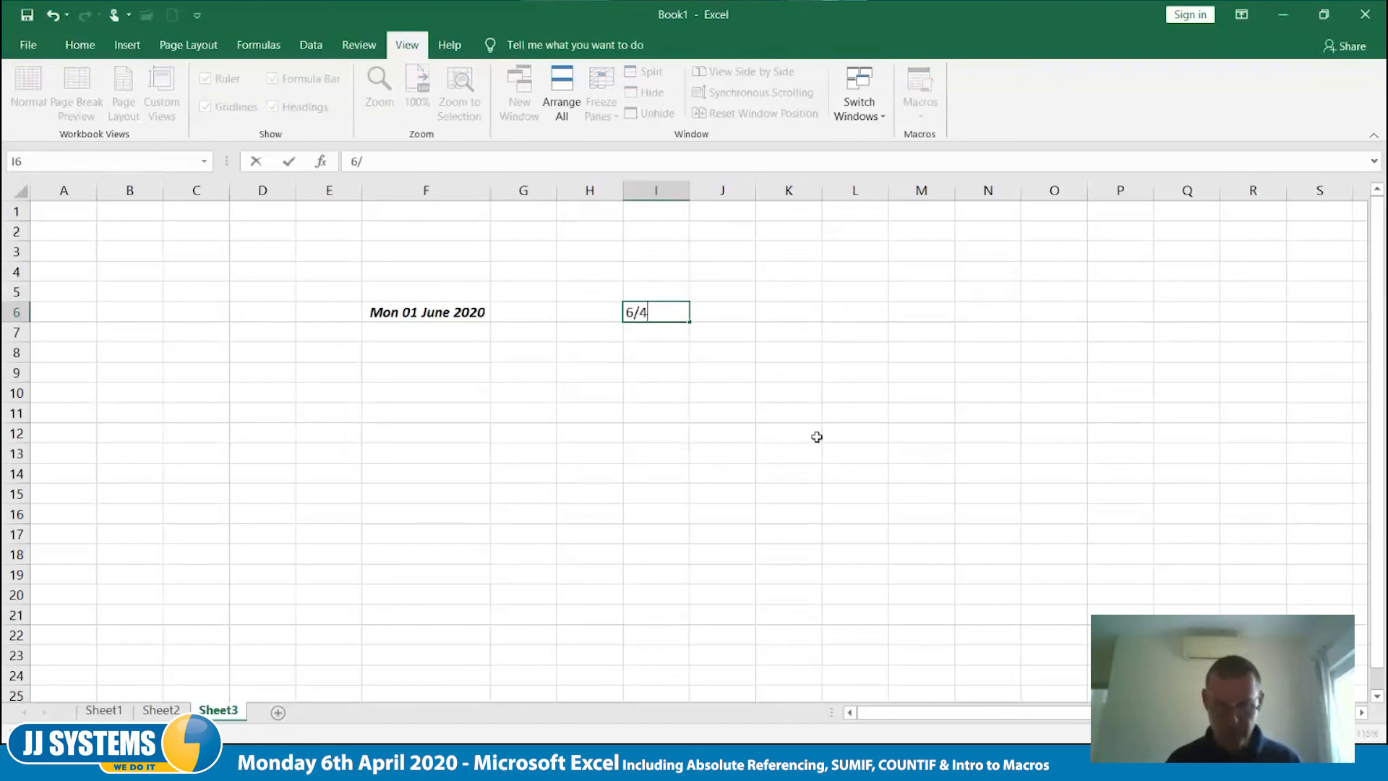
pyautogui.press('Right')
pyautogui.press('Left')
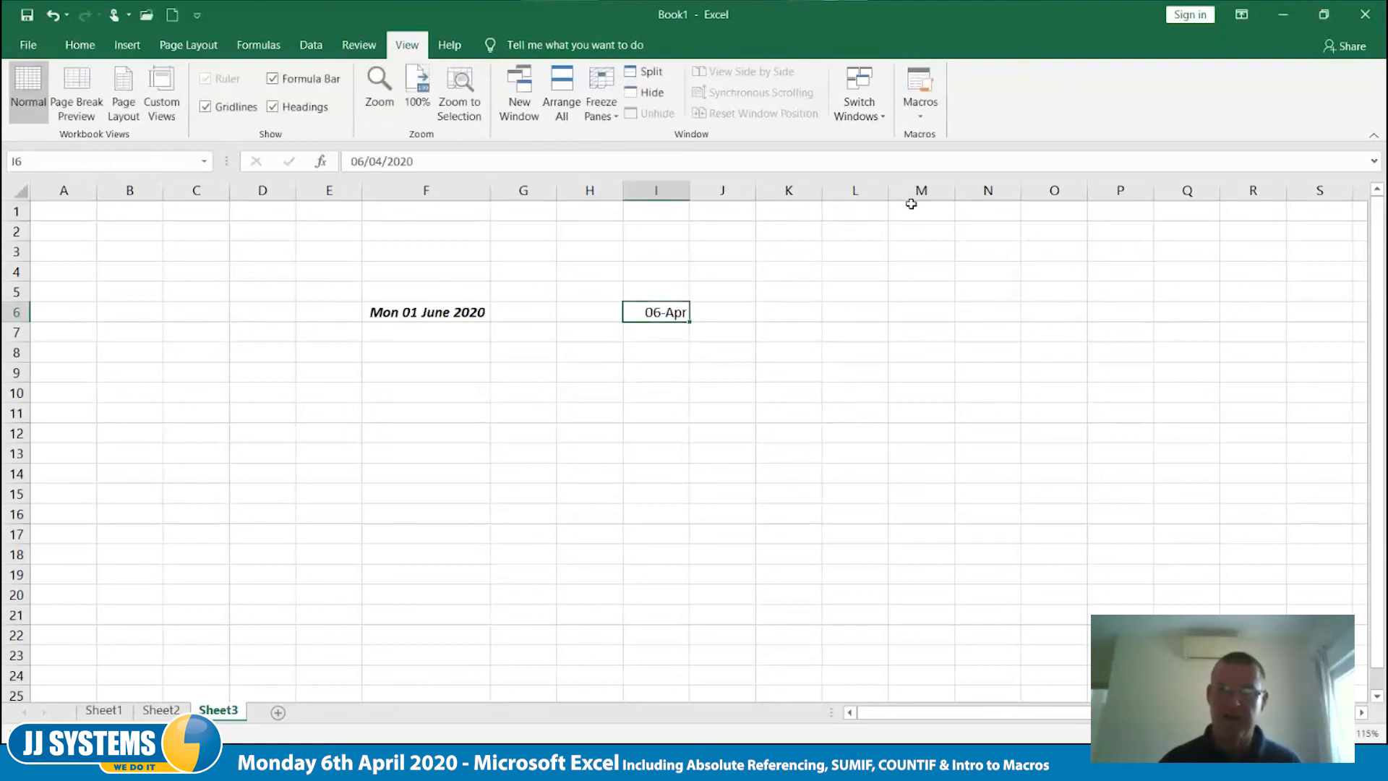
# - Run the DateChange macro on the date in cell I6
pyautogui.click(920, 112)
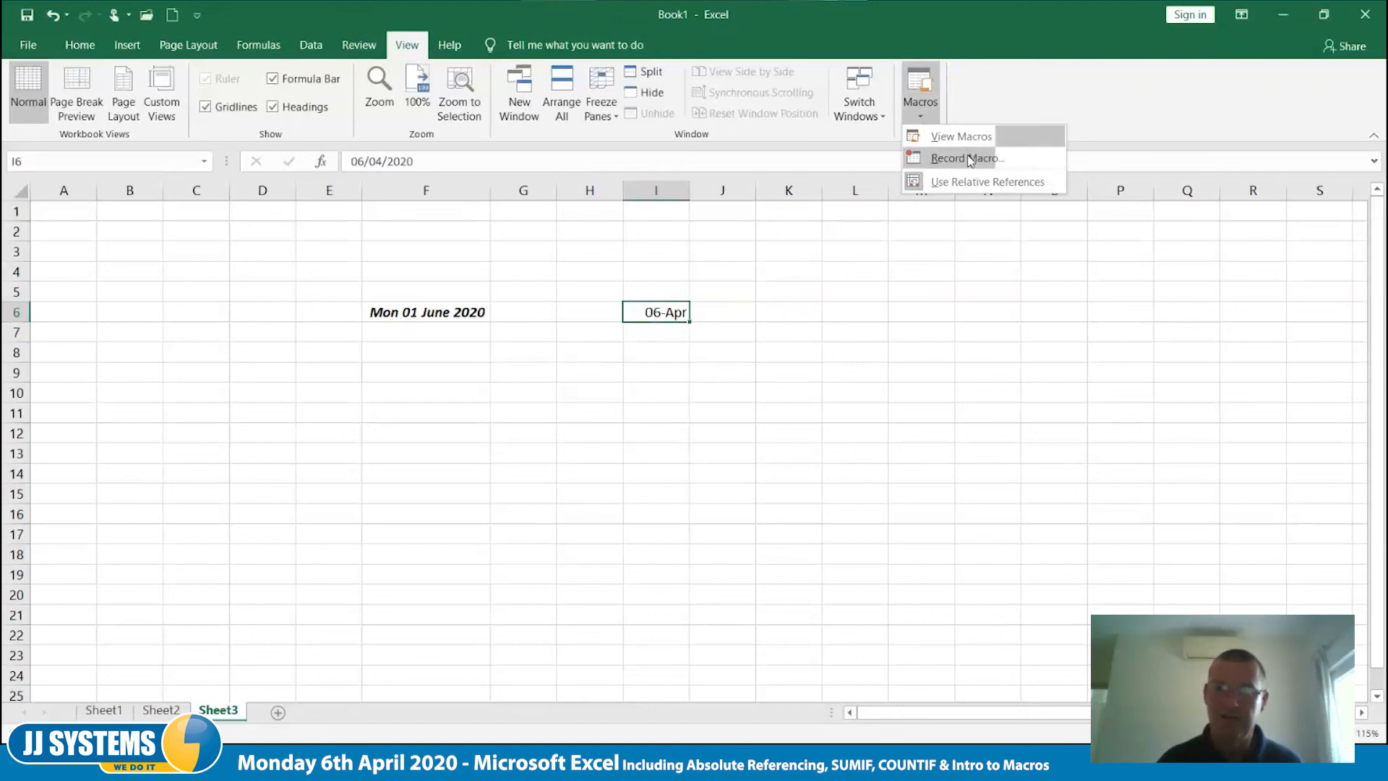
pyautogui.click(966, 137)
pyautogui.moveTo(633, 228); pyautogui.dragTo(940, 221)
pyautogui.click(1157, 266)
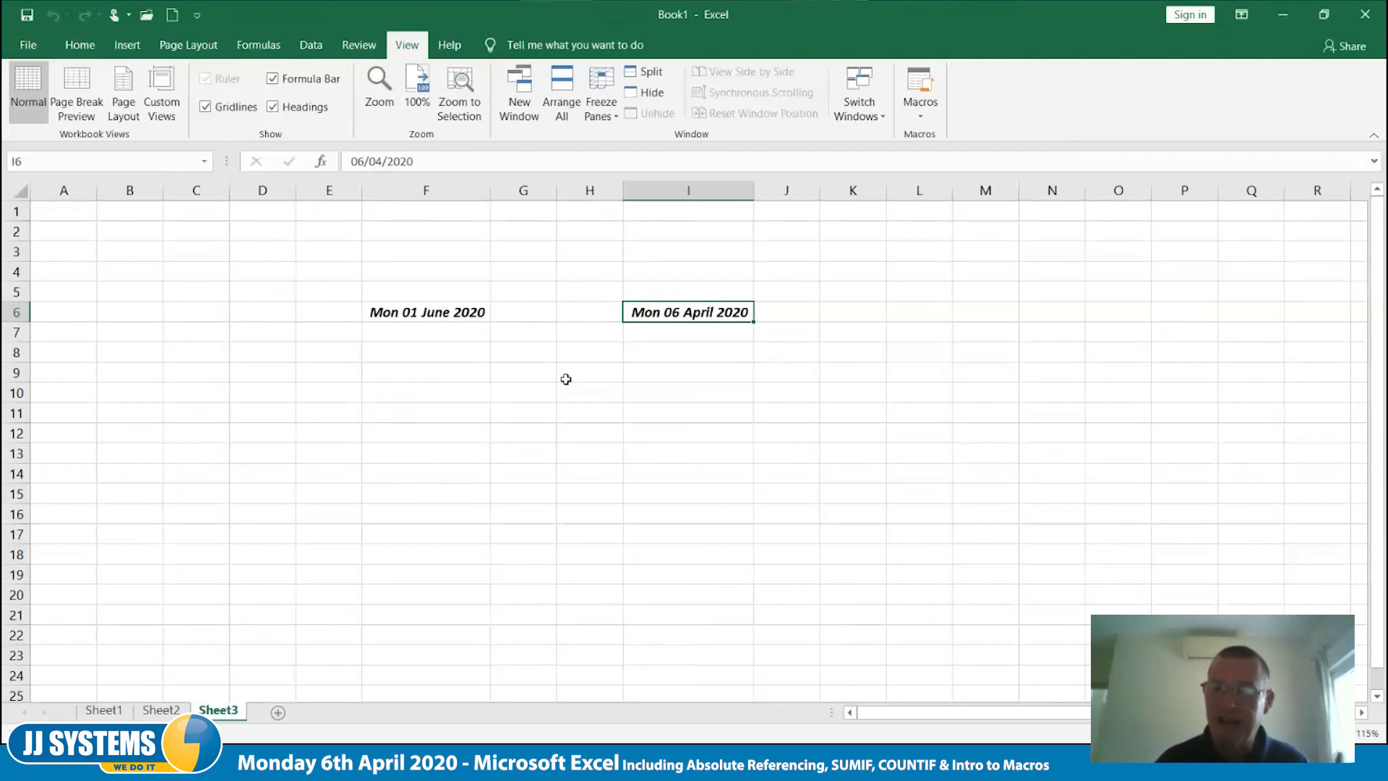
# - Add the DateChange macro to the Quick Access Toolbar for all documents
pyautogui.click(198, 16)
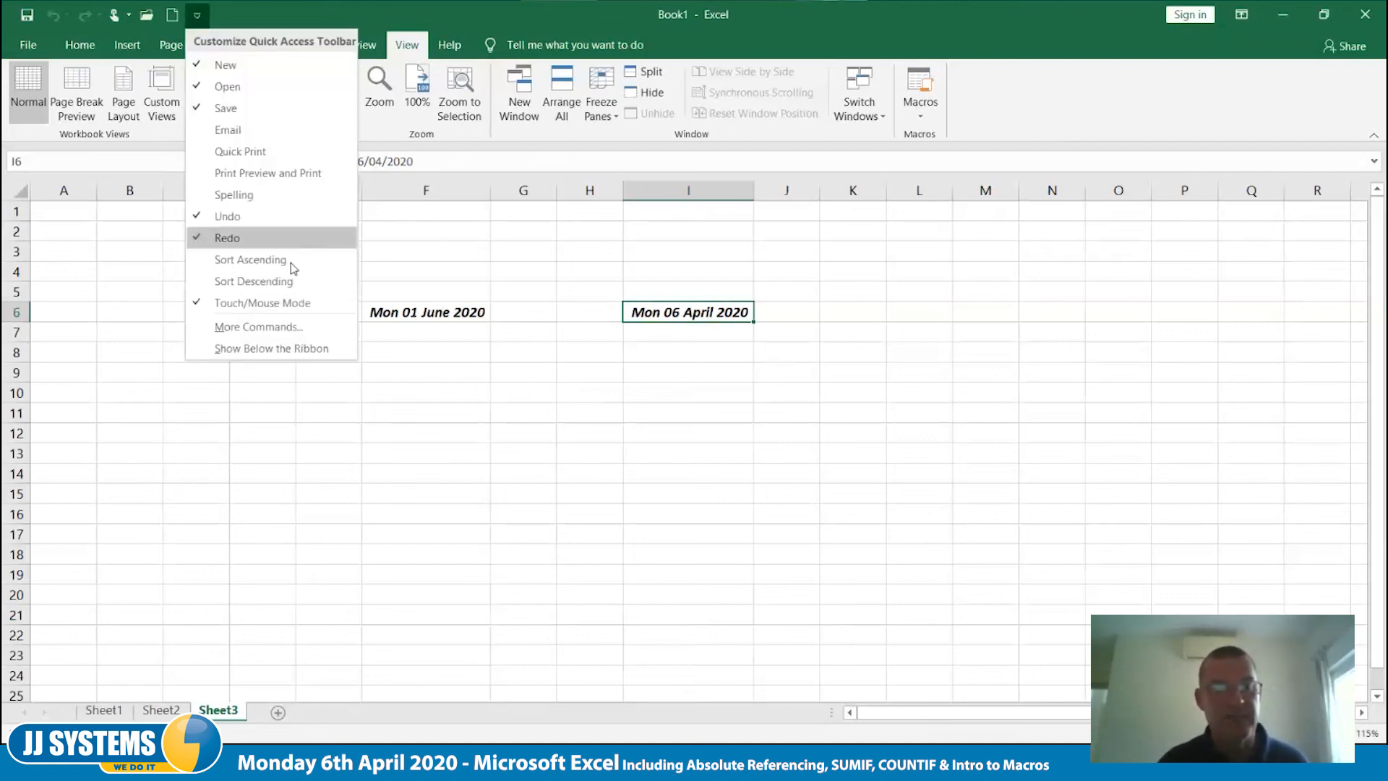
pyautogui.click(280, 330)
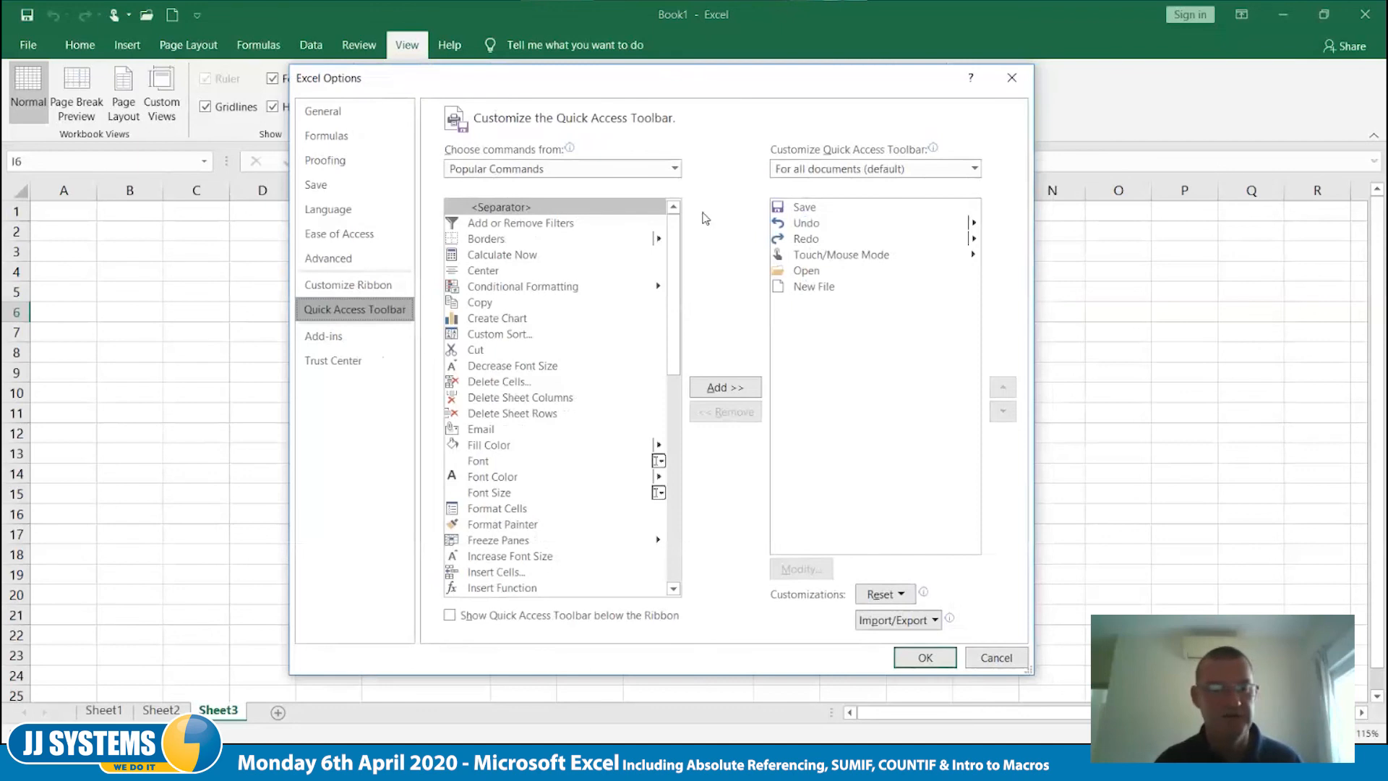
pyautogui.click(674, 169)
pyautogui.click(535, 233)
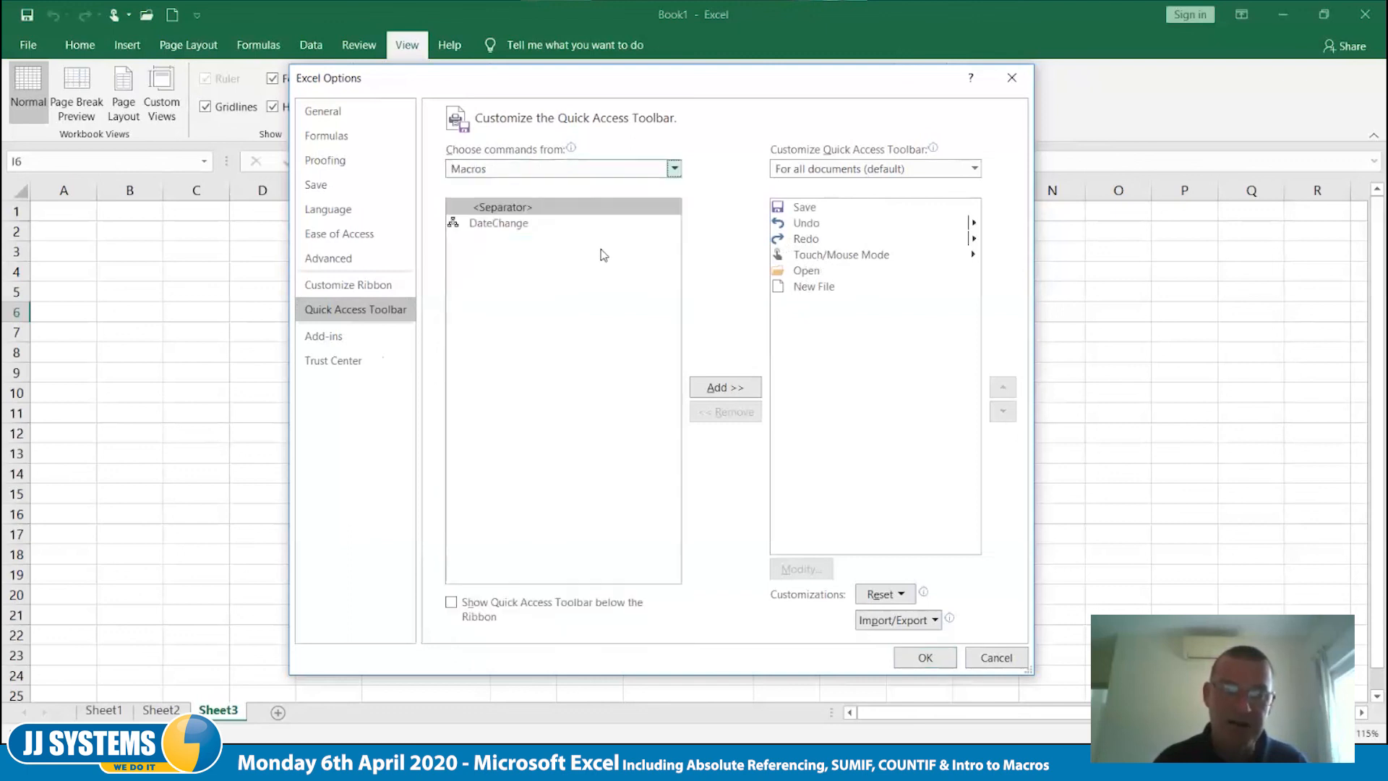
pyautogui.click(463, 228)
pyautogui.click(638, 392)
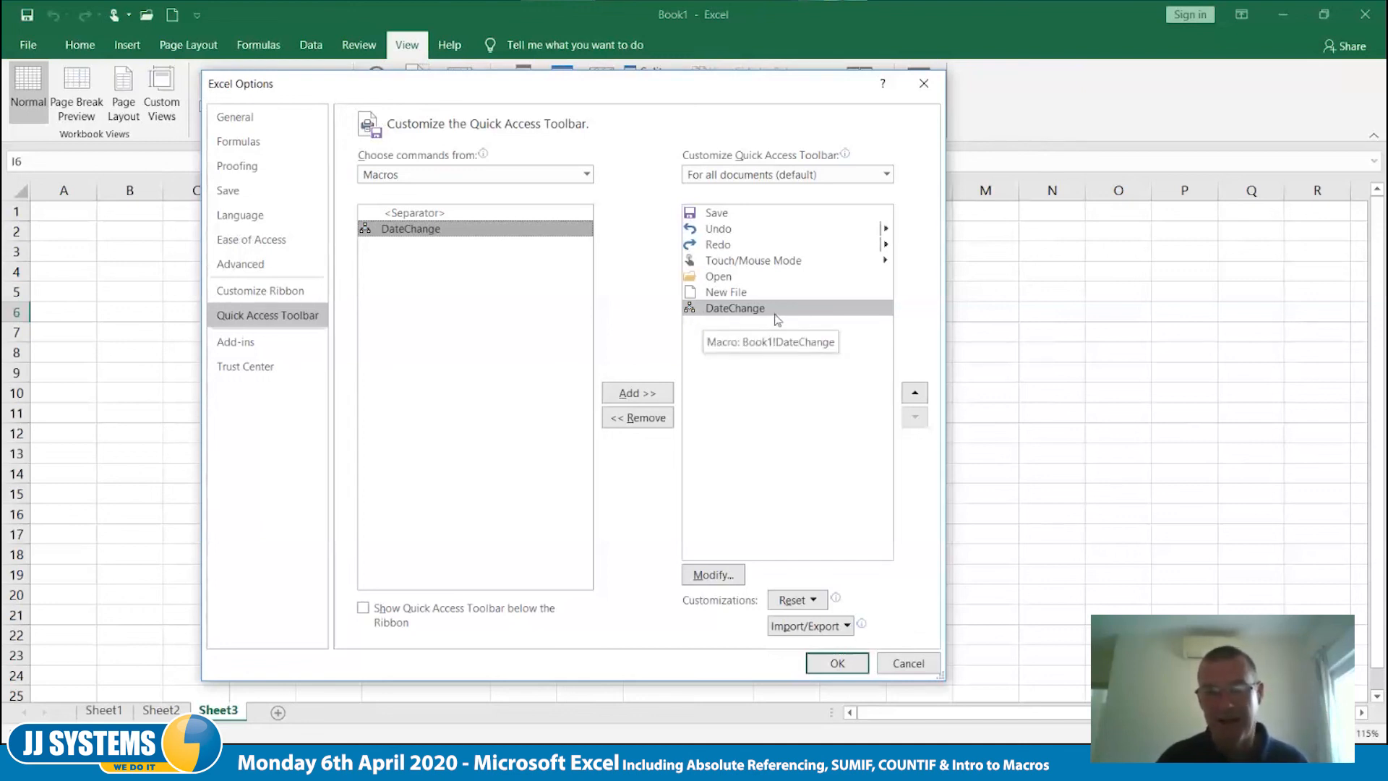
# - Give the DateChange shortcut the yellow smiley face symbol and save the Quick Access Toolbar changes
pyautogui.click(718, 576)
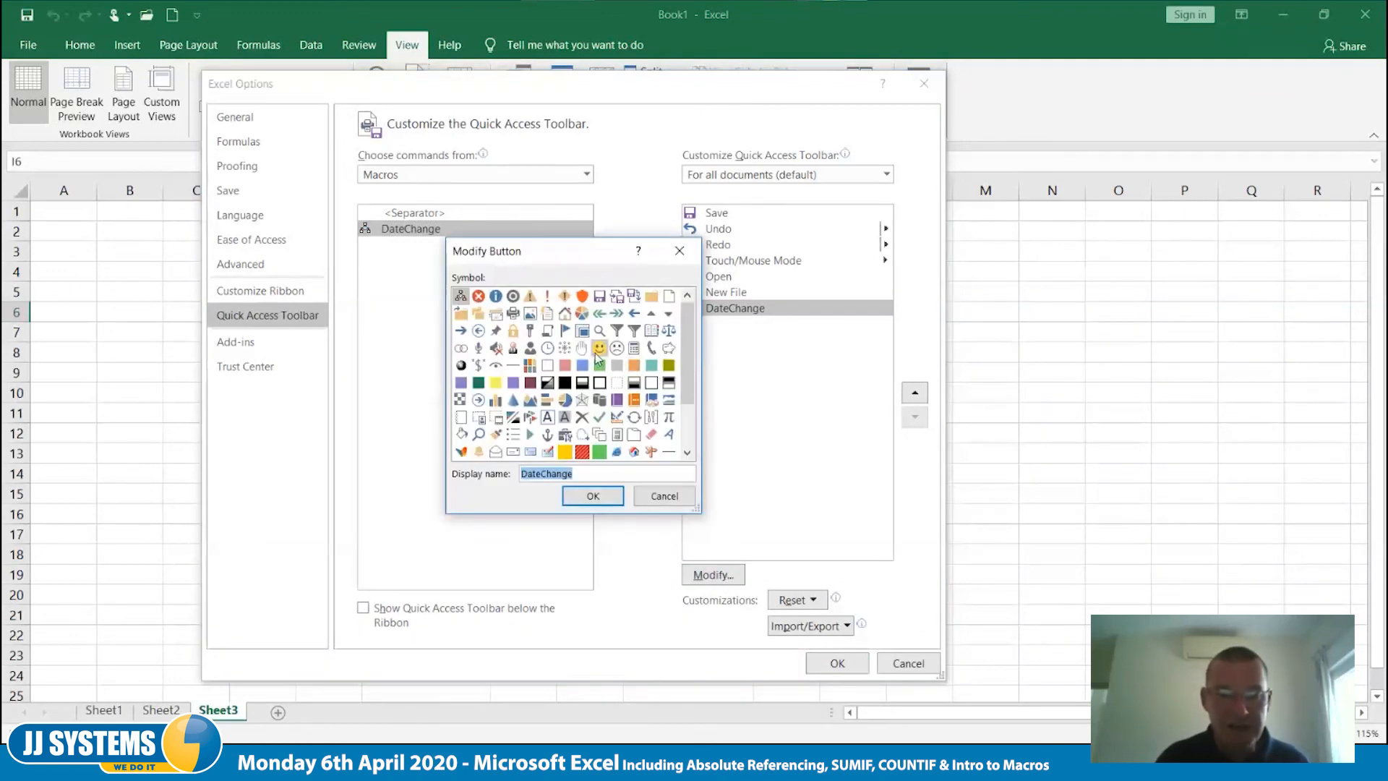
pyautogui.click(598, 350)
pyautogui.click(593, 496)
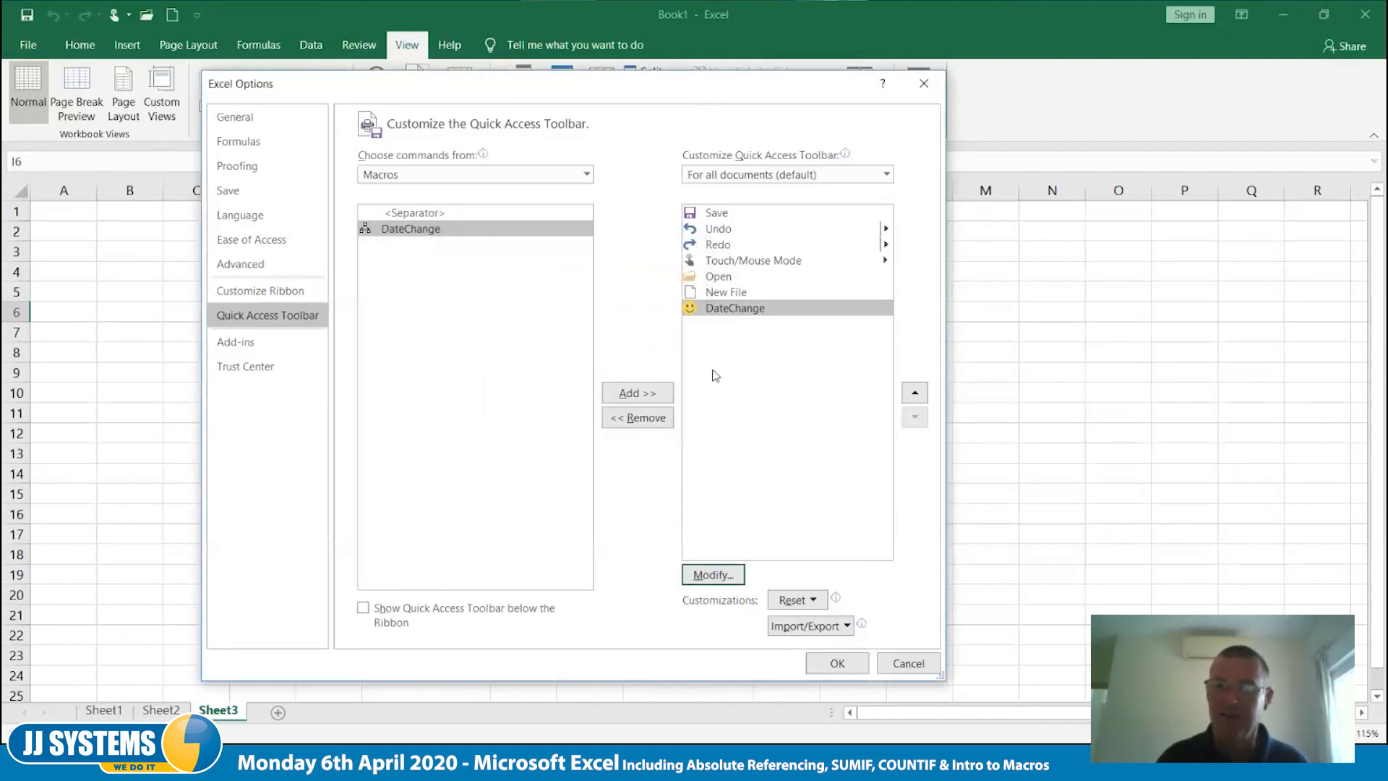
pyautogui.click(820, 665)
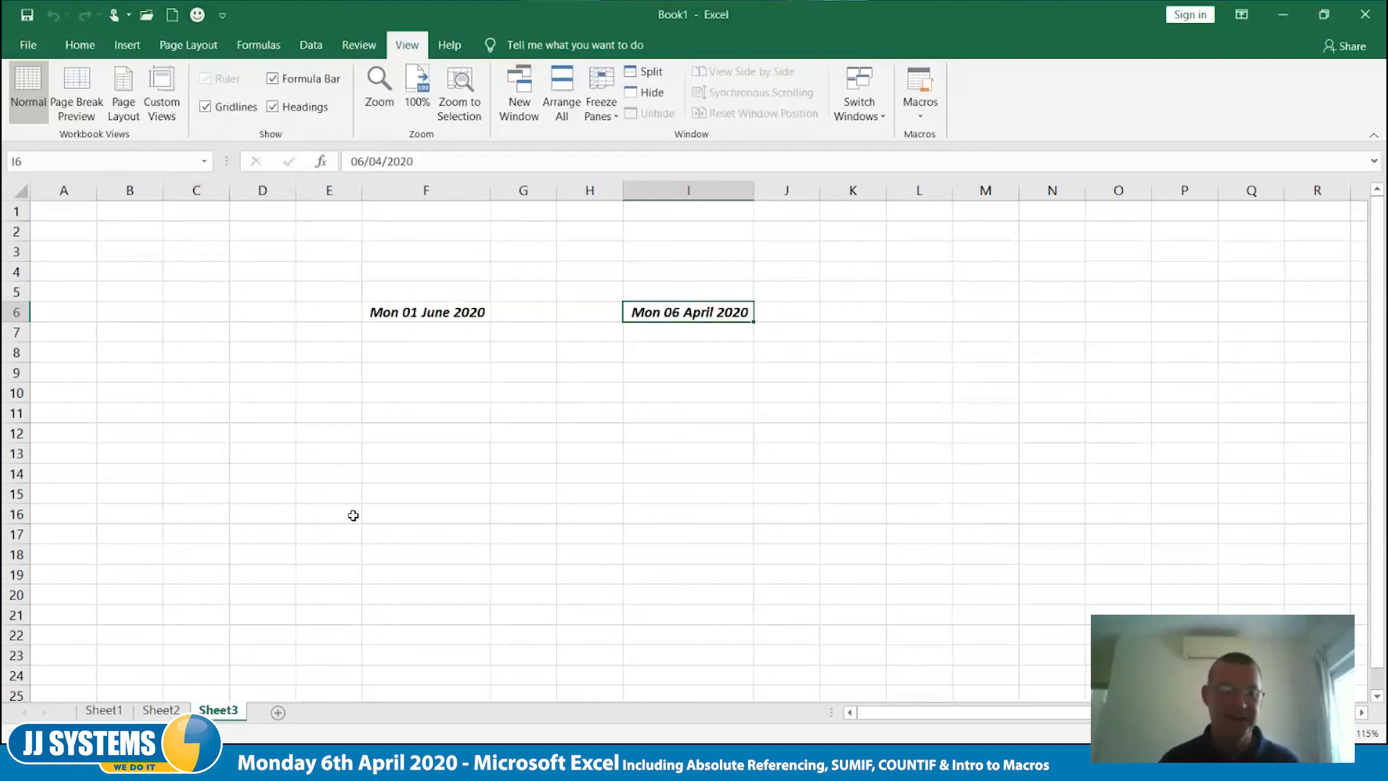
# - Begin entering a new date in cell C12, starting with 25
pyautogui.click(198, 434)
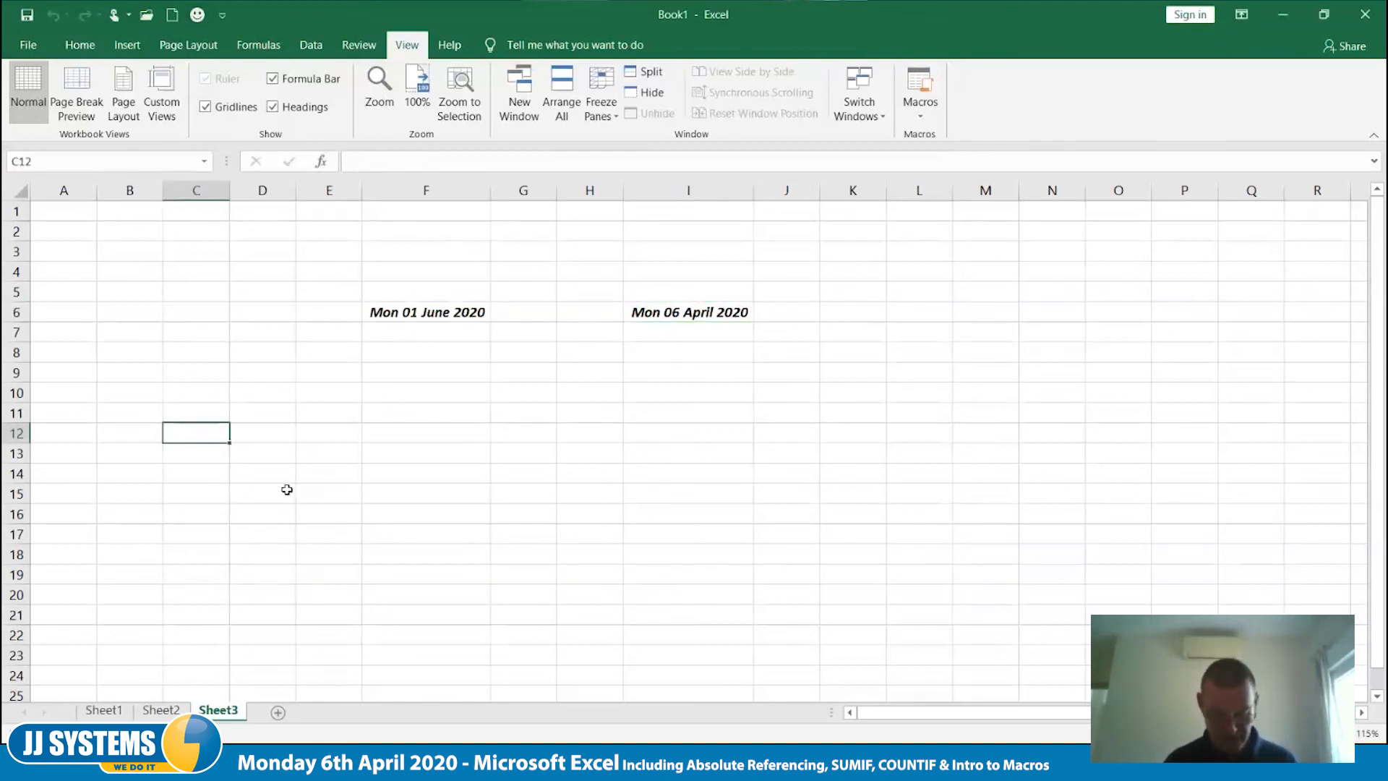
pyautogui.write('25')
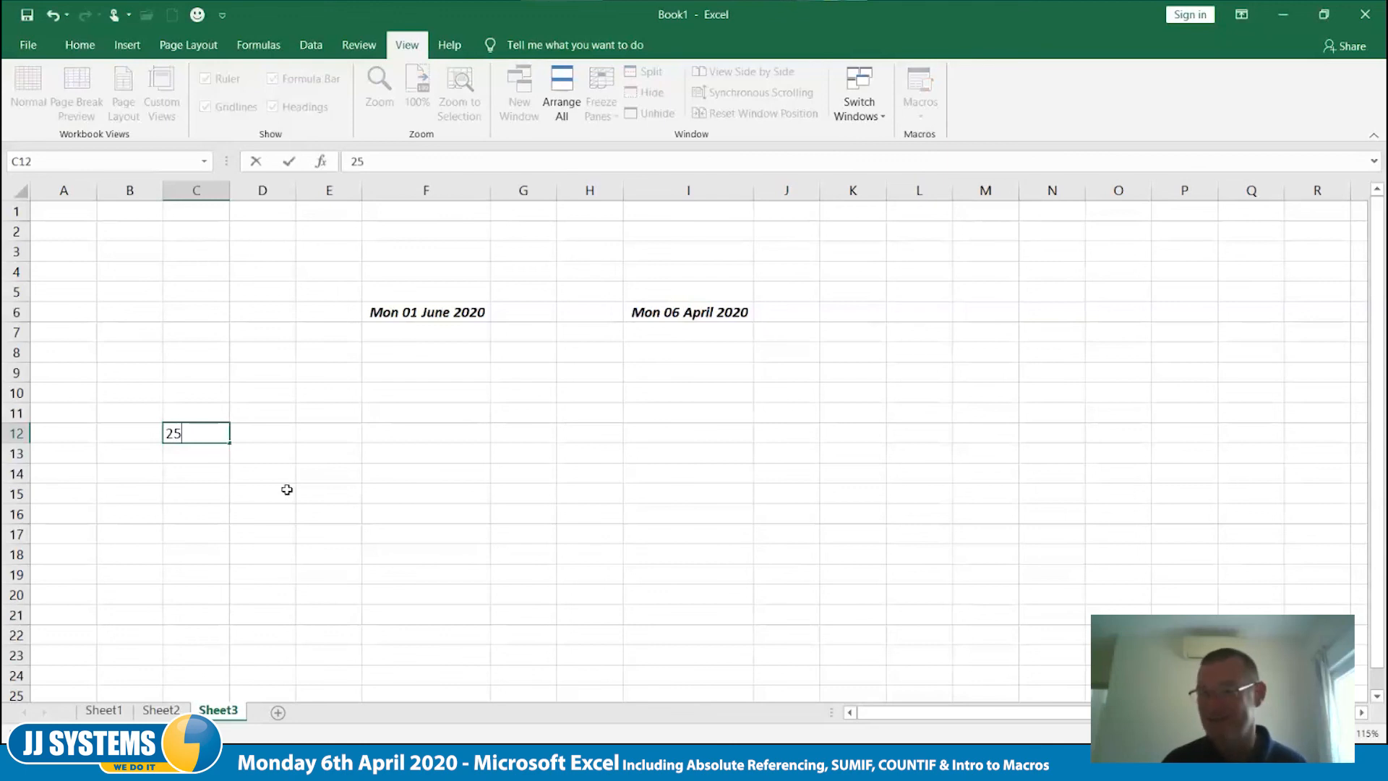